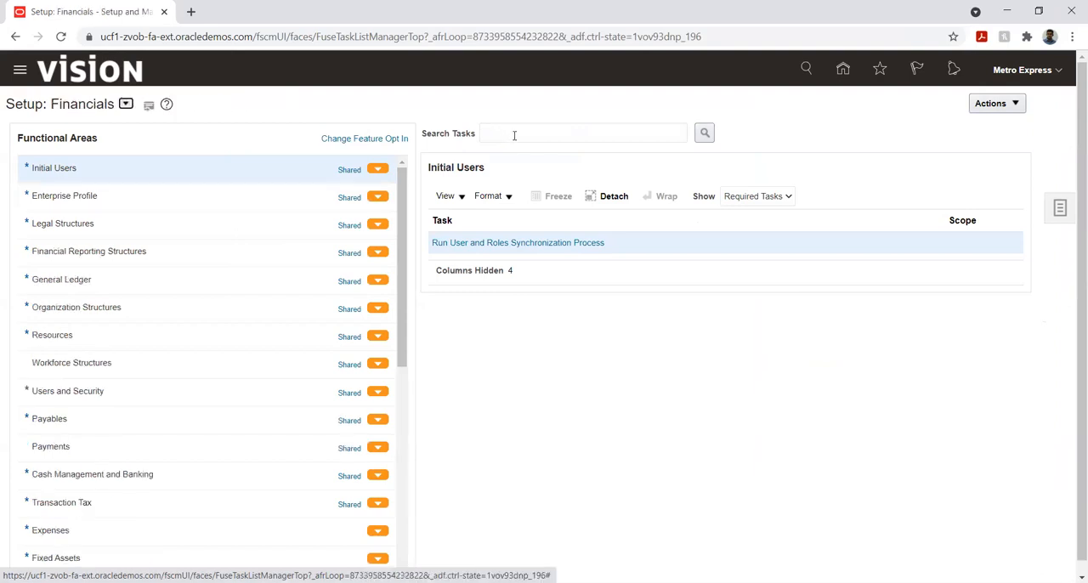
- Open the list of implementation projects from the Financials setup page
left_click(514, 135)
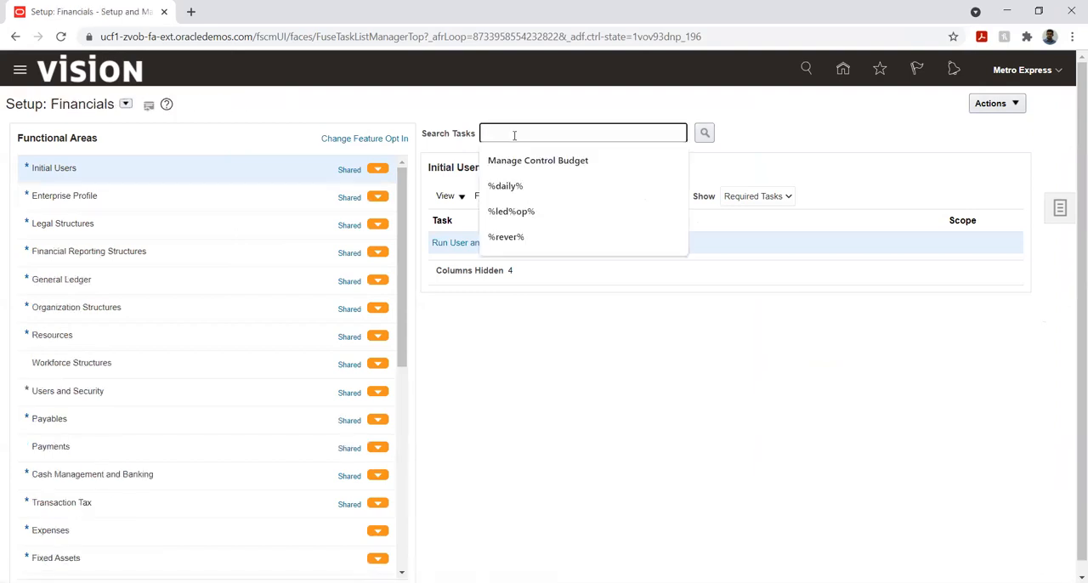
left_click(1061, 208)
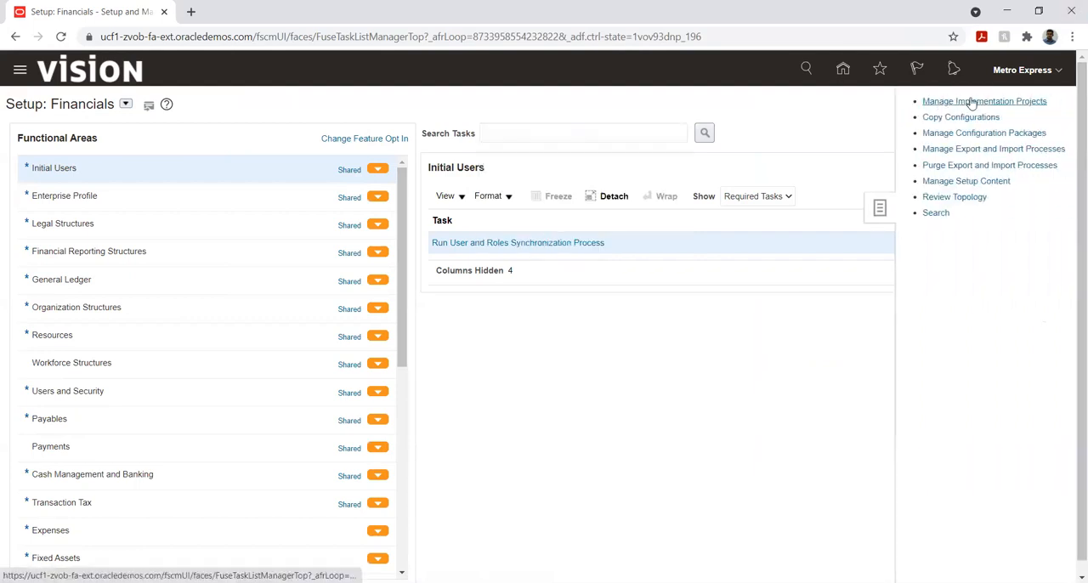
left_click(971, 100)
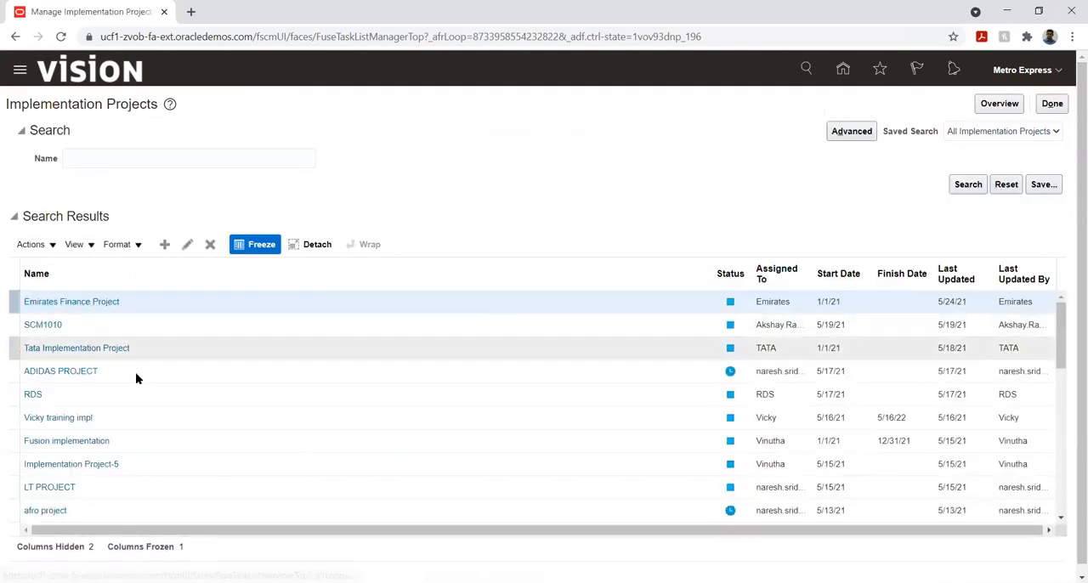
- Look through the implementation project list for the Metro Express project
scroll(136, 378, "down", 1)
scroll(170, 395, "down", 1)
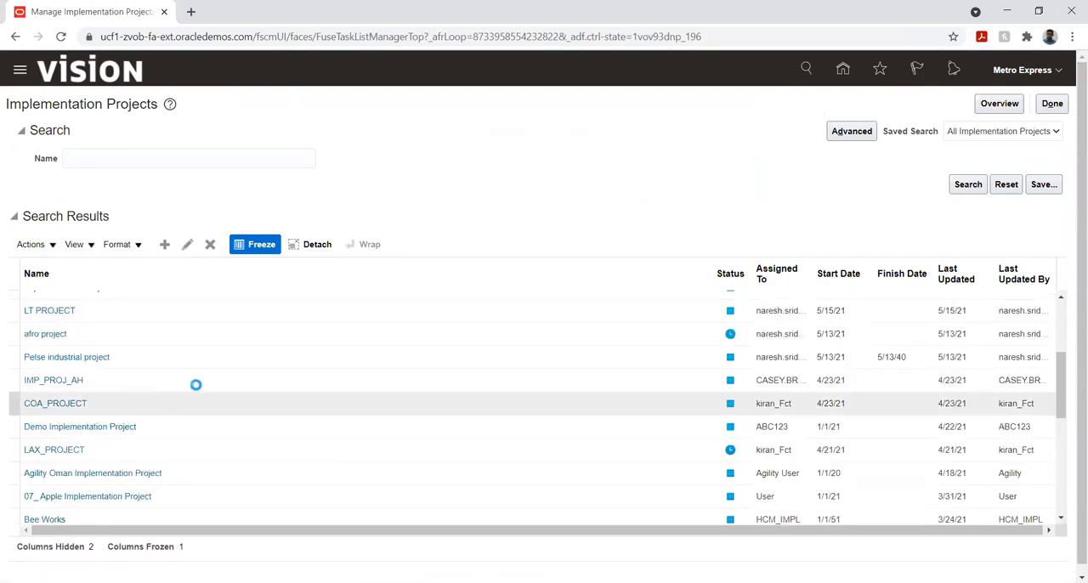
scroll(141, 369, "down", 2)
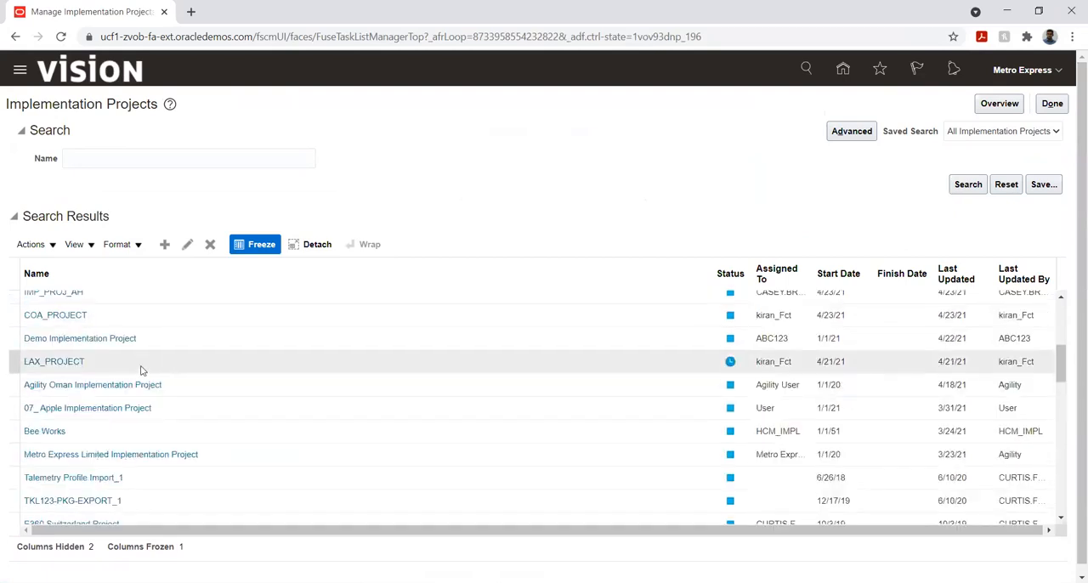
scroll(141, 371, "down", 1)
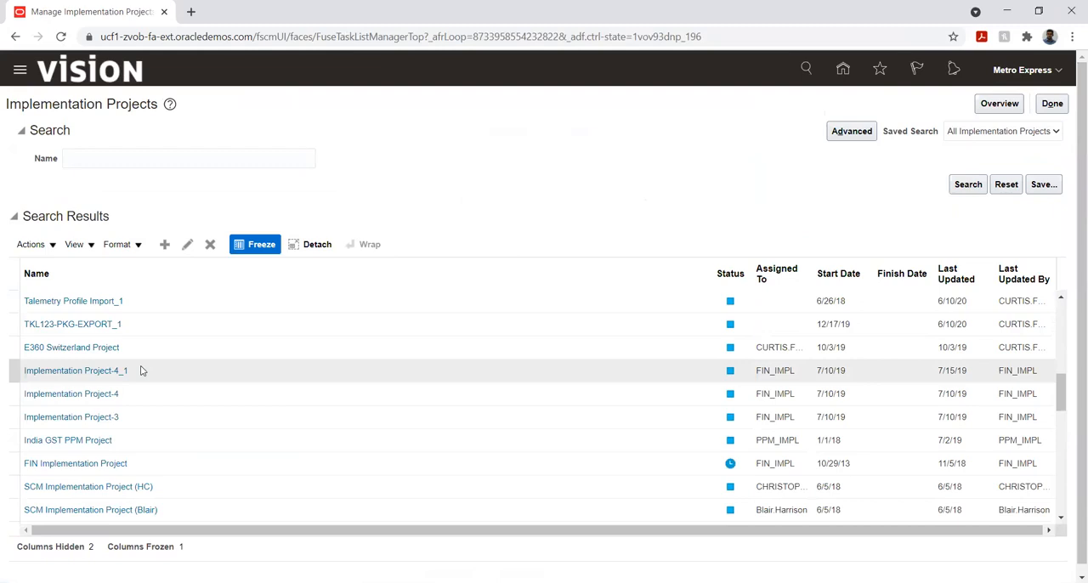
scroll(142, 371, "up", 3)
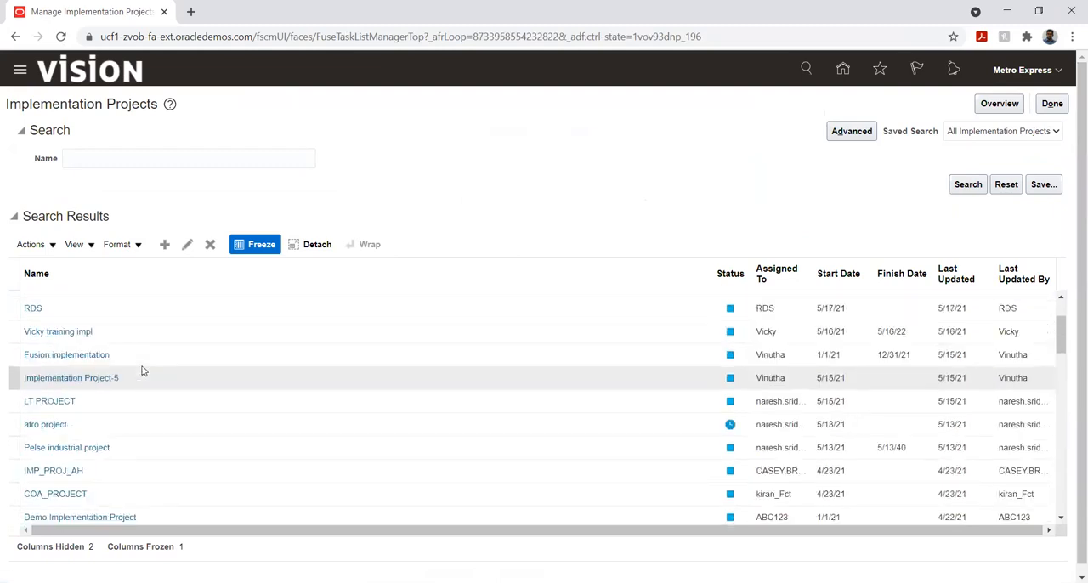
scroll(142, 370, "up", 1)
scroll(141, 371, "down", 3)
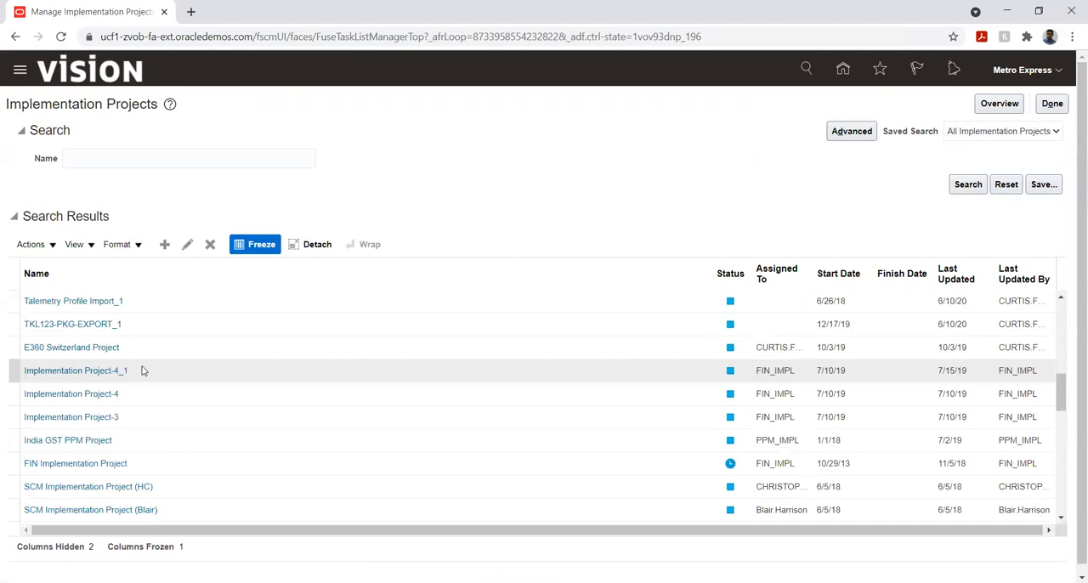
scroll(142, 370, "down", 6)
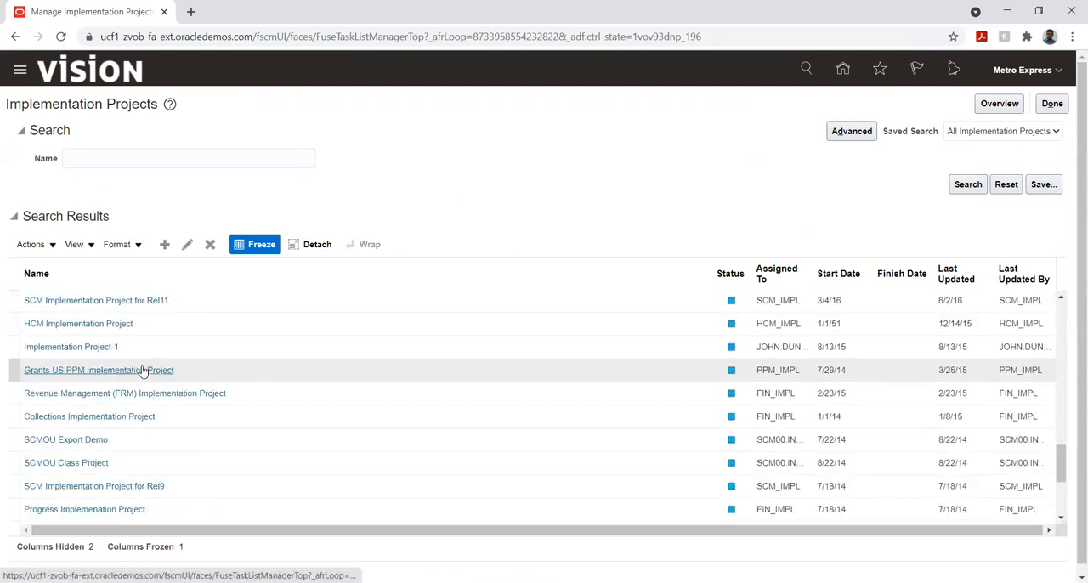
- Search the implementation projects by the name Metro and open Metro Express Limited Implementation Project
left_click(123, 155)
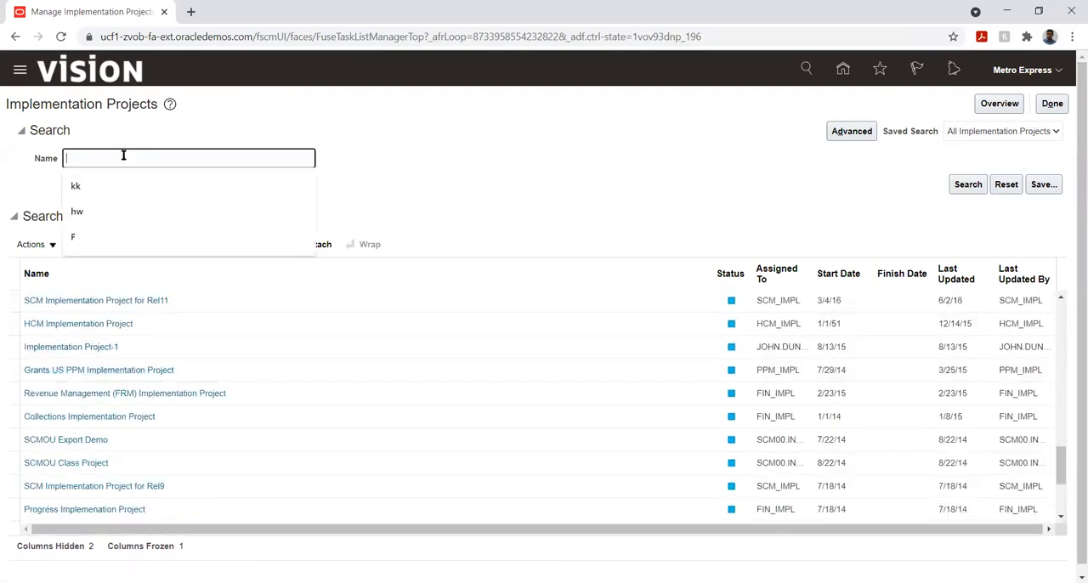
type("Metro")
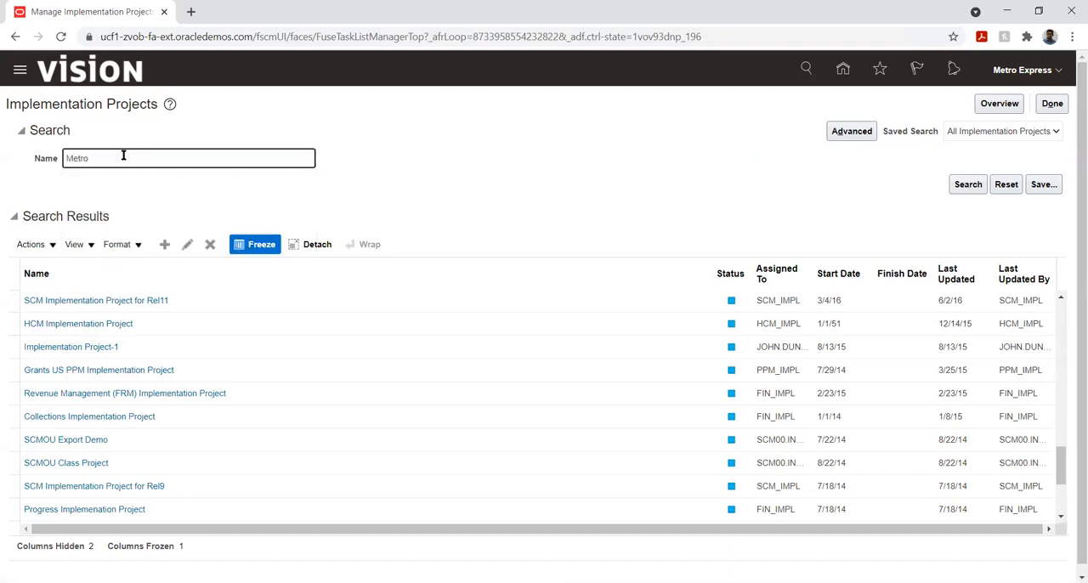
key("Return")
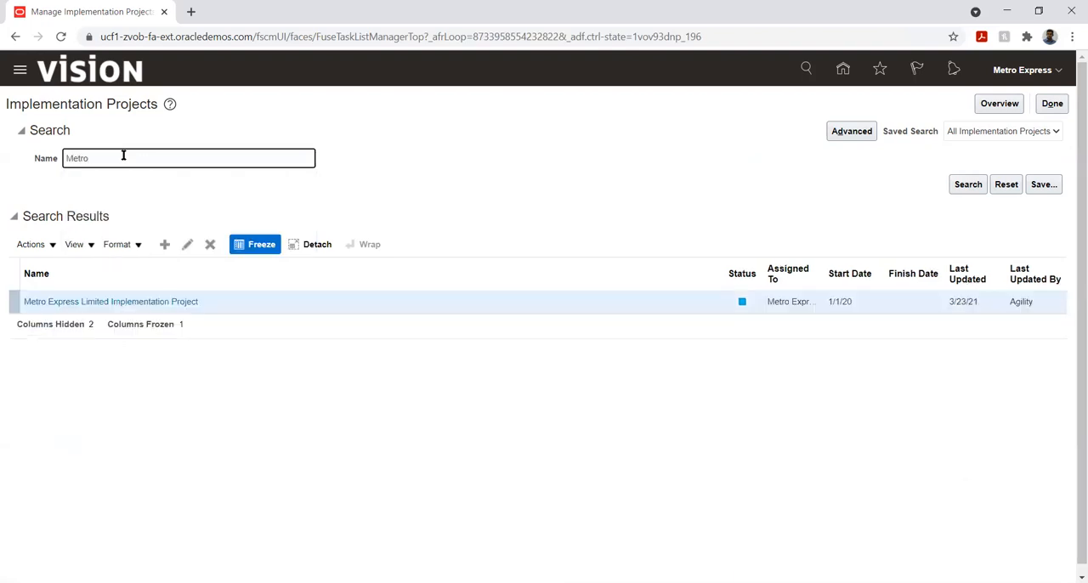
left_click(126, 304)
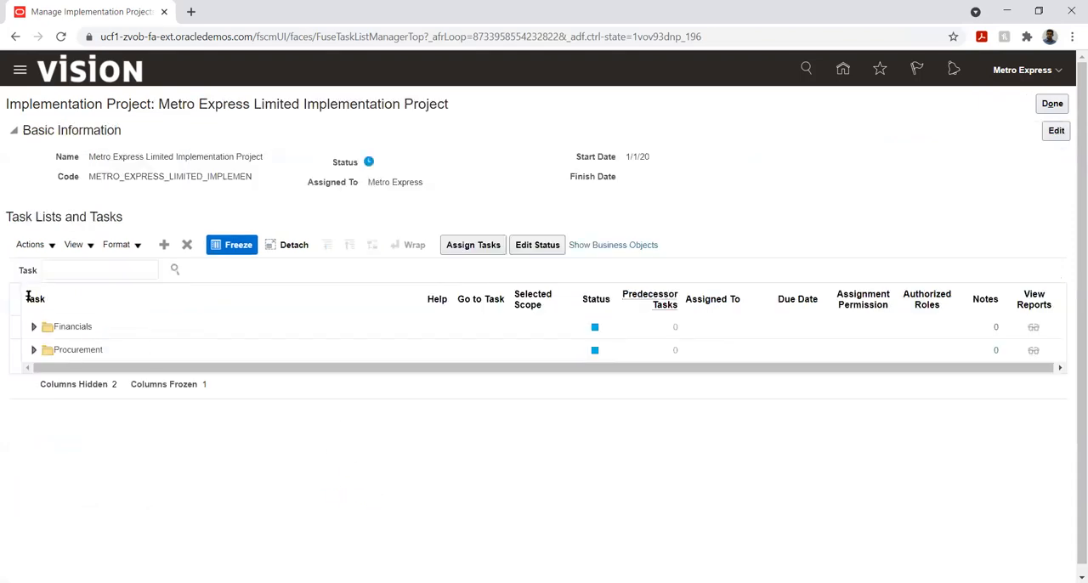
- Go to the Manage Reporting Currencies task, found under Financials, Define Common Applications Configuration for Financials, Define Ledgers, Define Accounting Configurations
left_click(33, 329)
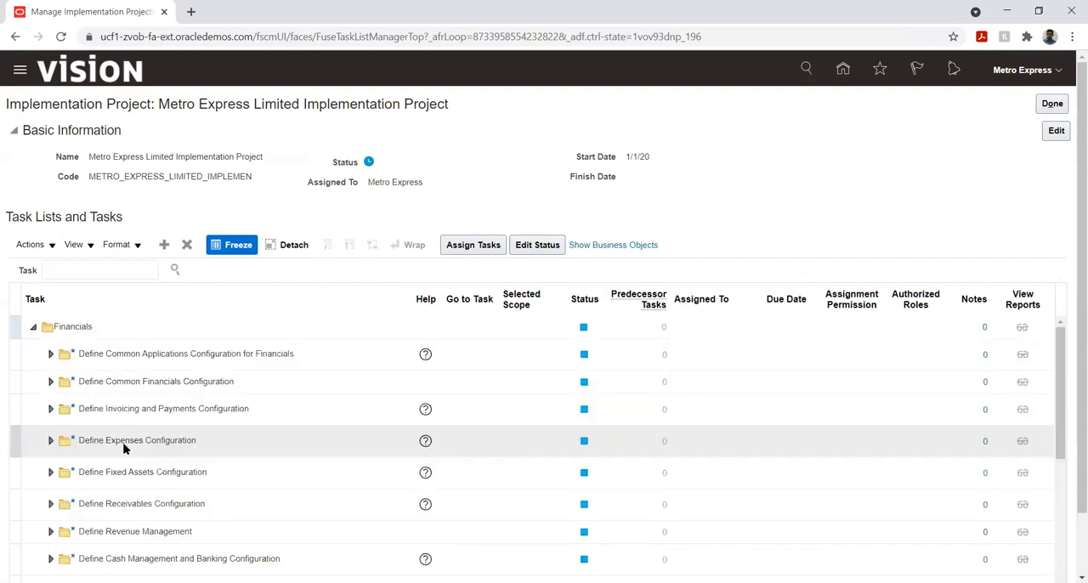
left_click(50, 355)
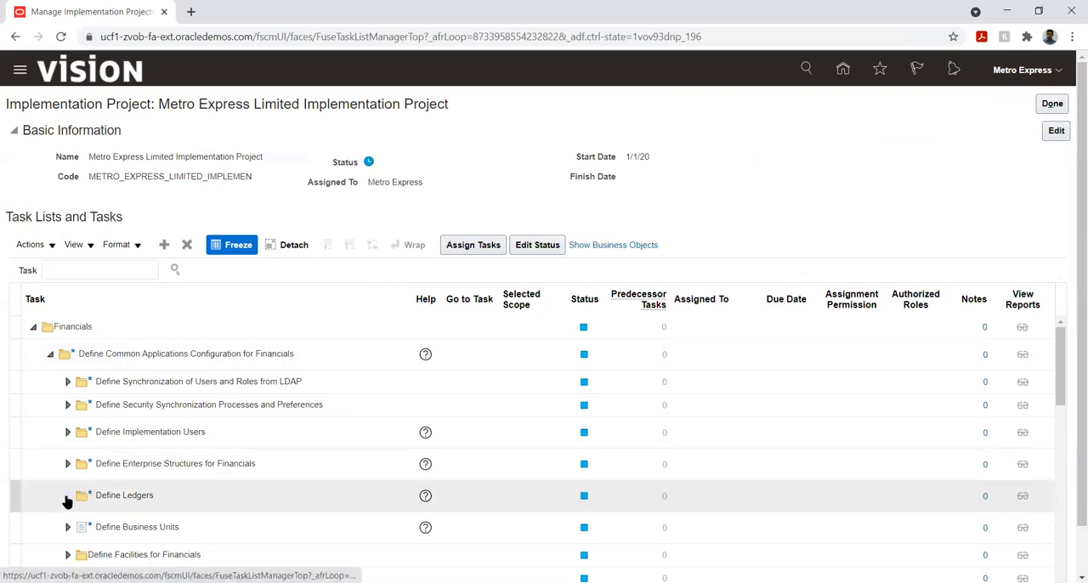
left_click(67, 494)
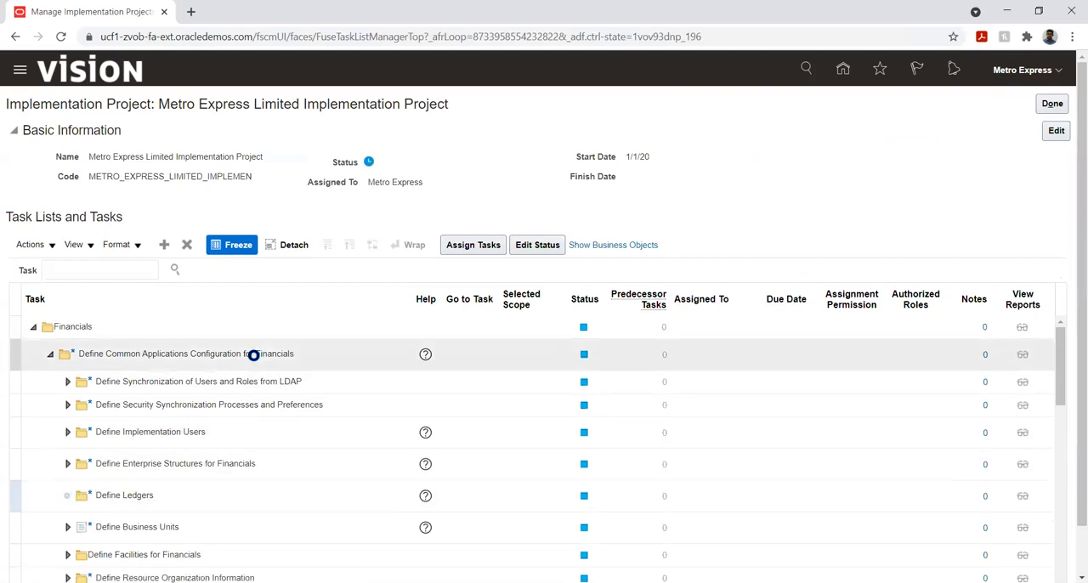
scroll(181, 452, "down", 1)
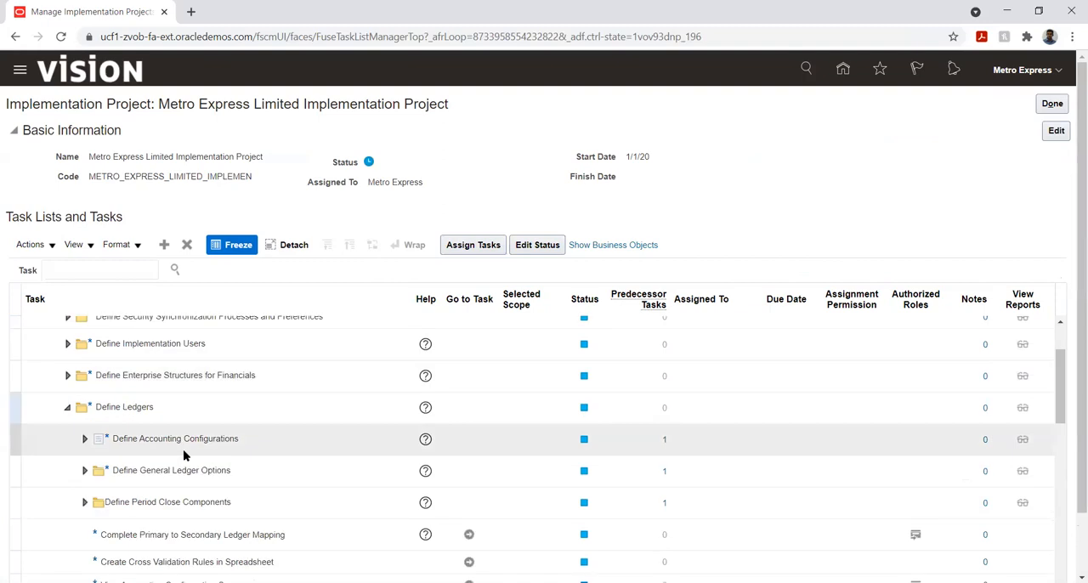
left_click(85, 438)
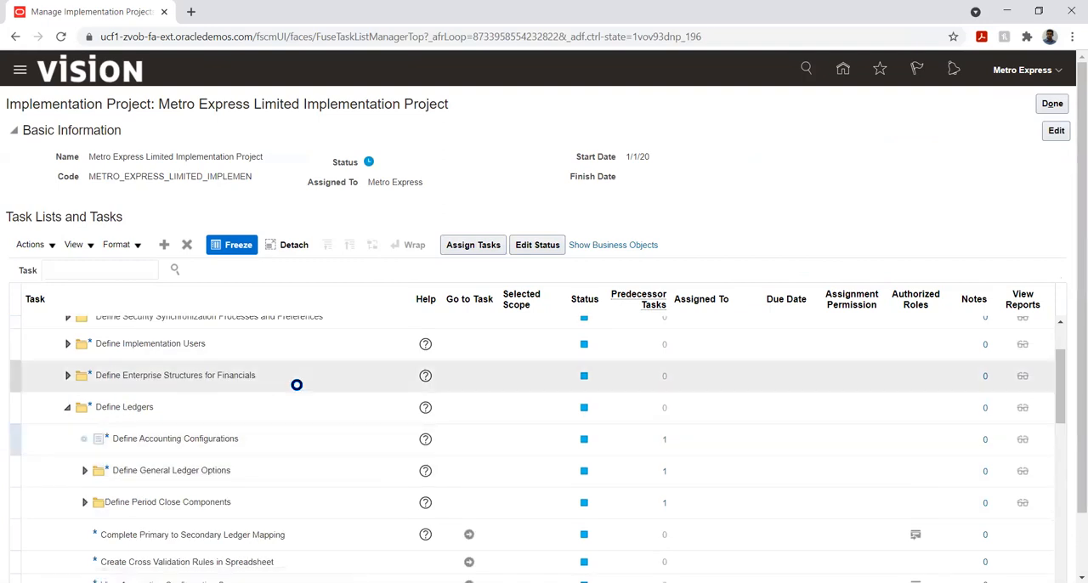
scroll(230, 470, "down", 2)
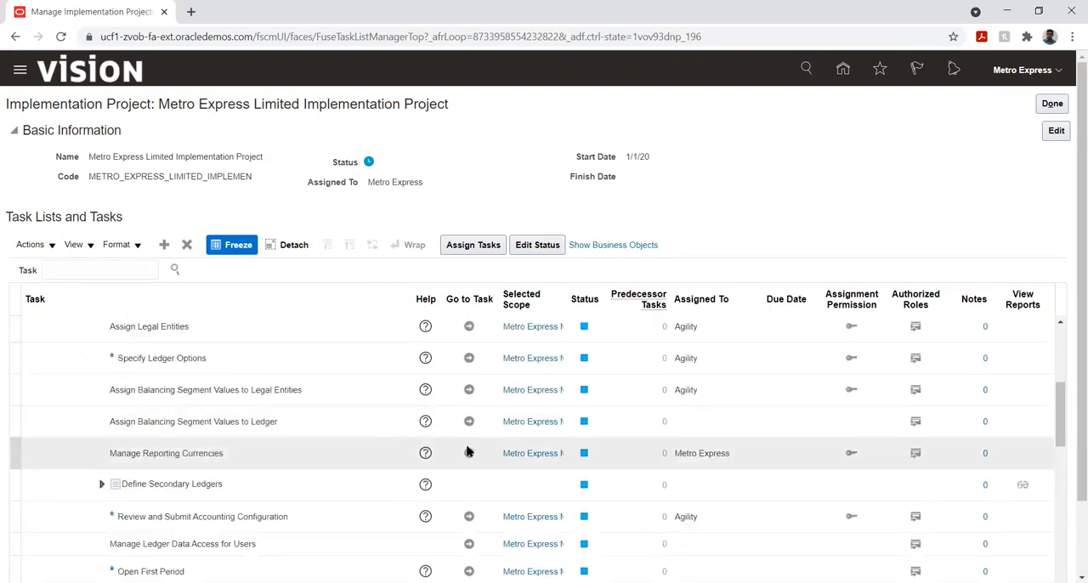
left_click(468, 450)
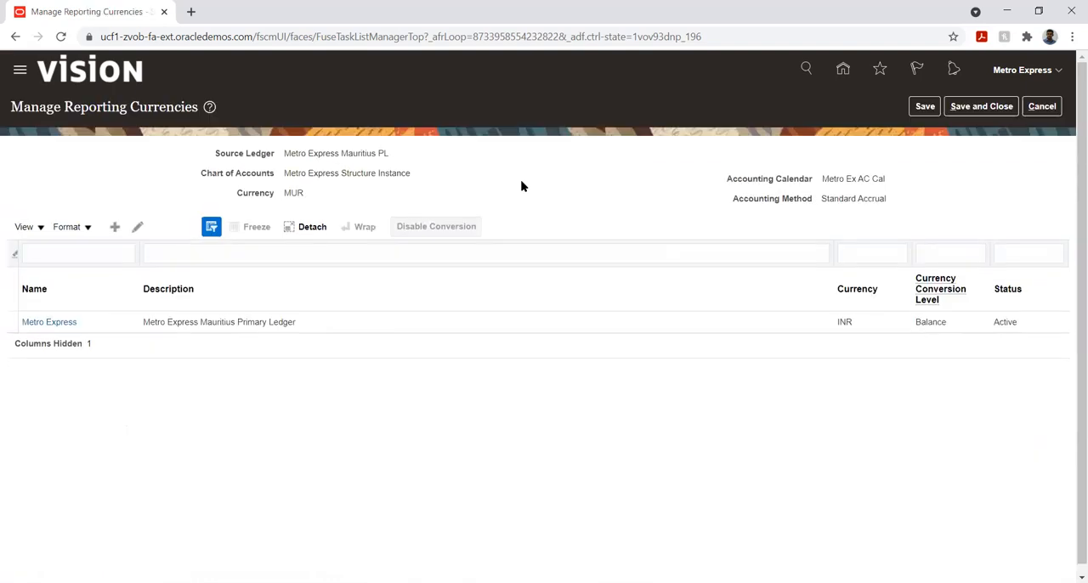
- Open the Metro Express reporting currency, review its conversion level and translation options, and save and close both pages
left_click(315, 321)
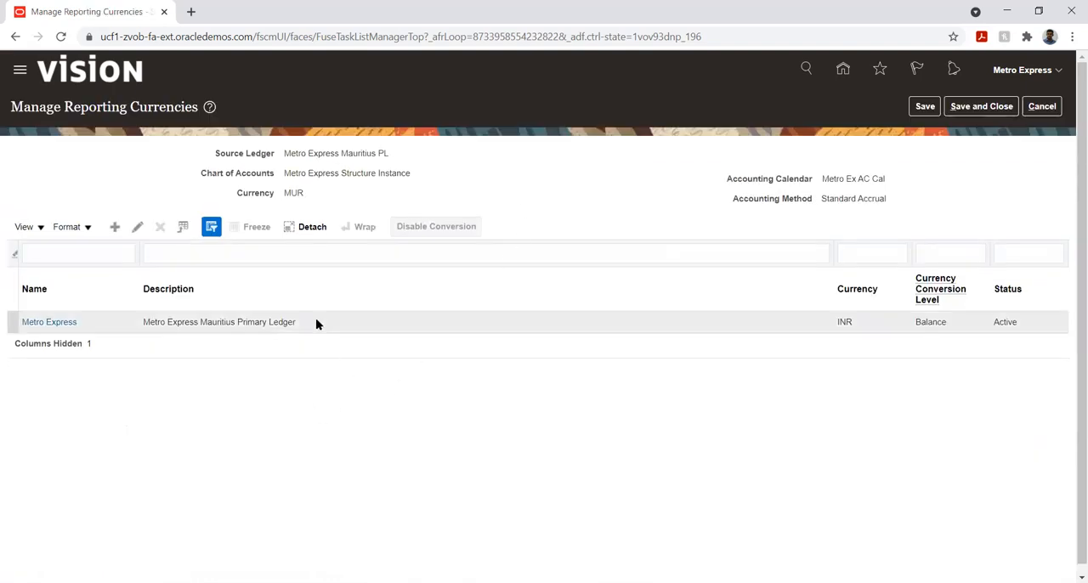
left_click(137, 226)
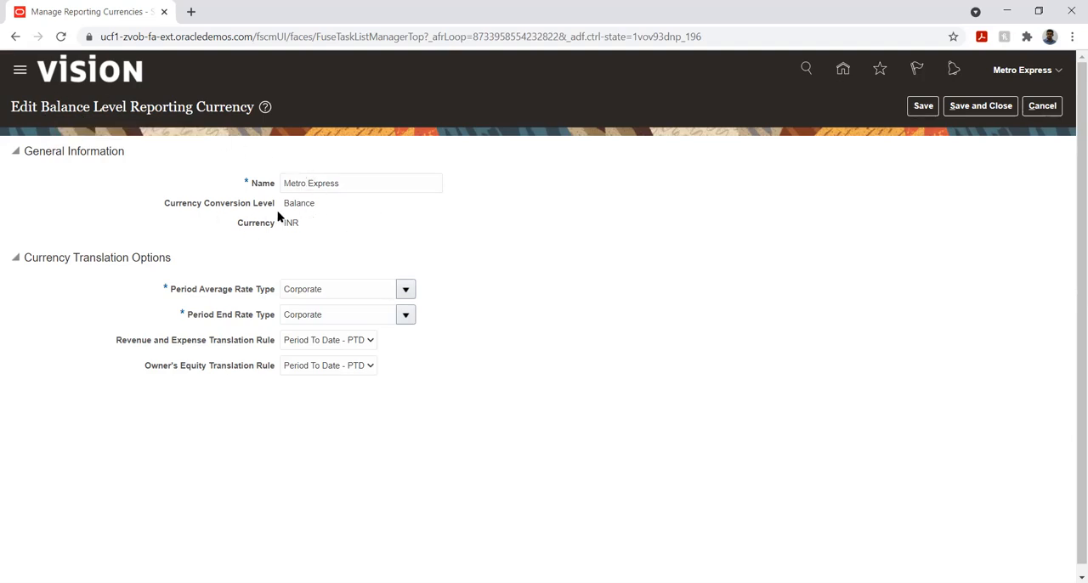
left_click_drag(283, 203, 299, 204)
left_click(367, 214)
left_click(969, 106)
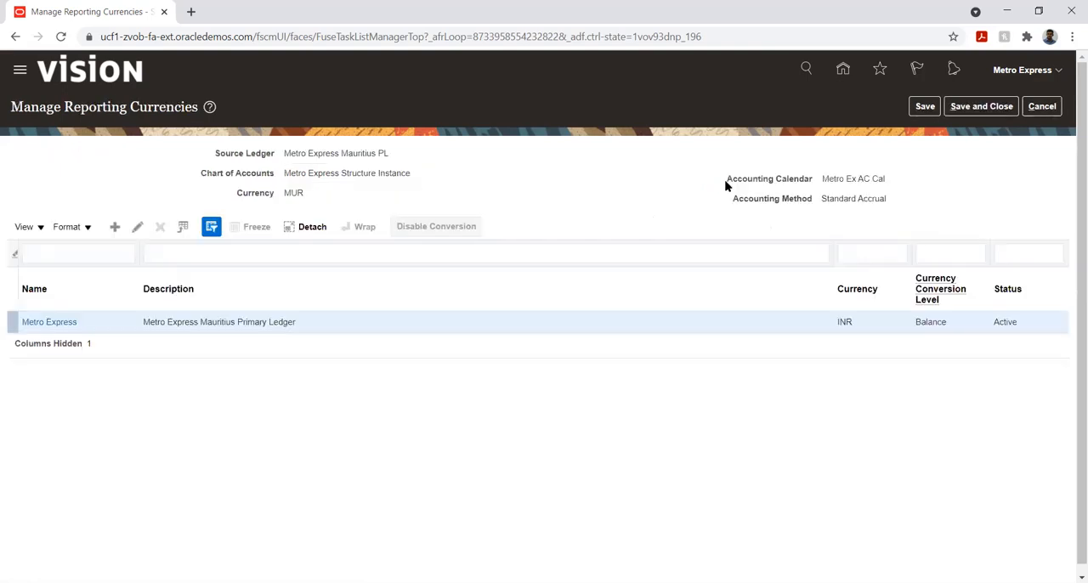
left_click(977, 111)
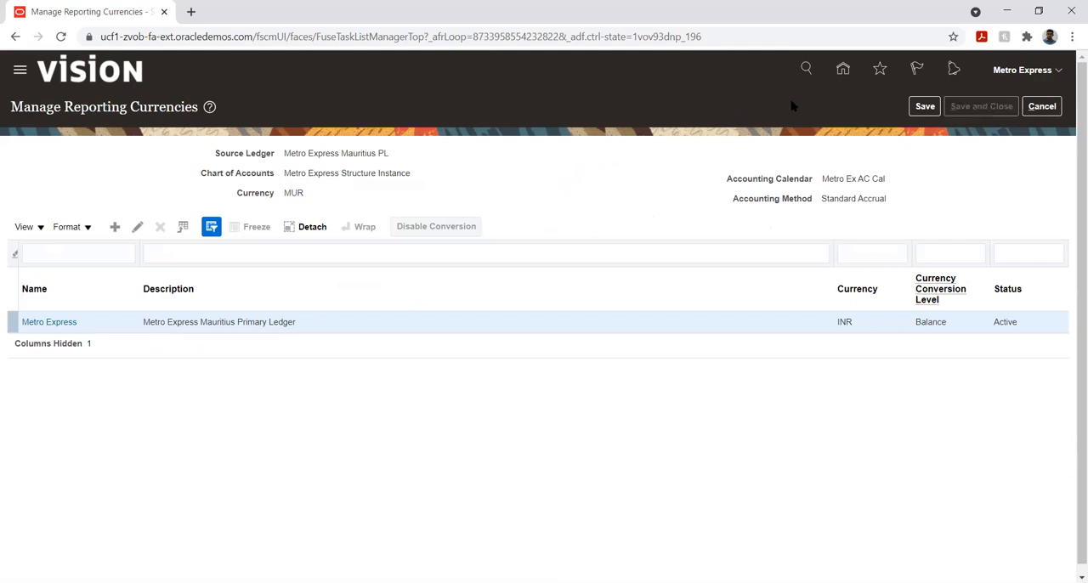
- Return to the home page, open the General Accounting Dashboard and start the Translate Balances process
left_click(843, 72)
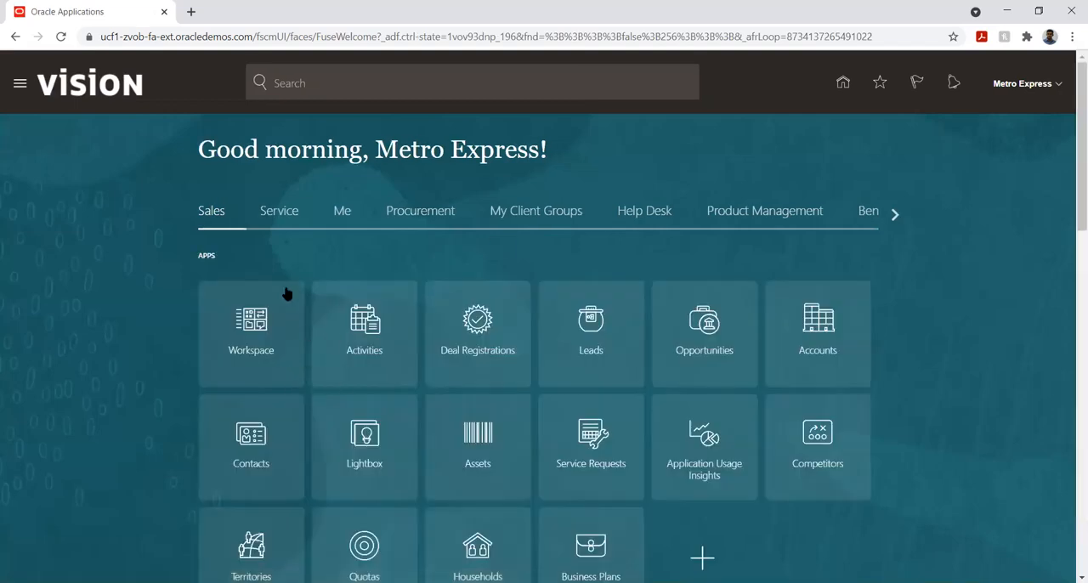
left_click(895, 215)
left_click(895, 215)
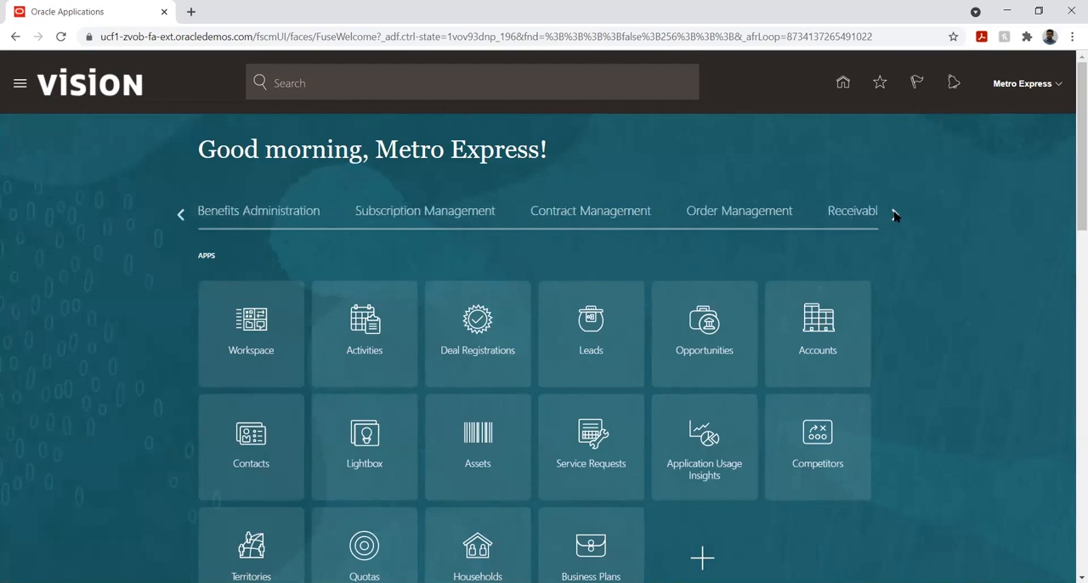
left_click(895, 214)
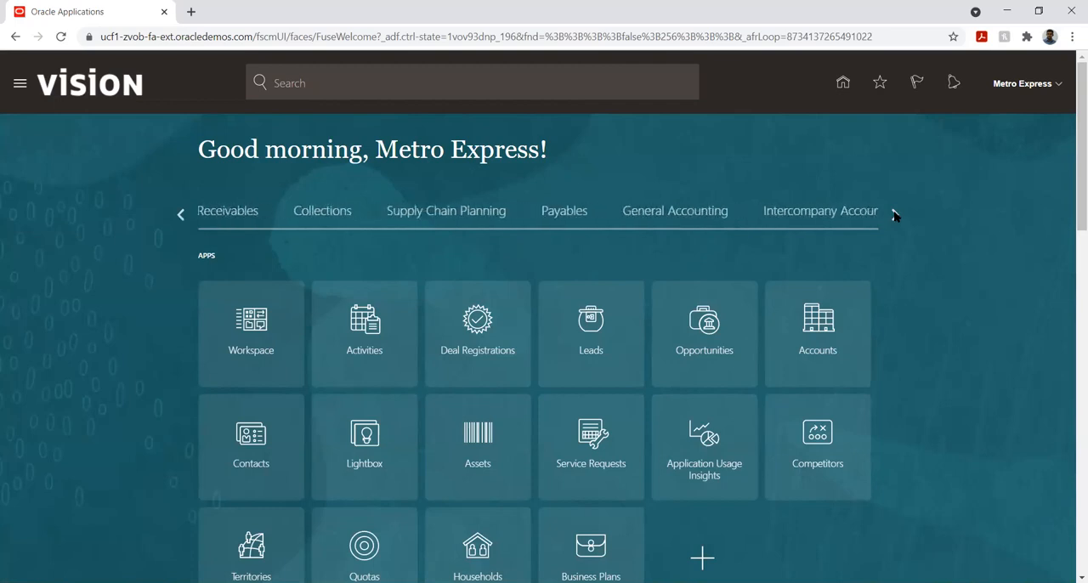
left_click(668, 213)
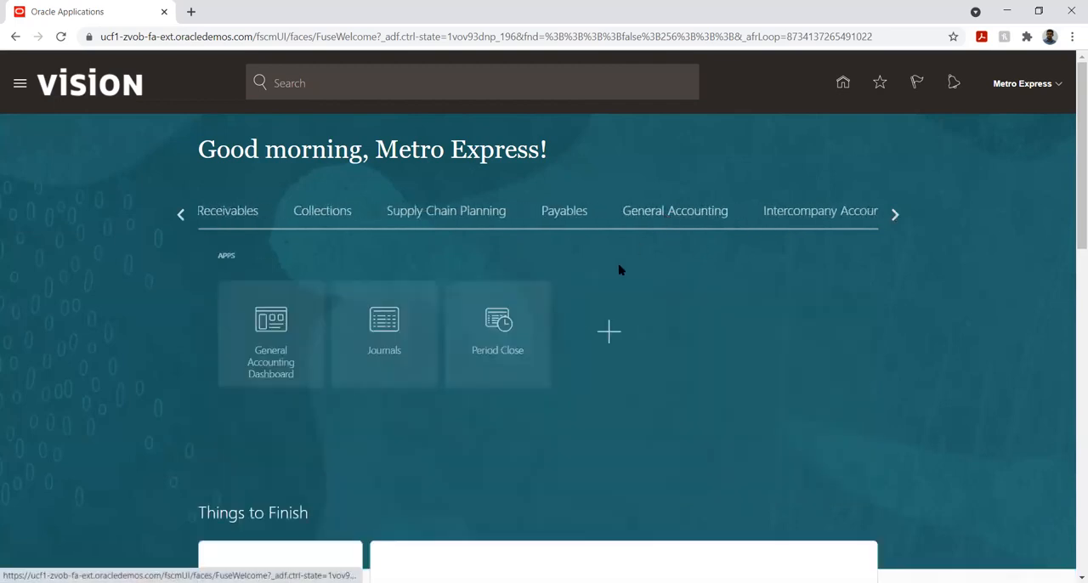
left_click(247, 337)
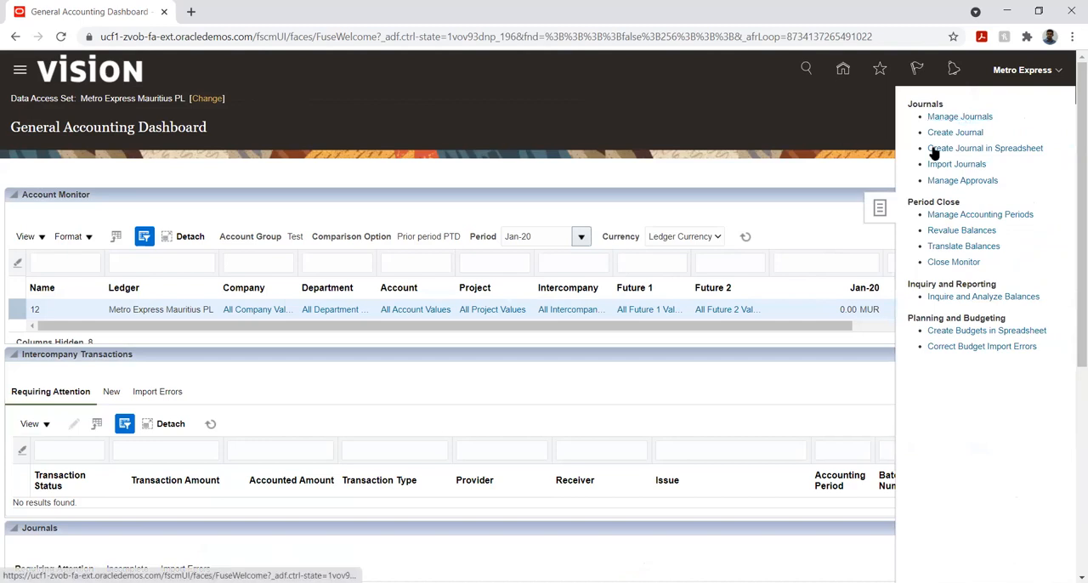
left_click(964, 246)
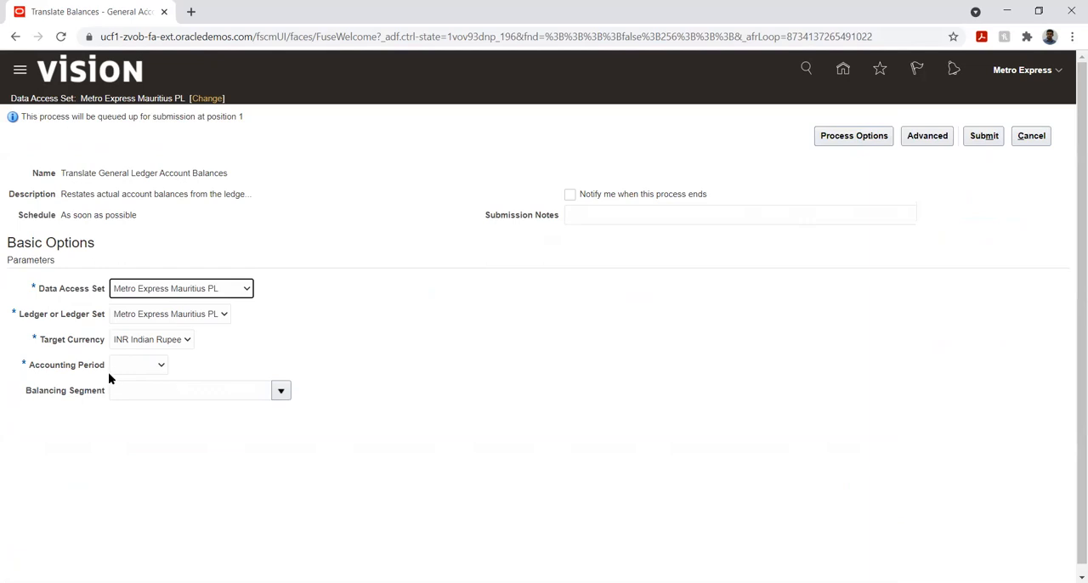
- Submit the balance translation with target currency INR Indian Rupee, accounting period Apr-21 and a blank balancing segment
left_click(169, 343)
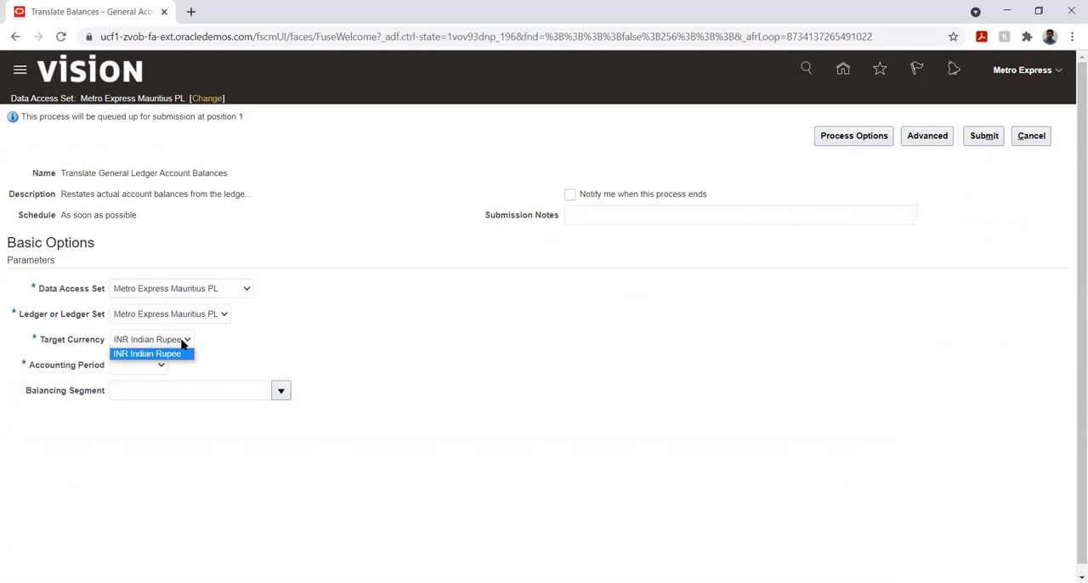
left_click(248, 338)
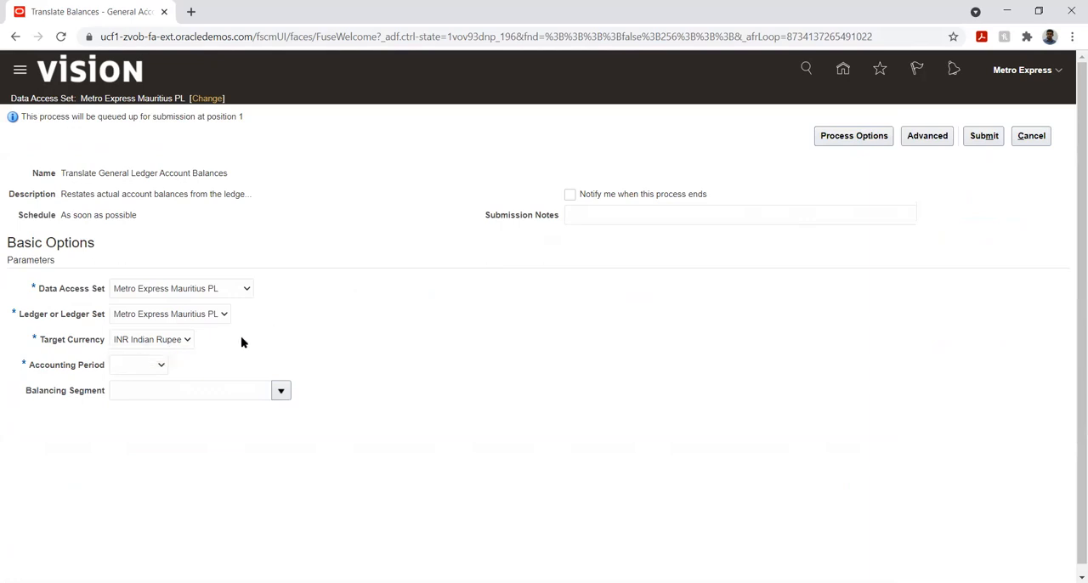
left_click(141, 369)
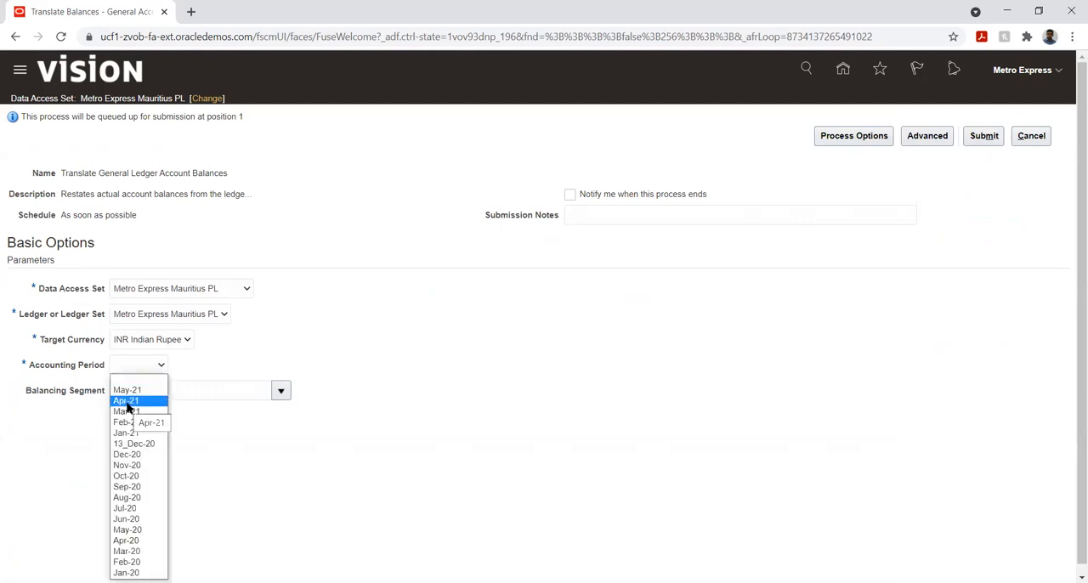
left_click(128, 402)
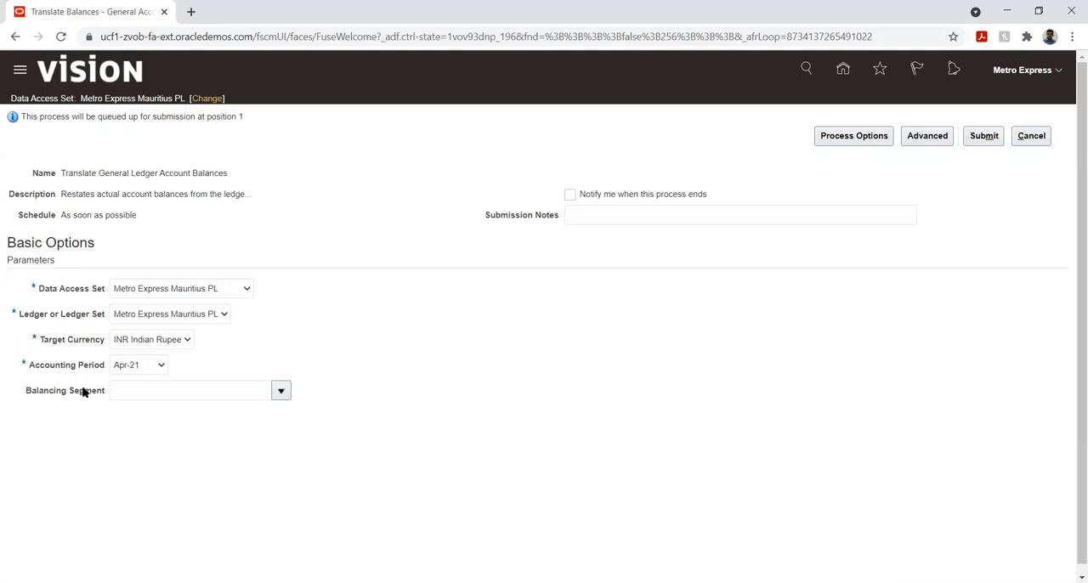
left_click(280, 391)
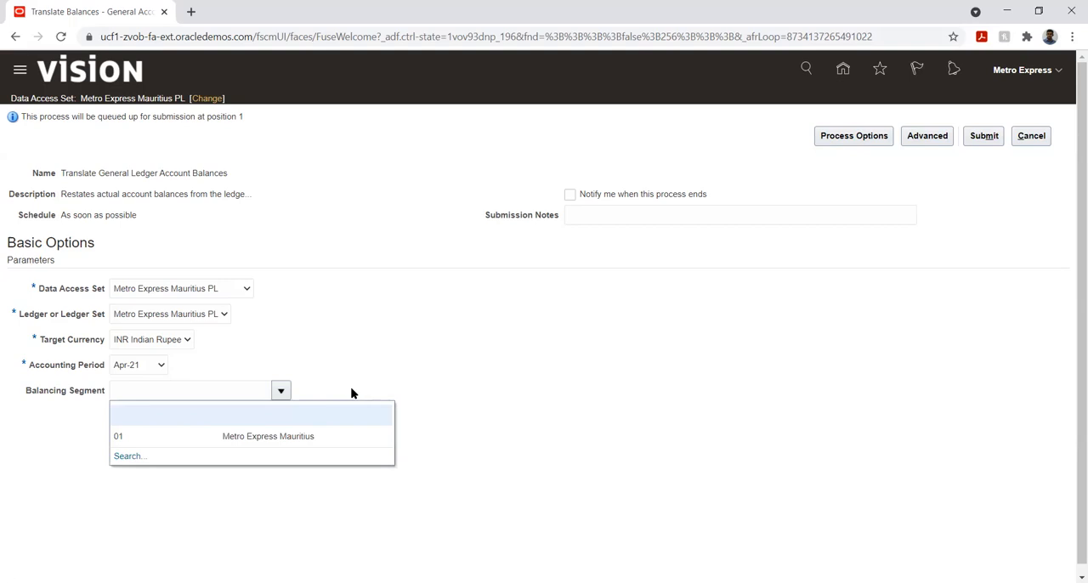
left_click(434, 331)
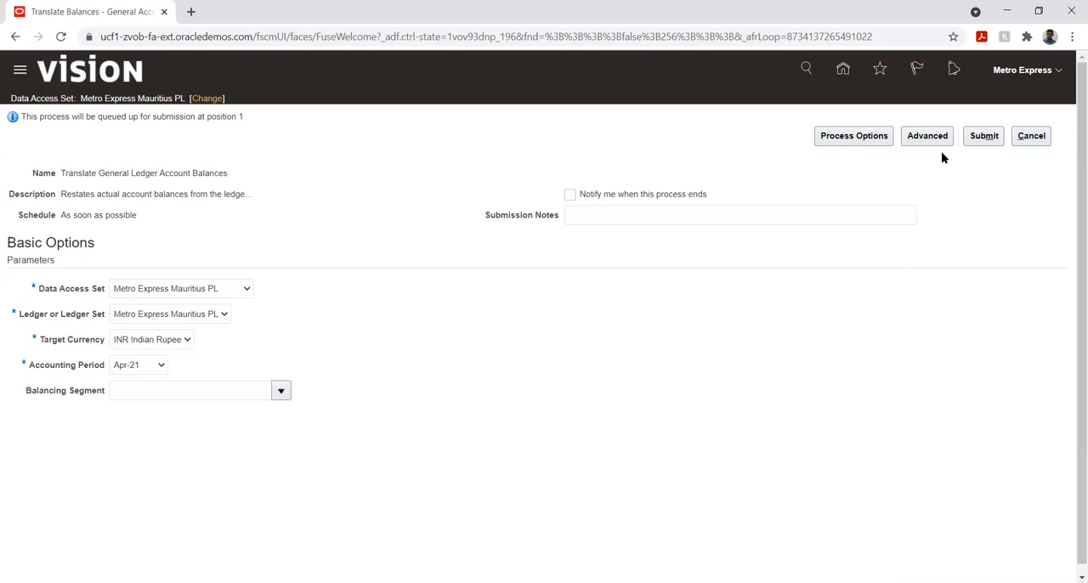
left_click(984, 138)
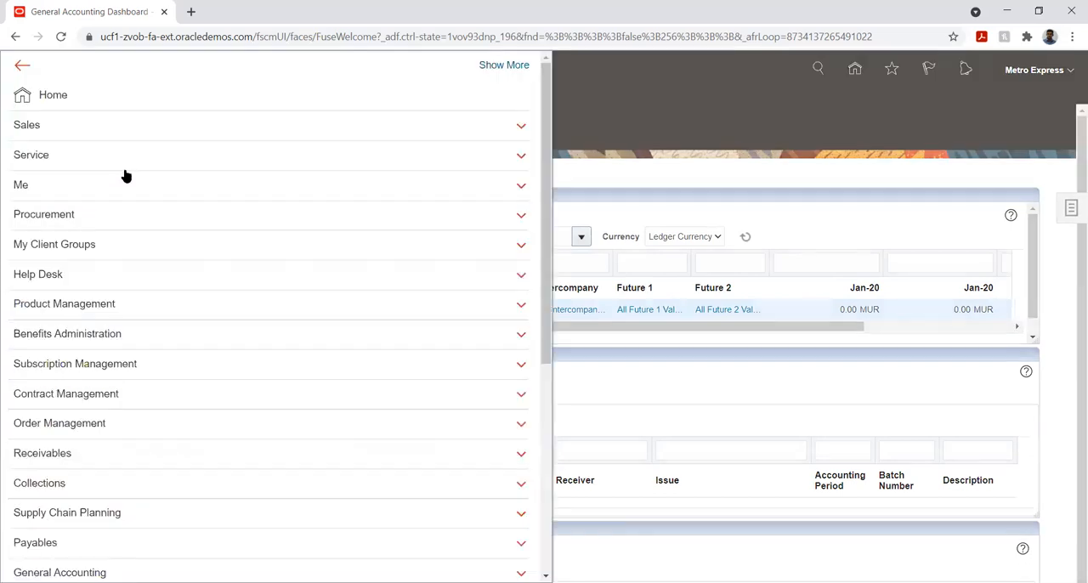
- Go to Scheduled Processes under Tools and refresh the process list to check the Translate General Ledger Account Balances run
scroll(163, 271, "down", 4)
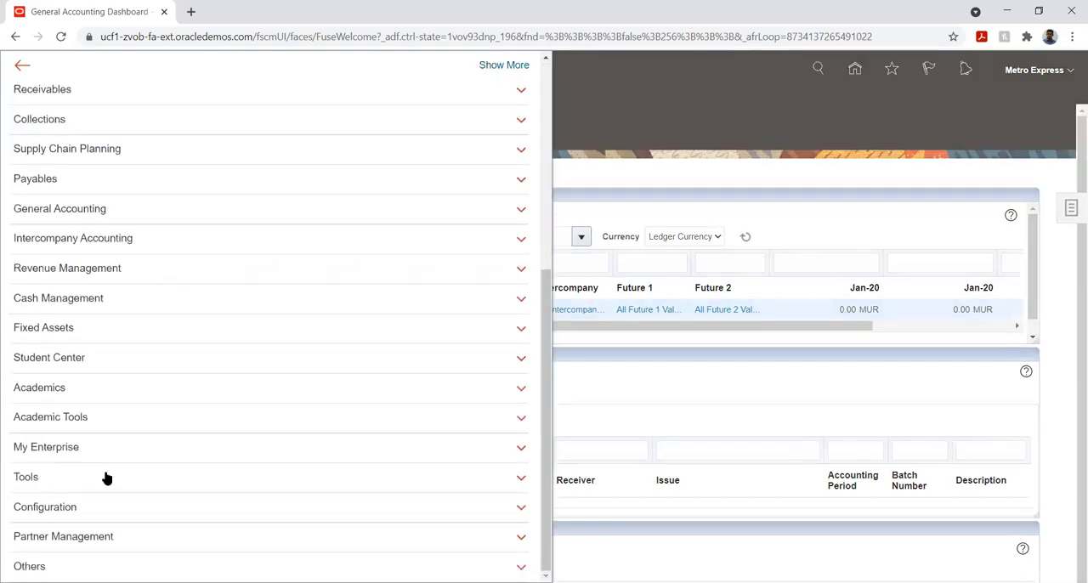
left_click(108, 478)
scroll(193, 345, "down", 1)
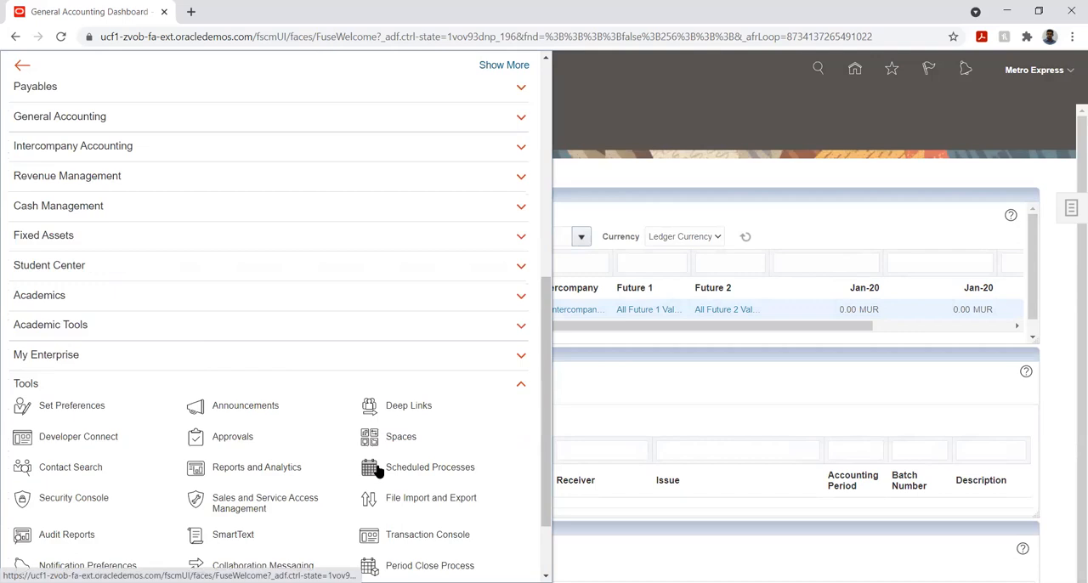
left_click(310, 466)
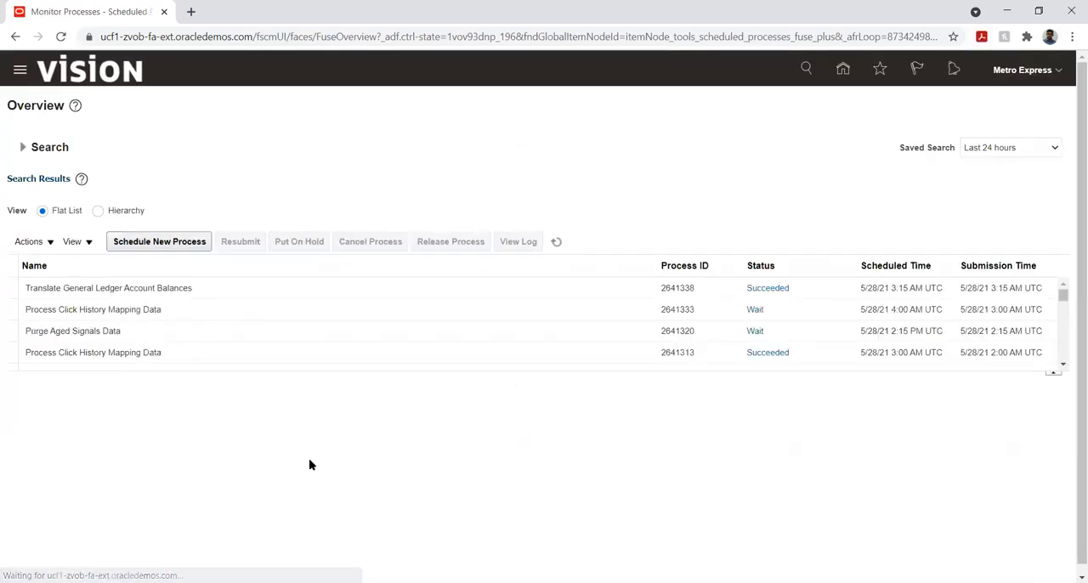
left_click(556, 242)
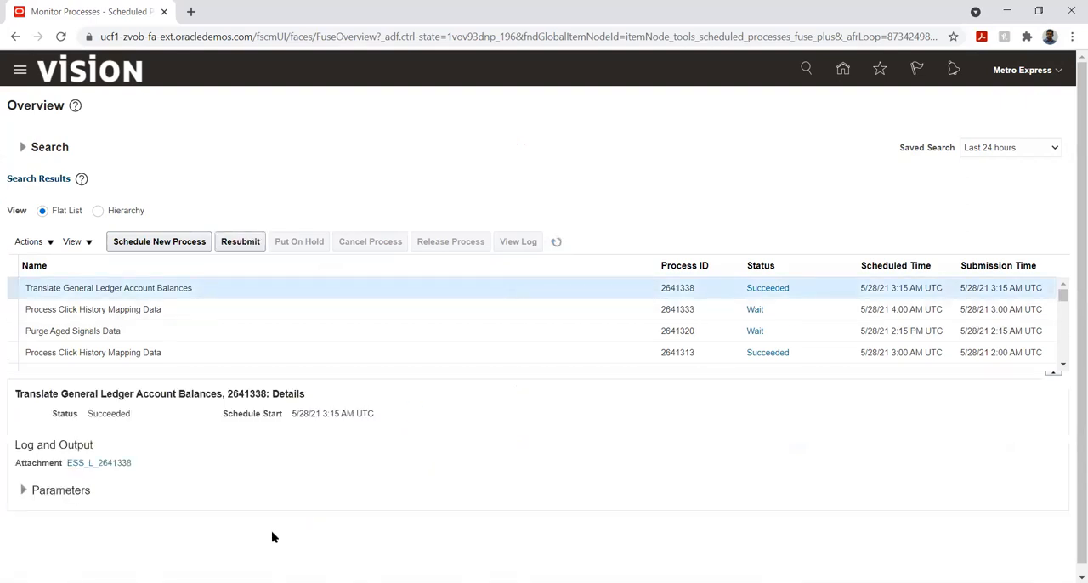
- Download and open the translation process log, examine its parameters, translation rules and period rates, and minimize it
left_click(95, 464)
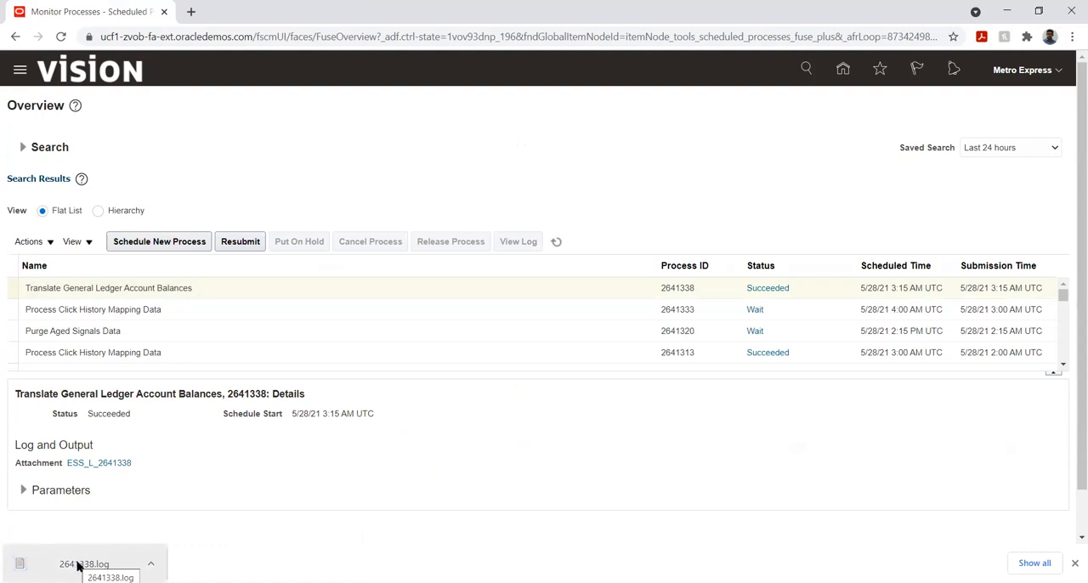
left_click(78, 565)
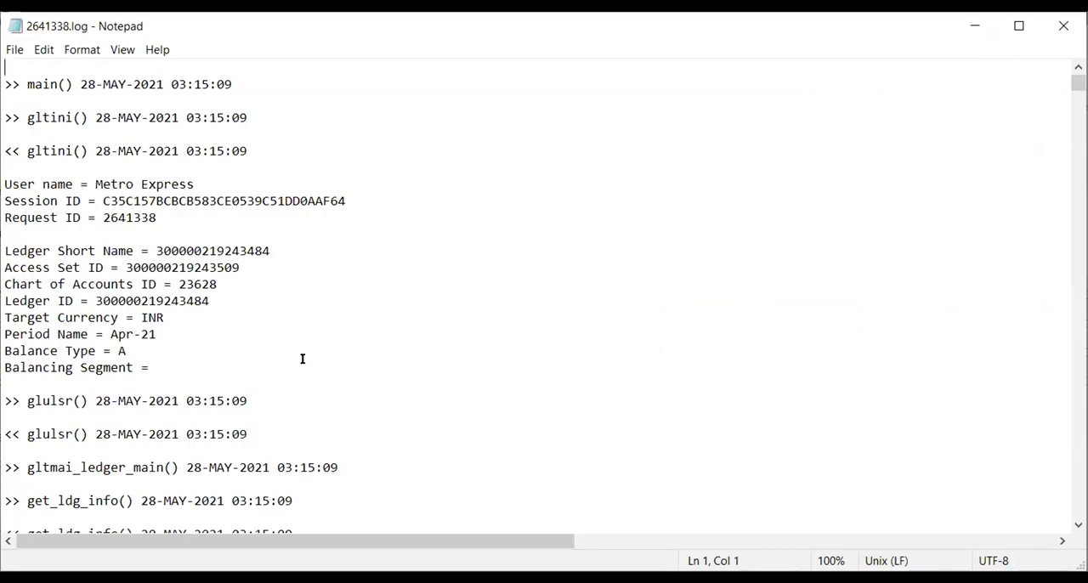
scroll(300, 360, "down", 3)
scroll(299, 363, "down", 2)
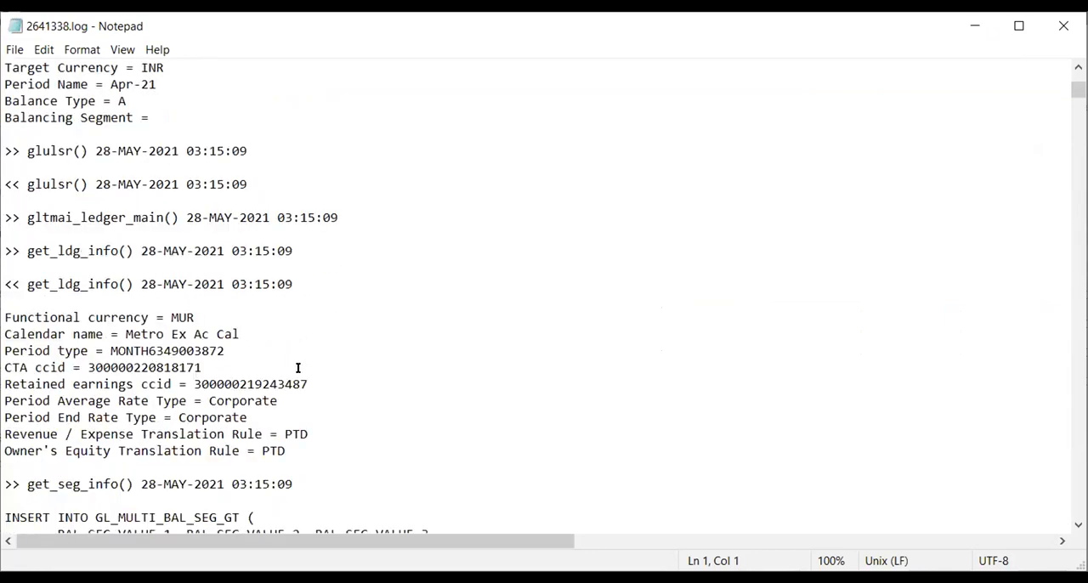
scroll(297, 367, "down", 15)
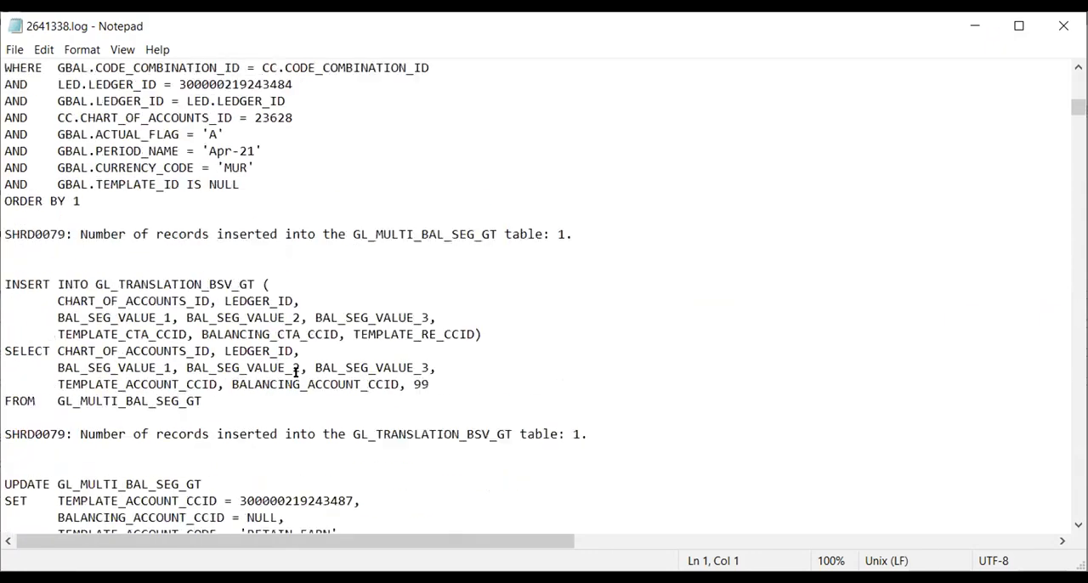
scroll(296, 372, "down", 20)
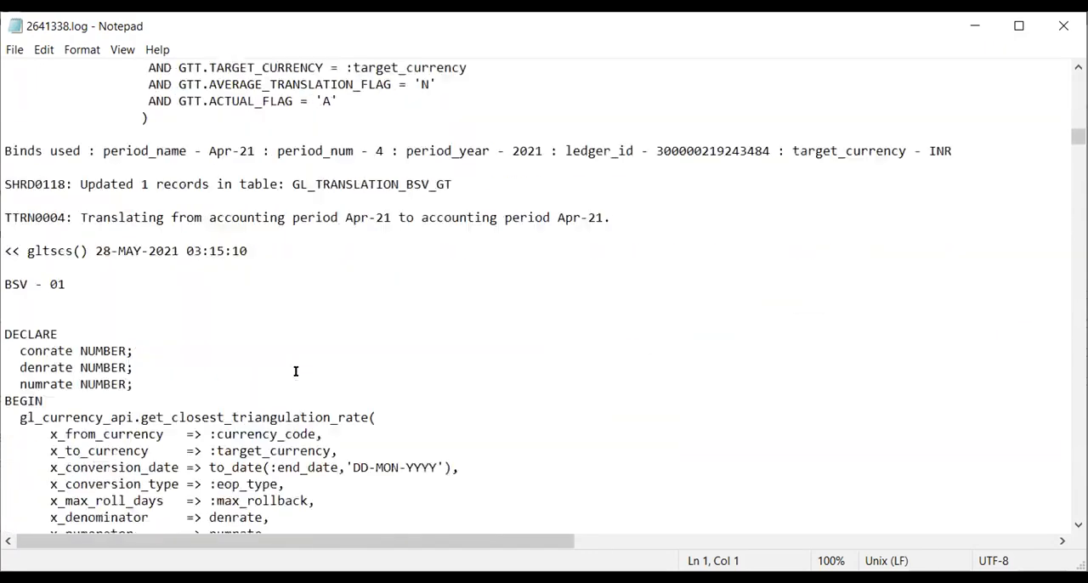
scroll(296, 371, "down", 15)
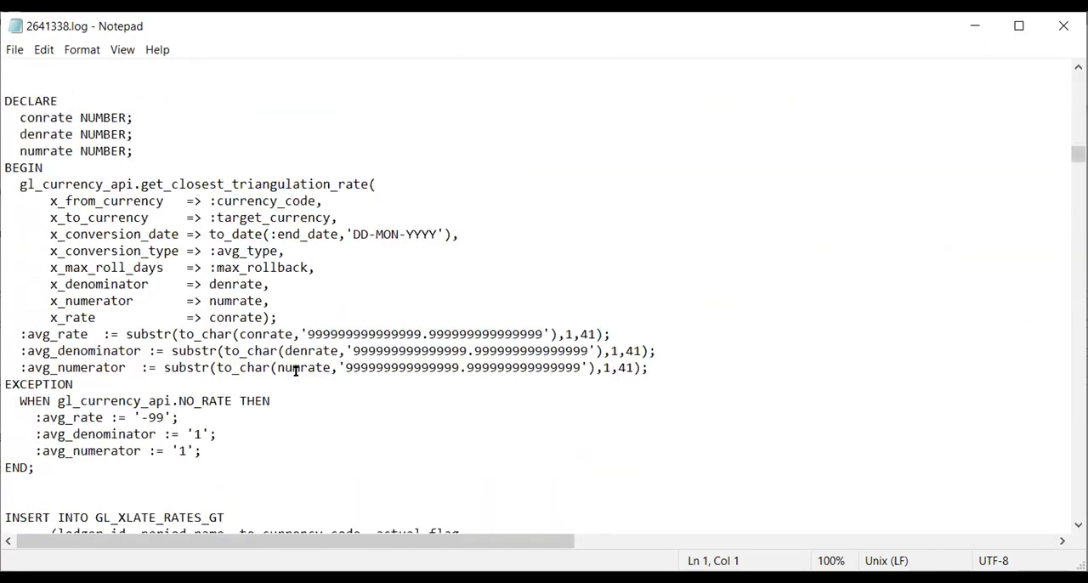
scroll(296, 372, "down", 4)
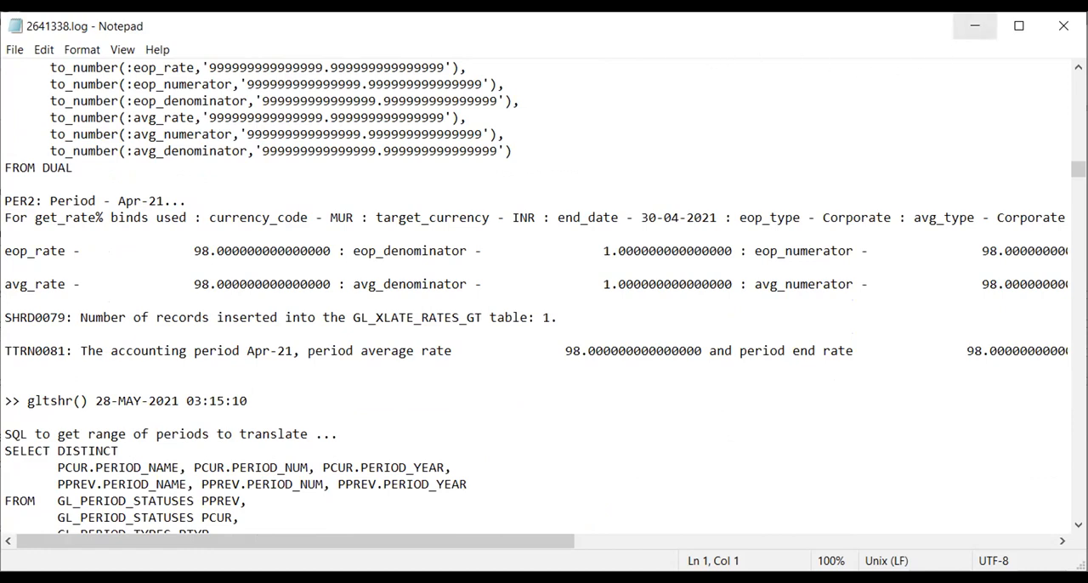
left_click(974, 26)
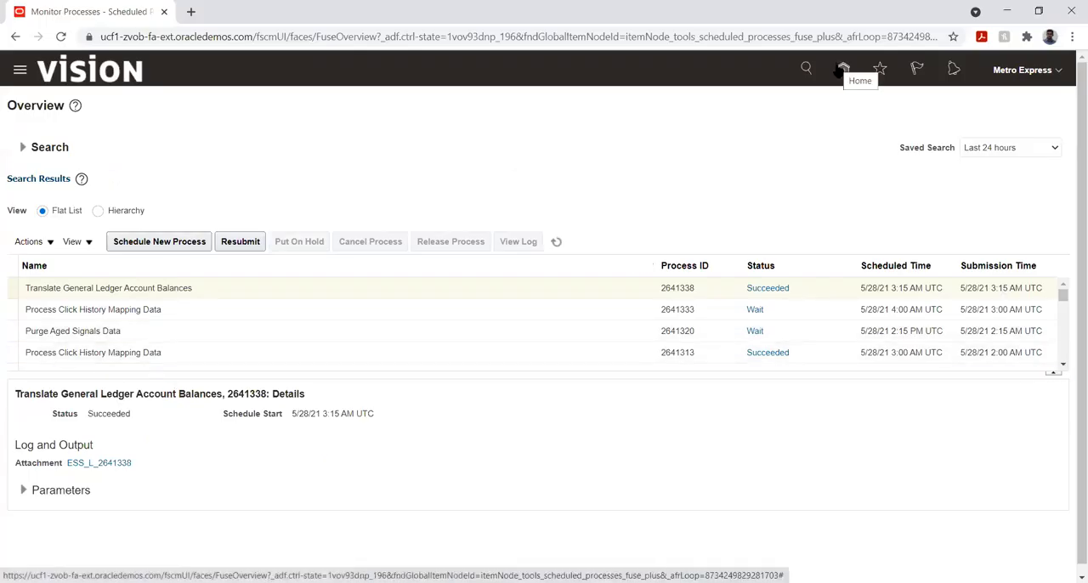
- Return to the home page, open Setup and Maintenance and go to the implementation projects list
left_click(842, 70)
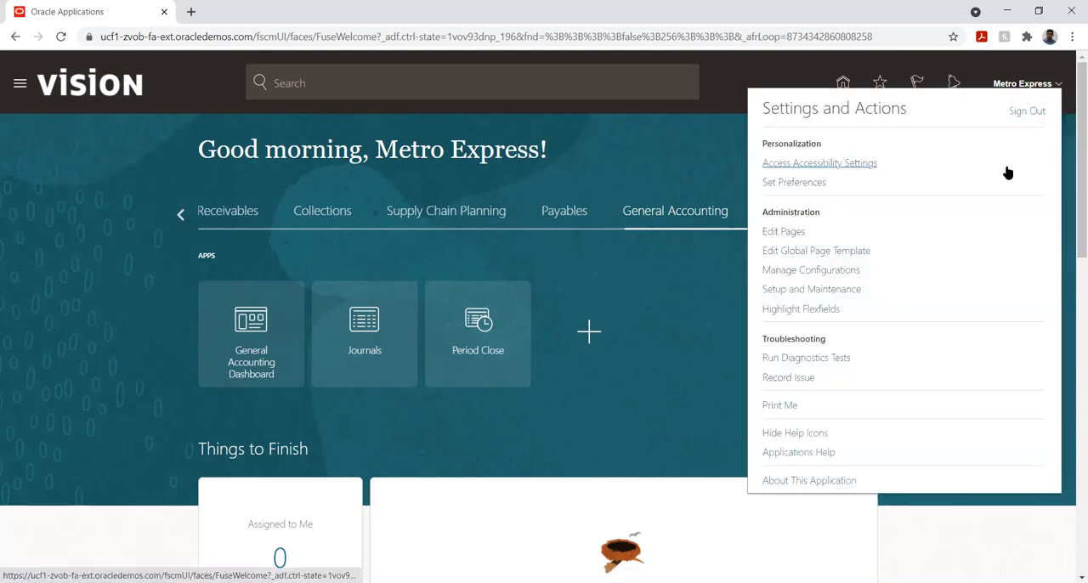
left_click(823, 291)
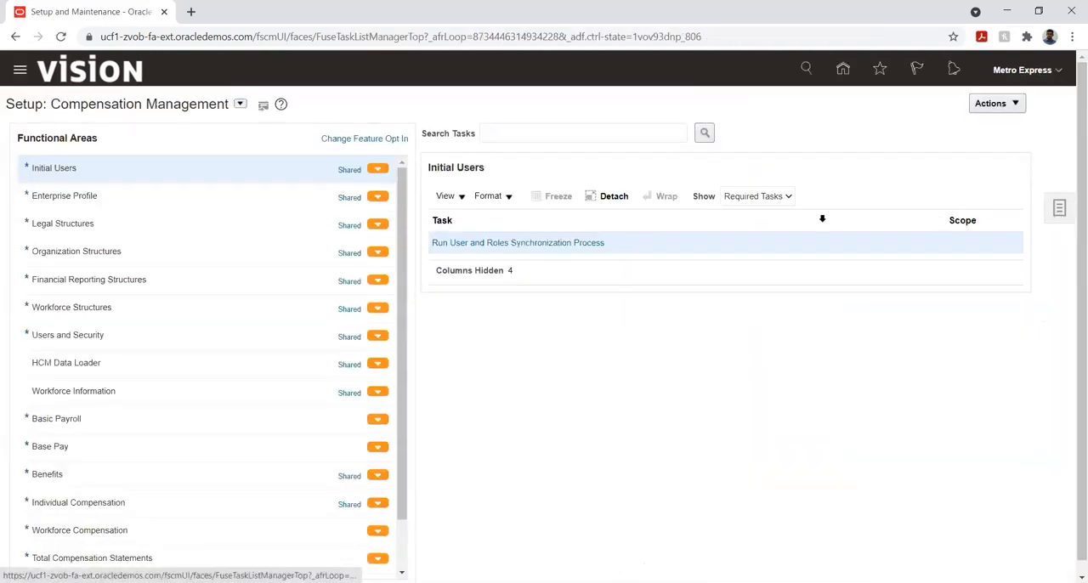
left_click(1058, 208)
left_click(974, 103)
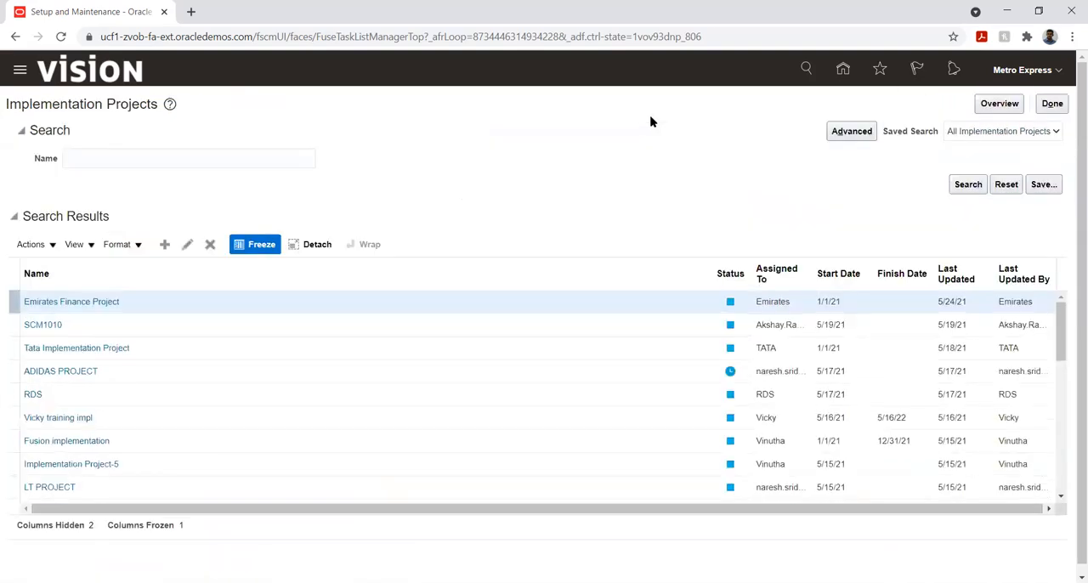
- Search the implementation projects by name, correcting Matro to Metro, and open Metro Express Limited Implementation Project
left_click(100, 157)
type("M")
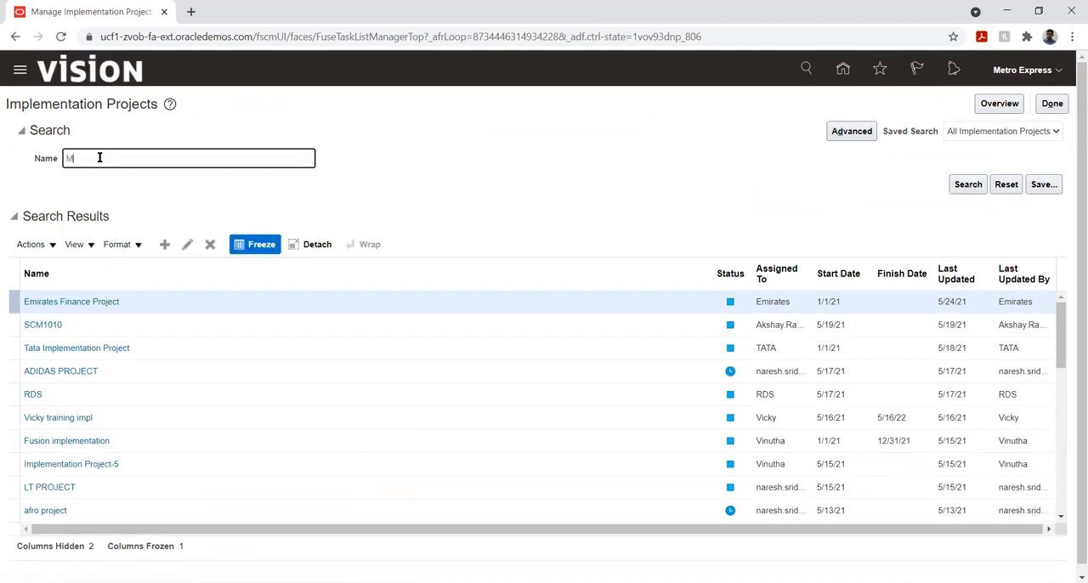
type("atro")
key("Return")
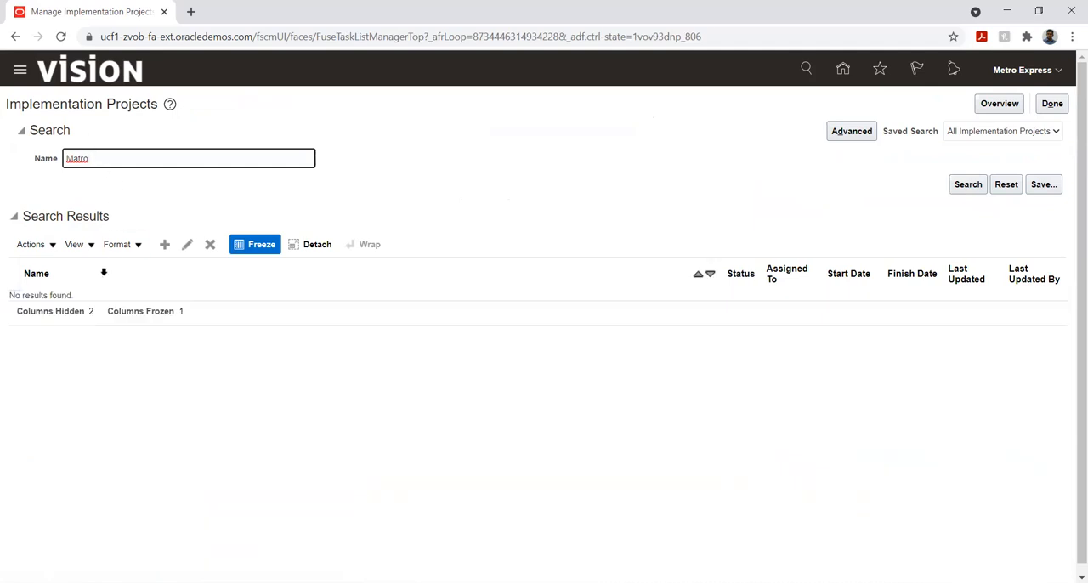
type("%")
key("BackSpace")
key("BackSpace")
key("BackSpace")
key("BackSpace")
key("BackSpace")
type("etro")
key("Return")
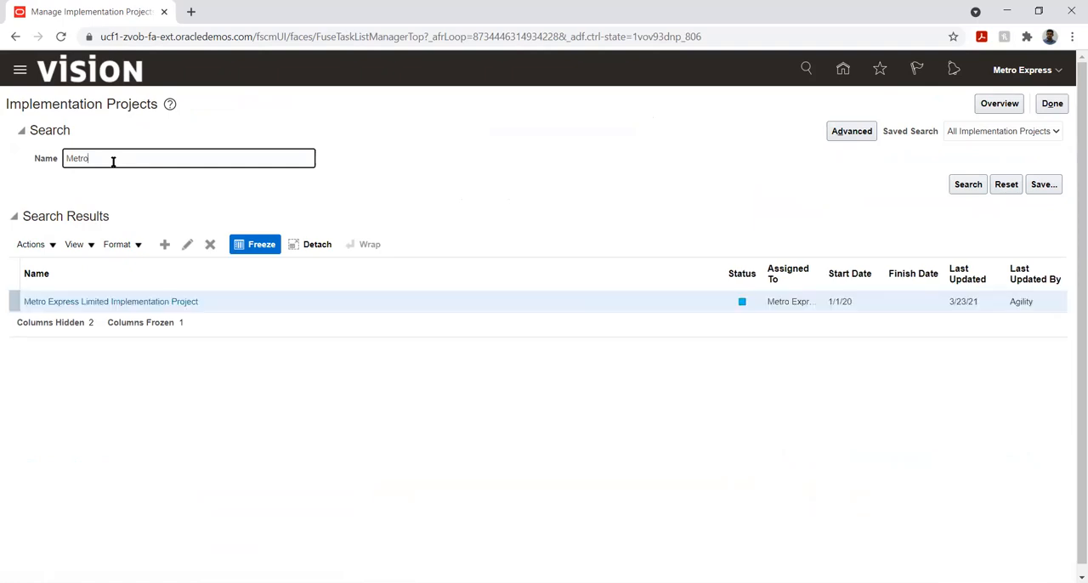
left_click(92, 303)
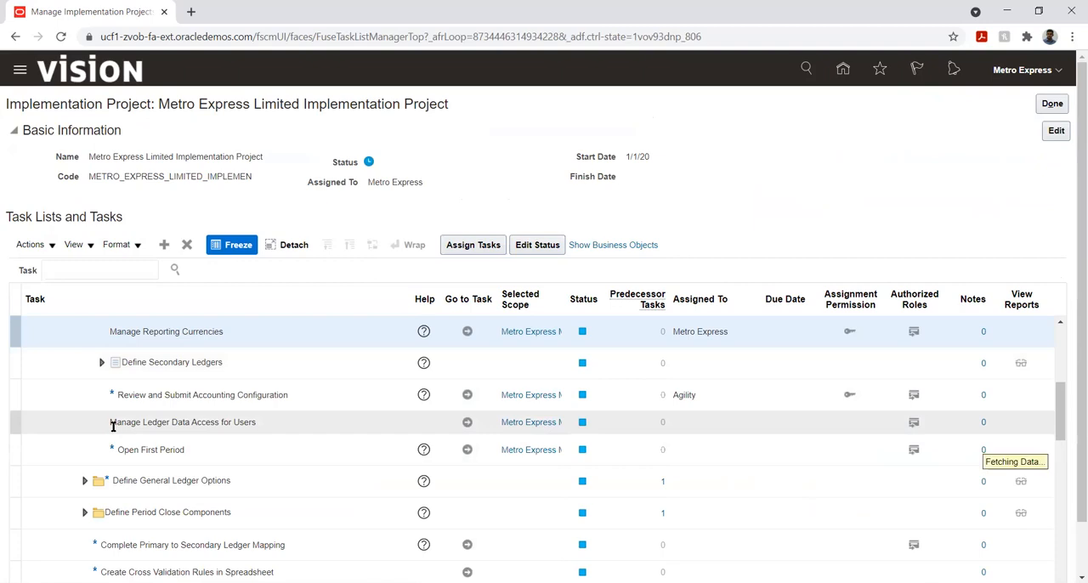
- Find the Define Budgetary Controls folder in the project's task list and expand it
scroll(112, 426, "up", 1)
scroll(112, 427, "down", 2)
scroll(112, 427, "down", 2)
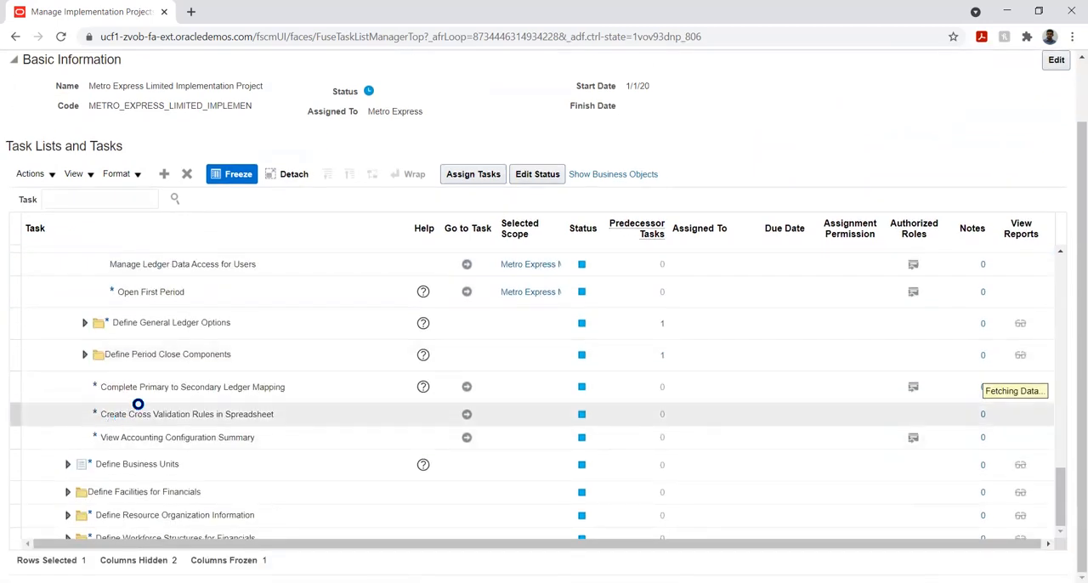
scroll(156, 401, "down", 1)
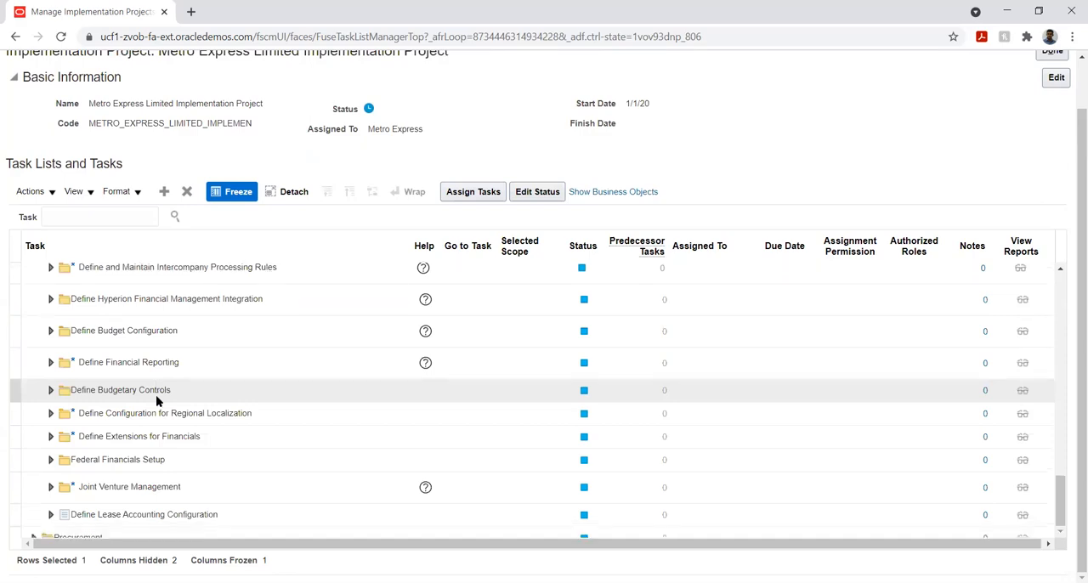
left_click(49, 390)
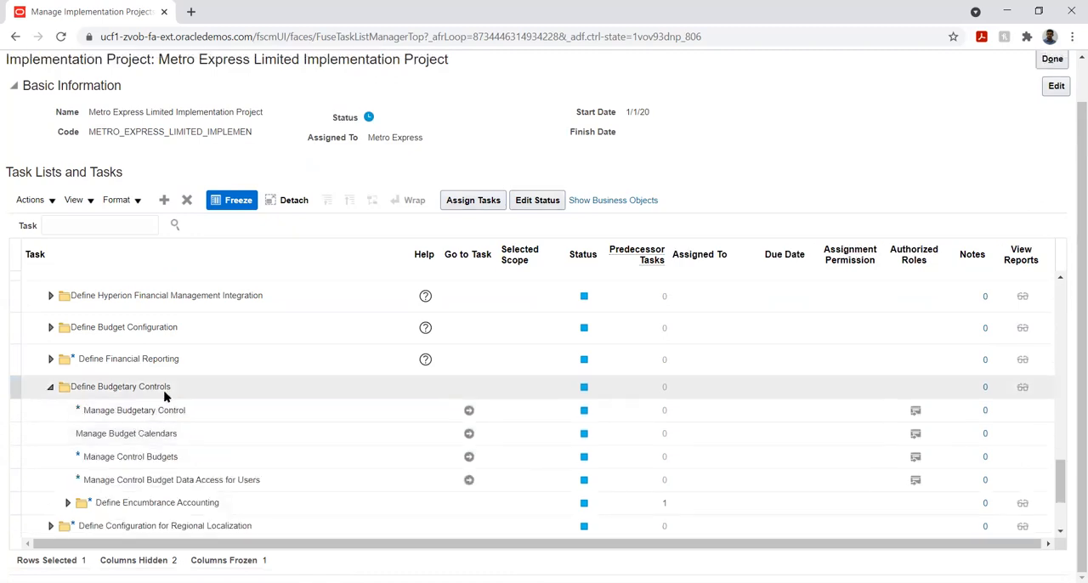
- Expand the Define Budget Configuration folder and go to the Manage Budgetary Control task under Define Budgetary Controls
scroll(146, 384, "down", 2)
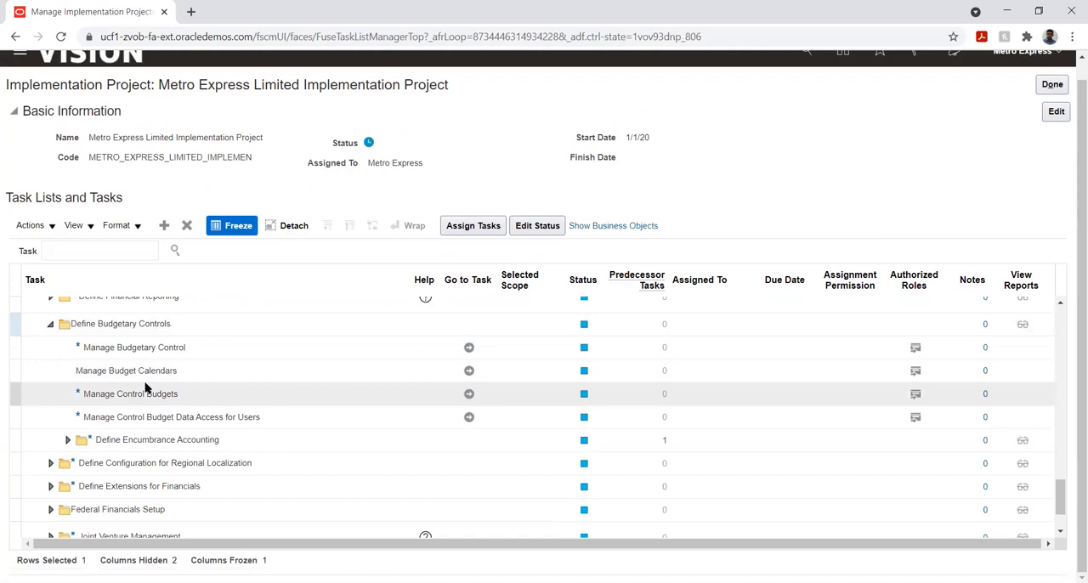
scroll(146, 387, "up", 3)
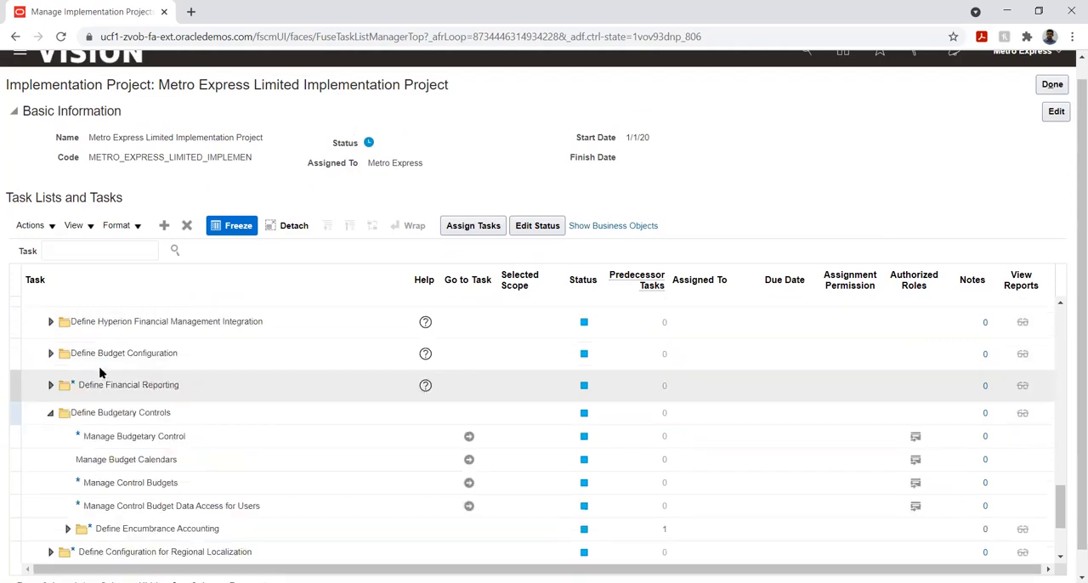
left_click(51, 355)
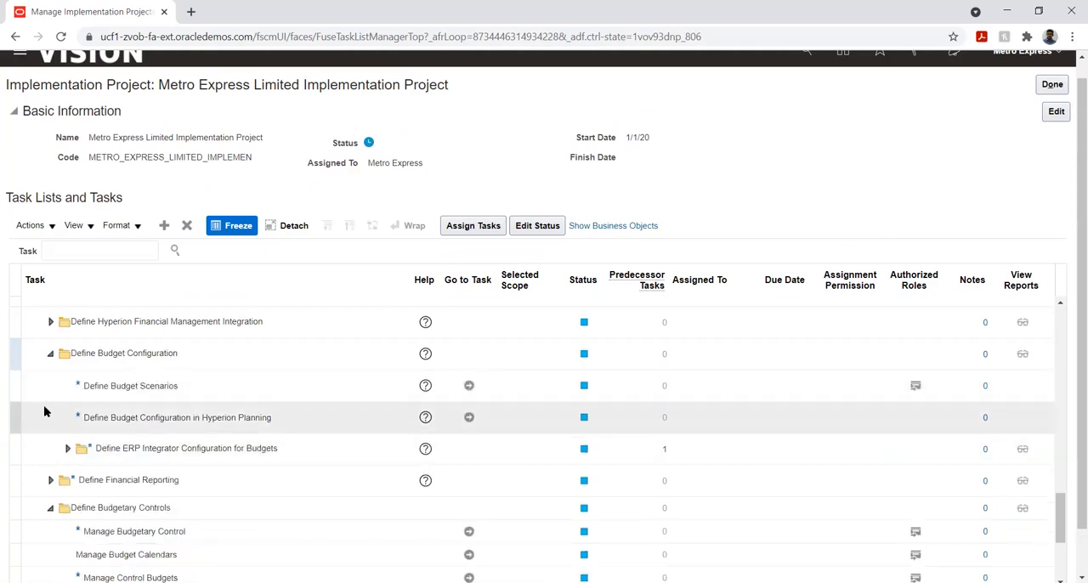
scroll(111, 452, "down", 1)
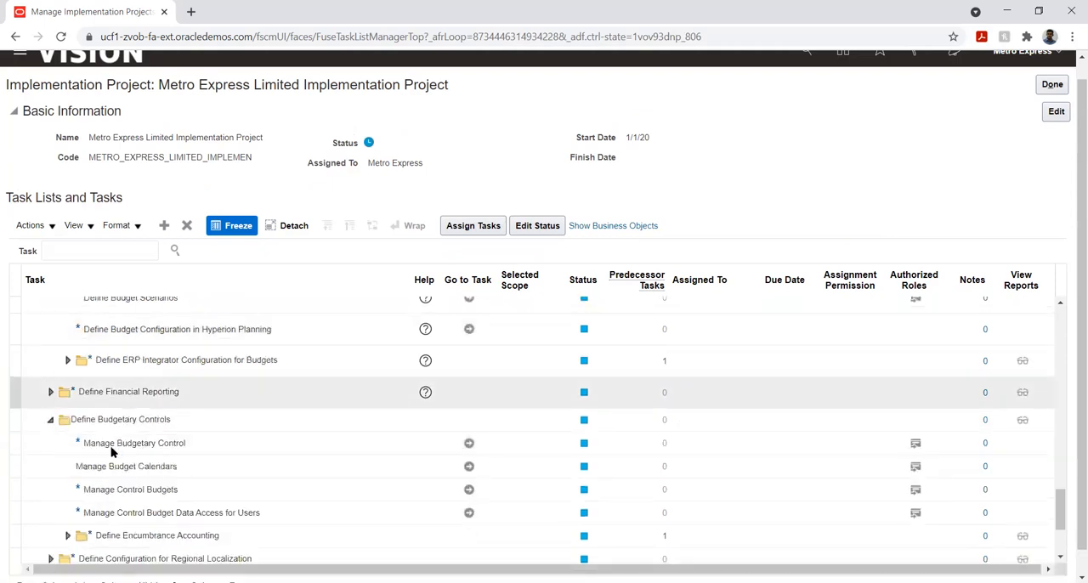
left_click(468, 444)
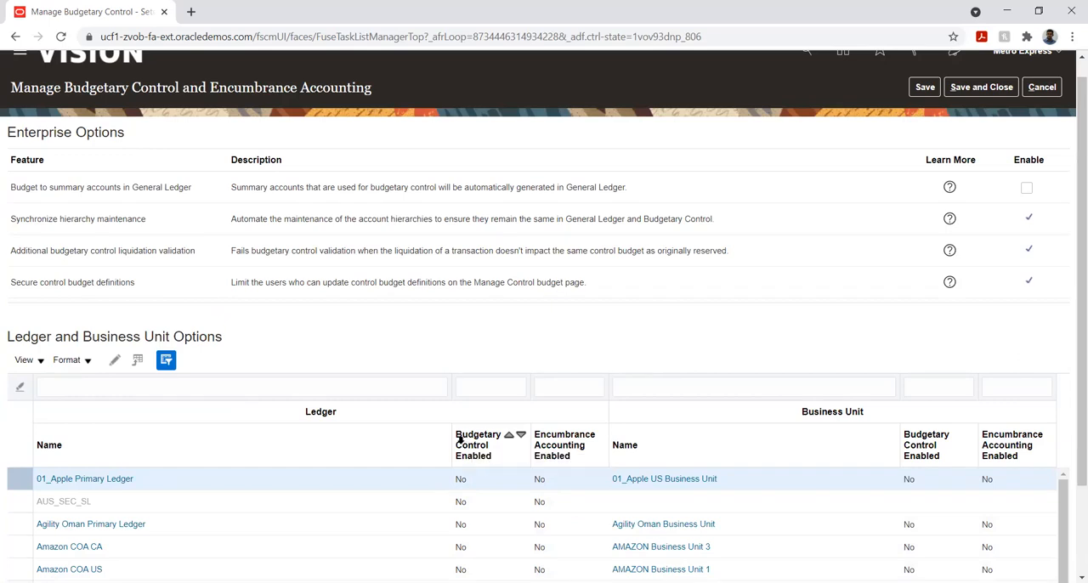
- Filter the ledger and business unit options by Metro and open the Metro Express Mauritius PL ledger
left_click(135, 386)
type("Metro")
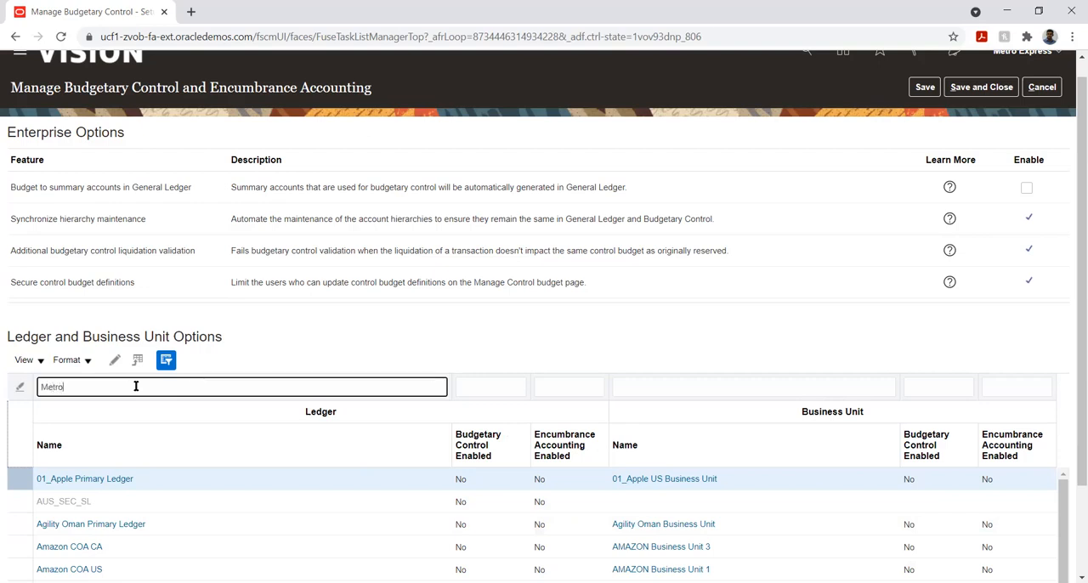
key("Return")
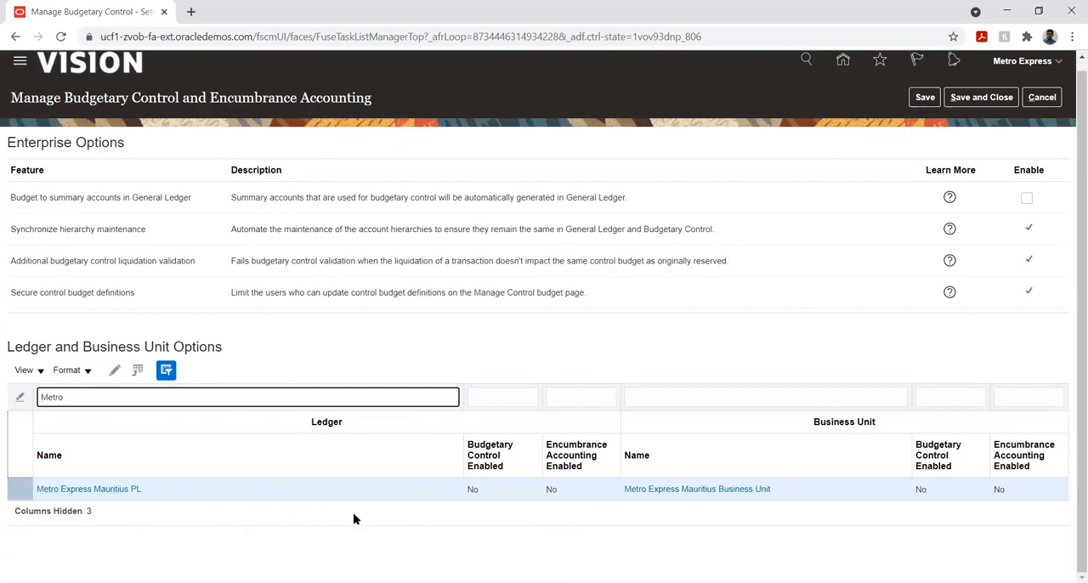
left_click(85, 492)
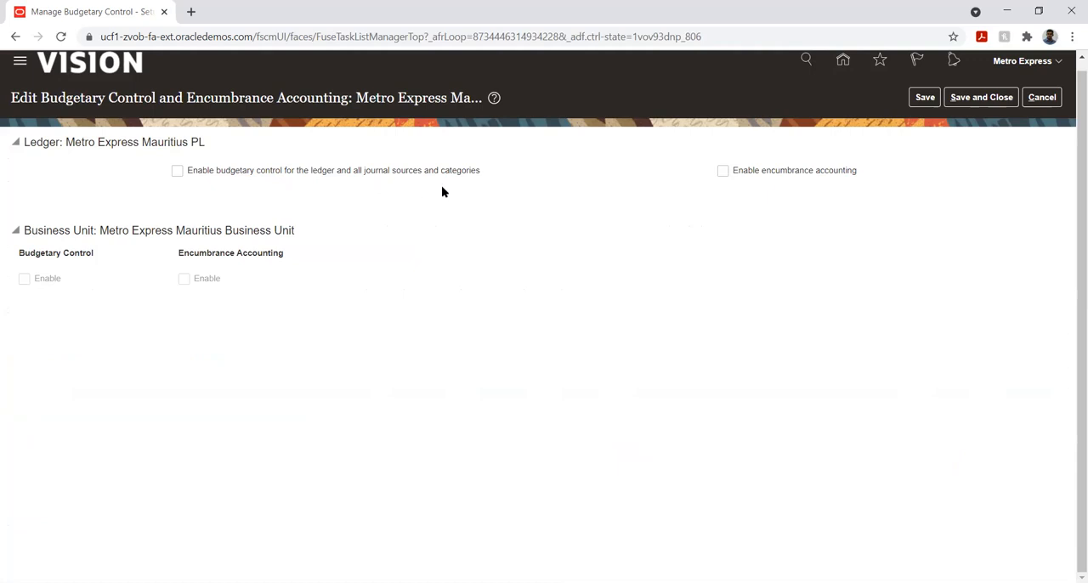
- Enable budgetary control for the Metro Express Mauritius PL ledger and for the Metro Express Mauritius Business Unit
left_click(178, 172)
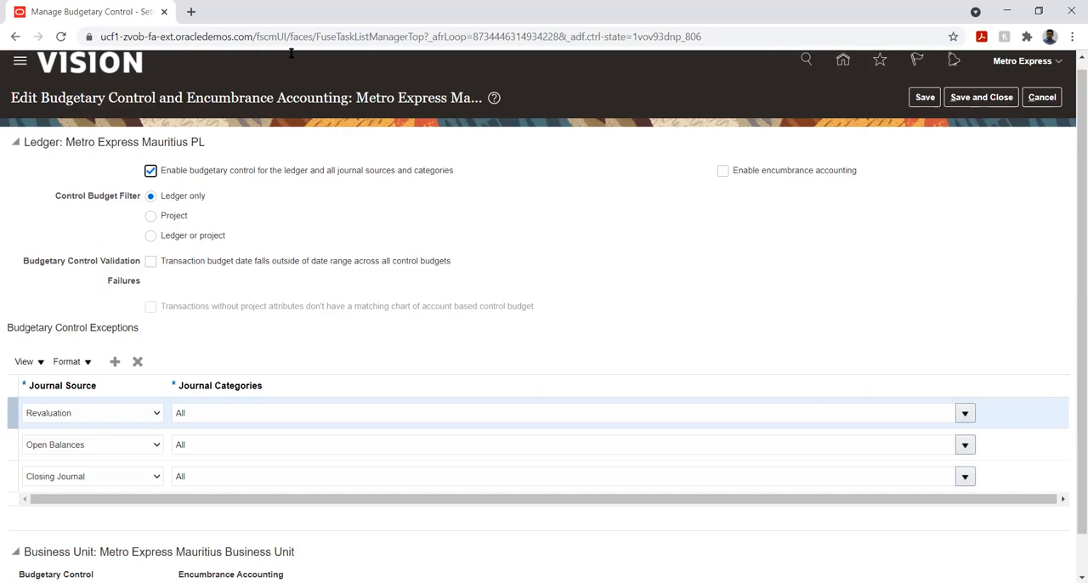
scroll(156, 364, "down", 1)
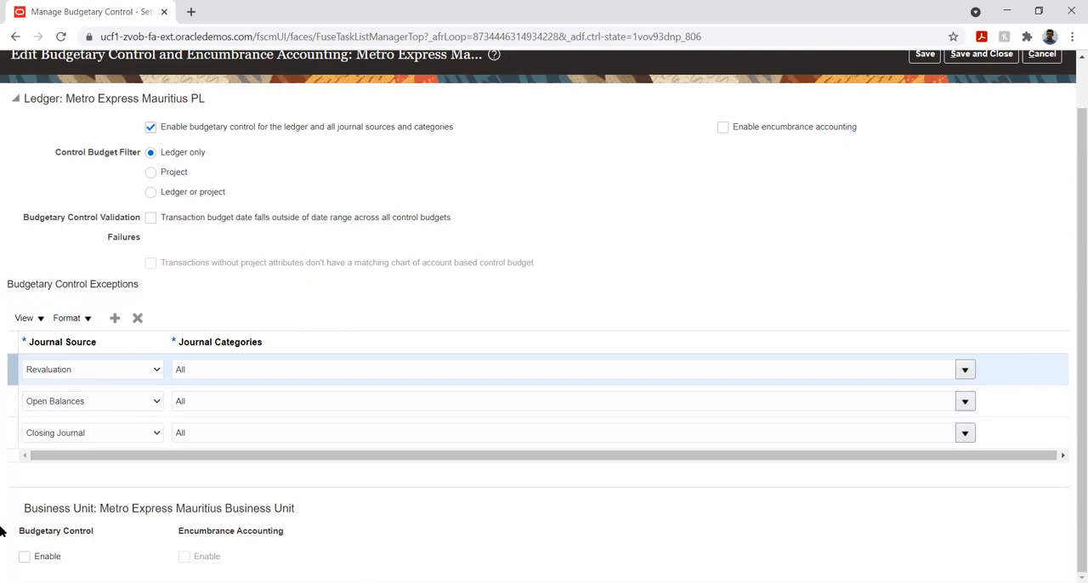
left_click(23, 557)
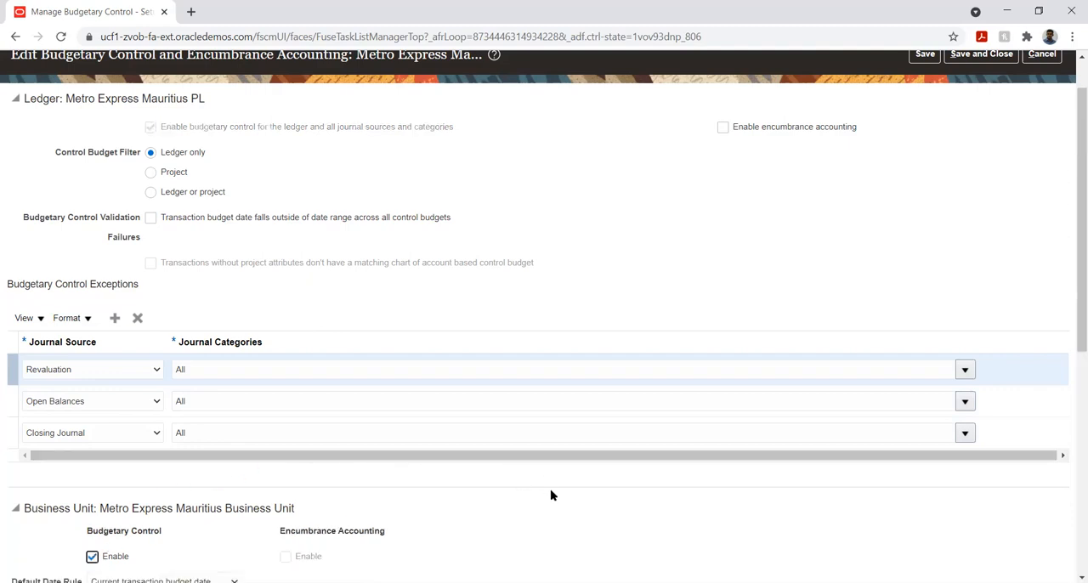
- Review the transaction type details for Procurement, Expense Management and Payables Invoicing, leaving each without changes
scroll(977, 486, "down", 5)
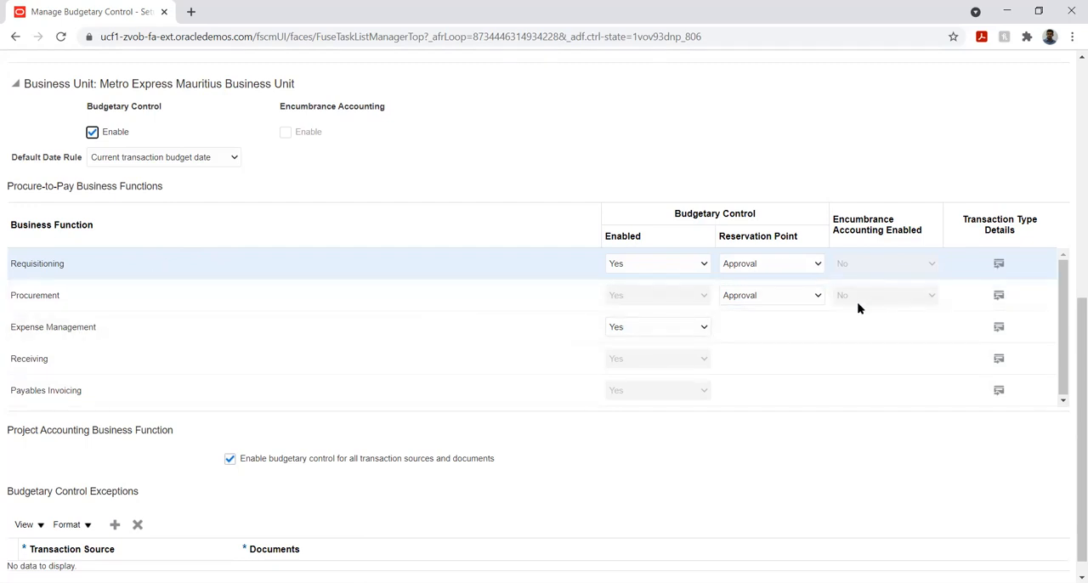
left_click(998, 296)
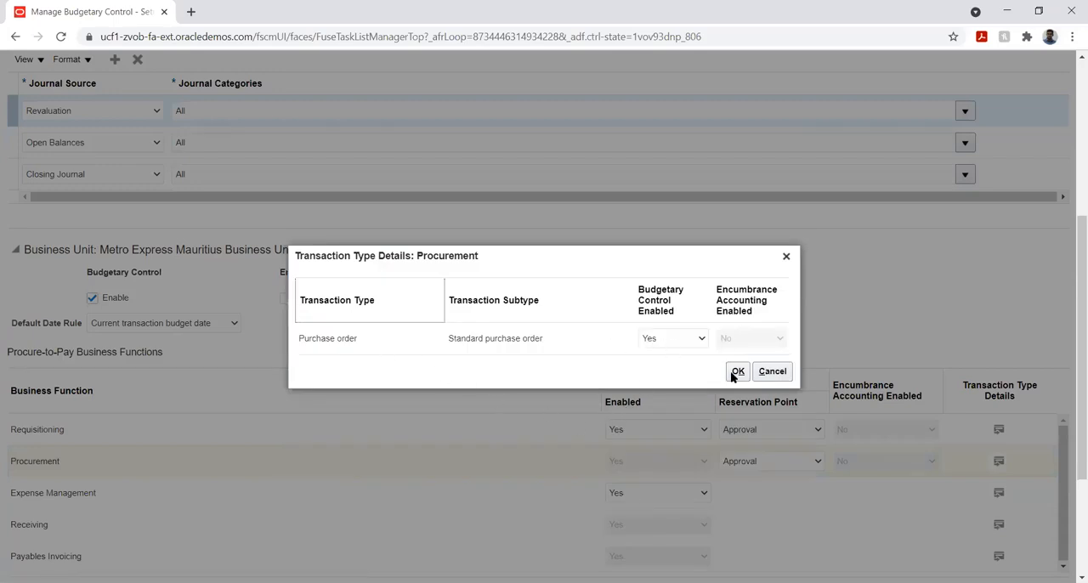
left_click(763, 375)
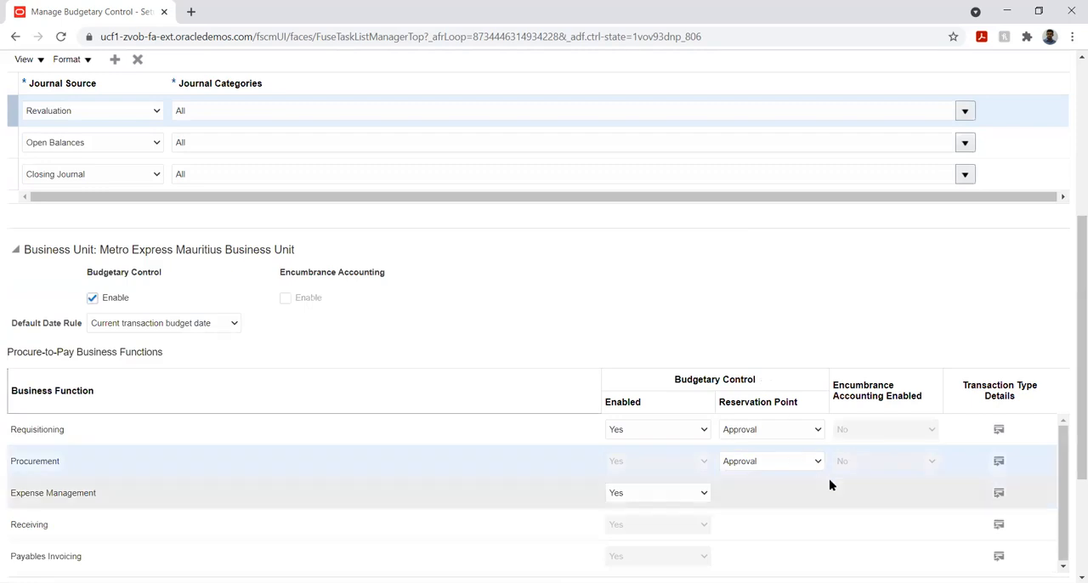
left_click(998, 492)
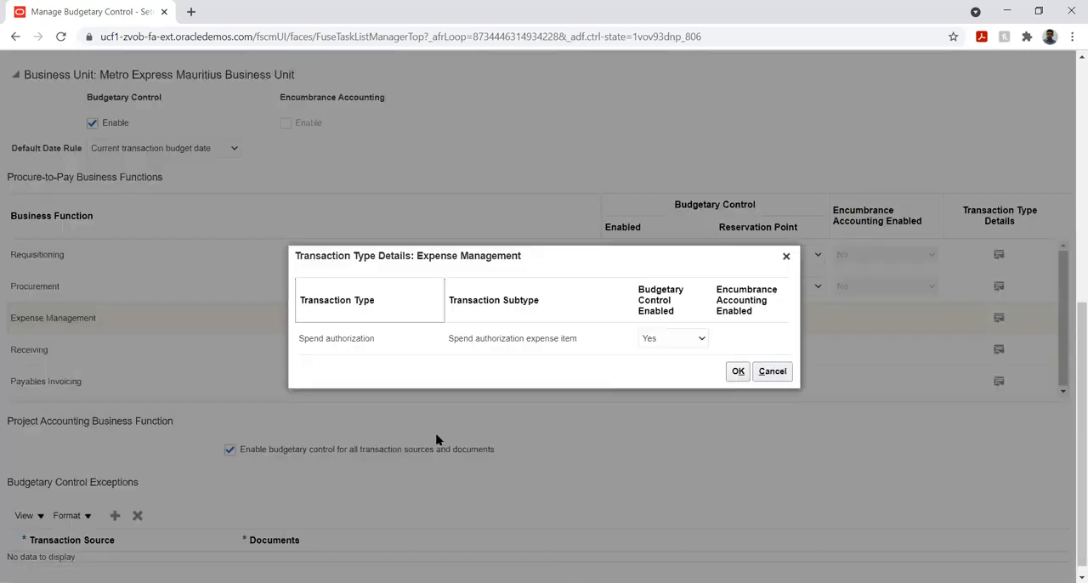
left_click(780, 372)
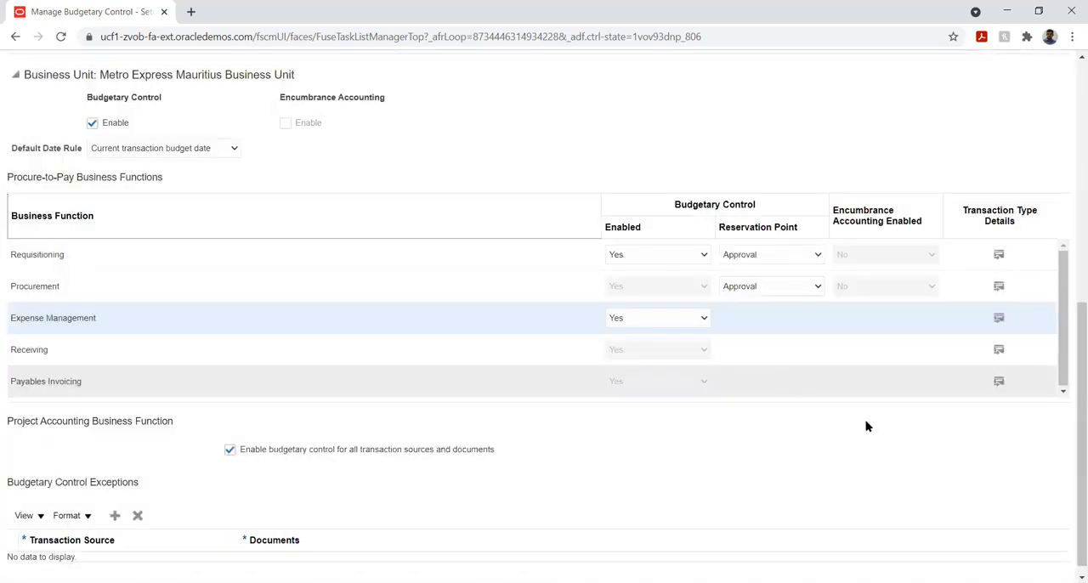
left_click(999, 381)
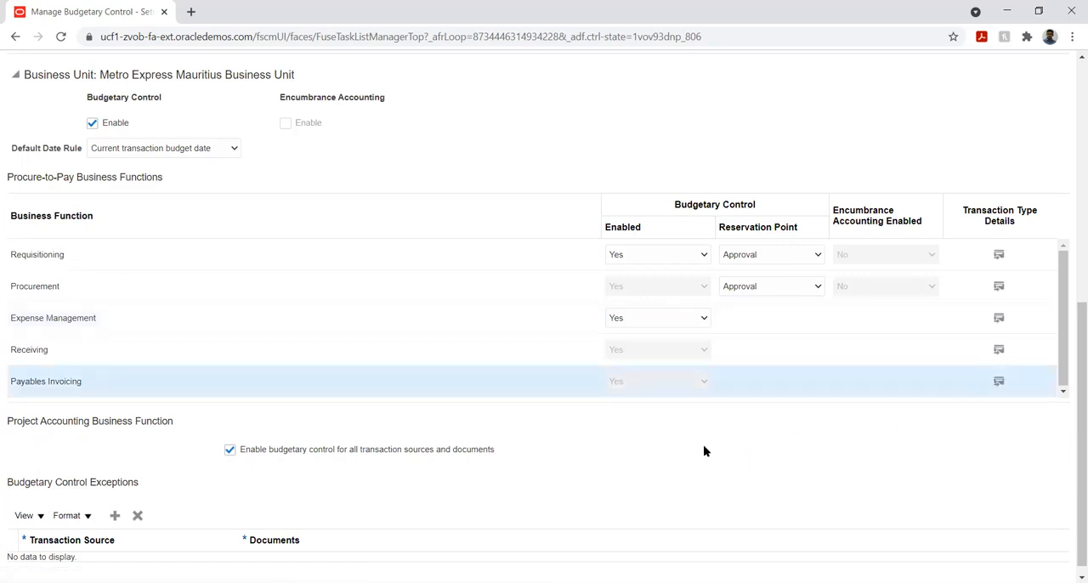
left_click(999, 381)
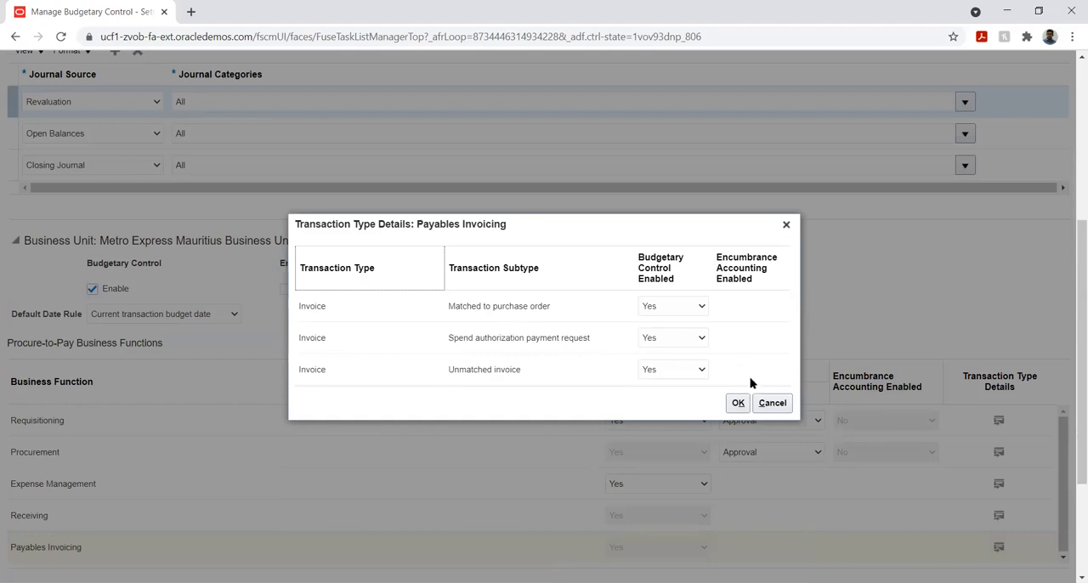
left_click(769, 402)
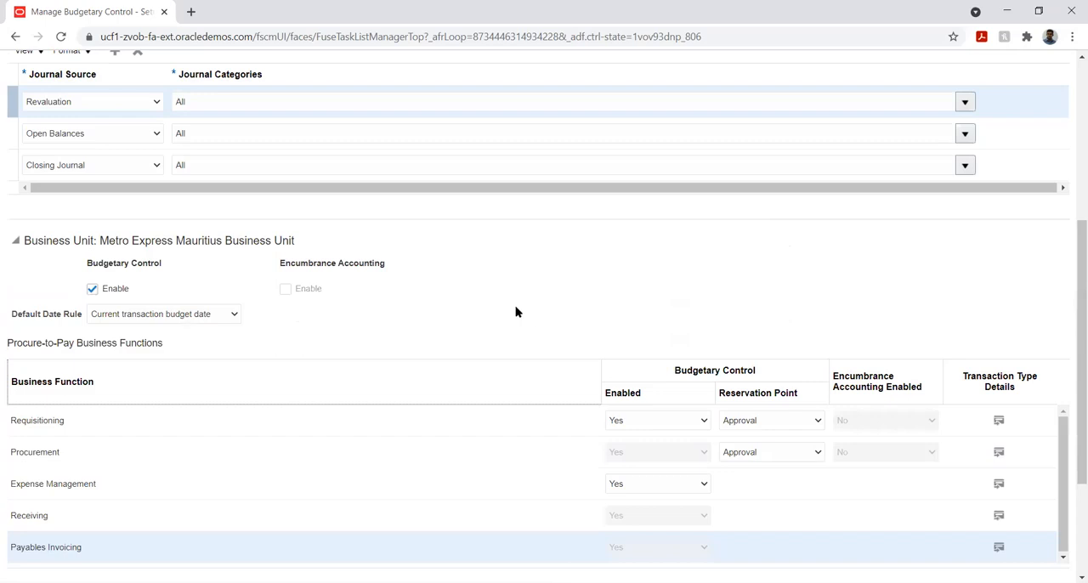
- Try adding a project accounting budgetary control exception with Oracle Fusion Projects as the transaction source, and delete the row
scroll(437, 281, "down", 3)
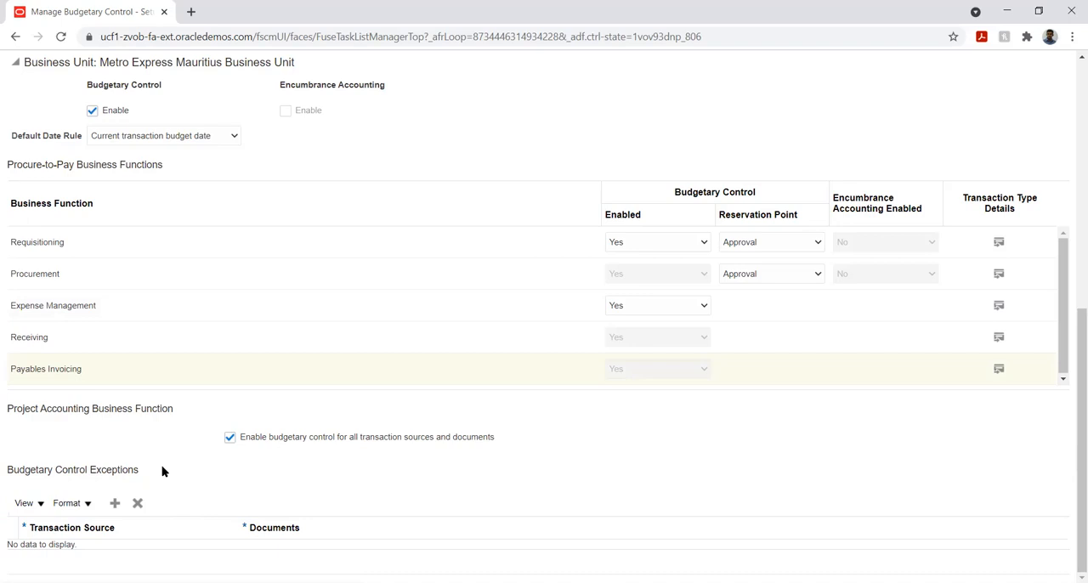
left_click(114, 507)
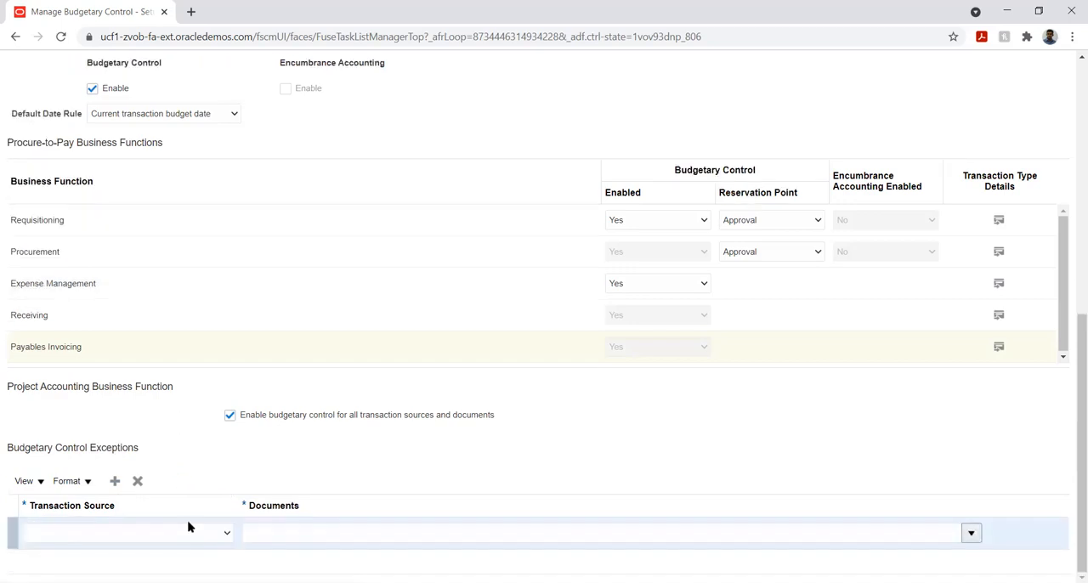
left_click(211, 533)
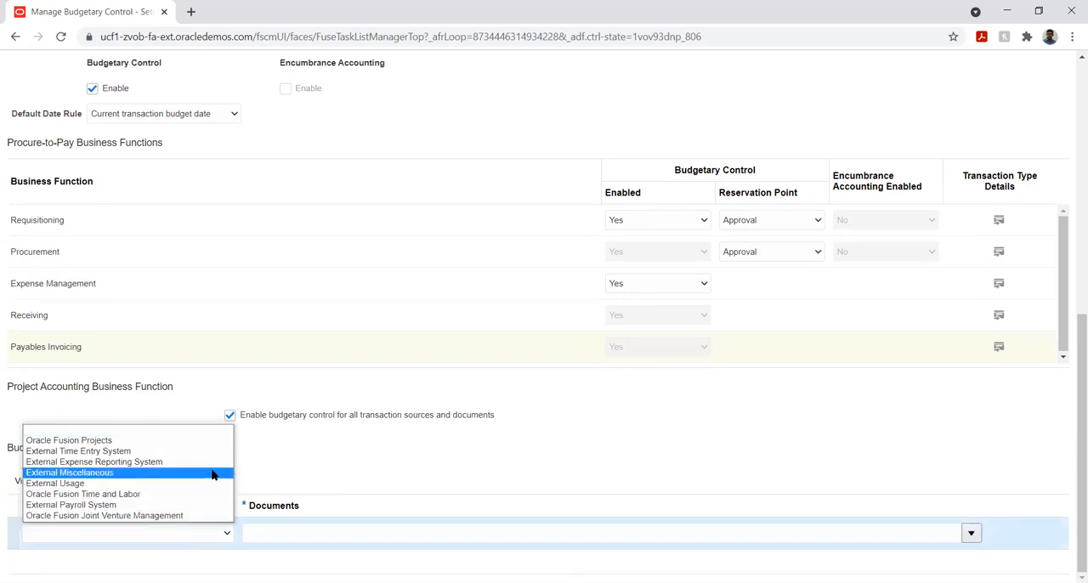
left_click(125, 442)
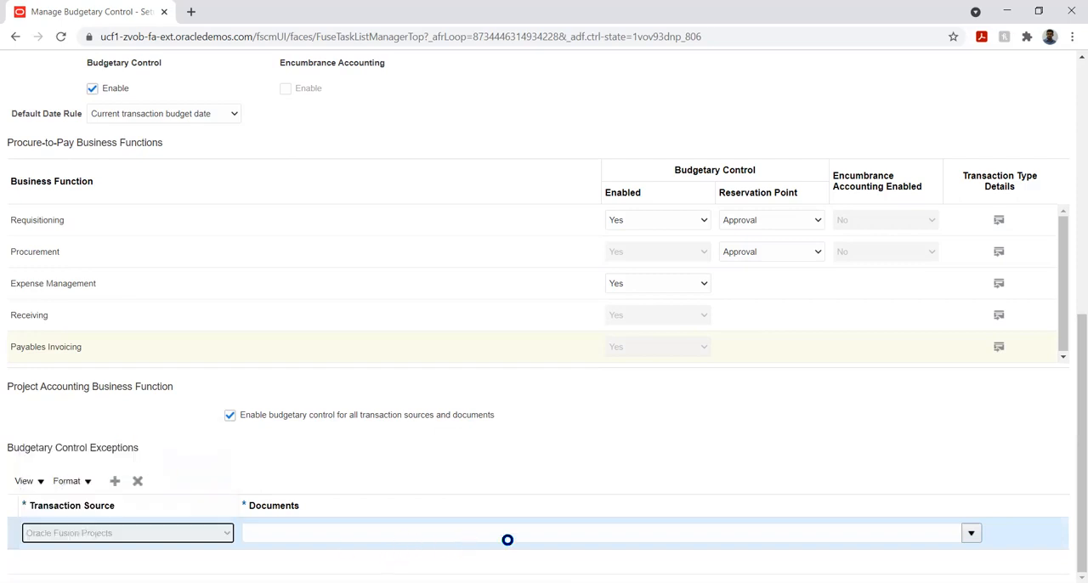
left_click(970, 533)
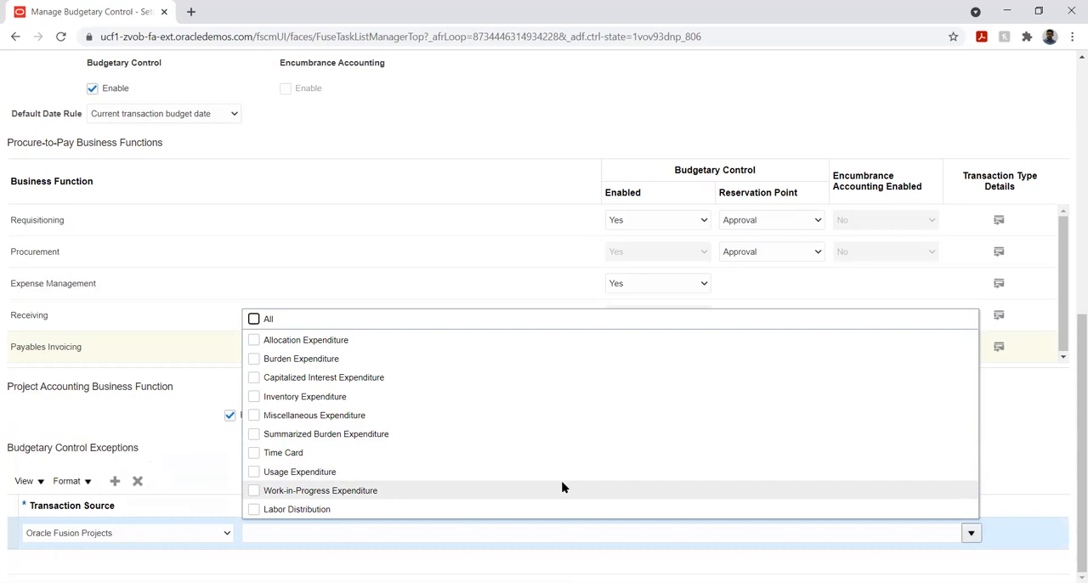
left_click(213, 398)
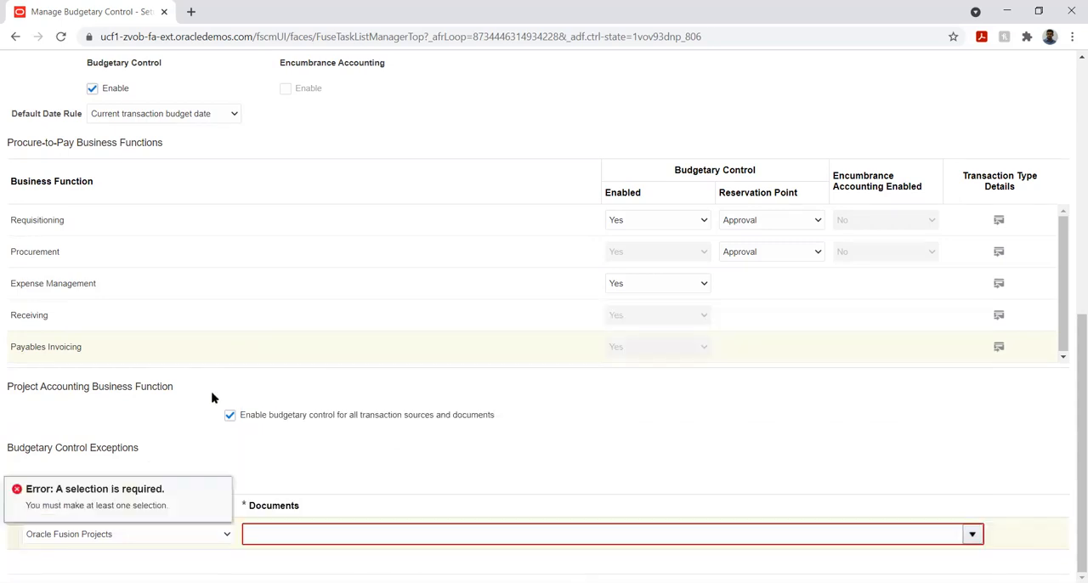
left_click(213, 538)
left_click(213, 535)
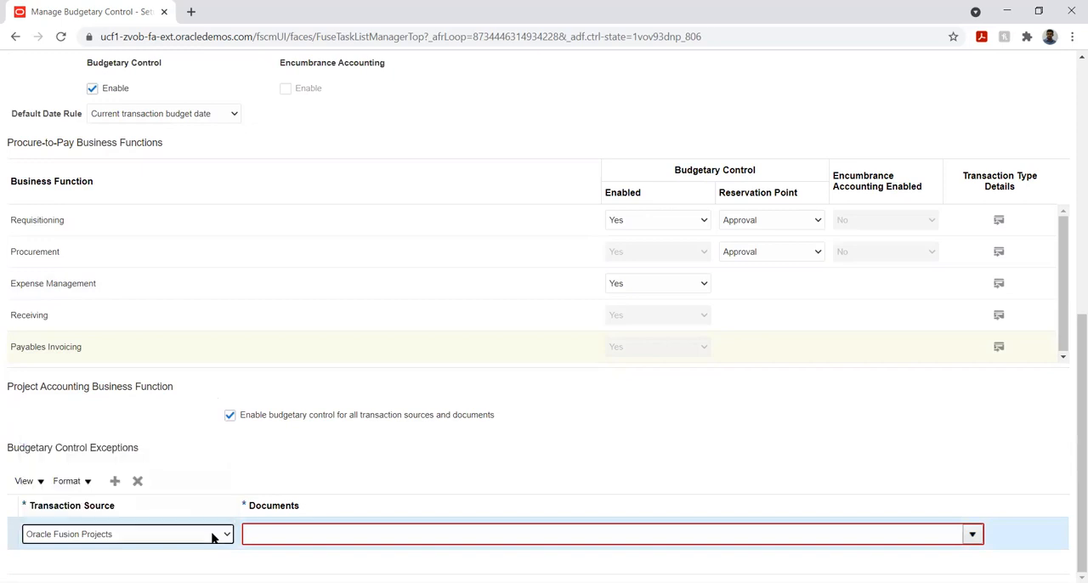
left_click(140, 481)
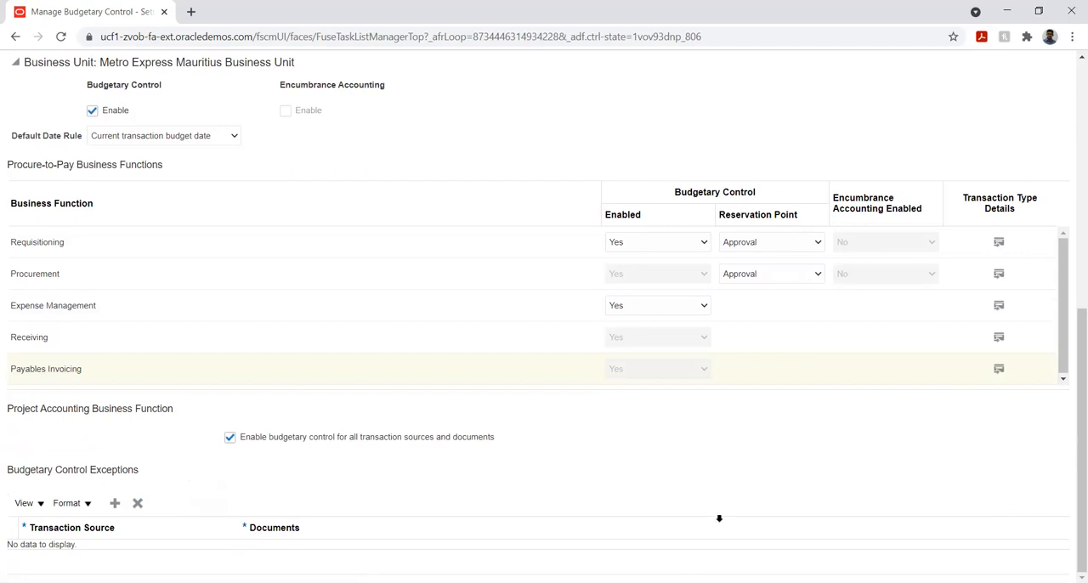
- Save the ledger's budgetary control settings, accepting the warning, and save and close both setup pages to return to the implementation project
scroll(719, 518, "up", 6)
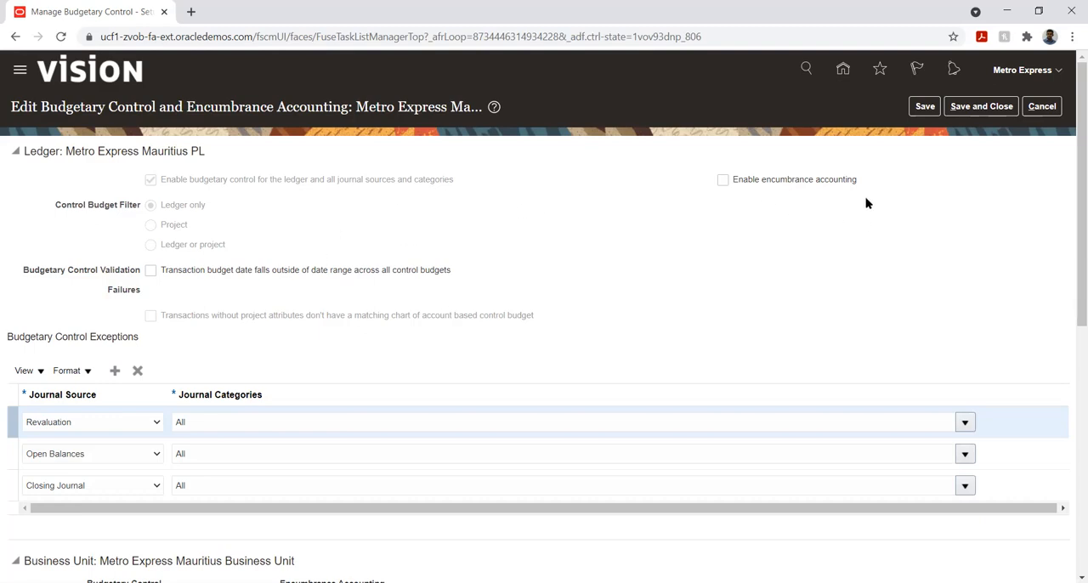
left_click(926, 107)
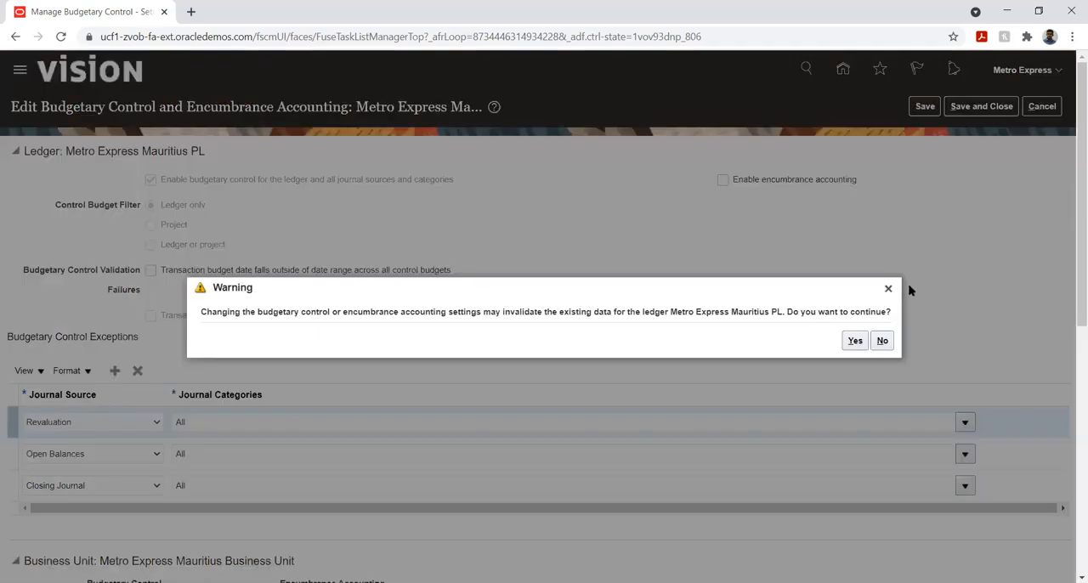
left_click(851, 343)
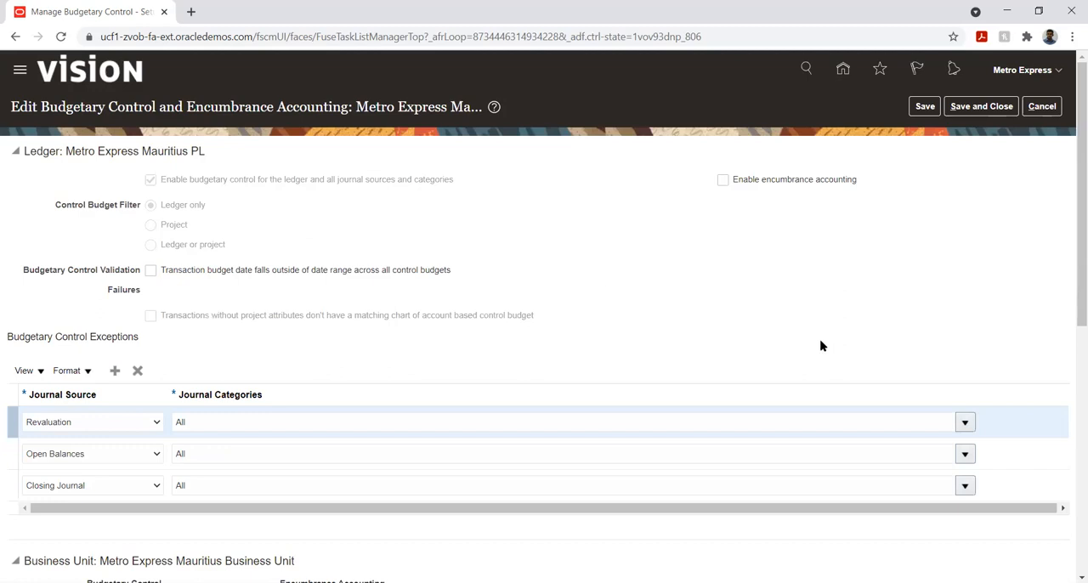
left_click(975, 111)
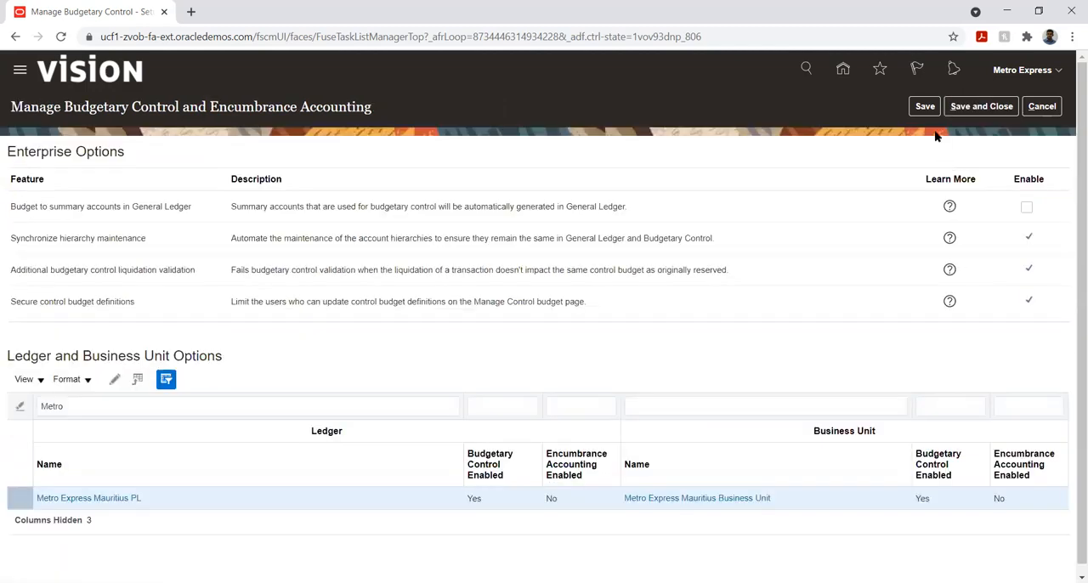
left_click(926, 106)
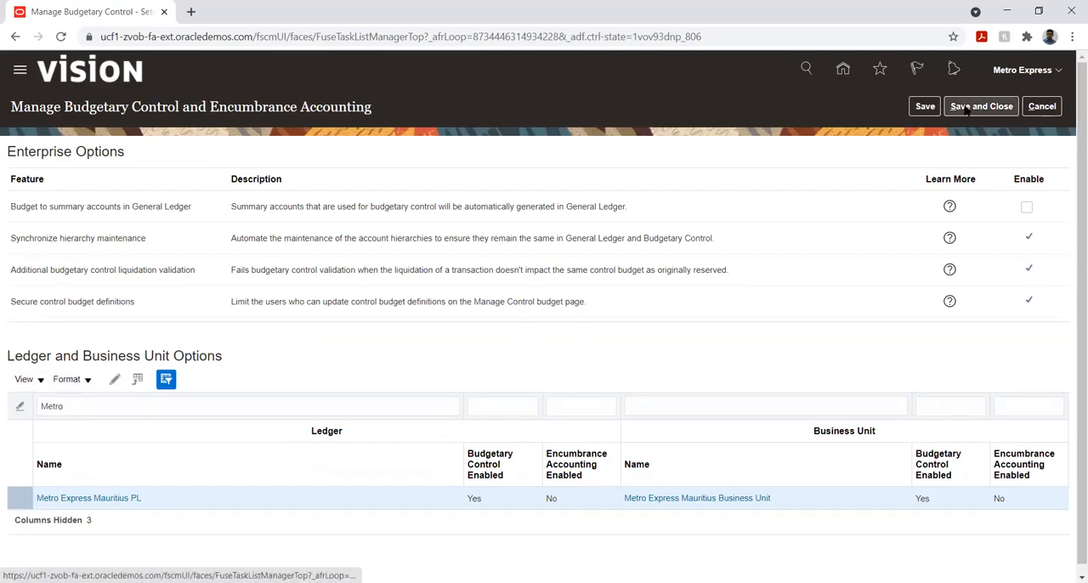
left_click(966, 108)
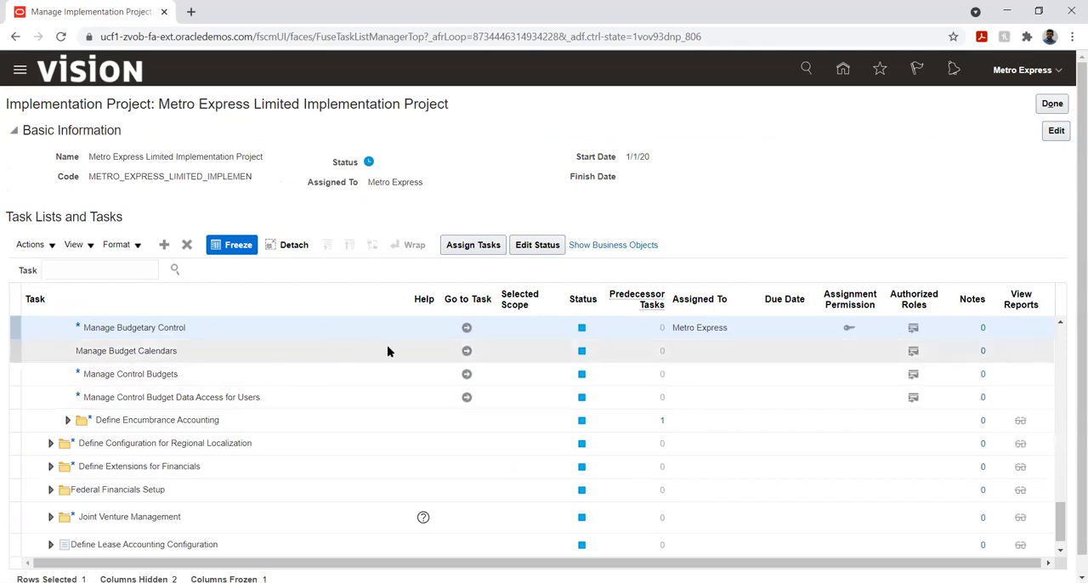
- Go to the Manage Budget Calendars task and start a new accounting calendar named Metro Budget
left_click(466, 351)
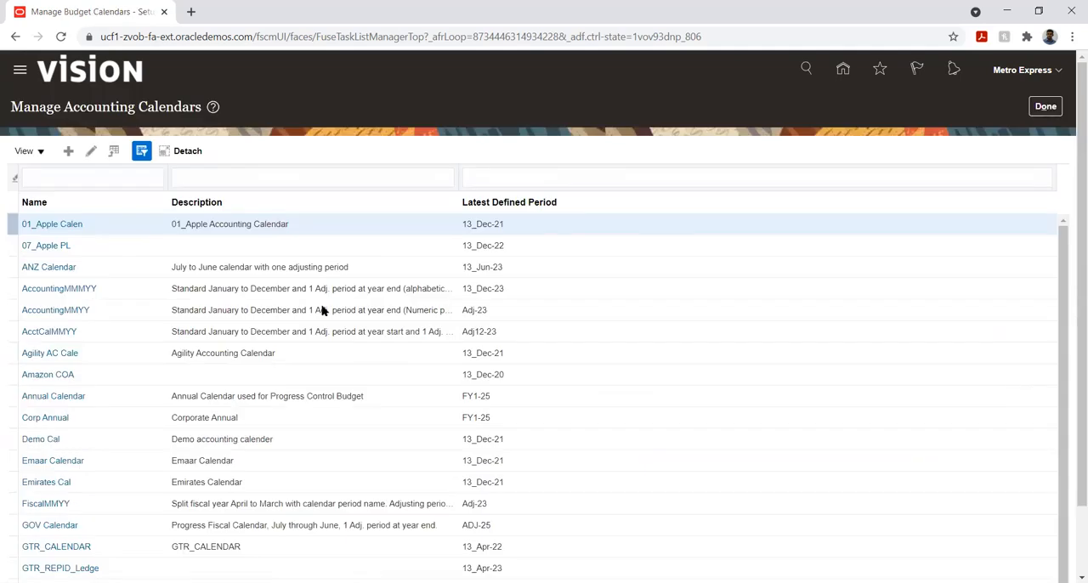
left_click(68, 153)
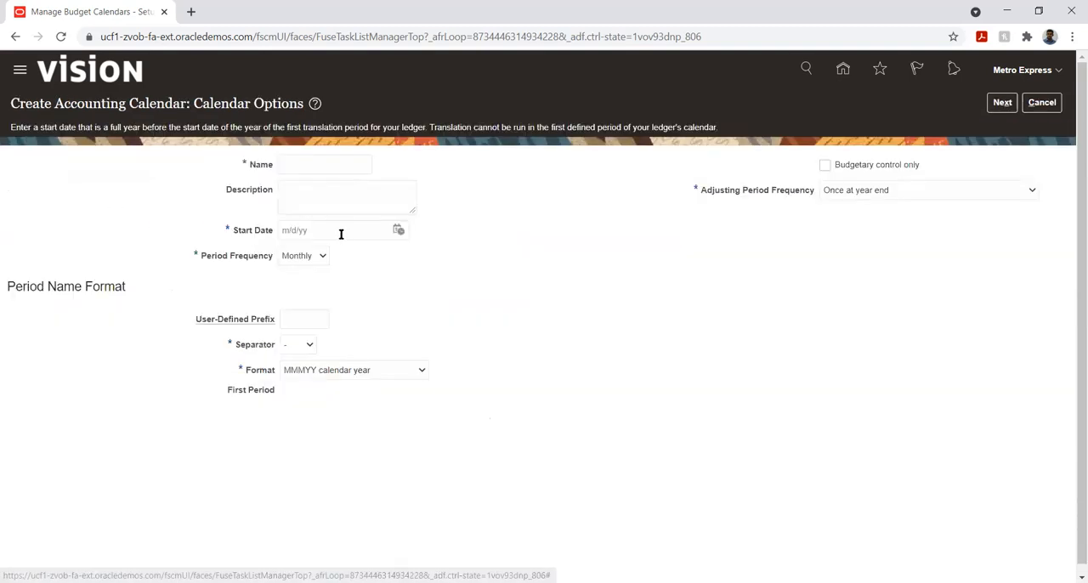
left_click(314, 167)
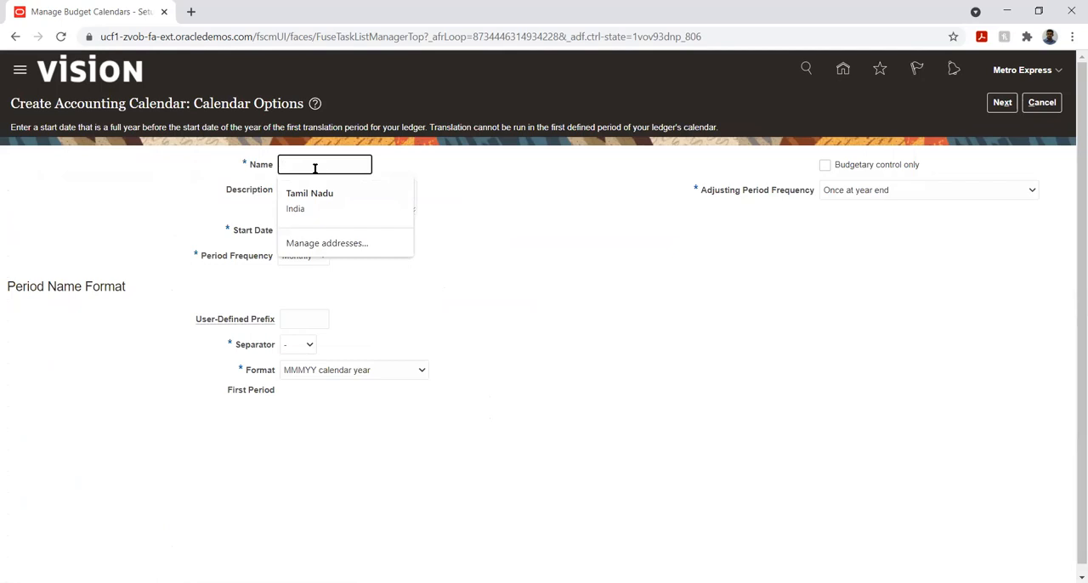
type("Metro Budget")
key("Tab")
key("Tab")
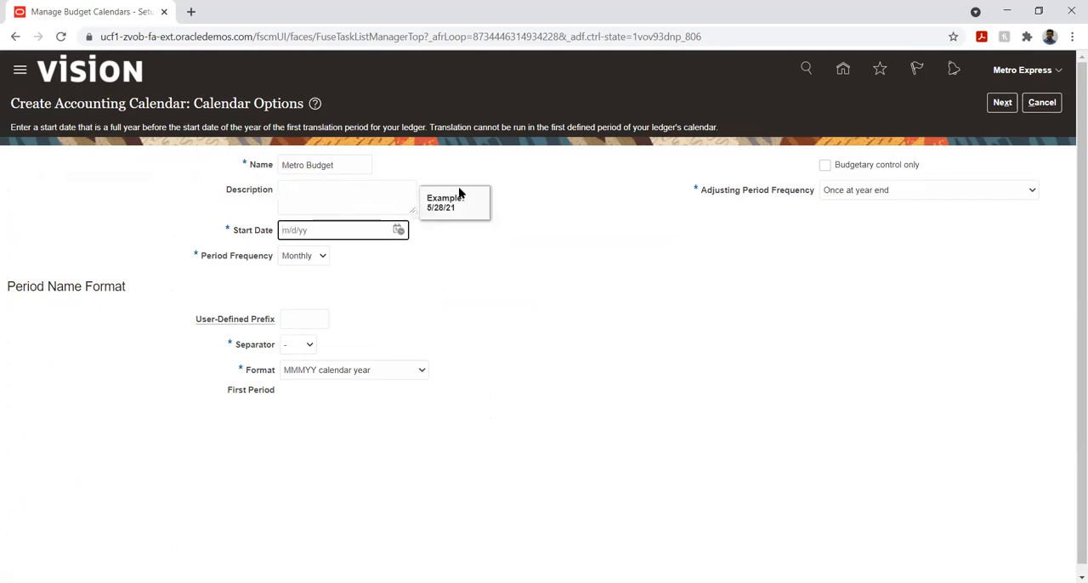
- Set the Metro Budget calendar's start date to January 1, 2021
left_click(399, 231)
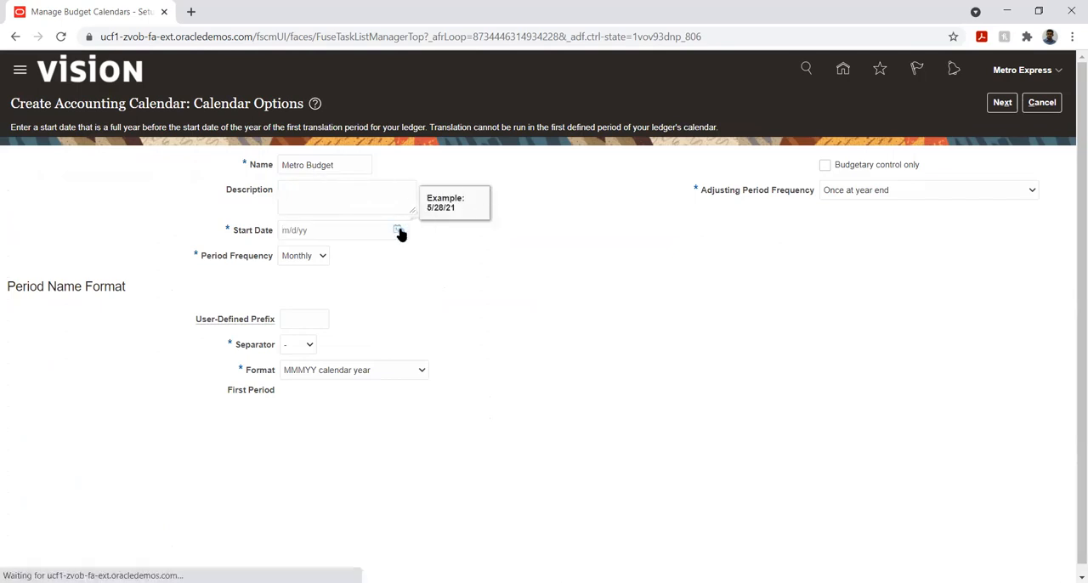
left_click(455, 260)
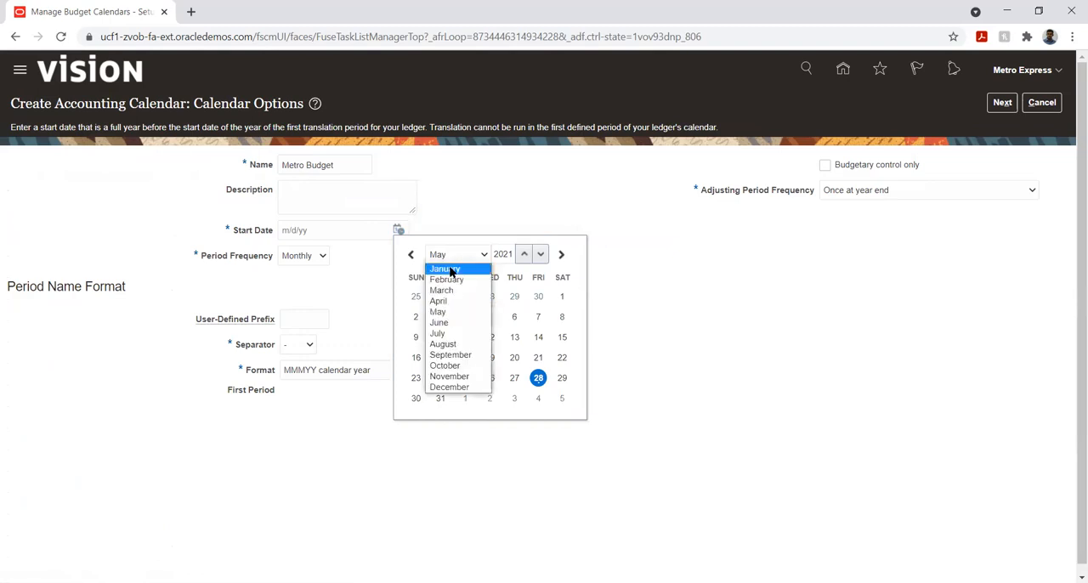
left_click(449, 268)
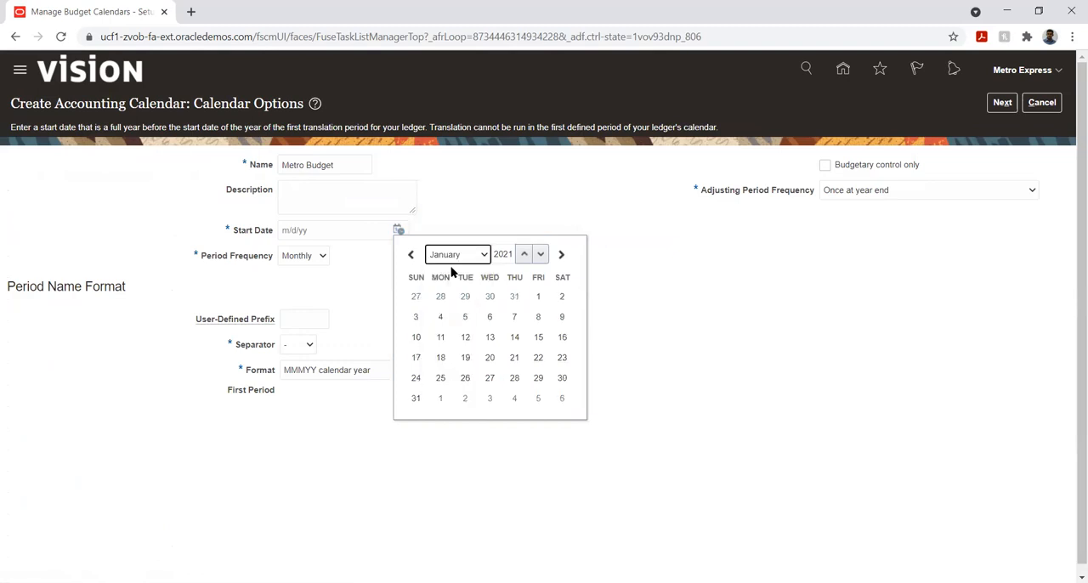
left_click(536, 298)
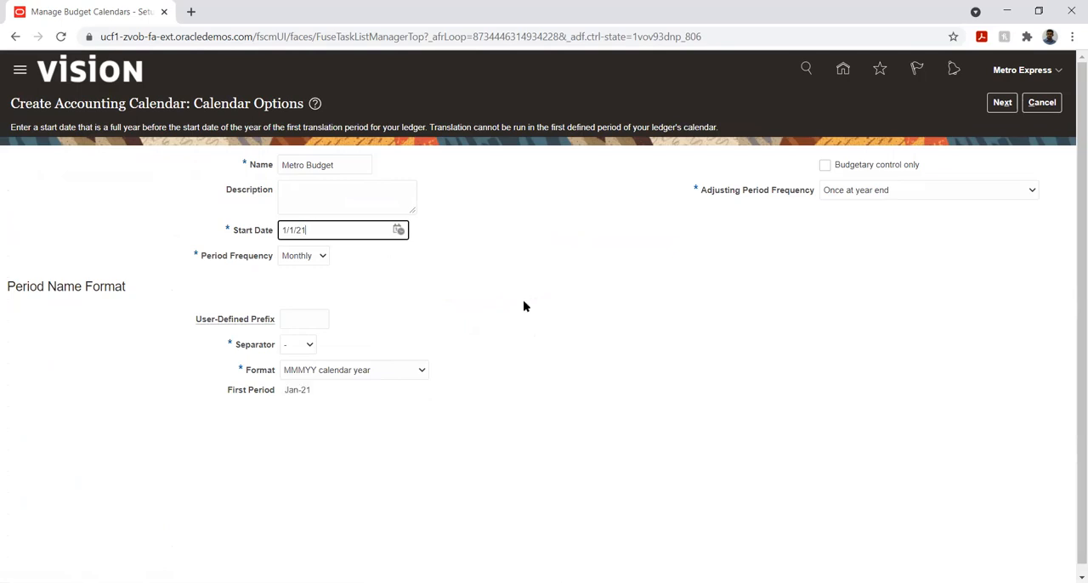
left_click(457, 292)
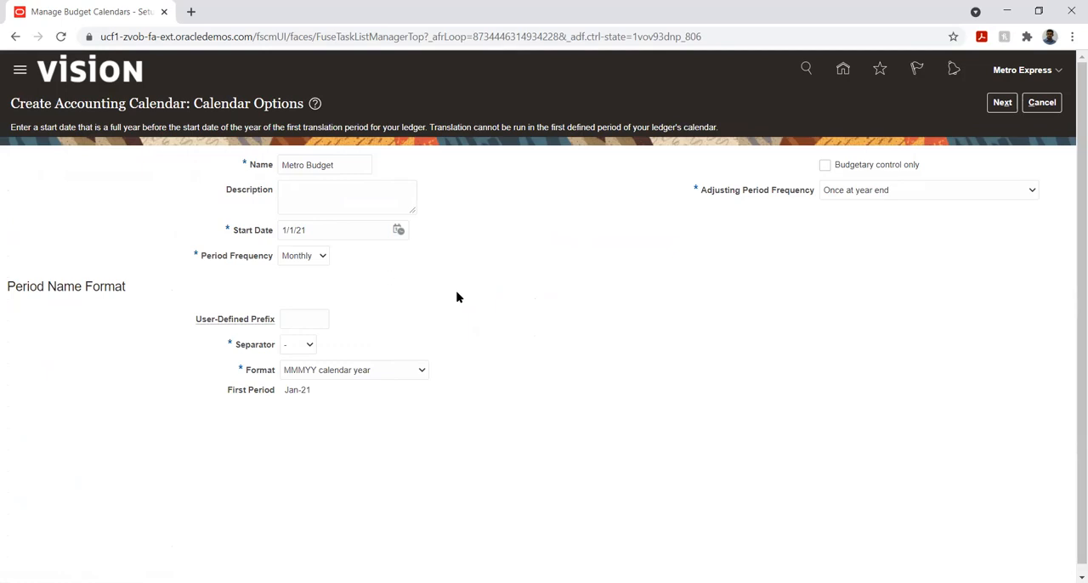
- Choose Monthly as the Metro Budget calendar's period frequency
left_click(297, 256)
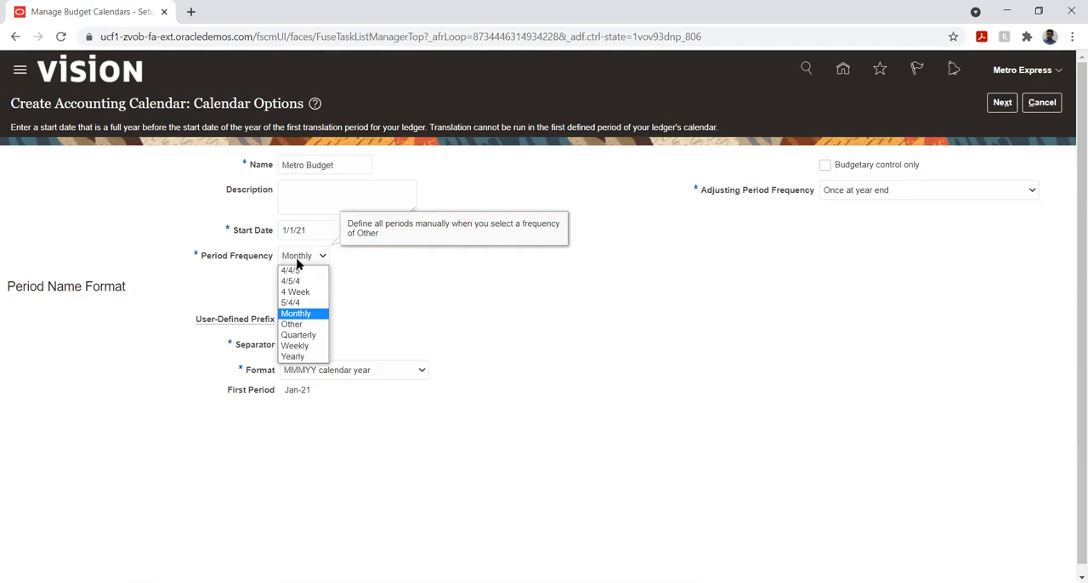
left_click(296, 314)
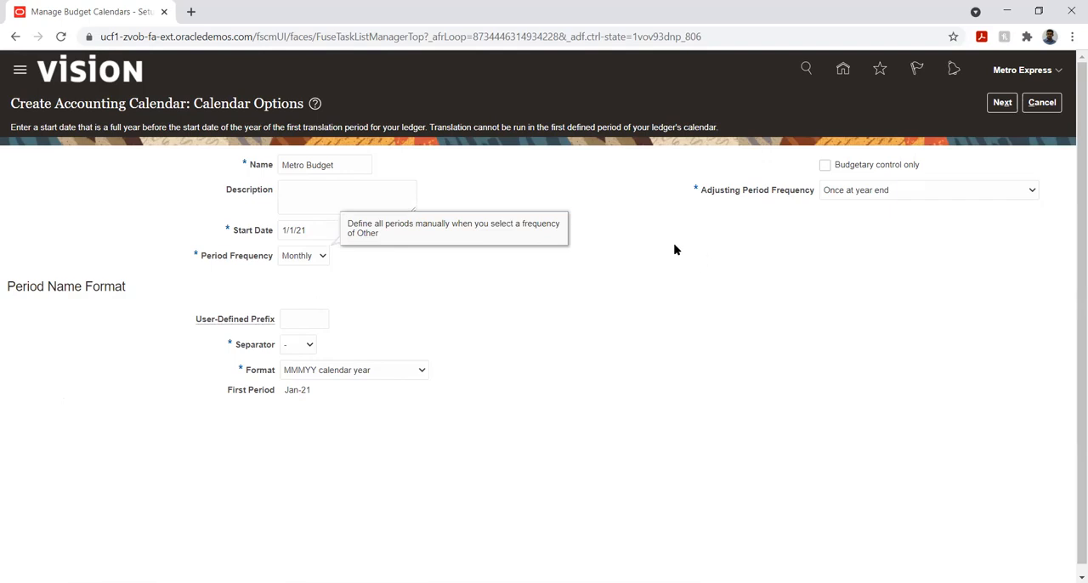
left_click(748, 284)
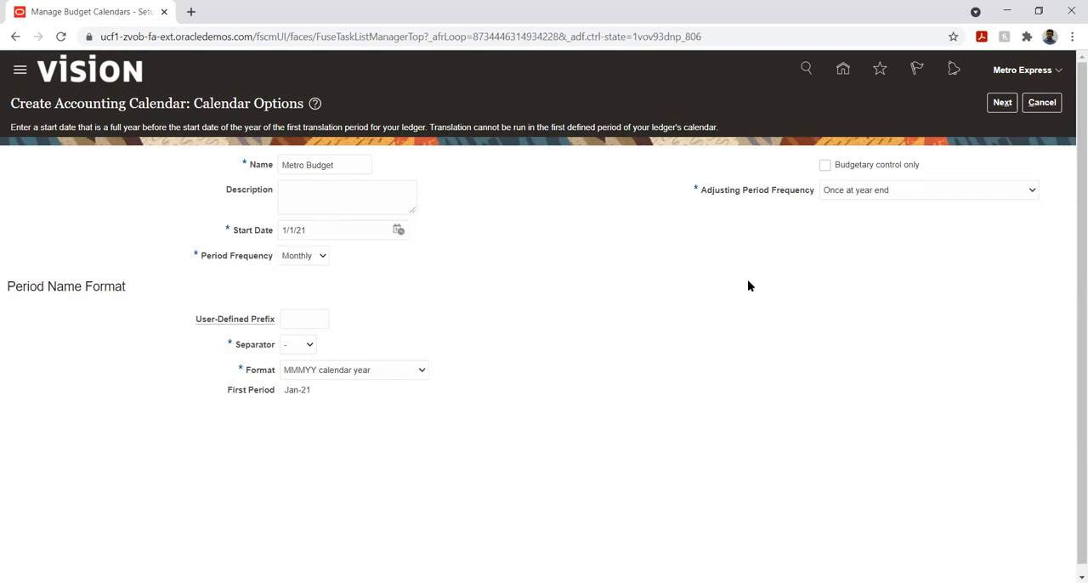
- Restrict the calendar to budgetary control only, set the number of periods to 12, and continue to the period details
left_click(824, 166)
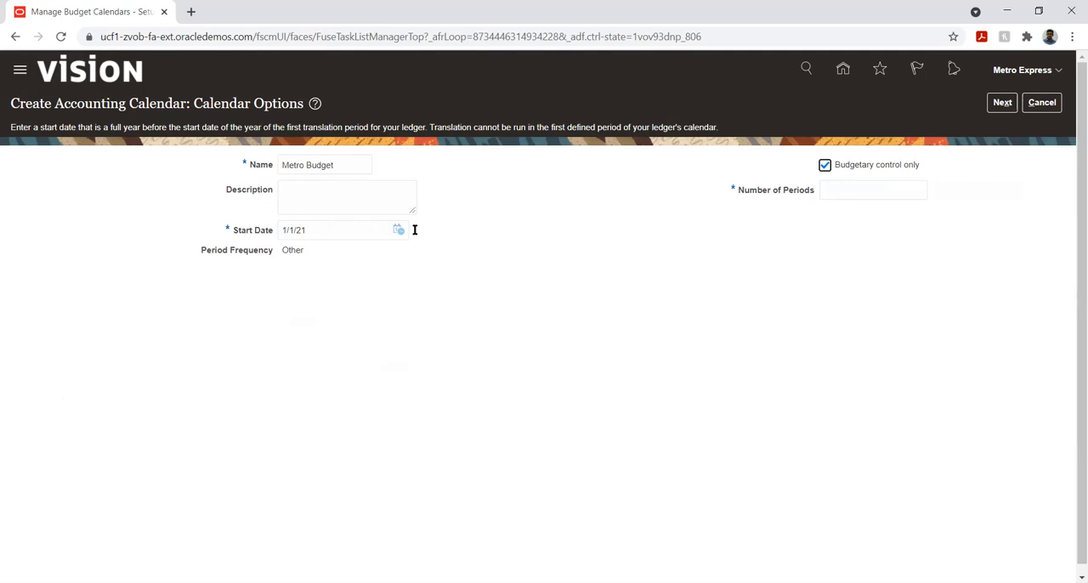
left_click(851, 185)
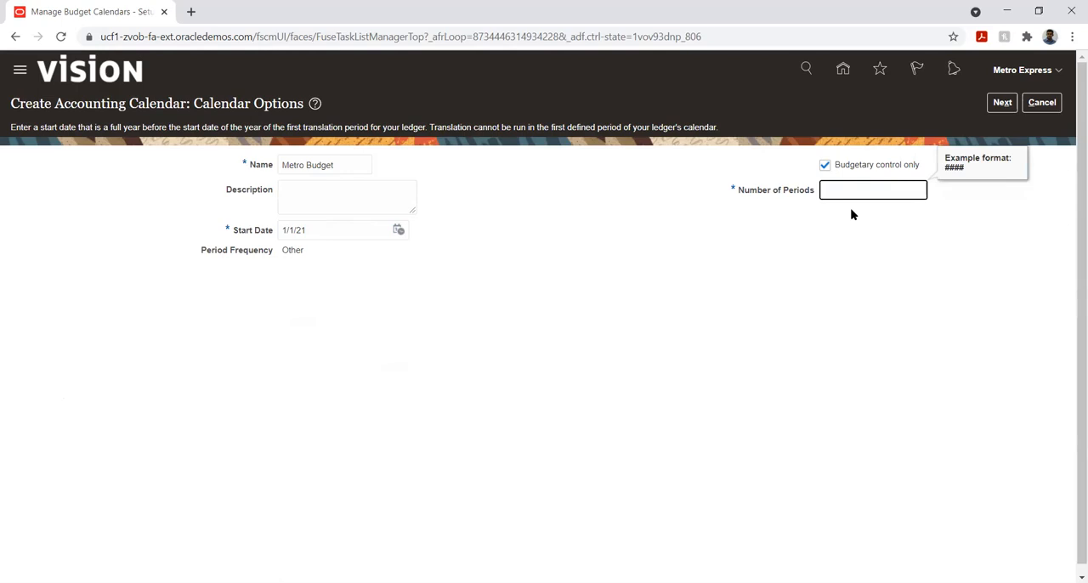
type("12")
left_click(1002, 103)
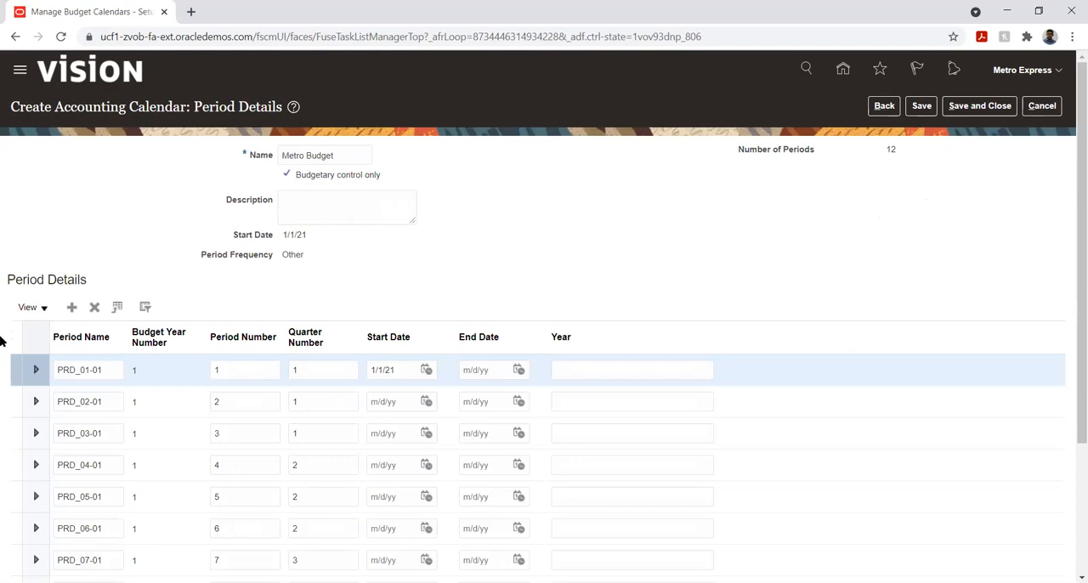
- Set the end date of period PRD_01-01 to 1/31/21
scroll(2, 388, "down", 1)
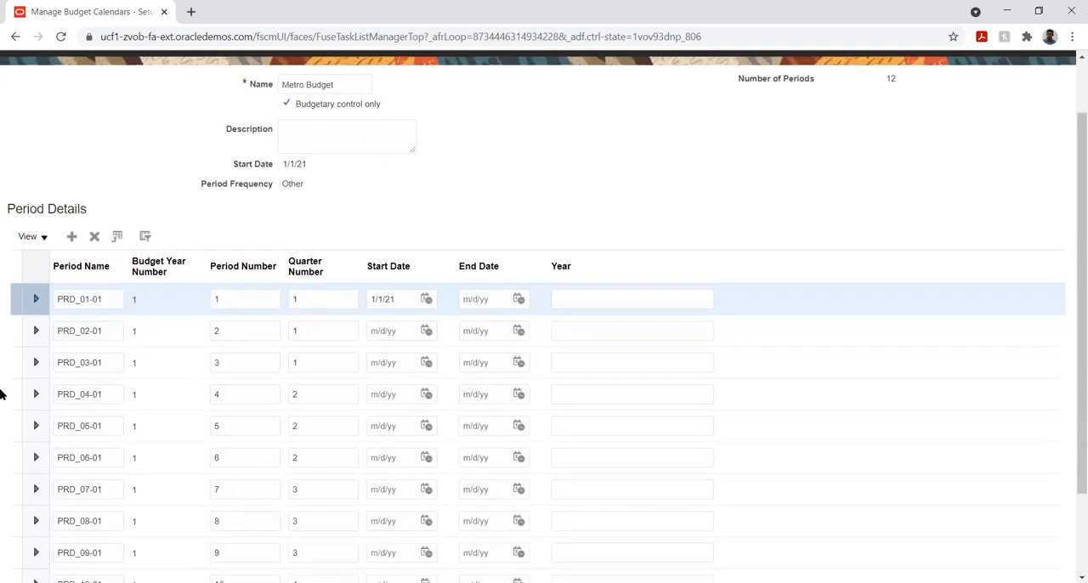
left_click(518, 300)
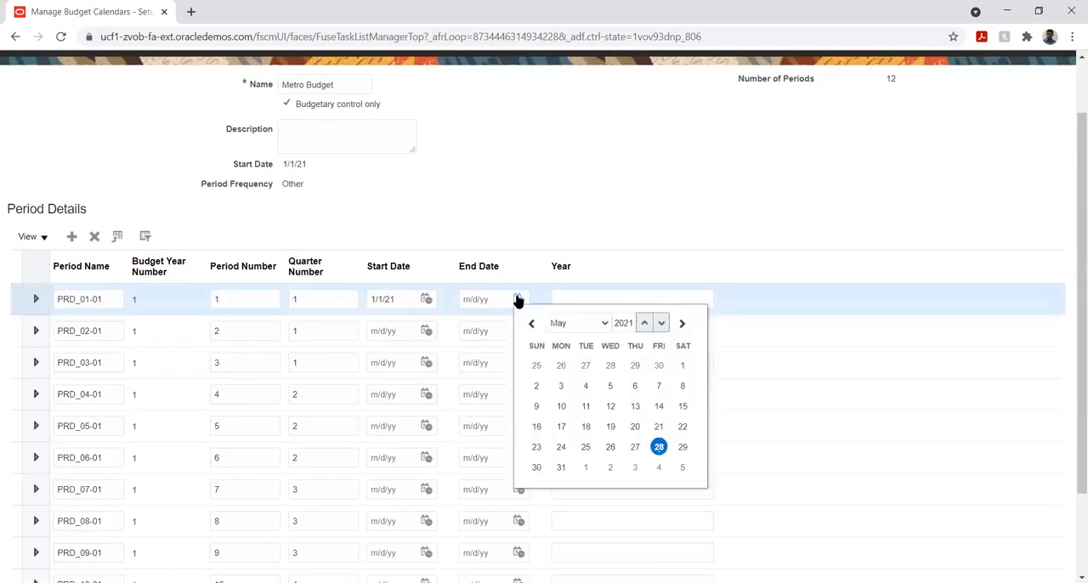
left_click(575, 323)
left_click(559, 337)
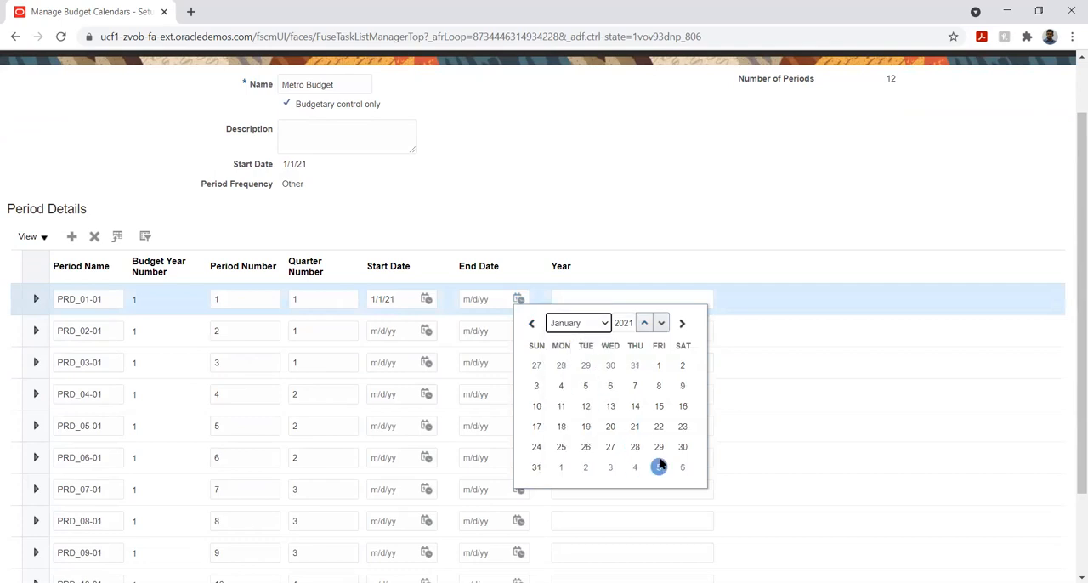
left_click(536, 469)
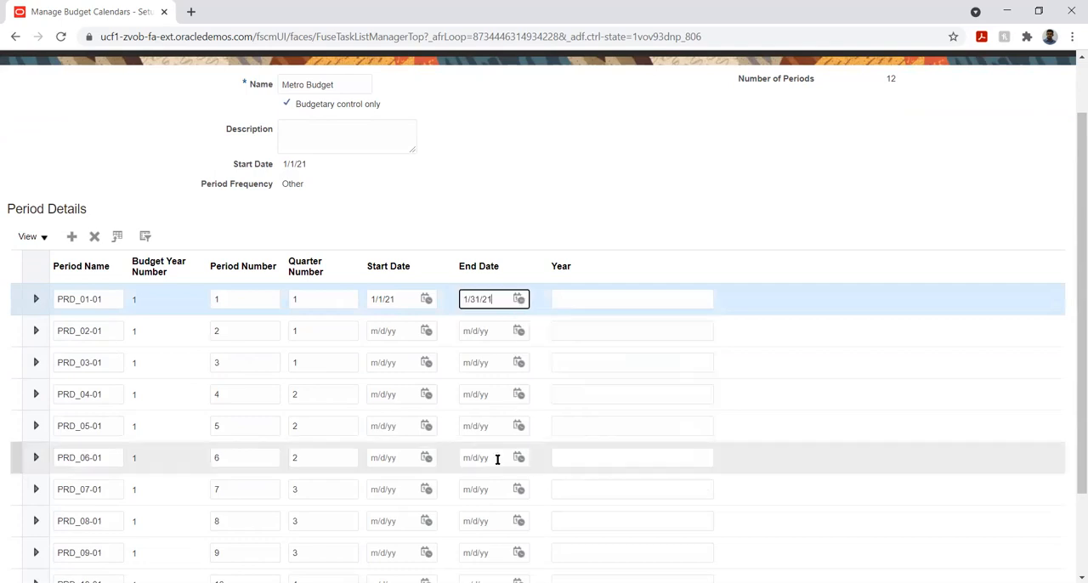
- Set period PRD_02-01 to start on 2/1/21 and end on 2/28/21
left_click(422, 335)
left_click(425, 330)
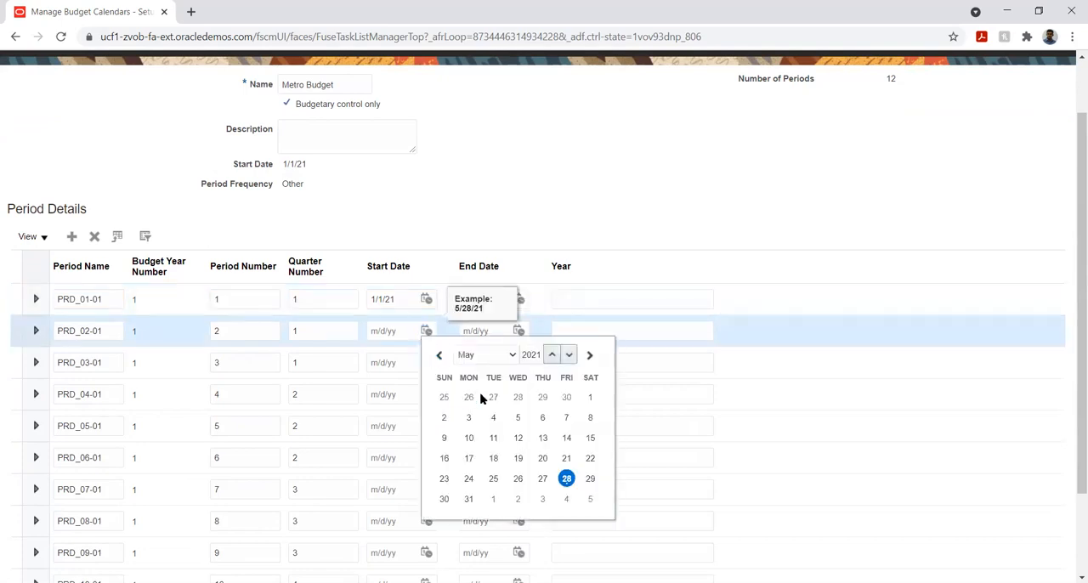
left_click(477, 354)
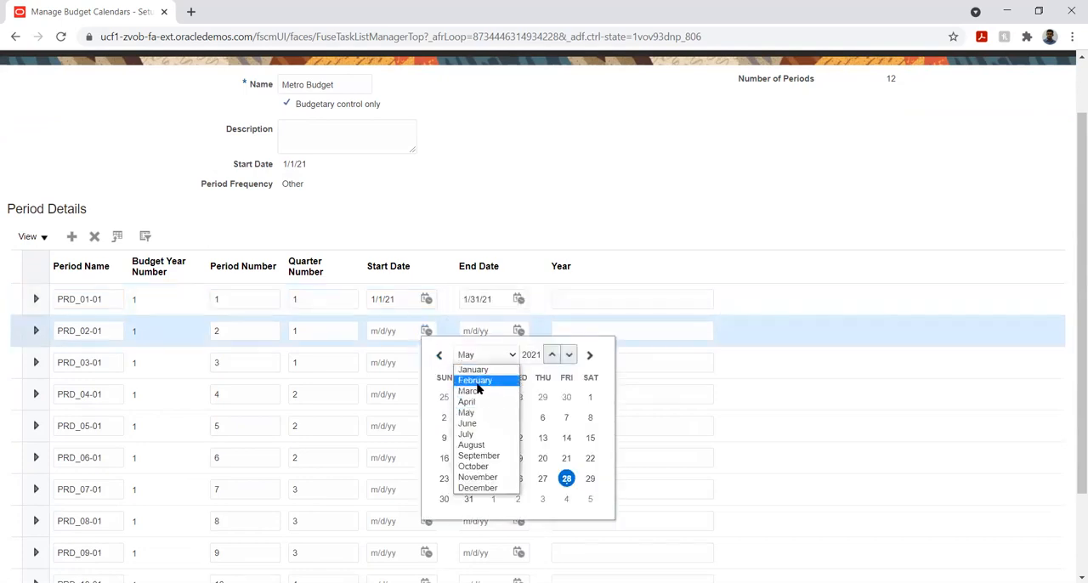
left_click(476, 387)
left_click(469, 397)
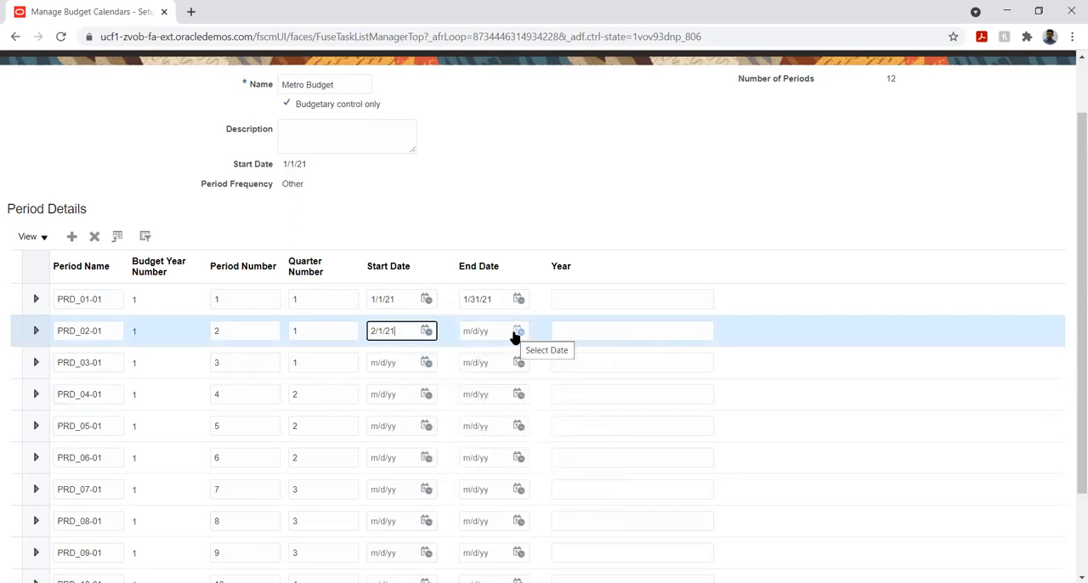
left_click(517, 333)
left_click(574, 354)
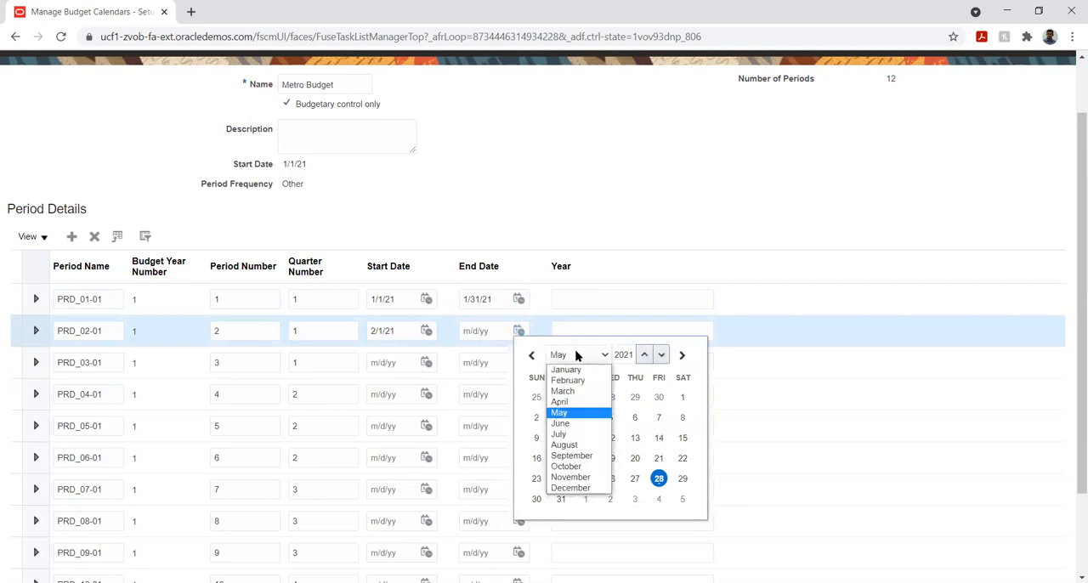
left_click(564, 381)
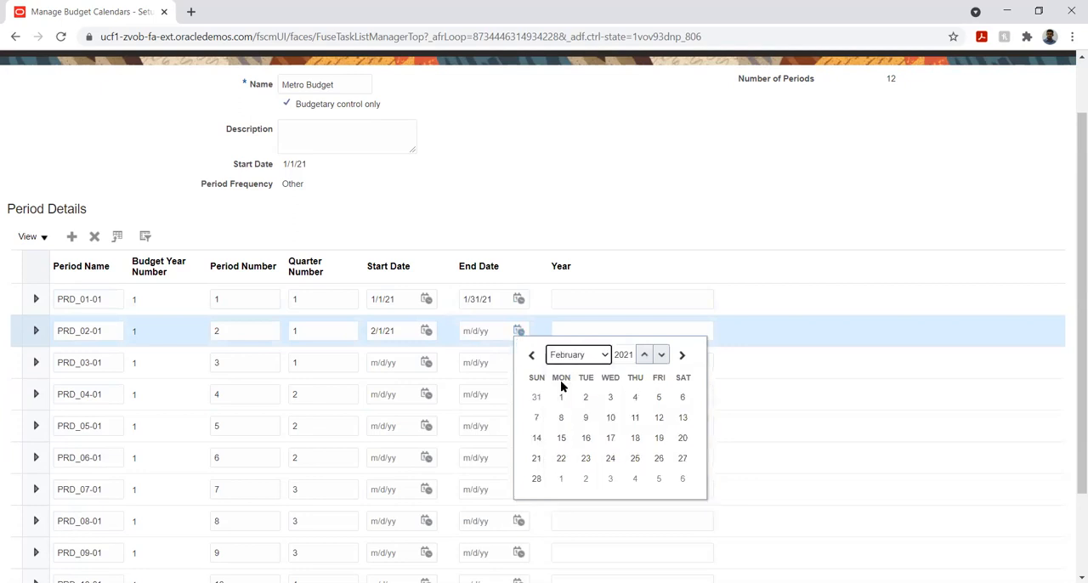
left_click(536, 478)
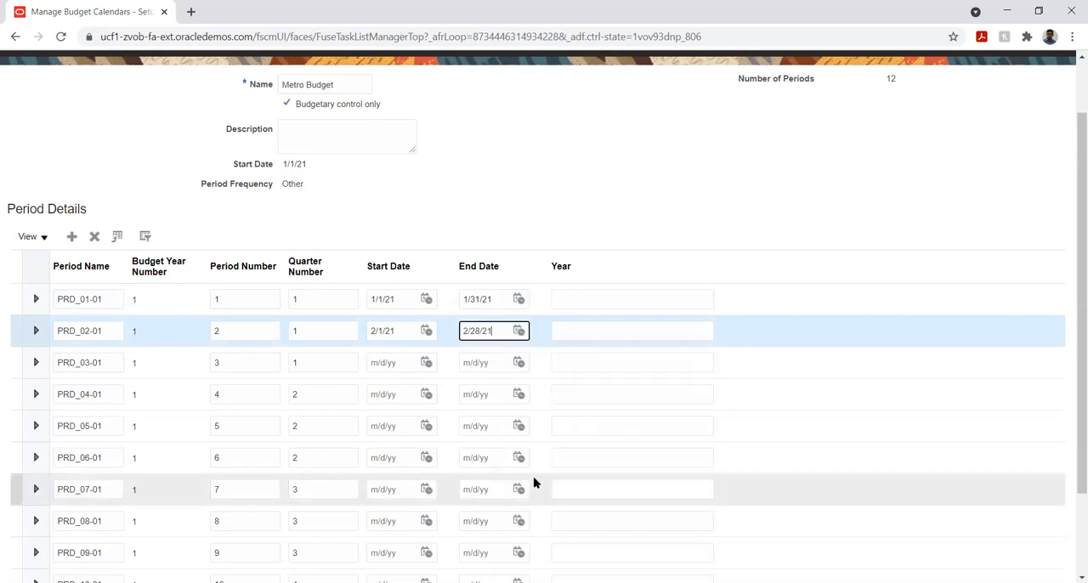
- Set period PRD_03-01 to start on 3/1/21 and end on 3/31/21
left_click(426, 363)
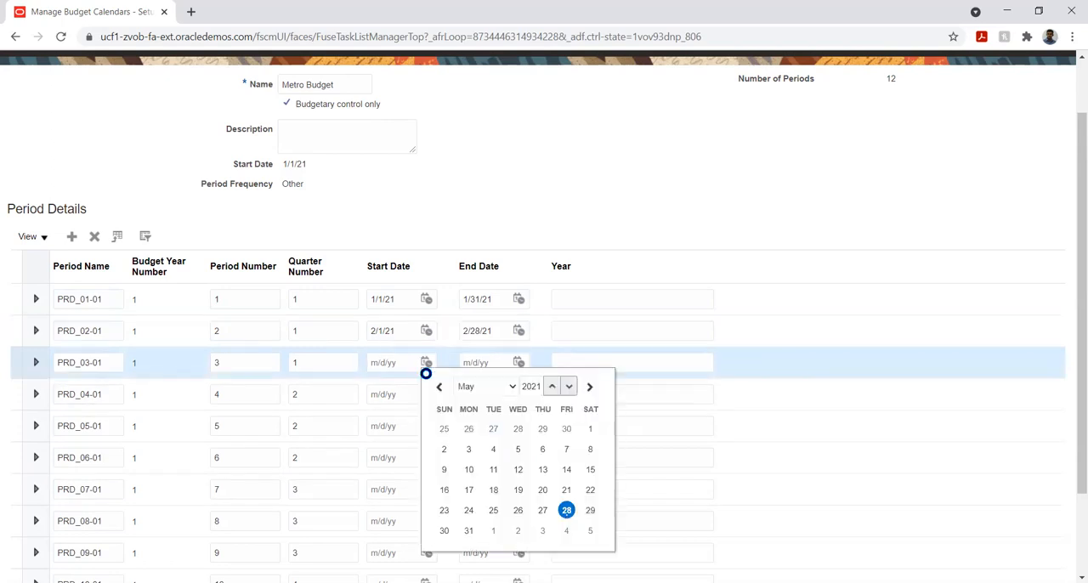
left_click(468, 393)
left_click(479, 410)
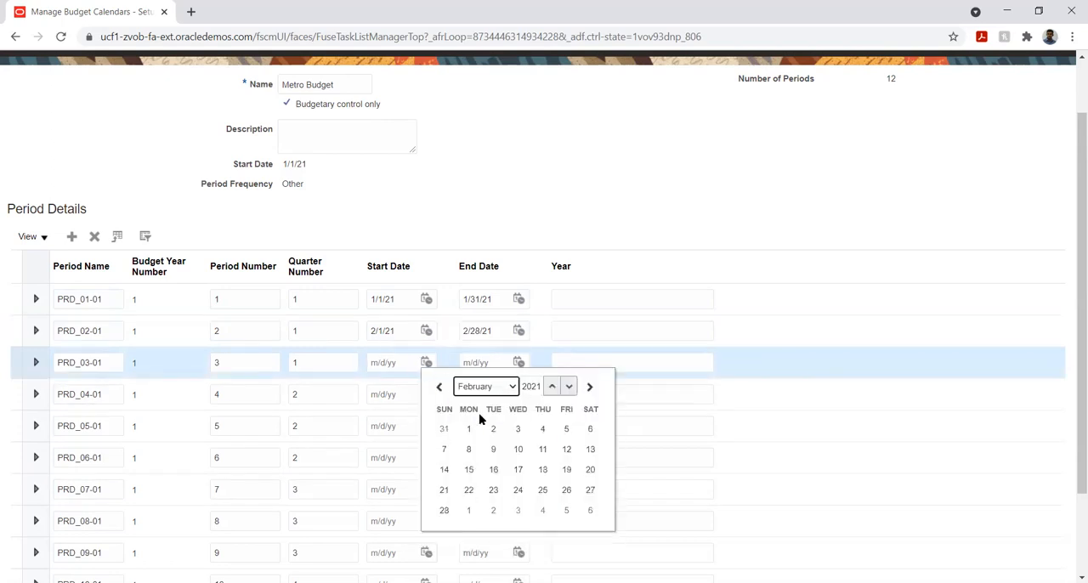
left_click(474, 388)
left_click(474, 420)
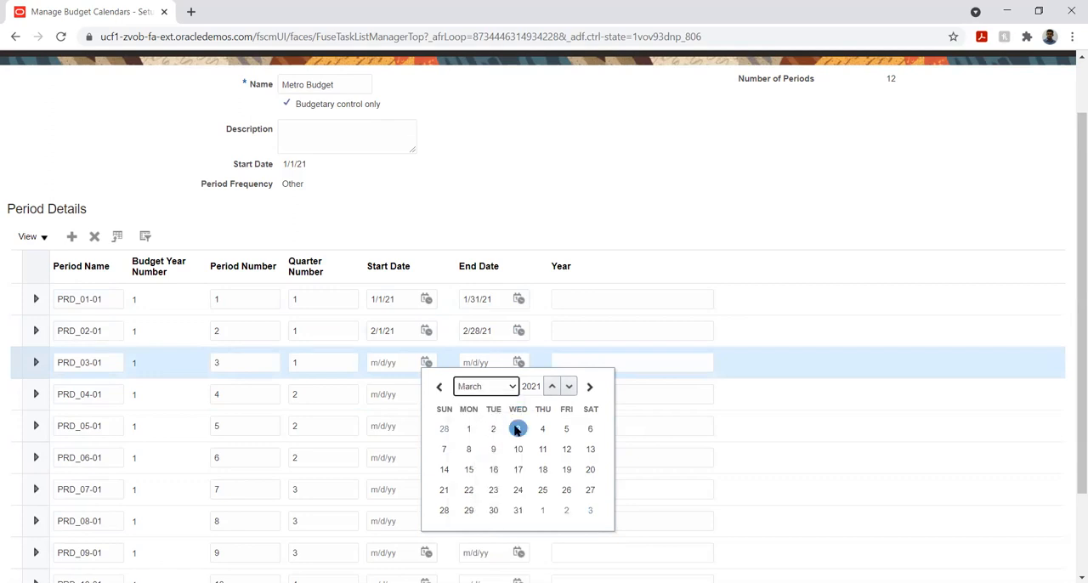
left_click(469, 428)
left_click(518, 362)
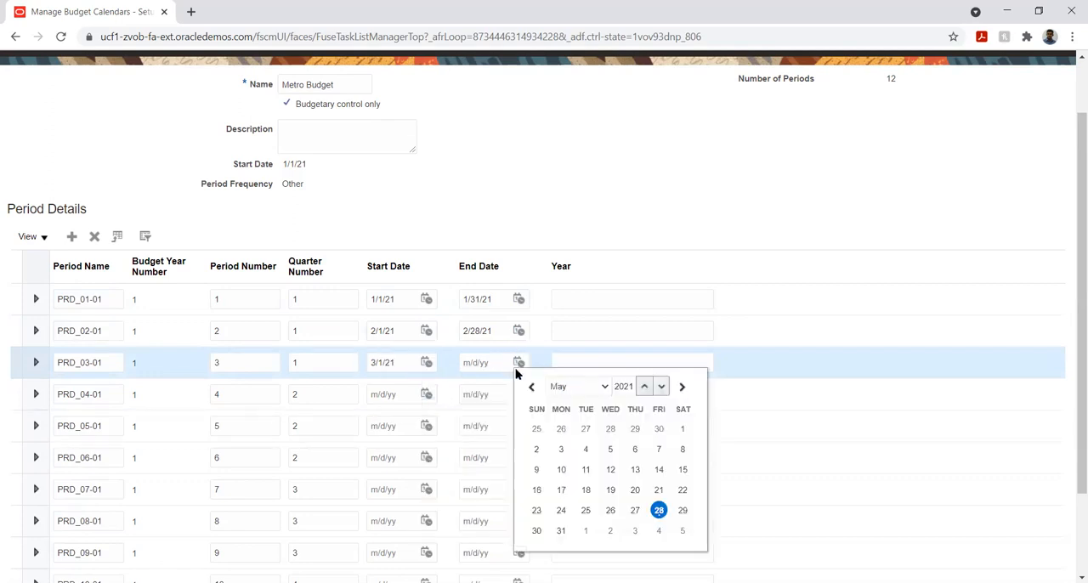
left_click(568, 387)
left_click(564, 422)
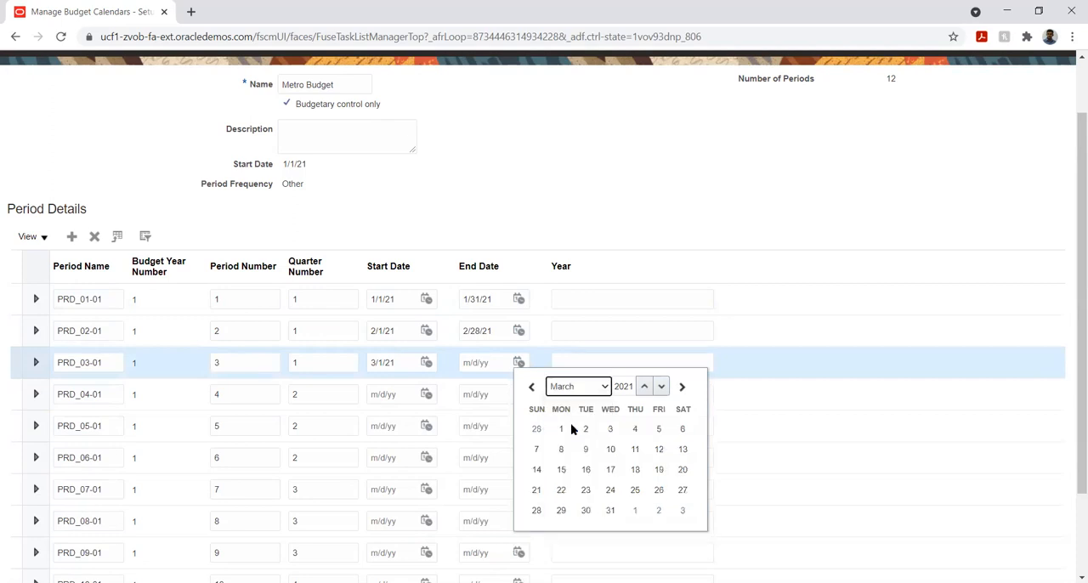
left_click(614, 511)
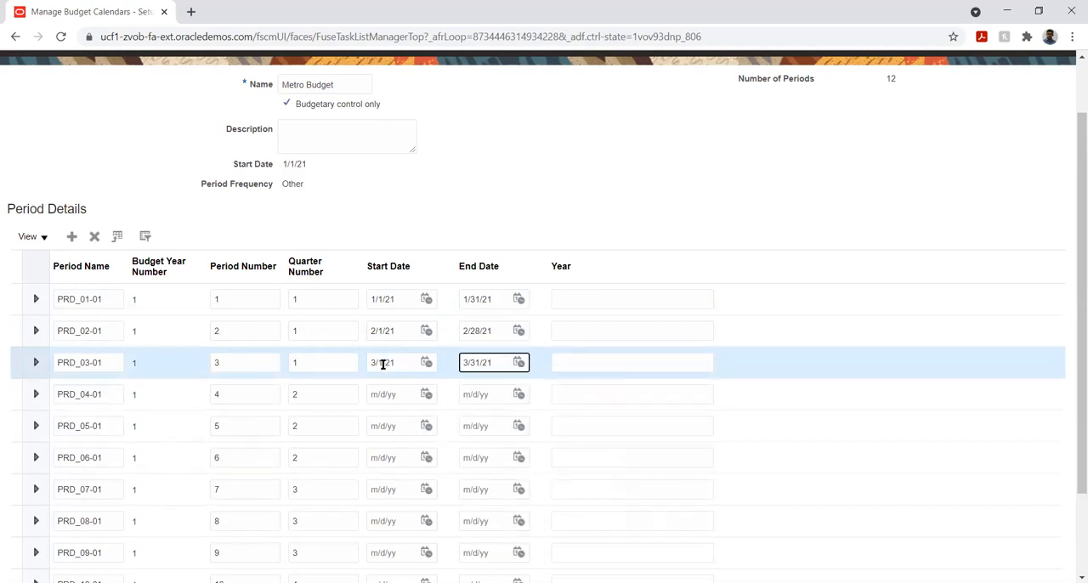
- Set period PRD_04-01 to start on 4/1/21 and end on 4/30/21
left_click(426, 396)
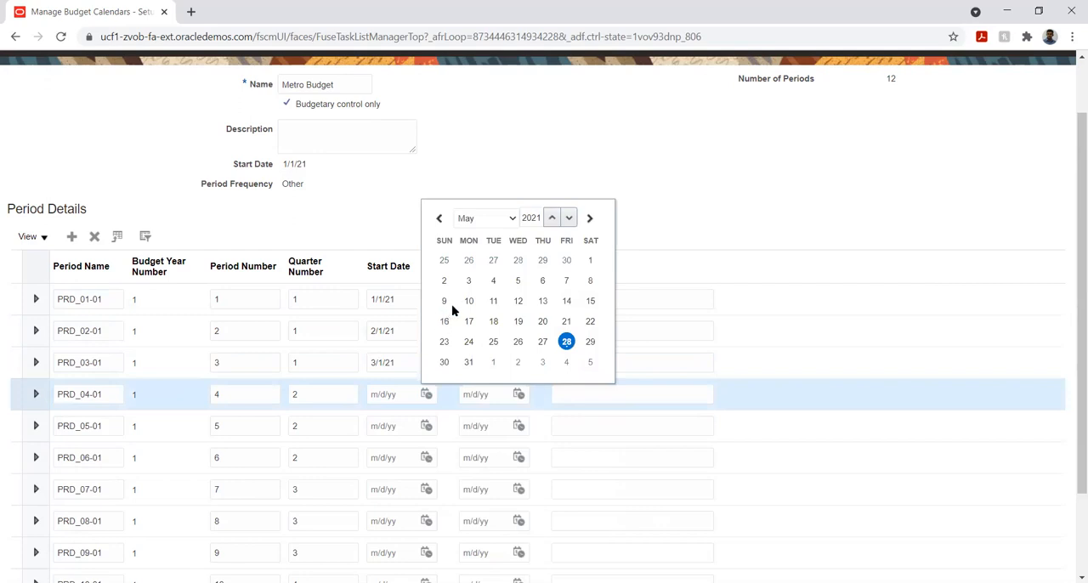
left_click(483, 220)
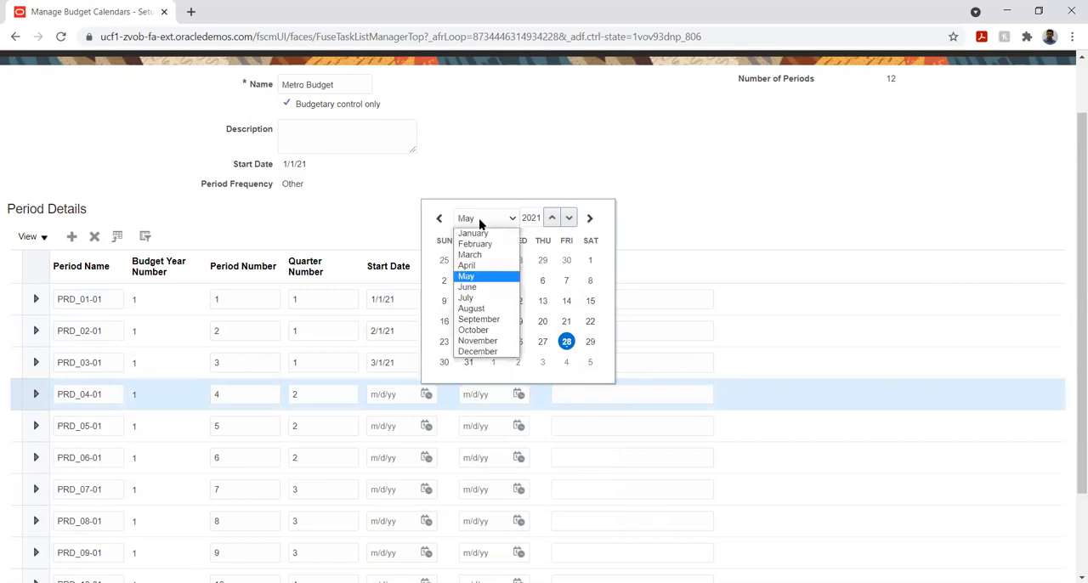
left_click(471, 265)
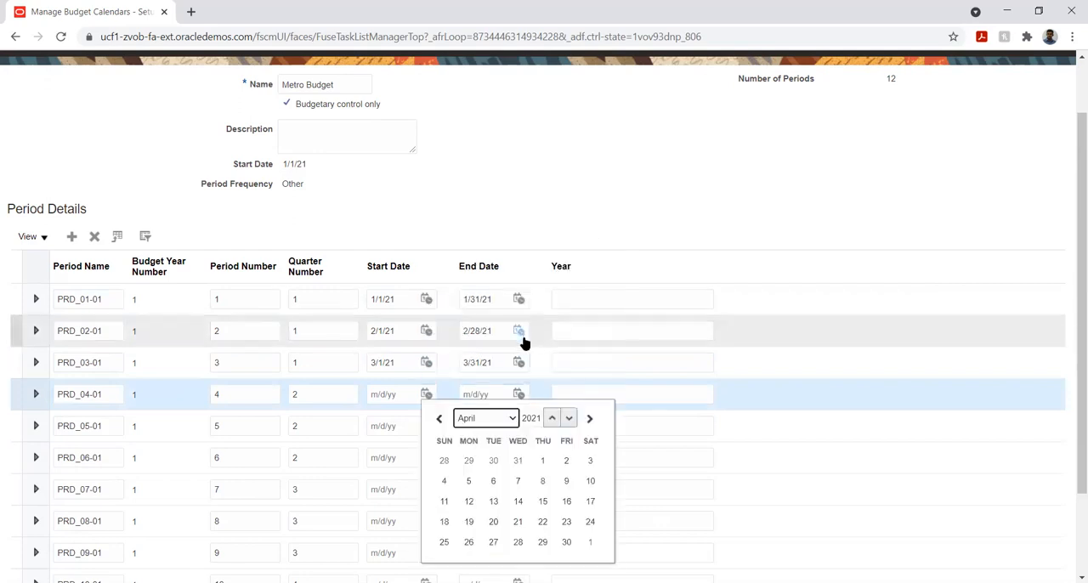
left_click(542, 461)
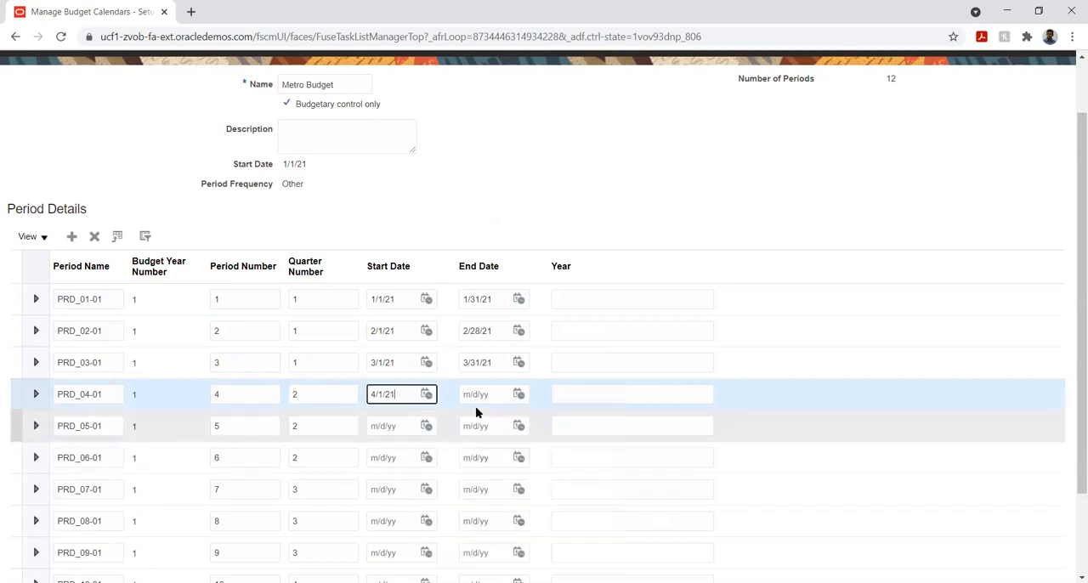
left_click(519, 396)
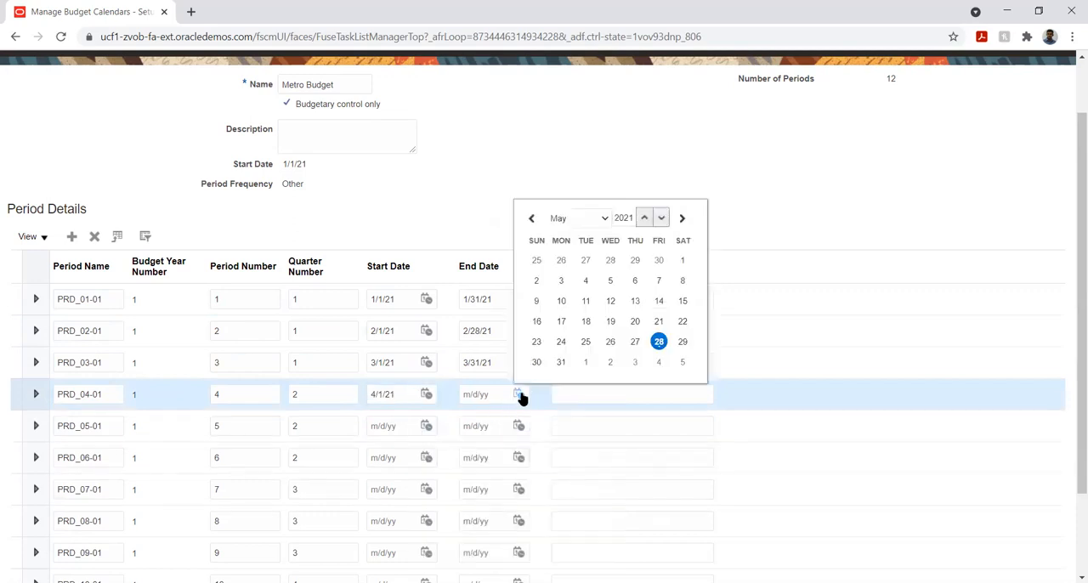
left_click(578, 218)
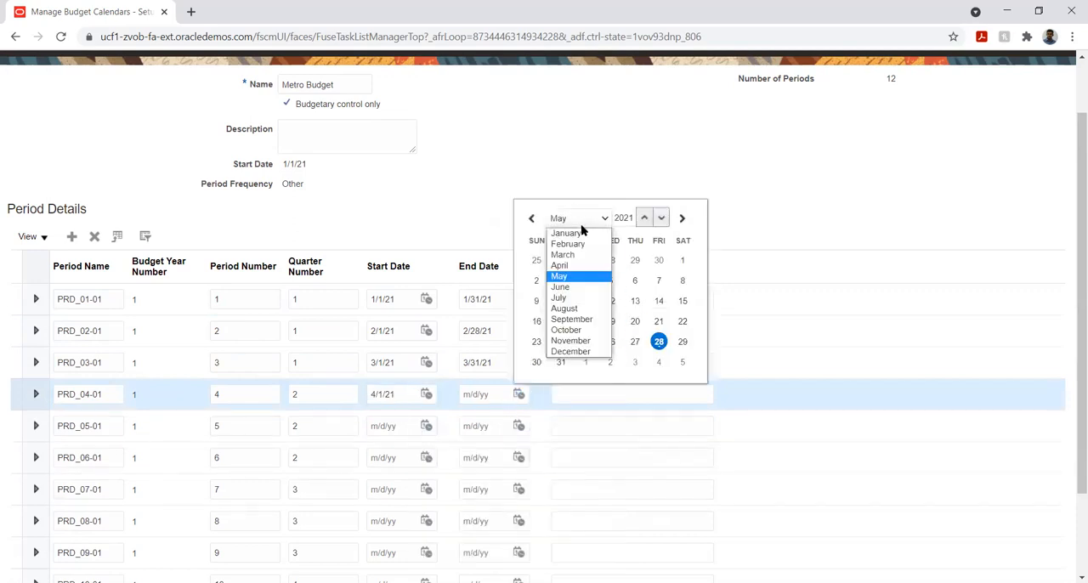
left_click(588, 267)
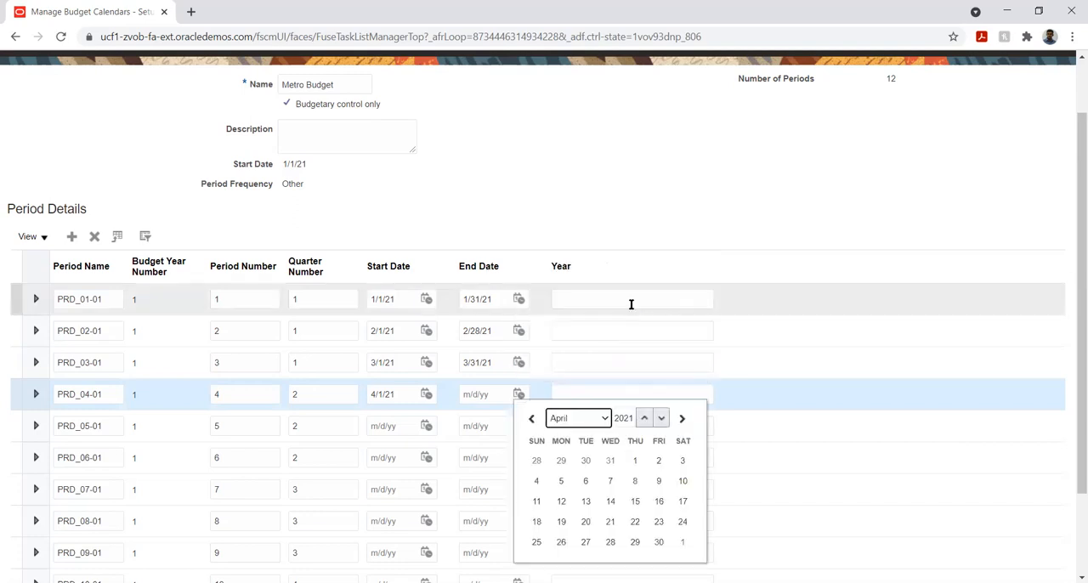
left_click(658, 542)
- Set period PRD_05-01 to start on 5/1/21 and end on 5/31/21
left_click(427, 426)
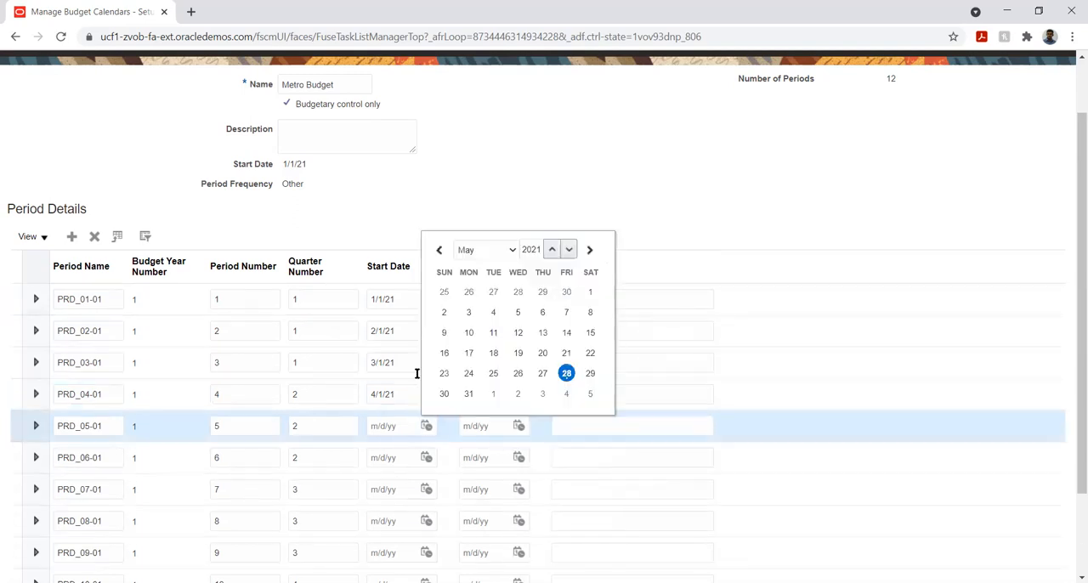
left_click(589, 292)
left_click(519, 426)
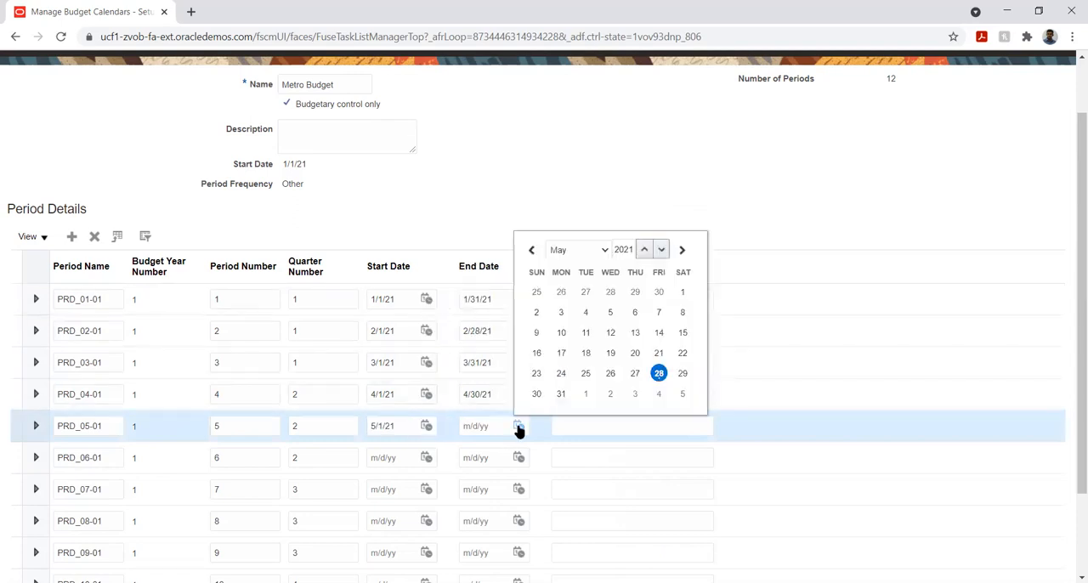
left_click(561, 393)
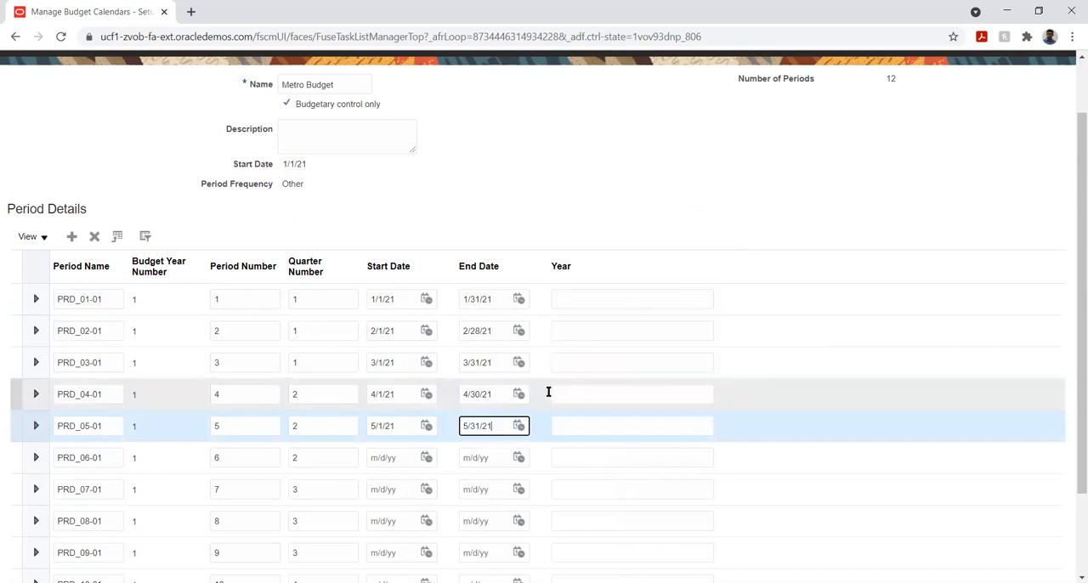
- Set period PRD_06-01 to start on 6/1/21 and end on 6/30/21
left_click(427, 458)
left_click(500, 290)
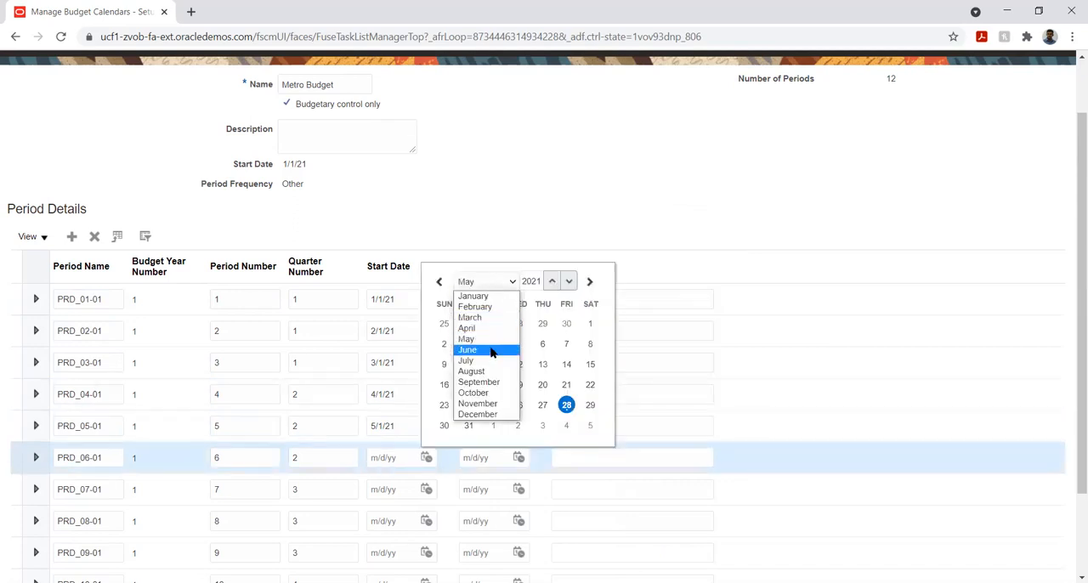
left_click(498, 348)
left_click(494, 343)
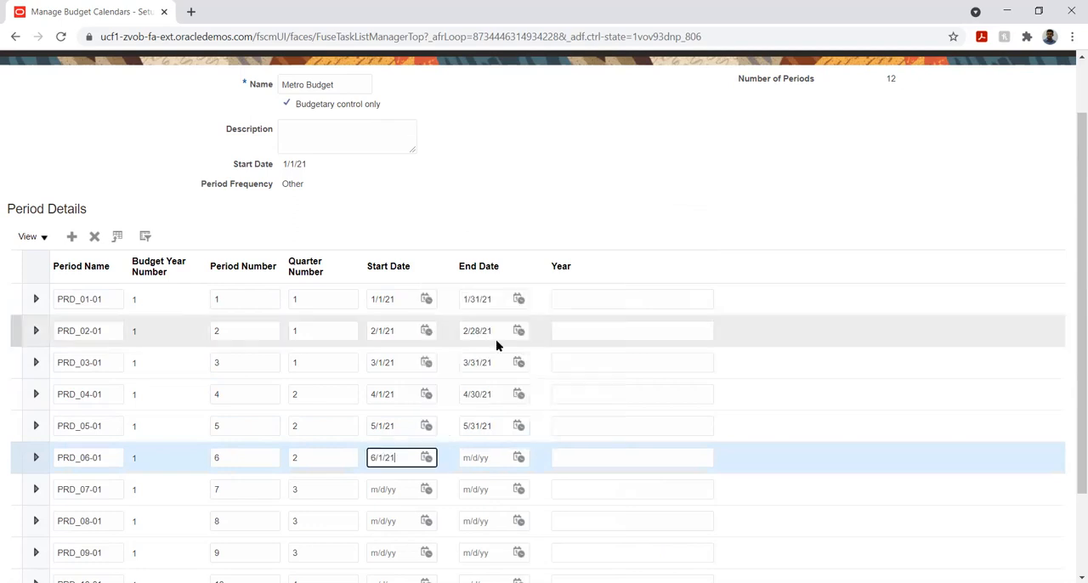
left_click(518, 458)
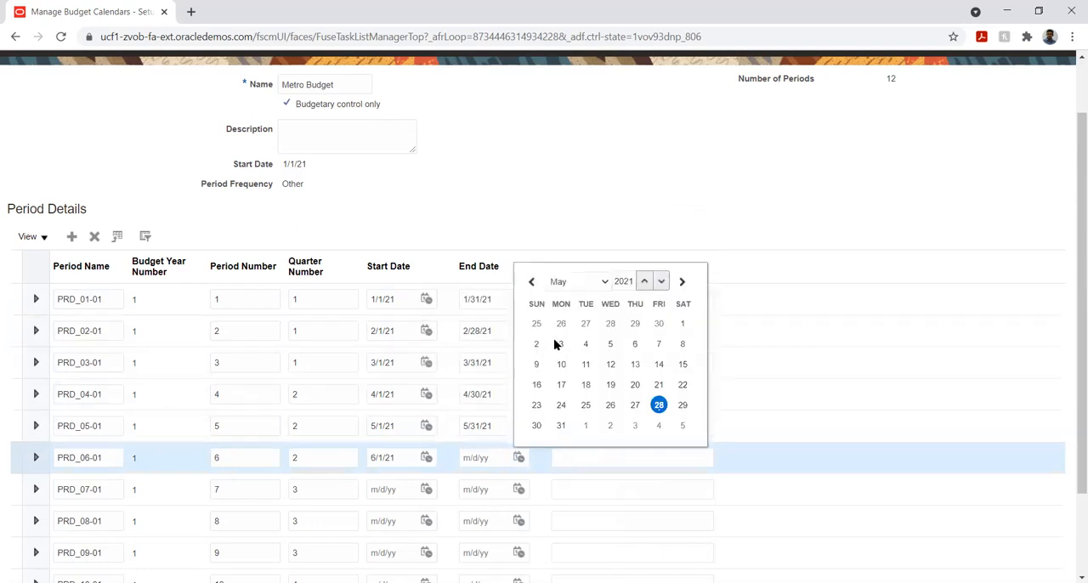
left_click(586, 284)
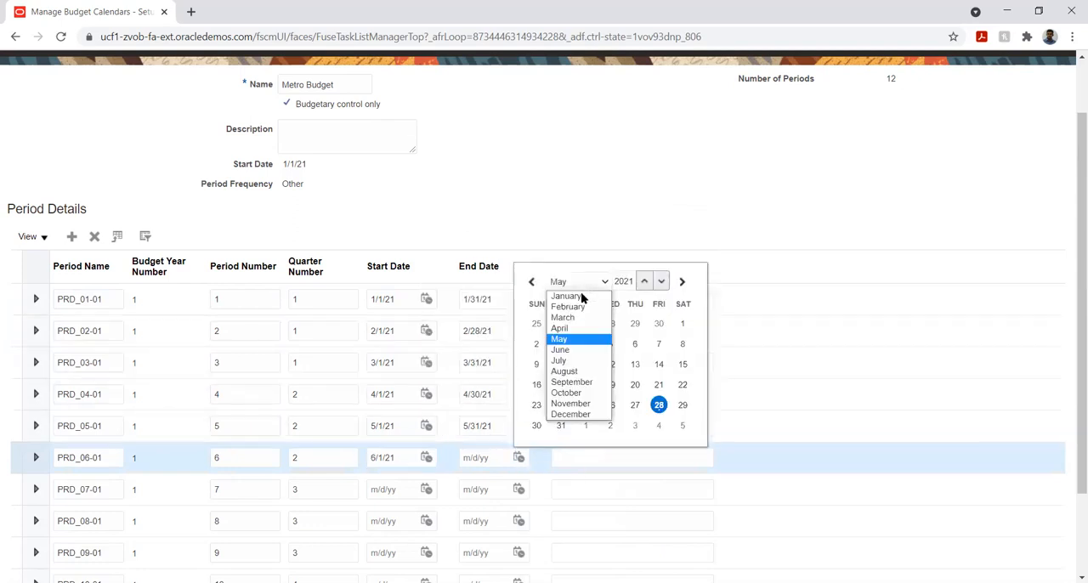
left_click(576, 346)
left_click(610, 425)
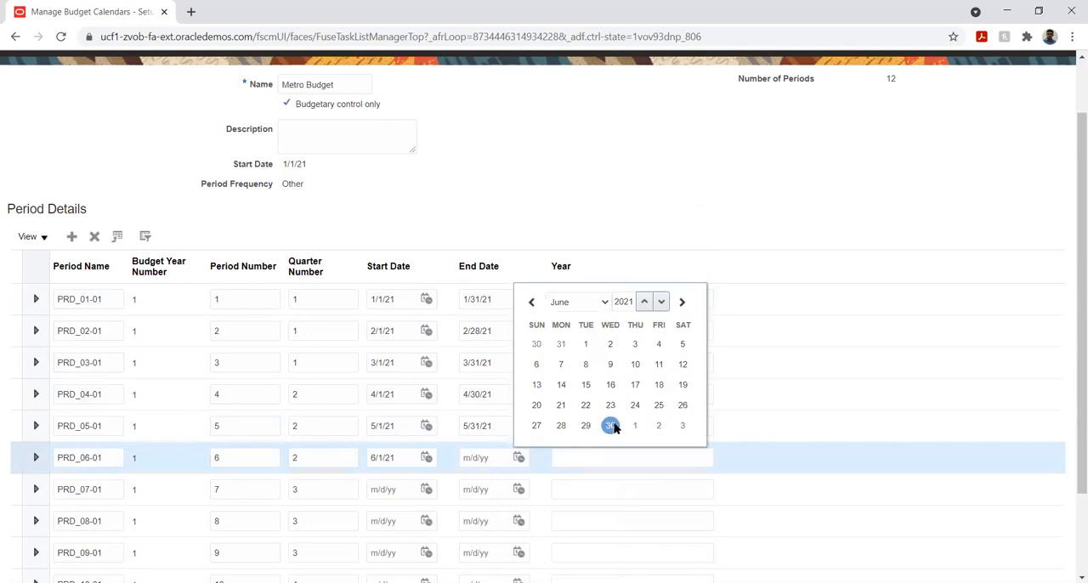
- Set period PRD_07-01 to start on 7/1/21 and end on 7/31/21
left_click(426, 489)
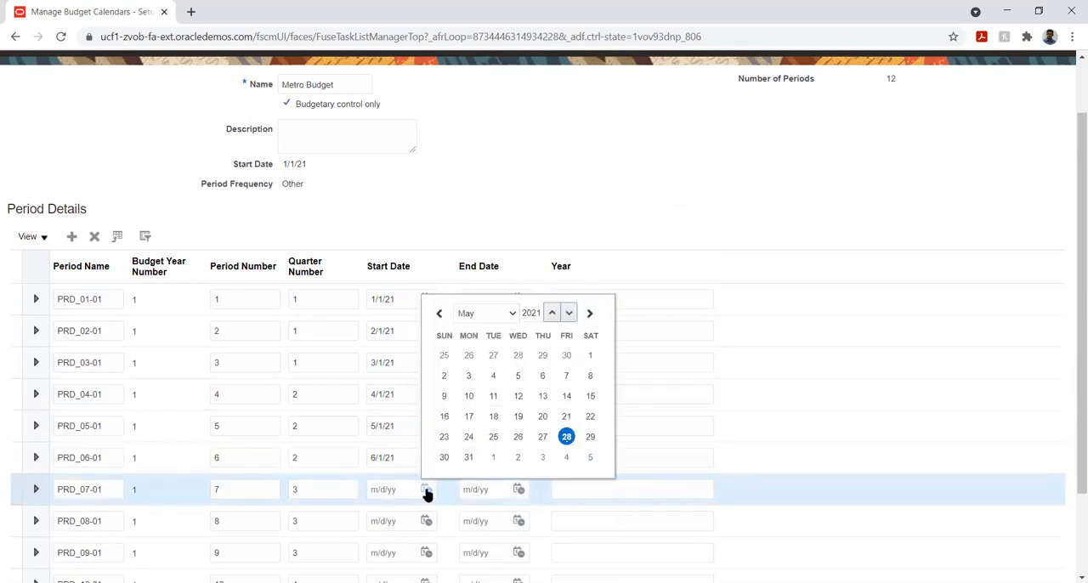
left_click(483, 314)
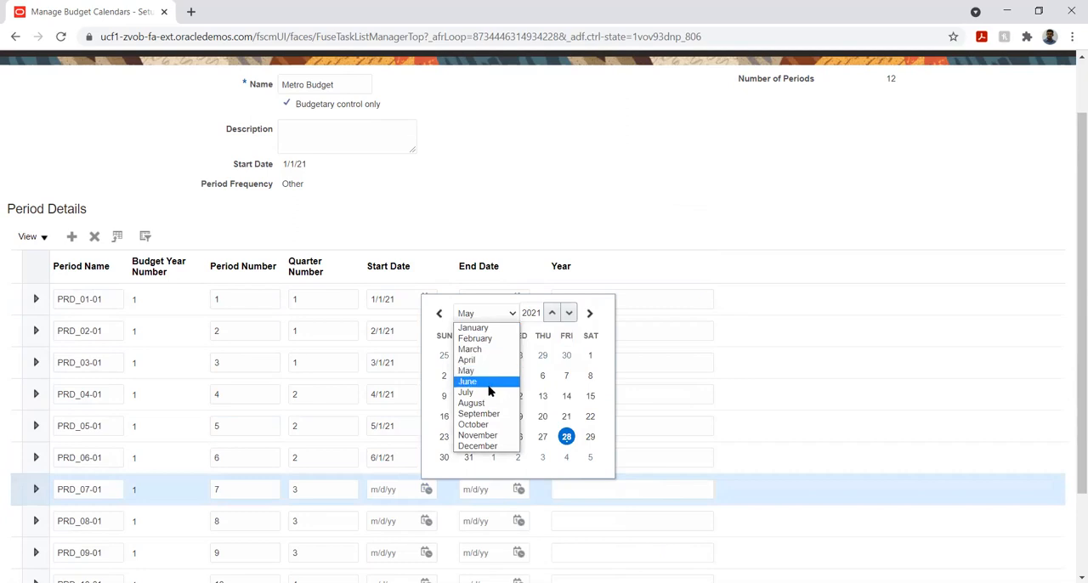
left_click(489, 393)
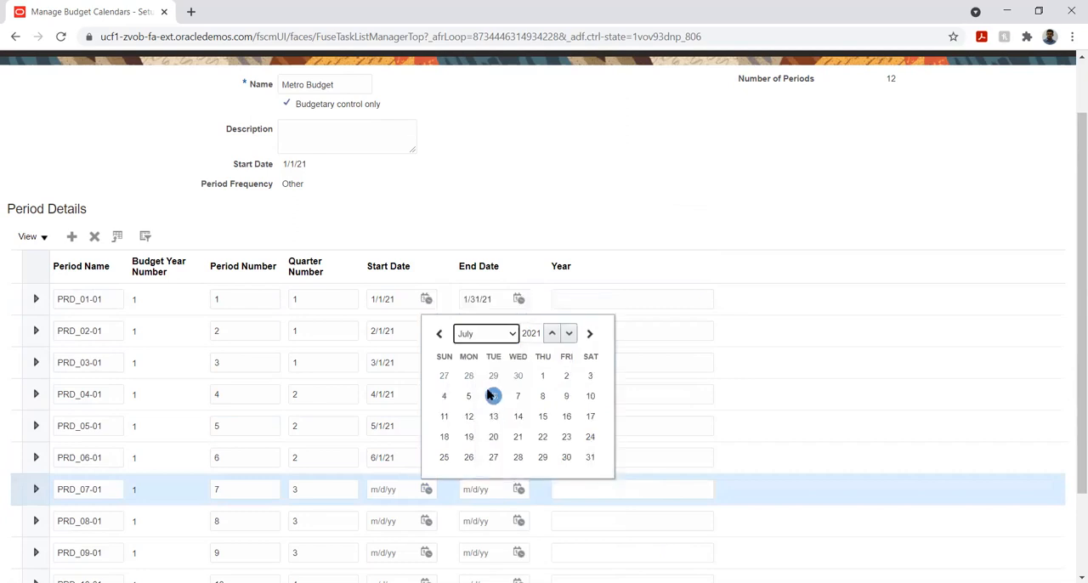
left_click(542, 357)
left_click(518, 489)
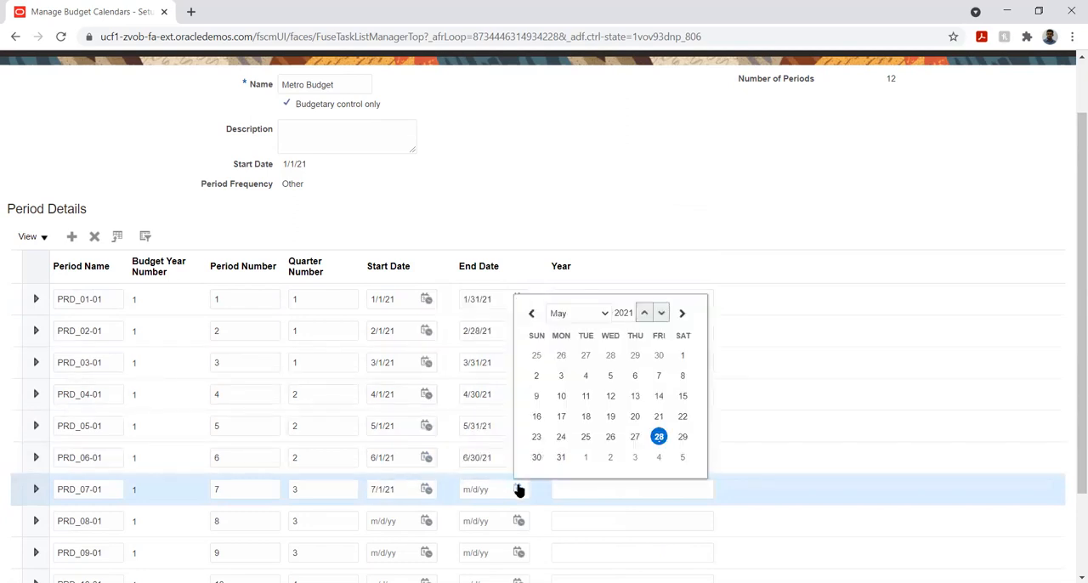
left_click(562, 314)
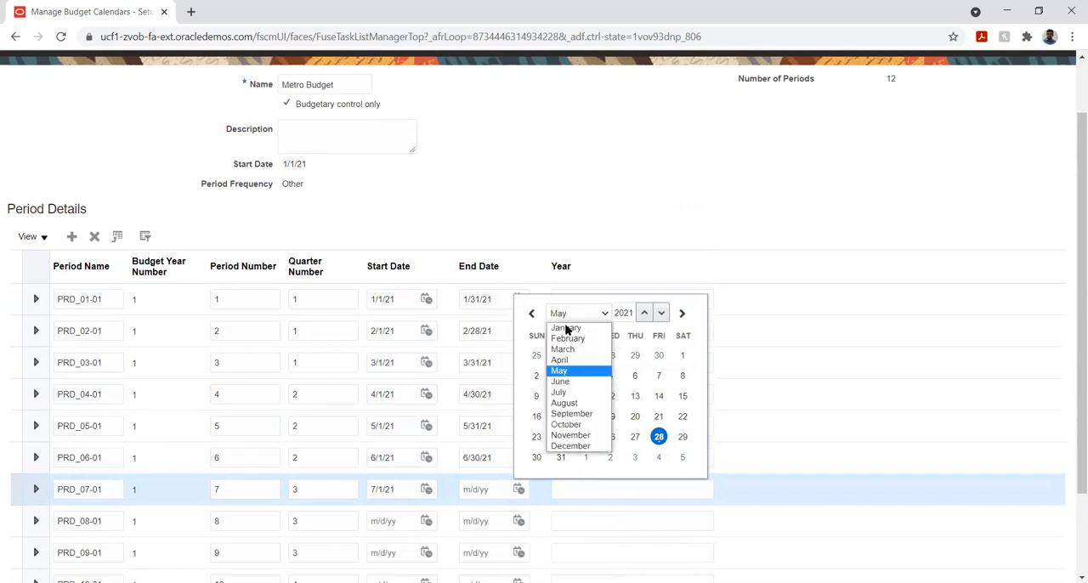
left_click(589, 394)
left_click(685, 454)
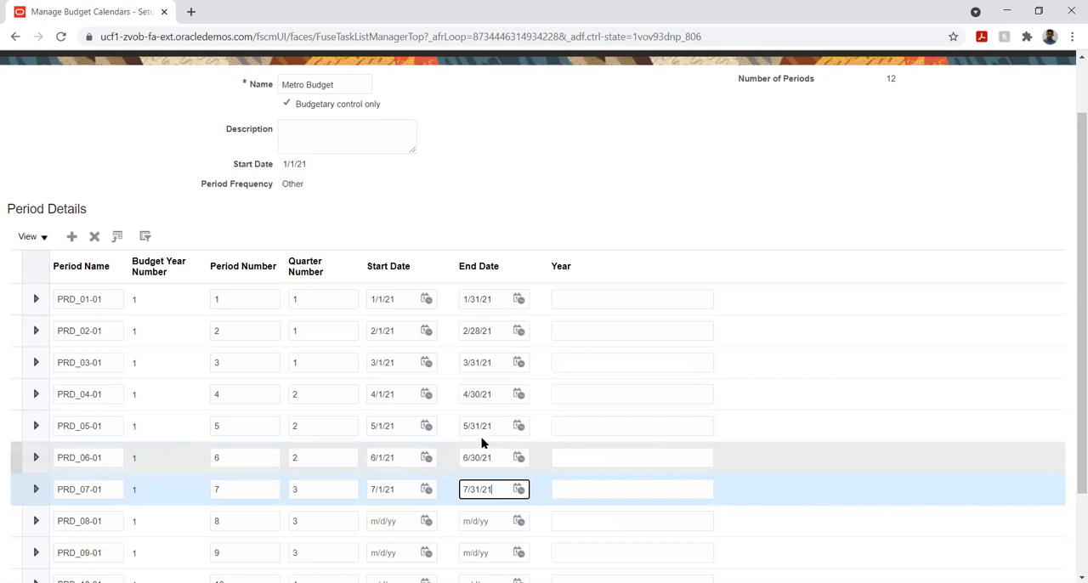
- Set period PRD_08-01 to start on 8/1/21 and end on 8/31/21
scroll(504, 381, "down", 3)
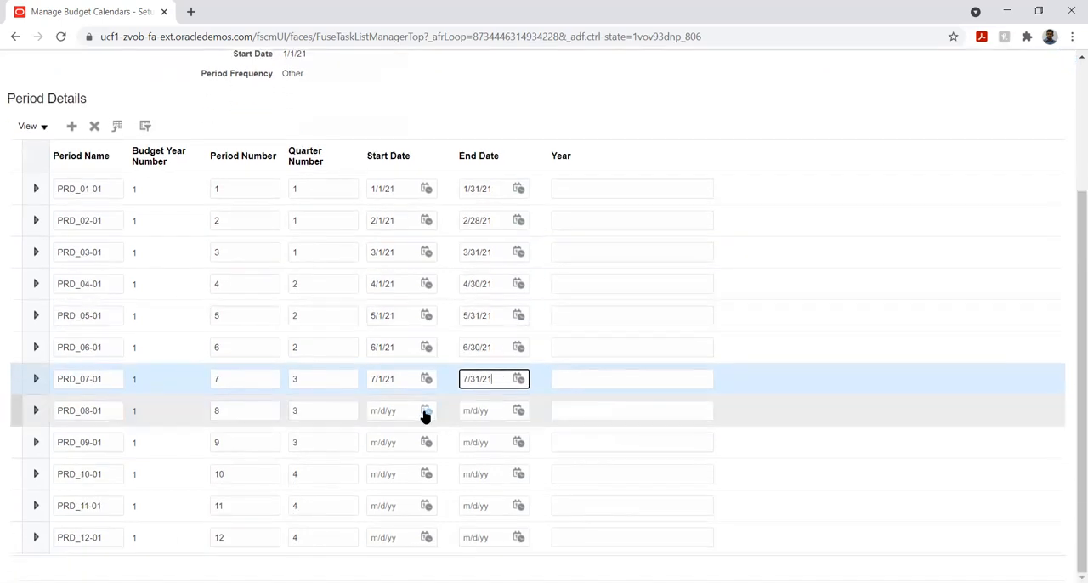
left_click(426, 413)
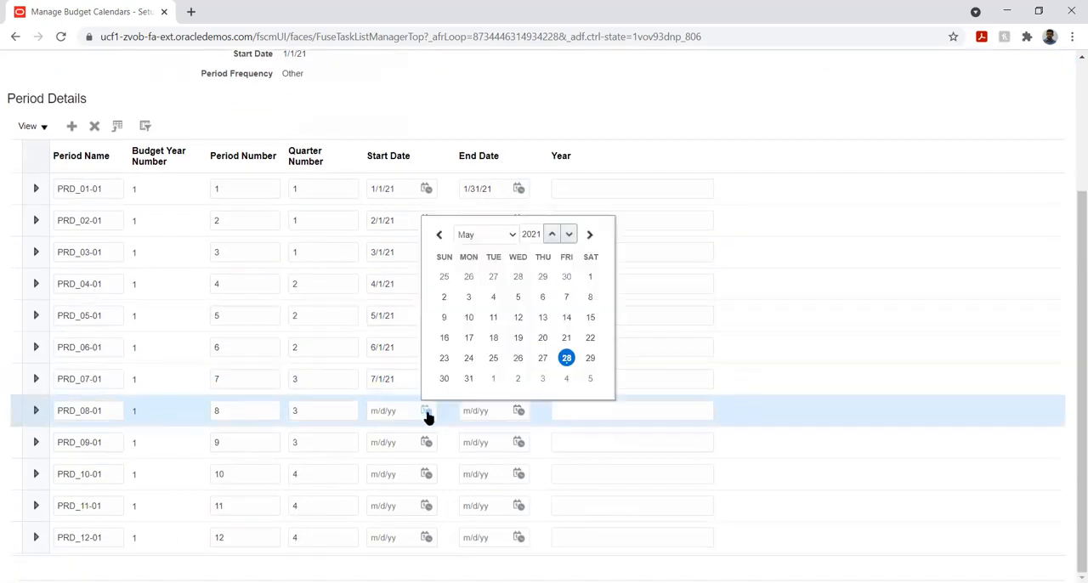
left_click(474, 235)
left_click(499, 323)
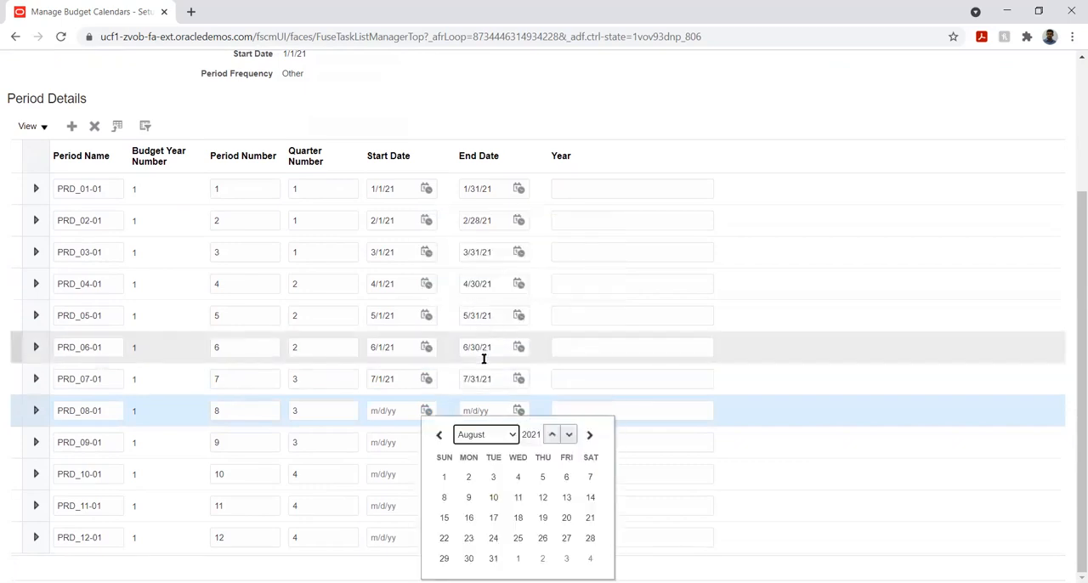
left_click(443, 477)
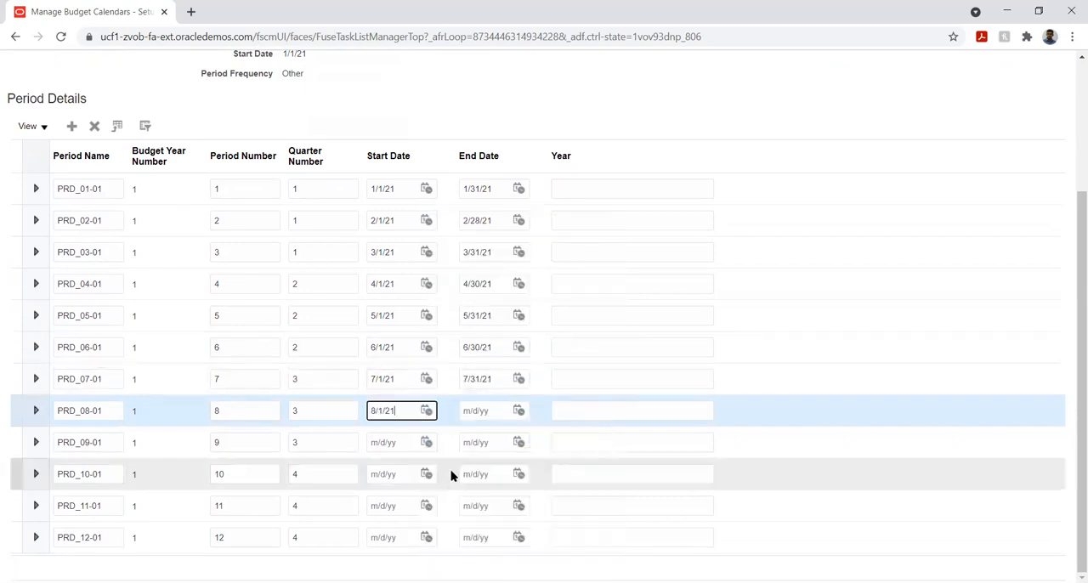
left_click(518, 410)
left_click(574, 236)
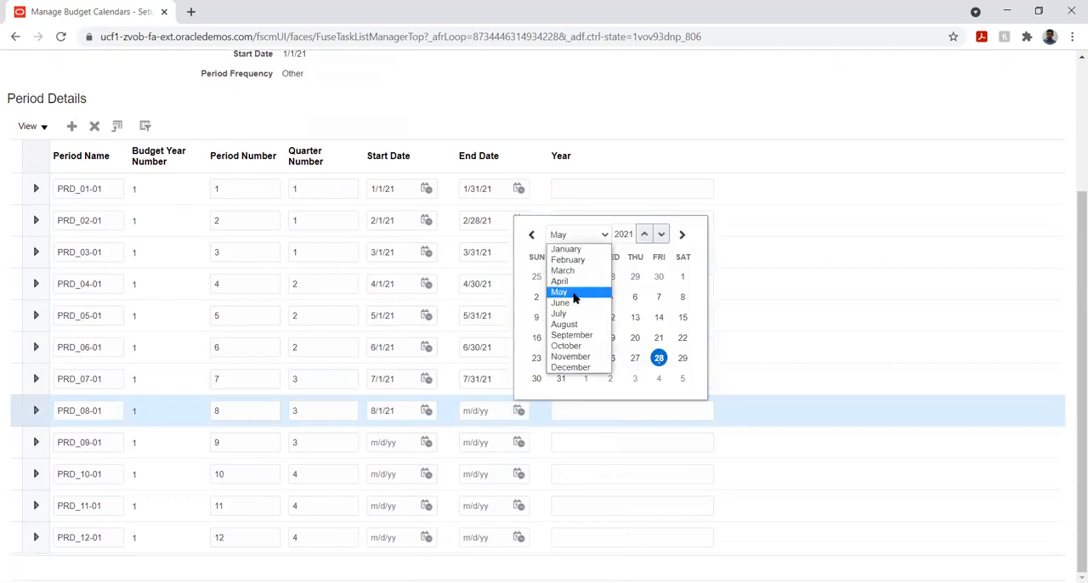
left_click(574, 320)
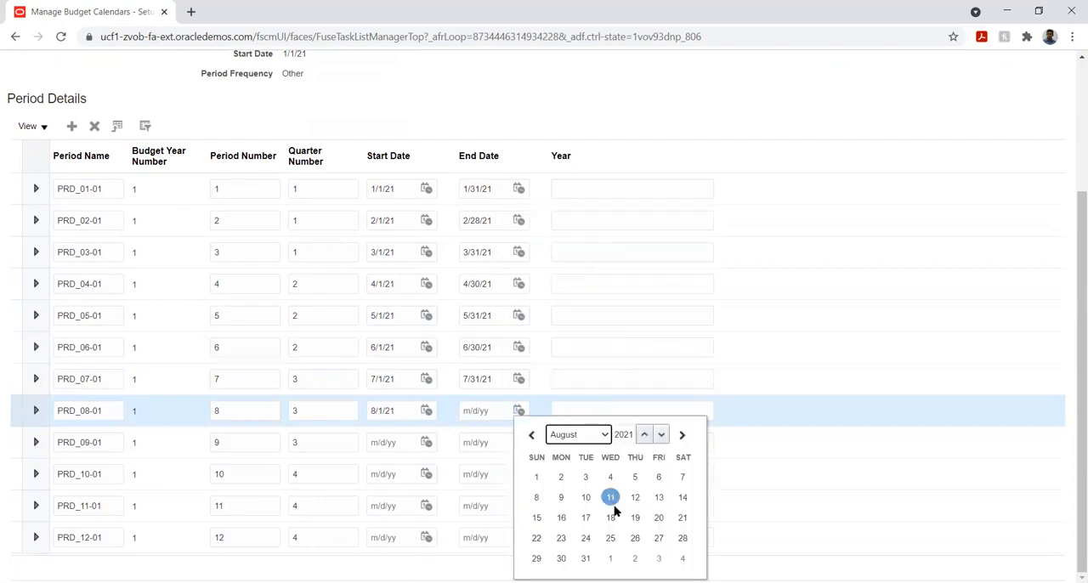
left_click(585, 558)
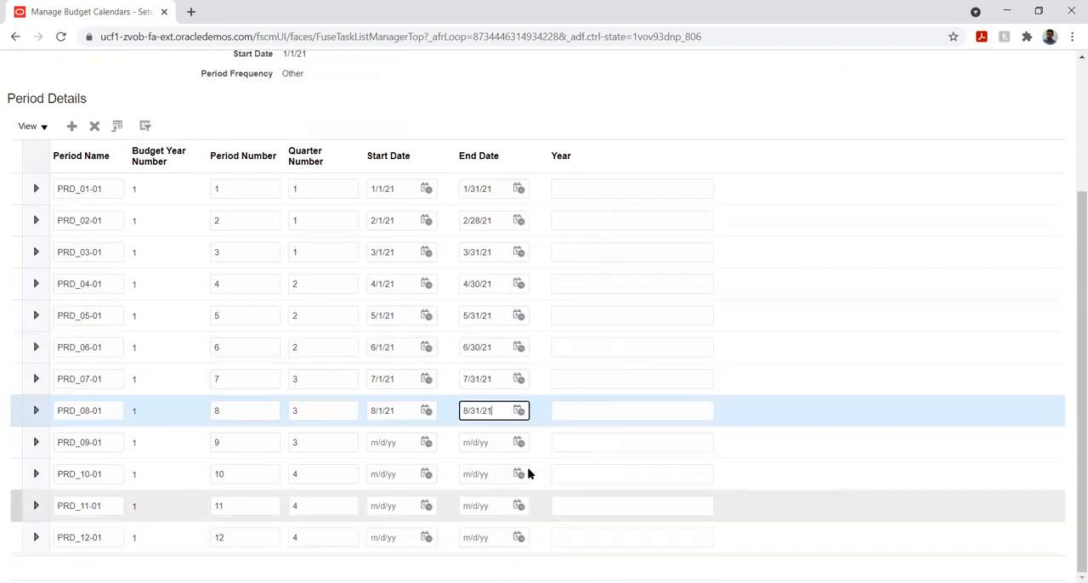
- Set period PRD_09-01 to start on 9/1/21 and end on 9/30/21
left_click(426, 443)
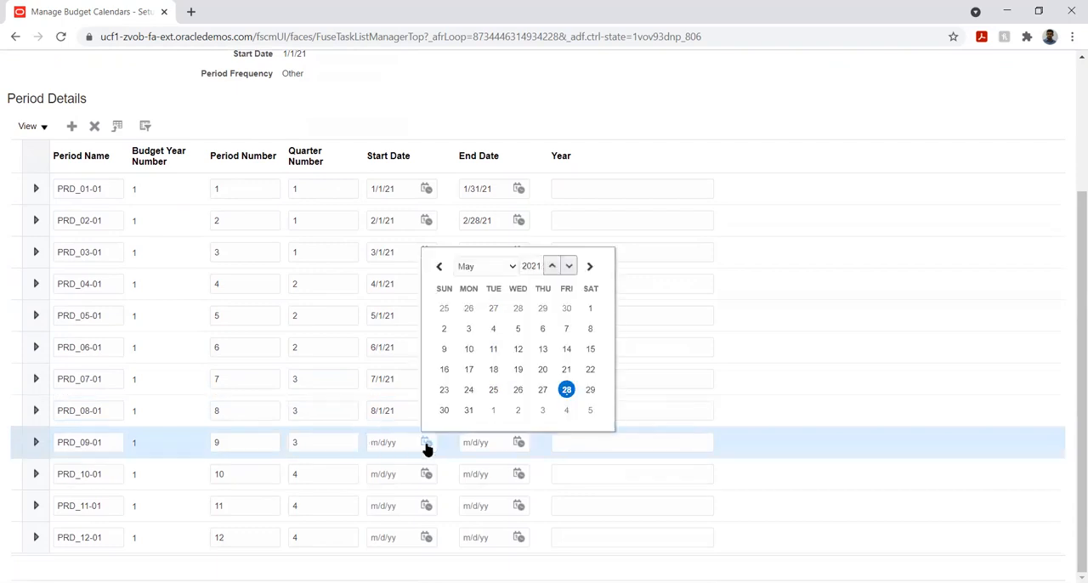
left_click(473, 267)
left_click(491, 372)
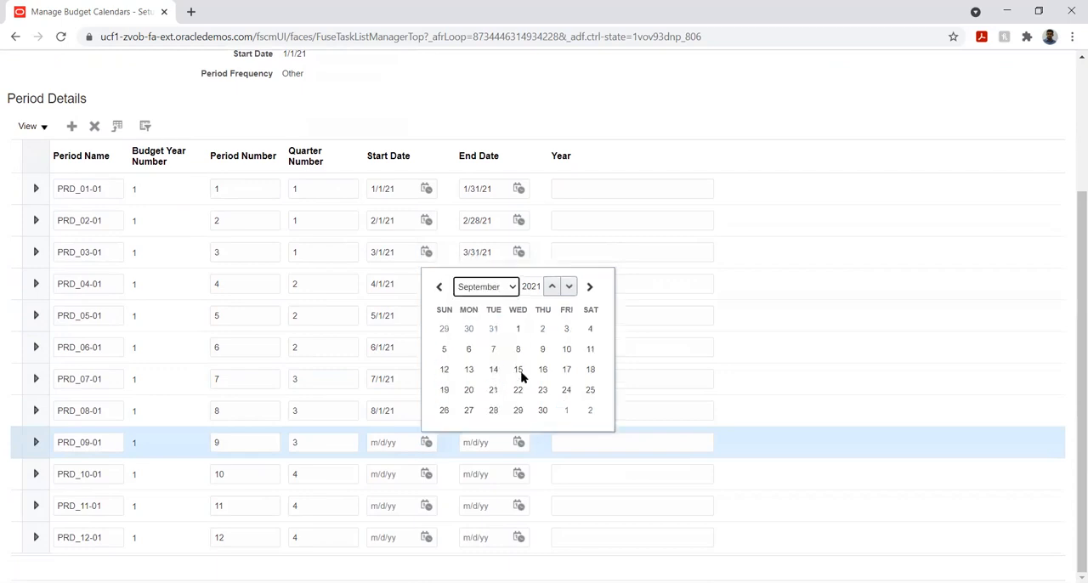
left_click(517, 329)
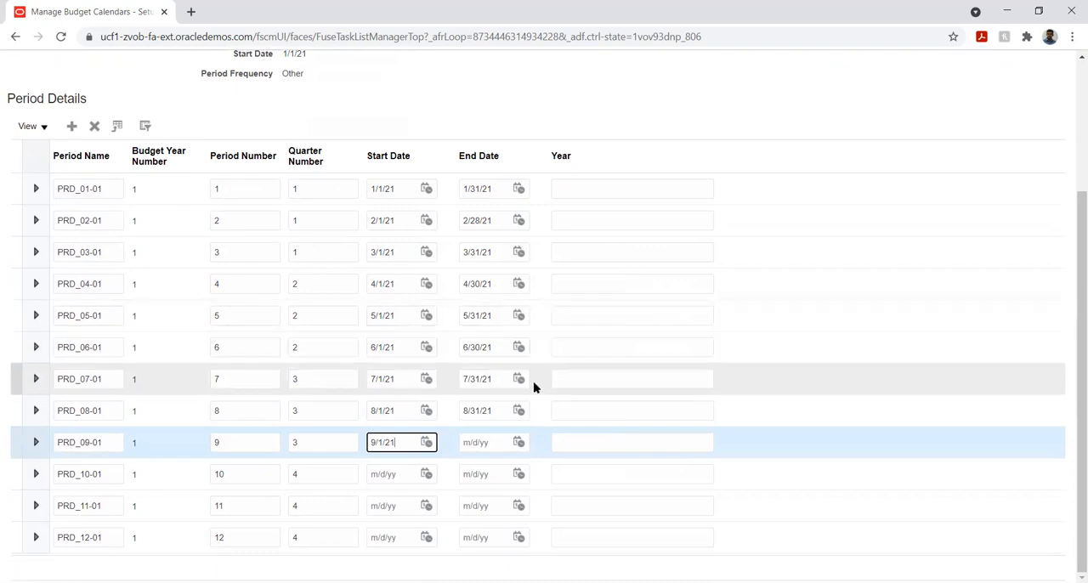
left_click(519, 442)
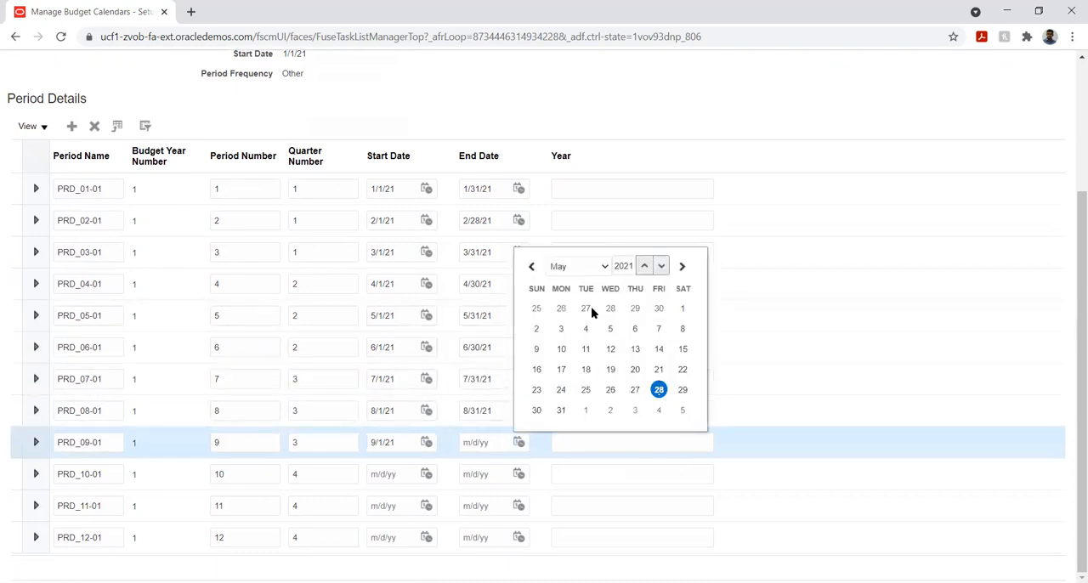
left_click(575, 267)
left_click(586, 369)
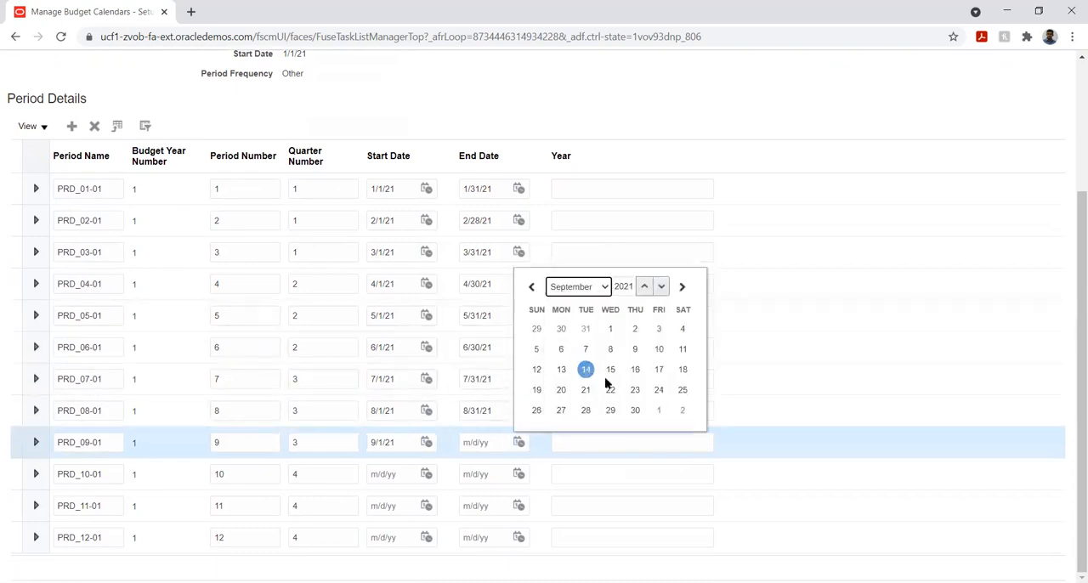
left_click(636, 410)
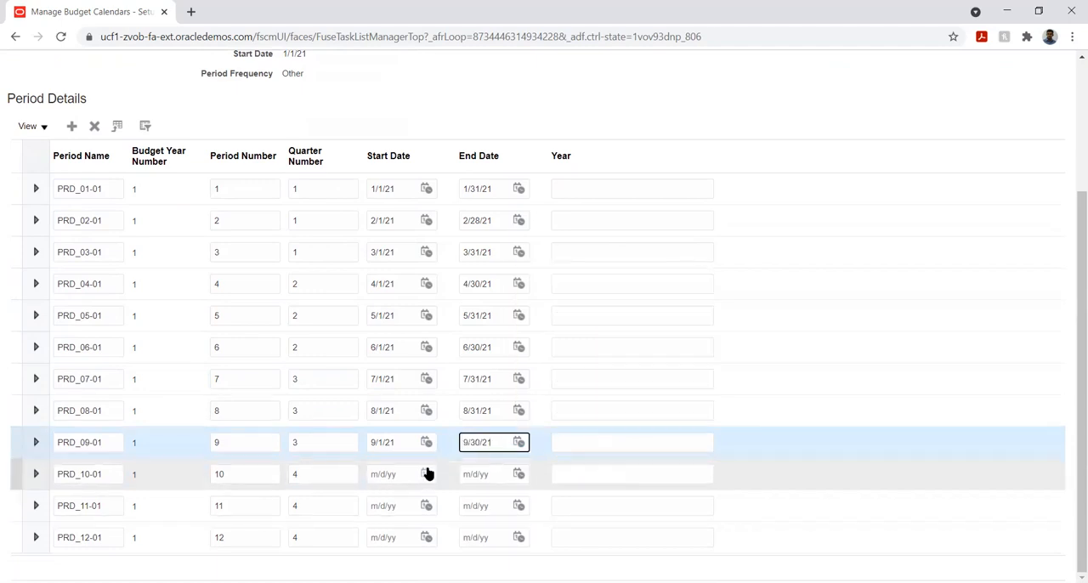
- Set period PRD_10-01 to start on 10/1/21 and end on 10/31/21
left_click(427, 475)
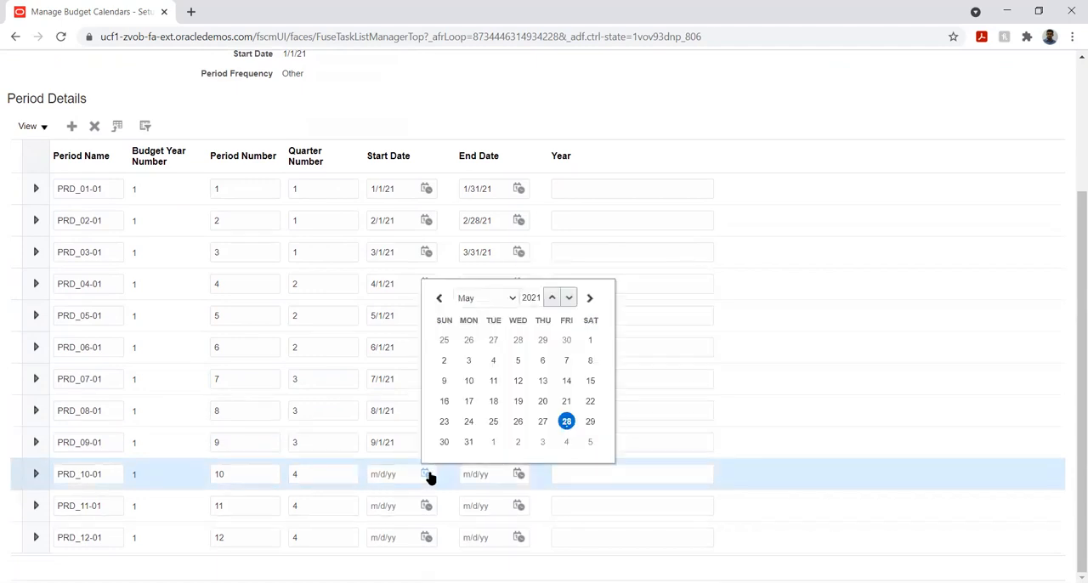
left_click(491, 301)
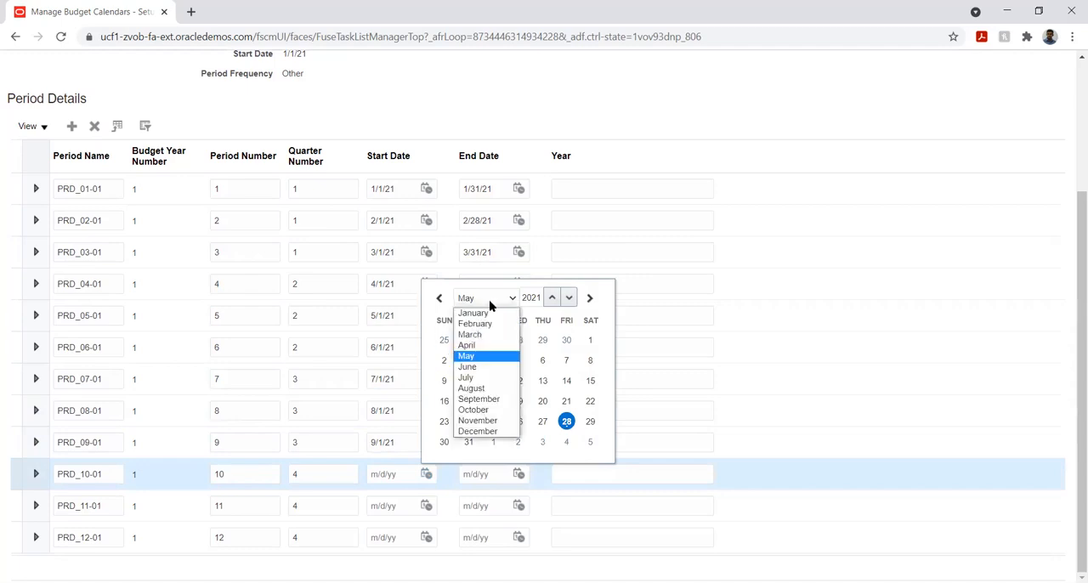
left_click(486, 411)
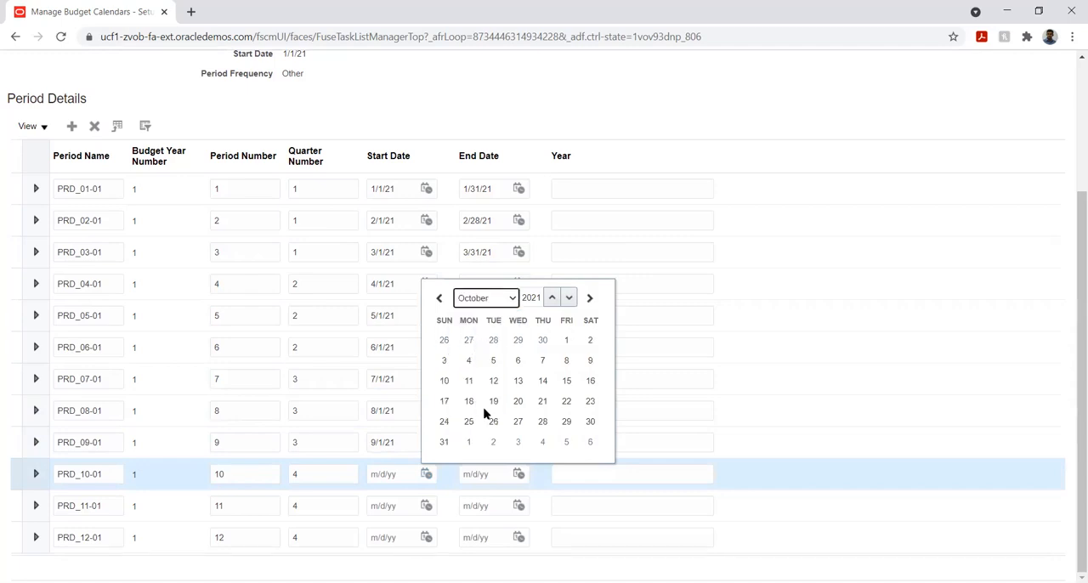
left_click(566, 339)
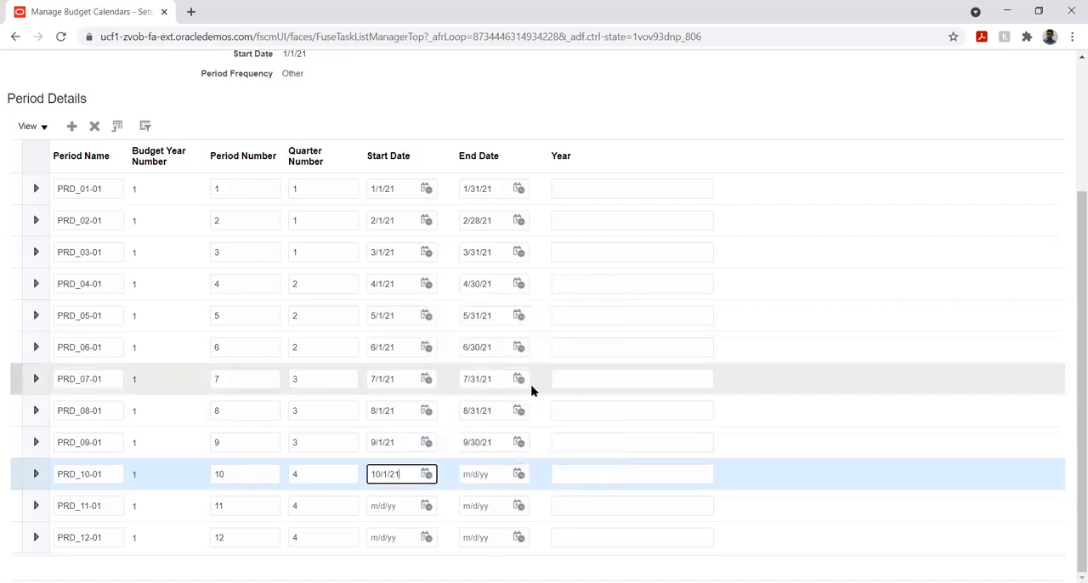
left_click(518, 474)
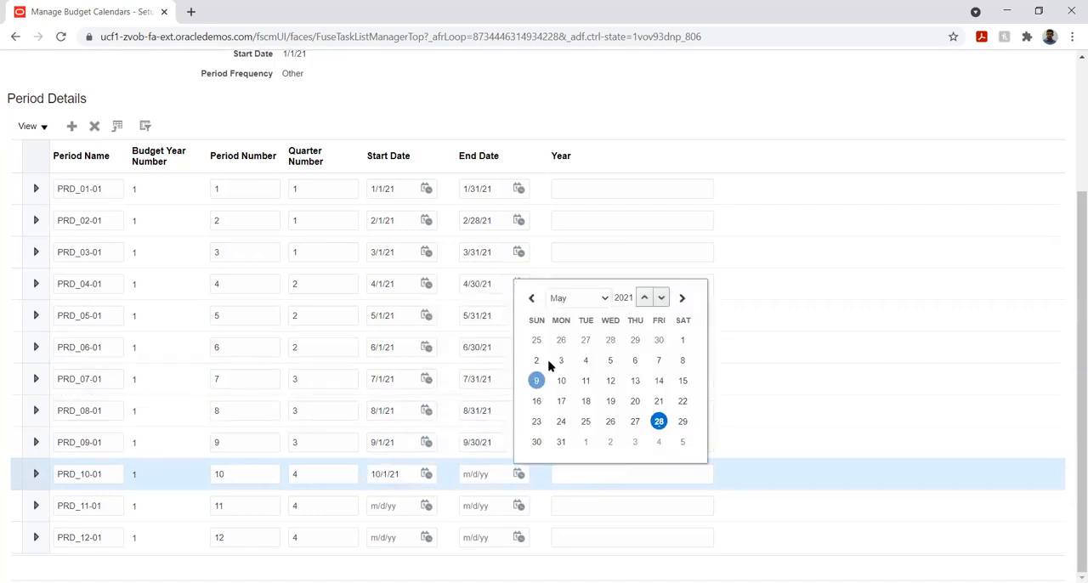
left_click(556, 298)
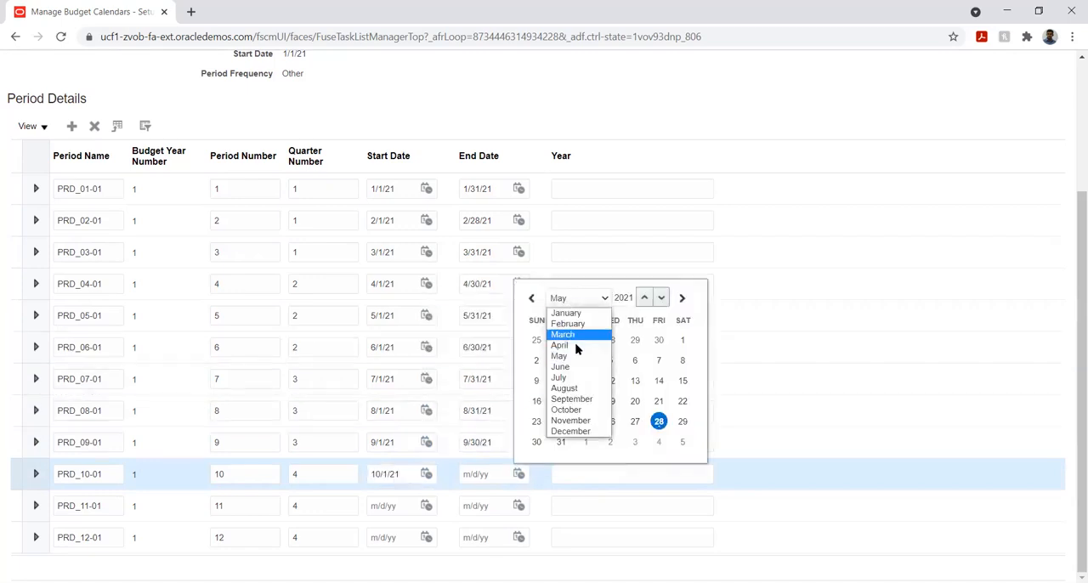
left_click(568, 410)
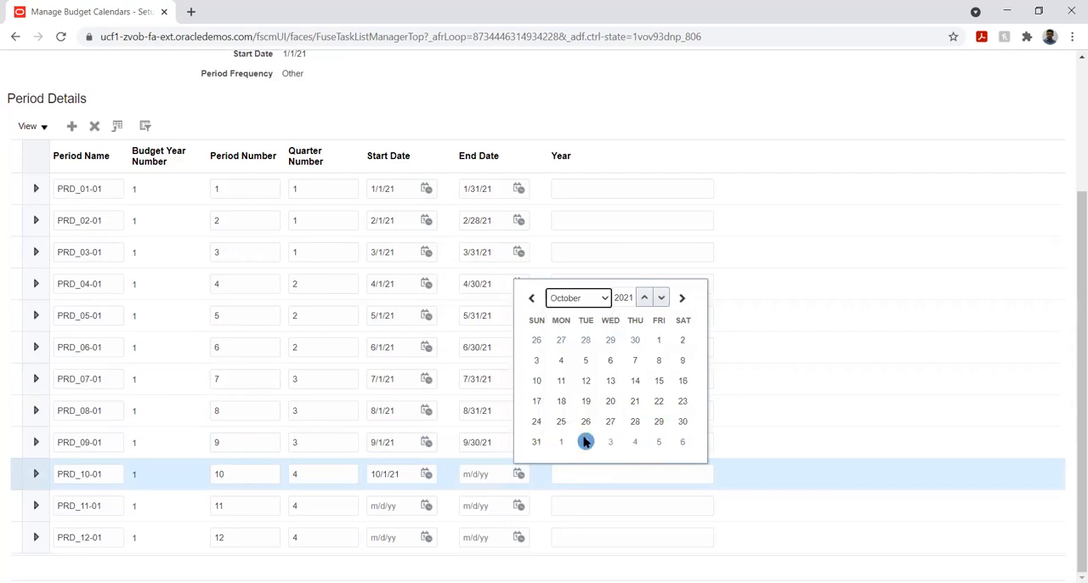
left_click(537, 442)
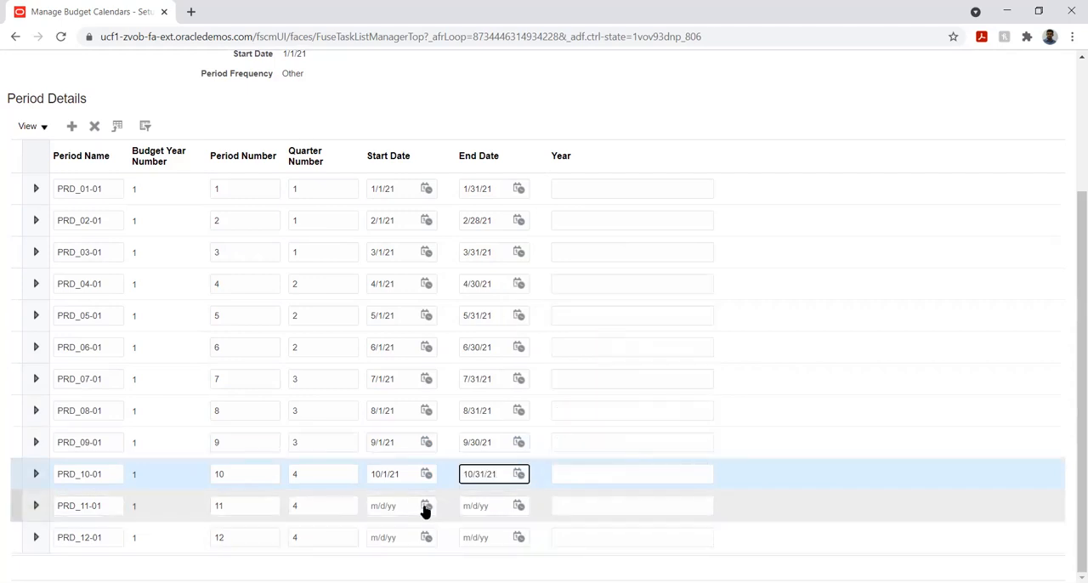
- Set period PRD_11-01 to start on 11/1/21 and end on 11/30/21
left_click(427, 505)
left_click(489, 331)
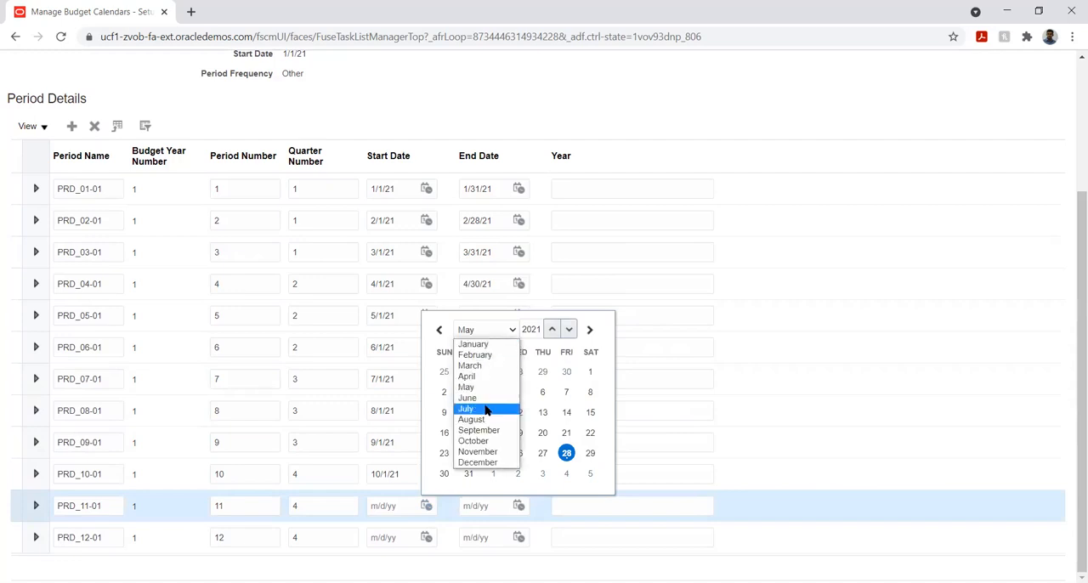
left_click(490, 450)
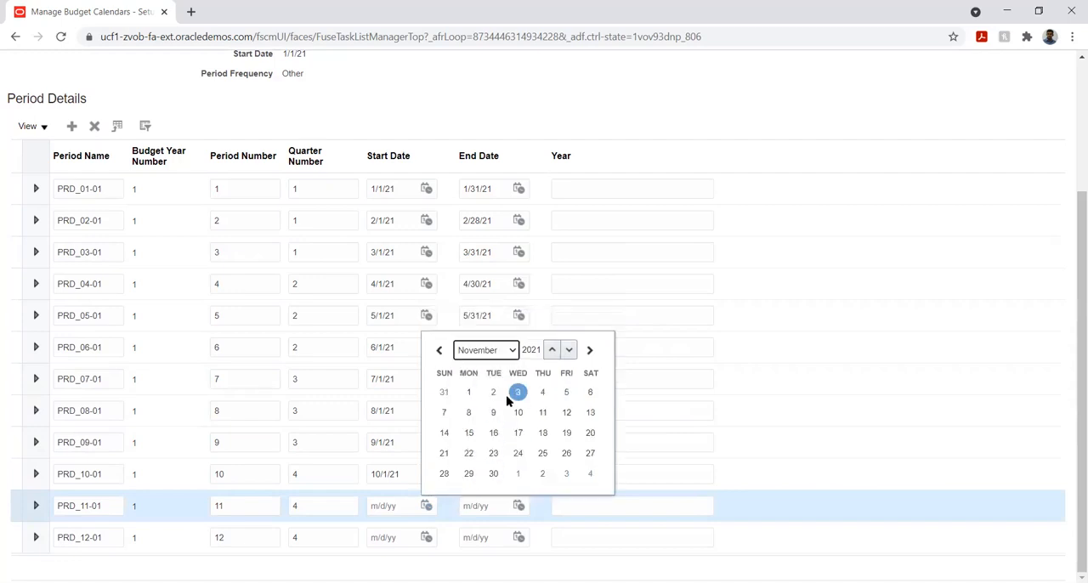
left_click(468, 392)
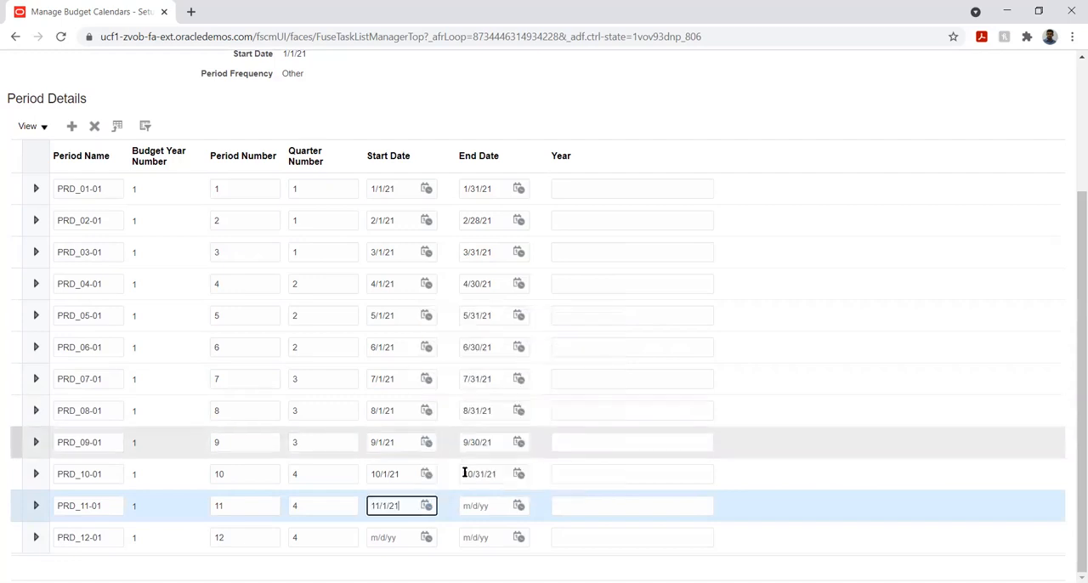
left_click(518, 506)
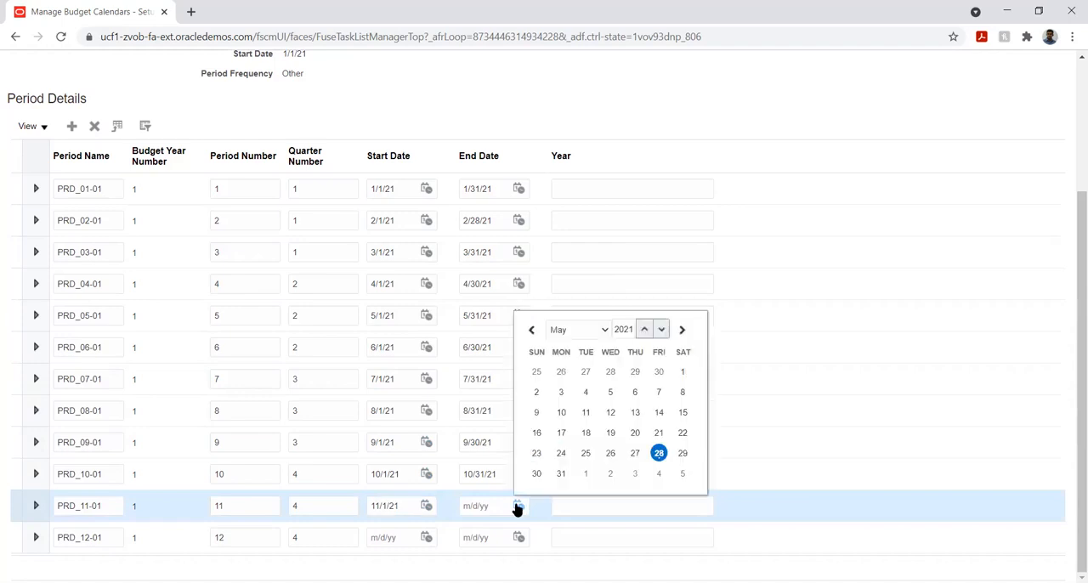
left_click(592, 331)
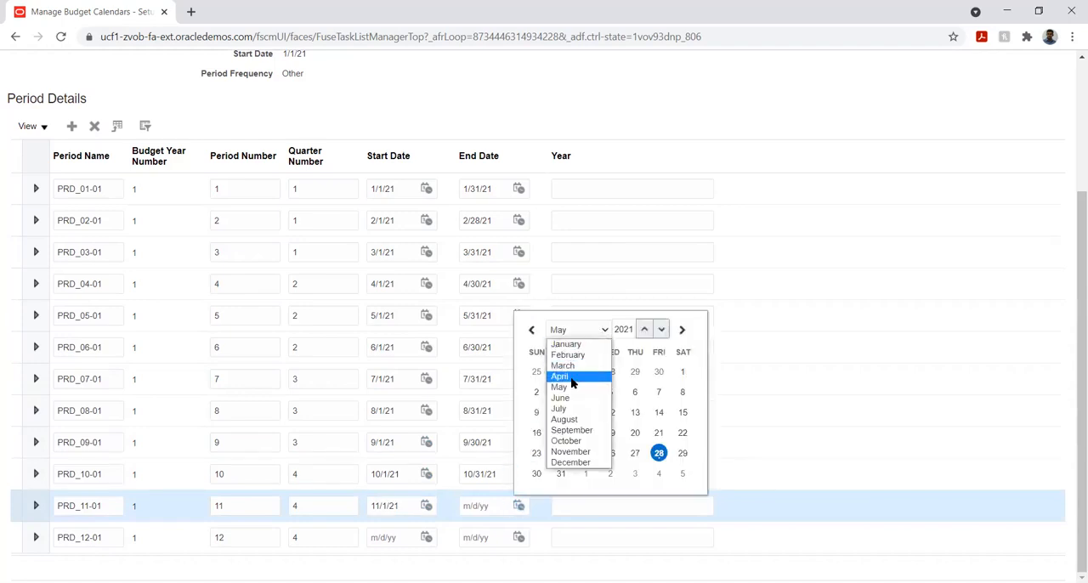
left_click(590, 453)
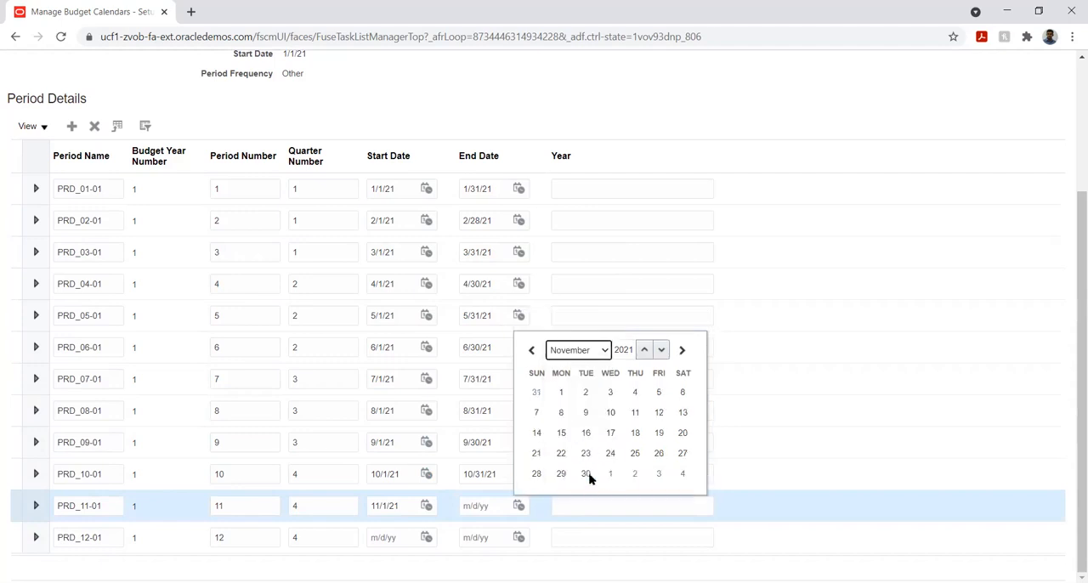
left_click(587, 477)
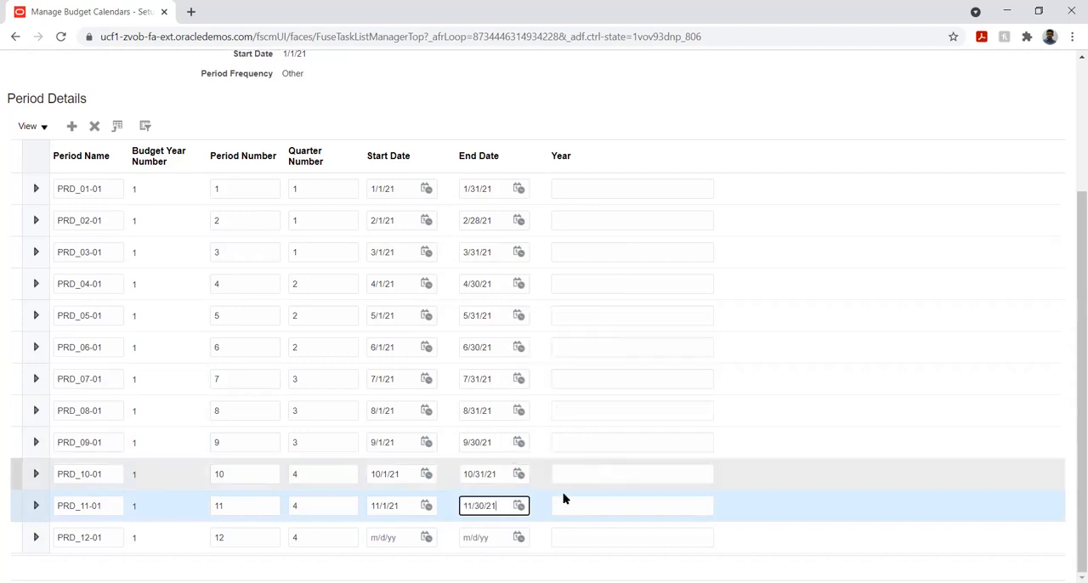
- Set period PRD_12-01 to start on 12/1/21 and end on 12/31/21
left_click(427, 538)
left_click(485, 361)
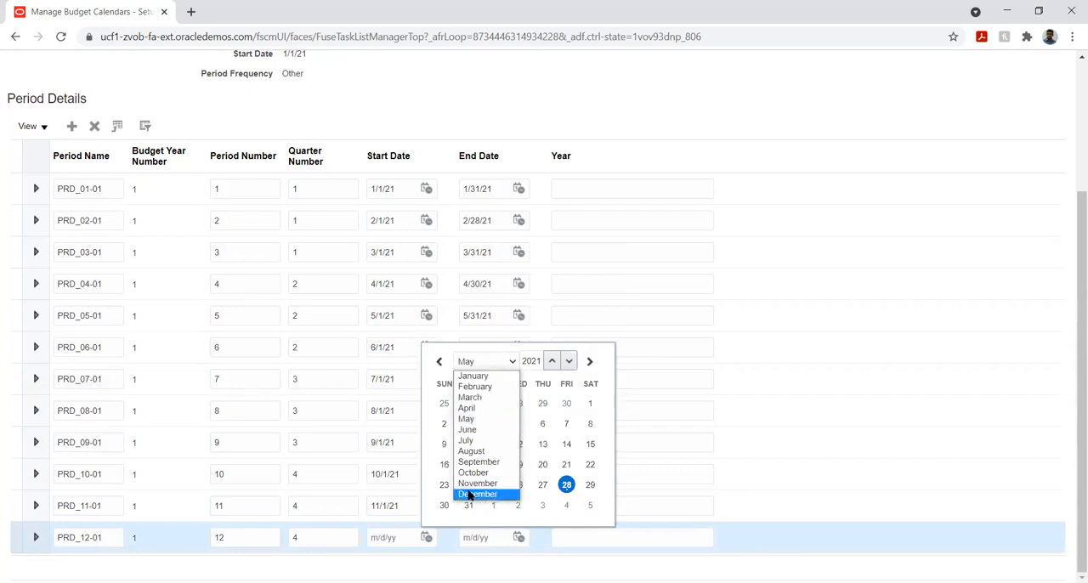
left_click(469, 496)
left_click(521, 425)
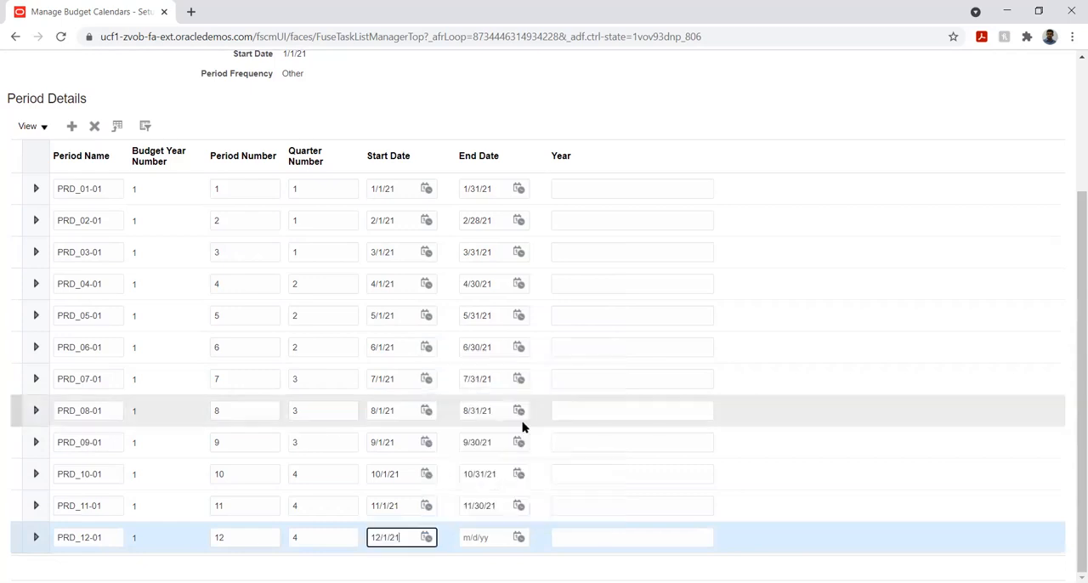
left_click(518, 538)
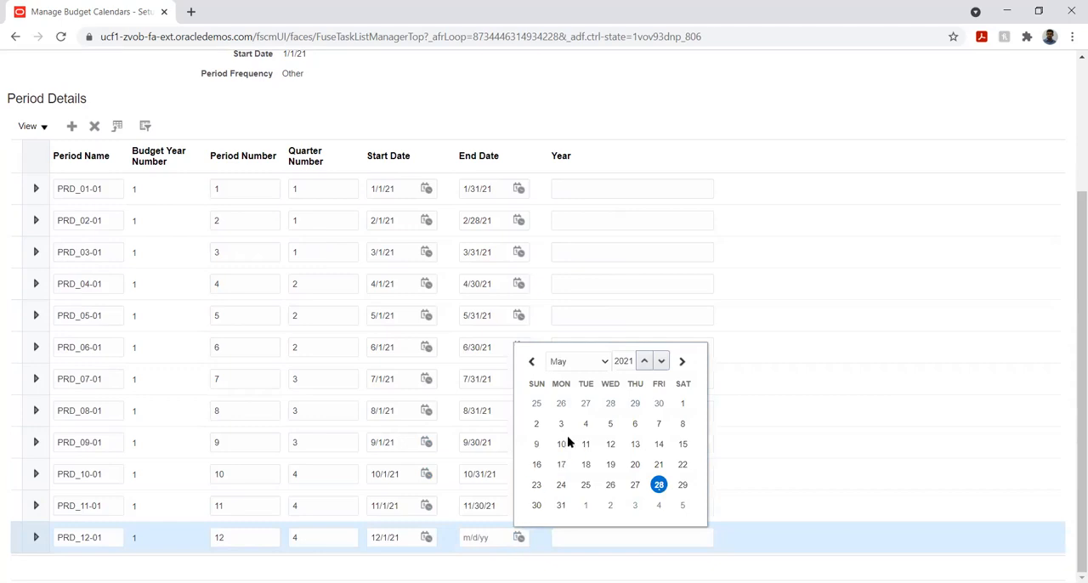
left_click(586, 362)
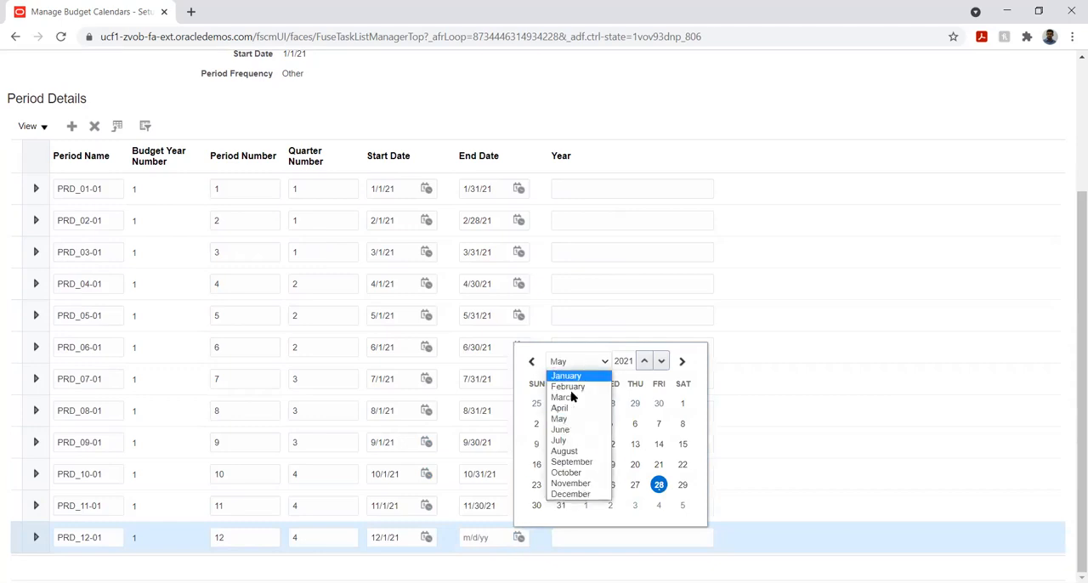
left_click(577, 495)
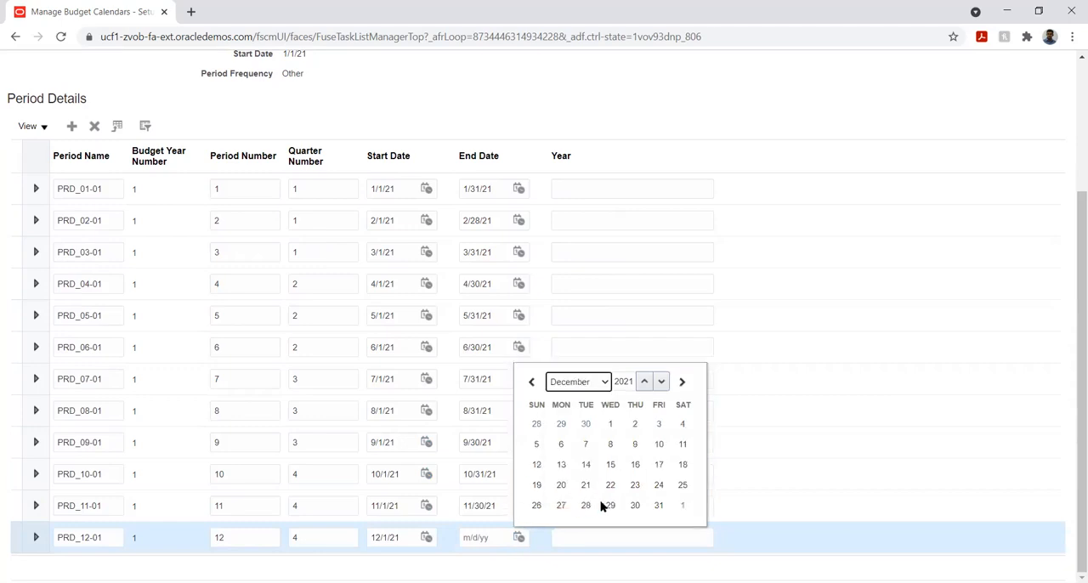
left_click(659, 506)
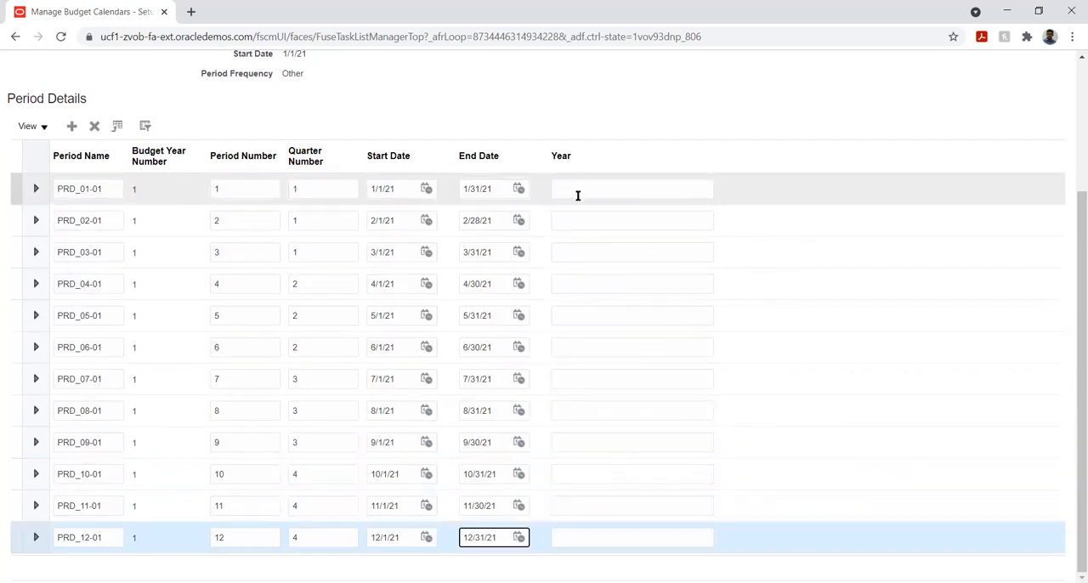
- Enter 2021 as the year for all twelve periods, PRD_01-01 through PRD_12-01
left_click(574, 188)
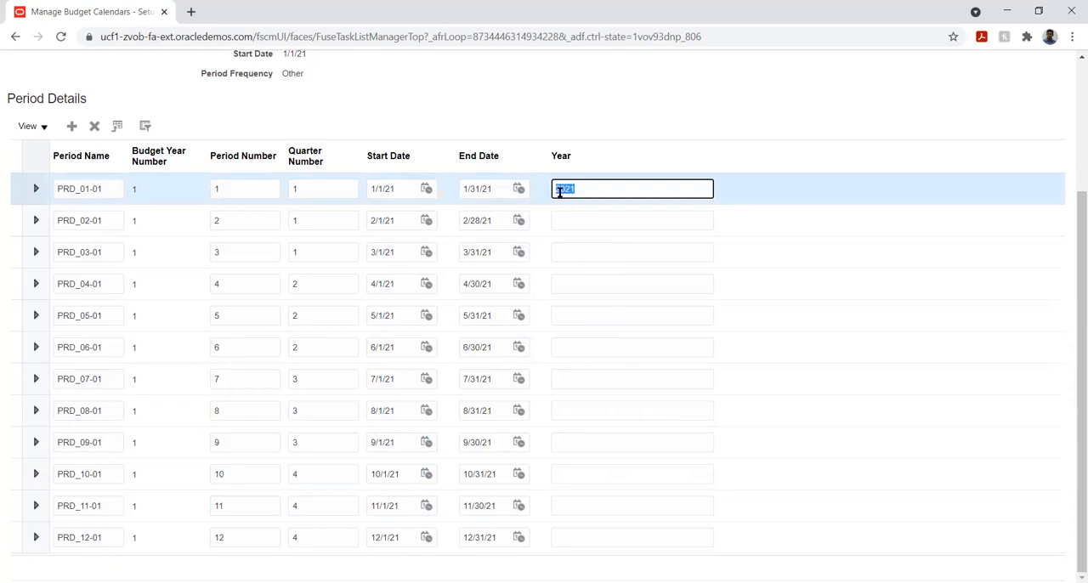
left_click(592, 221)
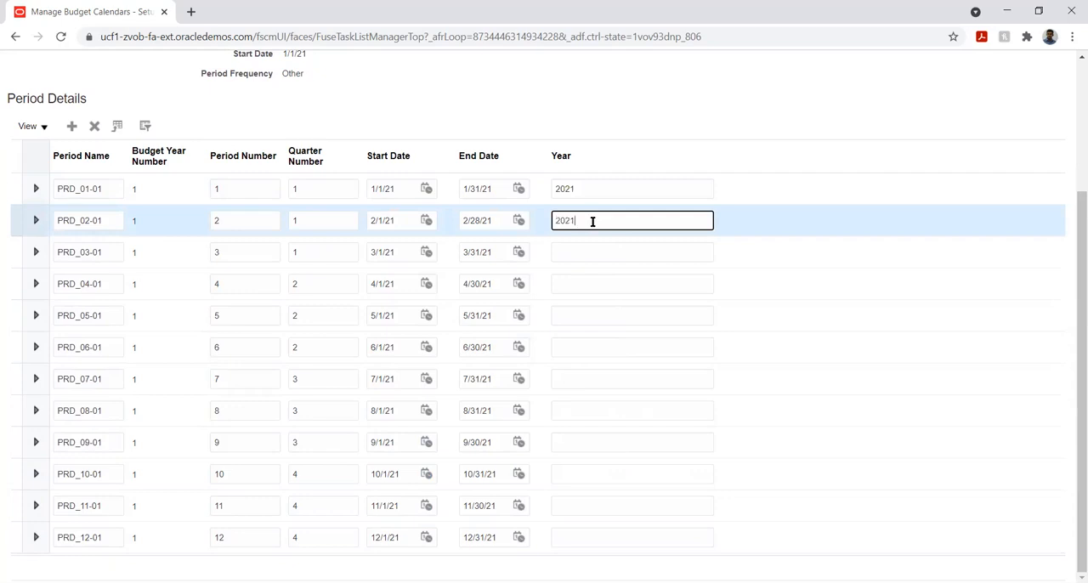
left_click(577, 253)
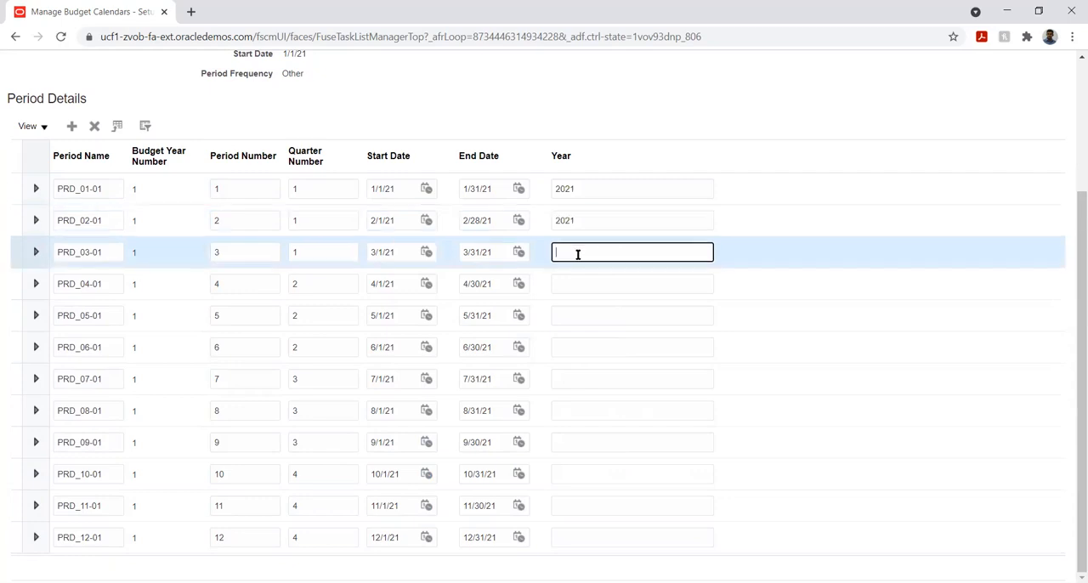
type("2021")
left_click(583, 280)
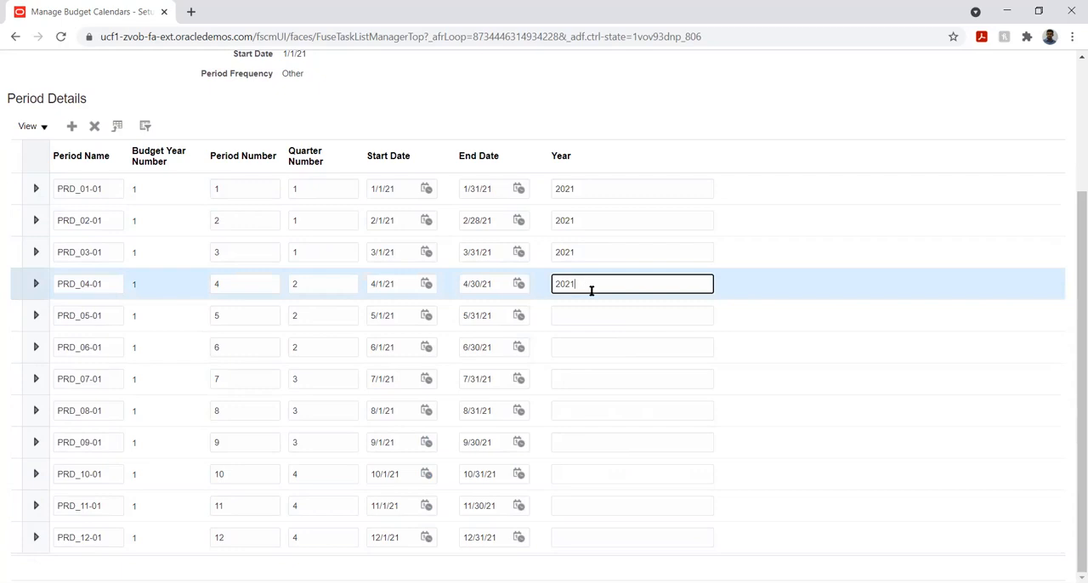
left_click(608, 321)
type("2021")
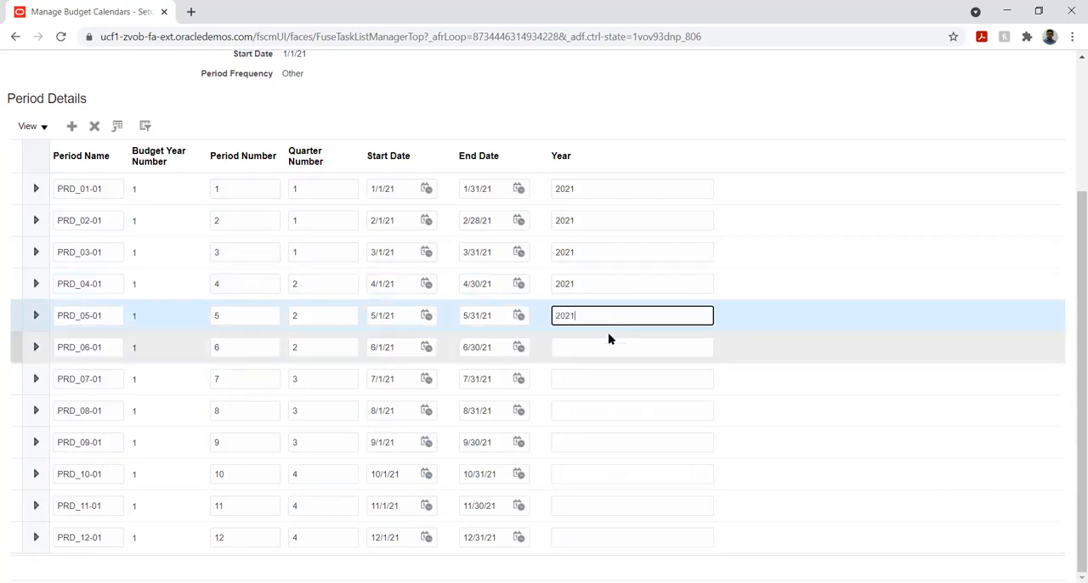
left_click(599, 348)
type("2021")
left_click(591, 380)
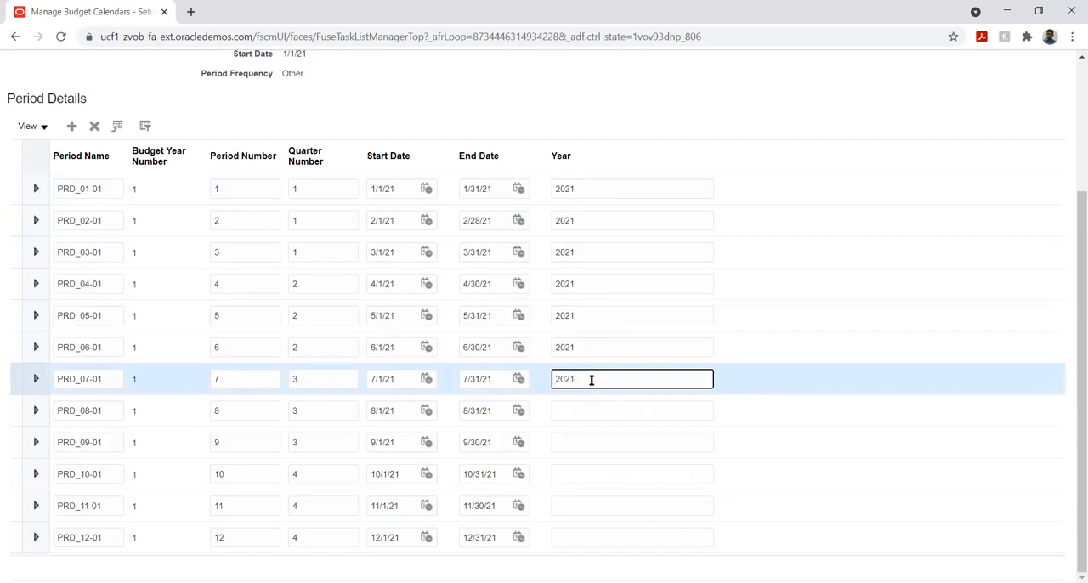
left_click(576, 409)
type("2021")
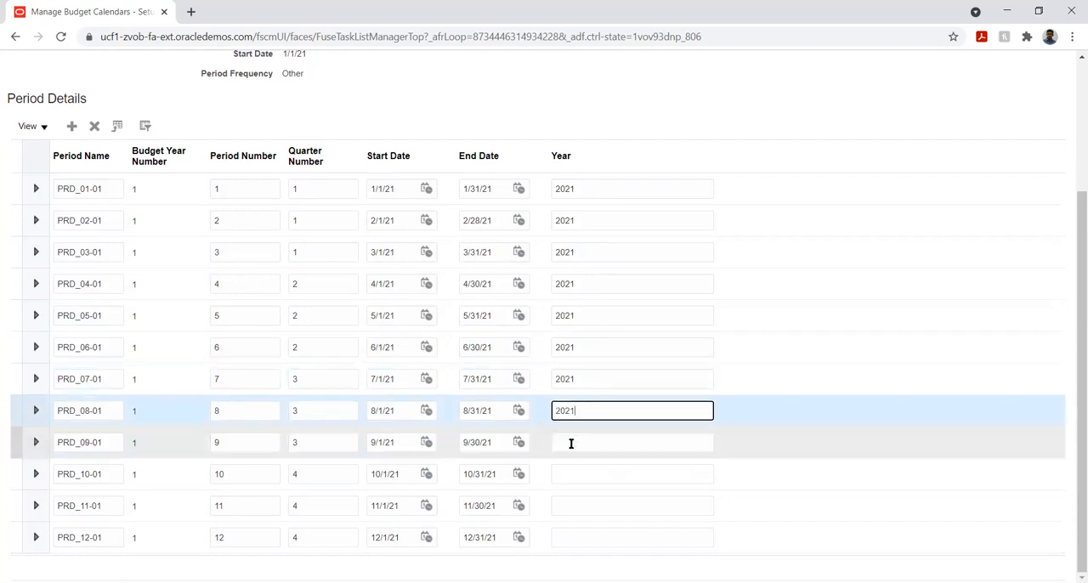
left_click(572, 443)
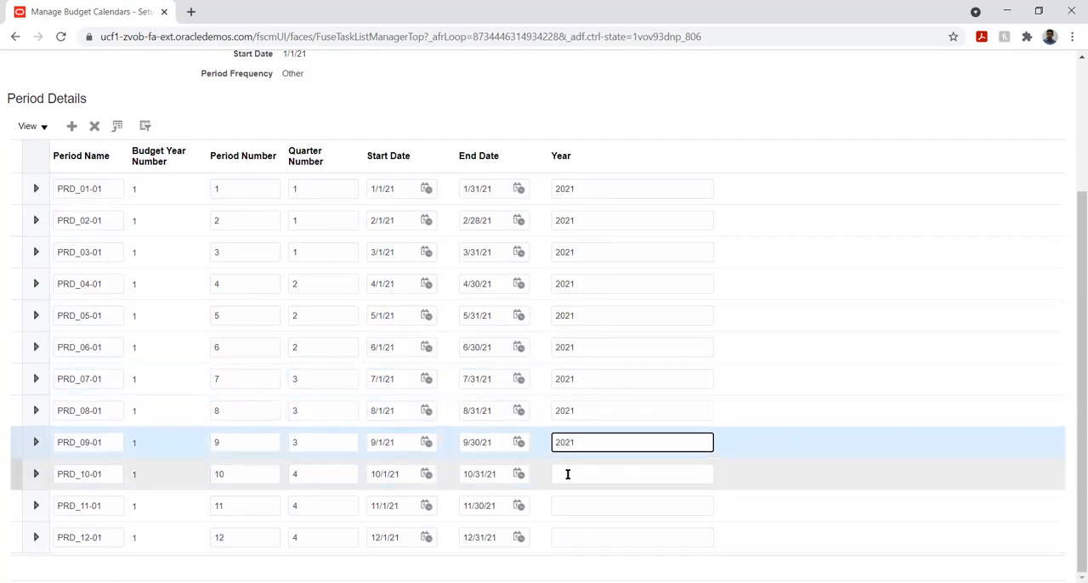
left_click(574, 471)
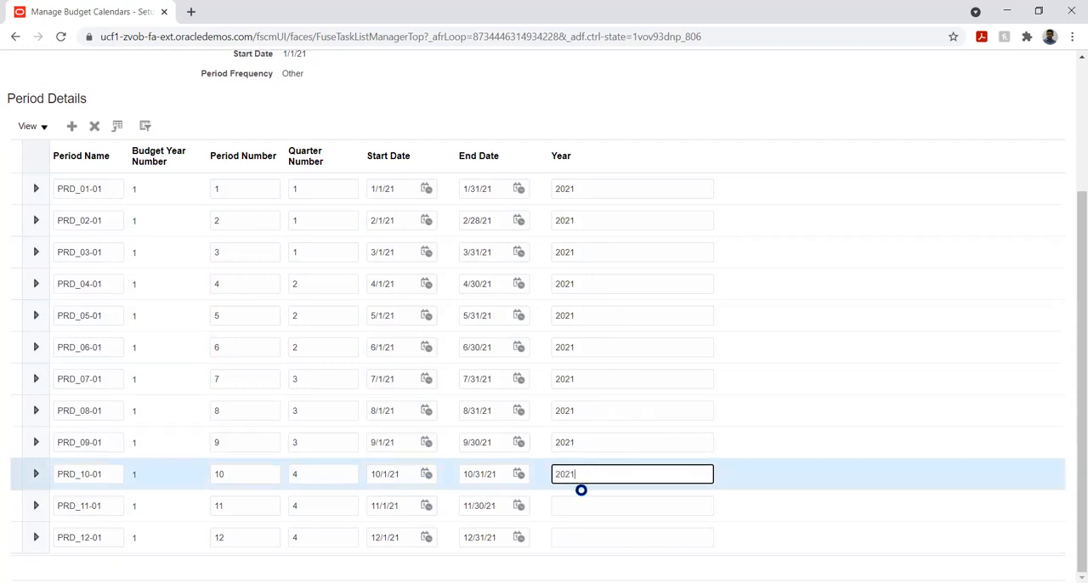
left_click(579, 507)
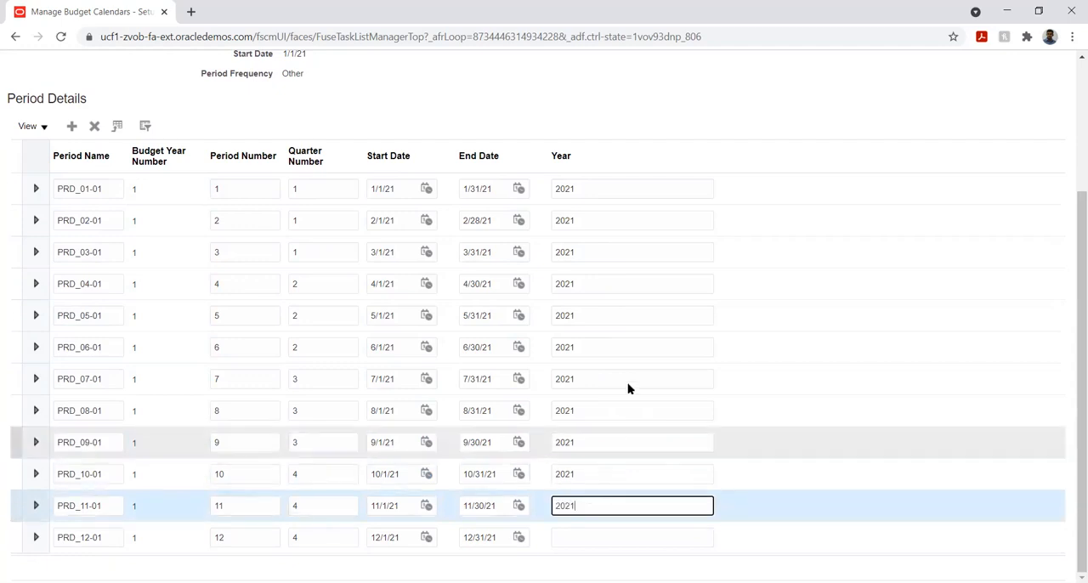
left_click(585, 537)
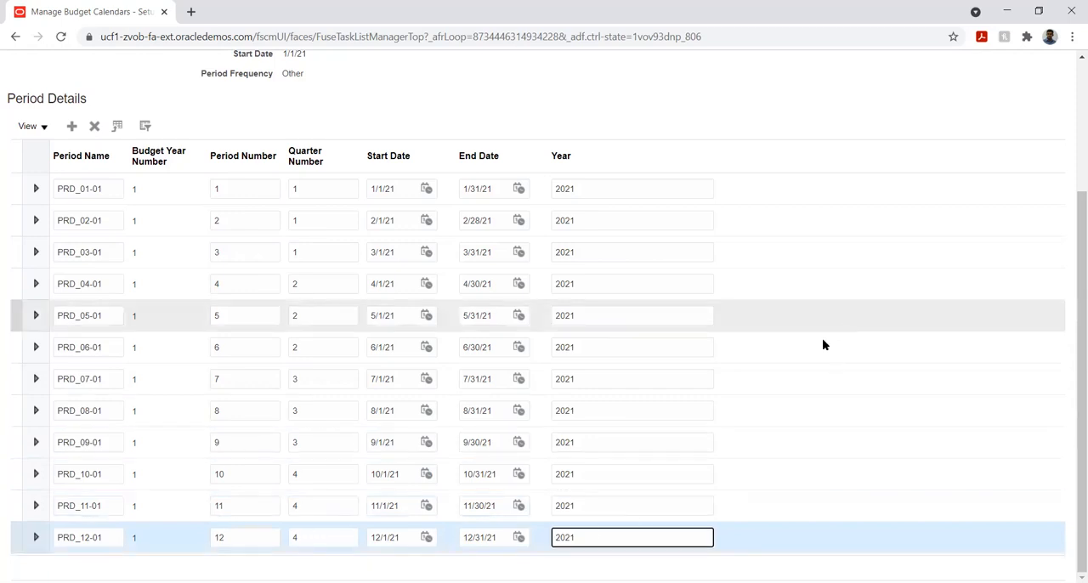
- Save and close the Metro Budget calendar, and return to the implementation project's task list
left_click_drag(1070, 309, 1072, 126)
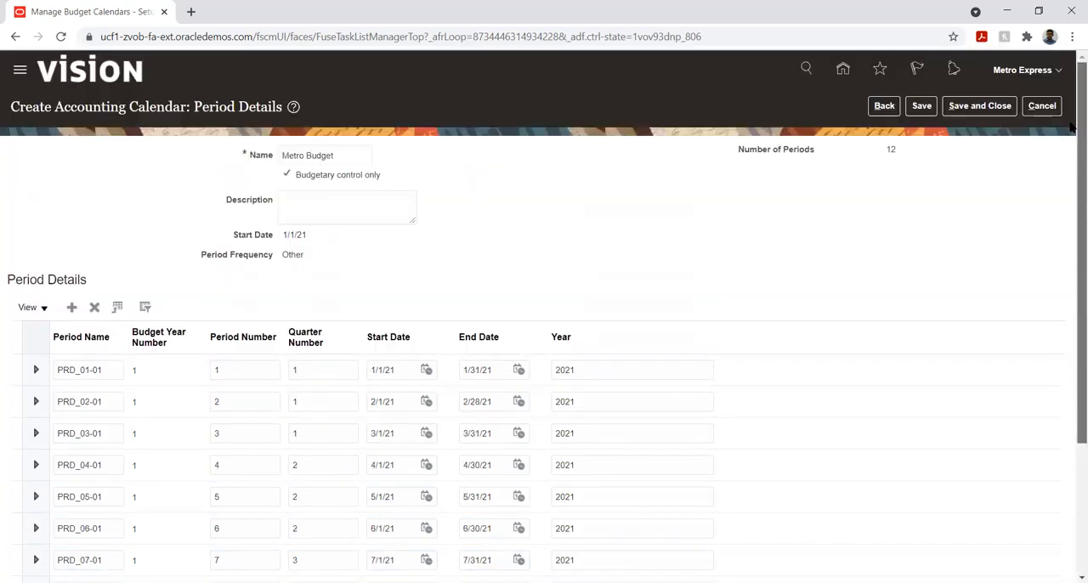
left_click(919, 109)
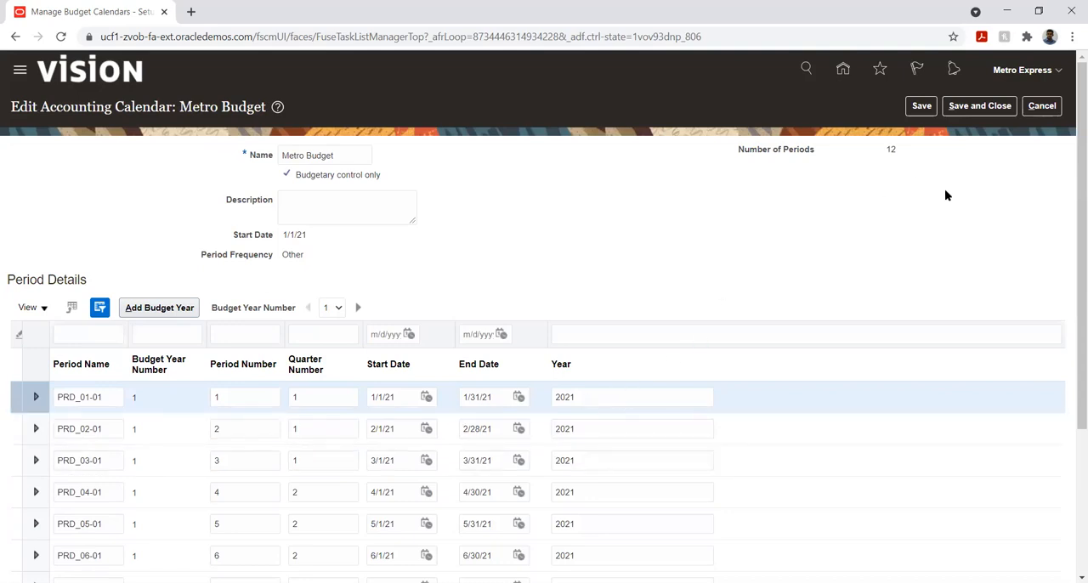
left_click(972, 107)
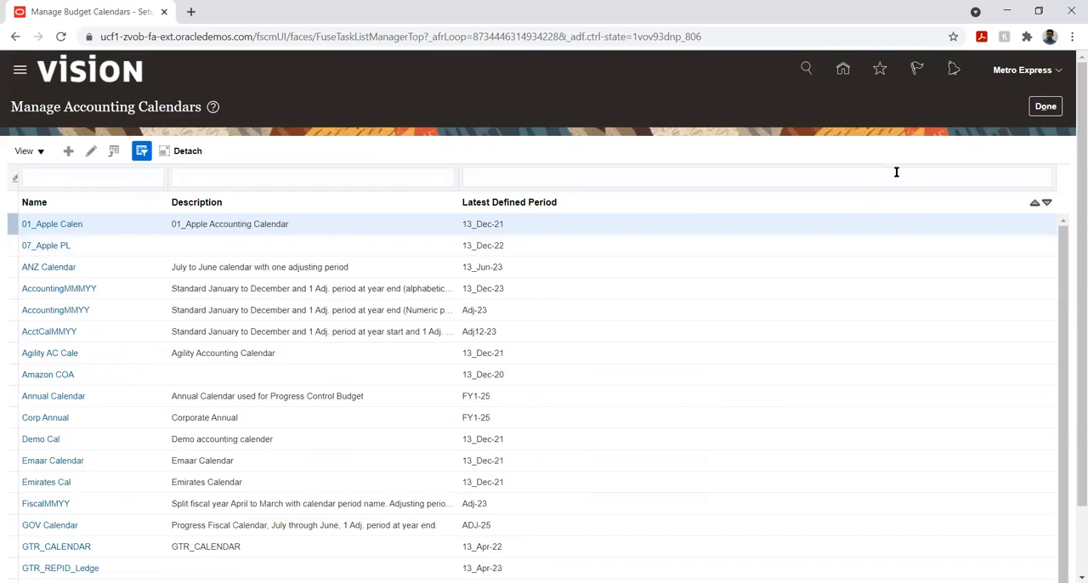
left_click(1052, 105)
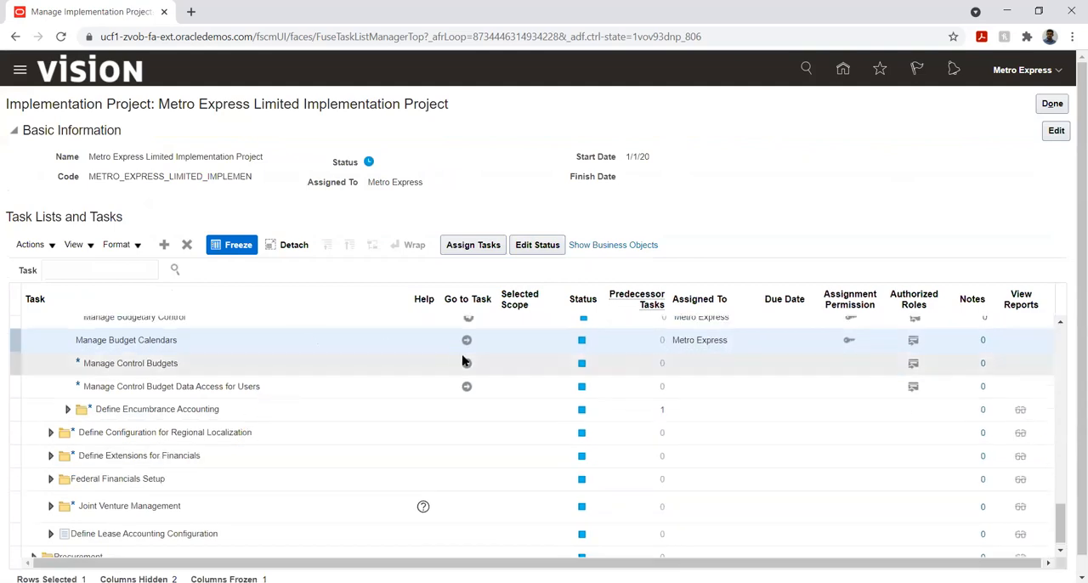
- Open the Manage Control Budgets task and start a new control budget named Metro Budget
left_click(467, 364)
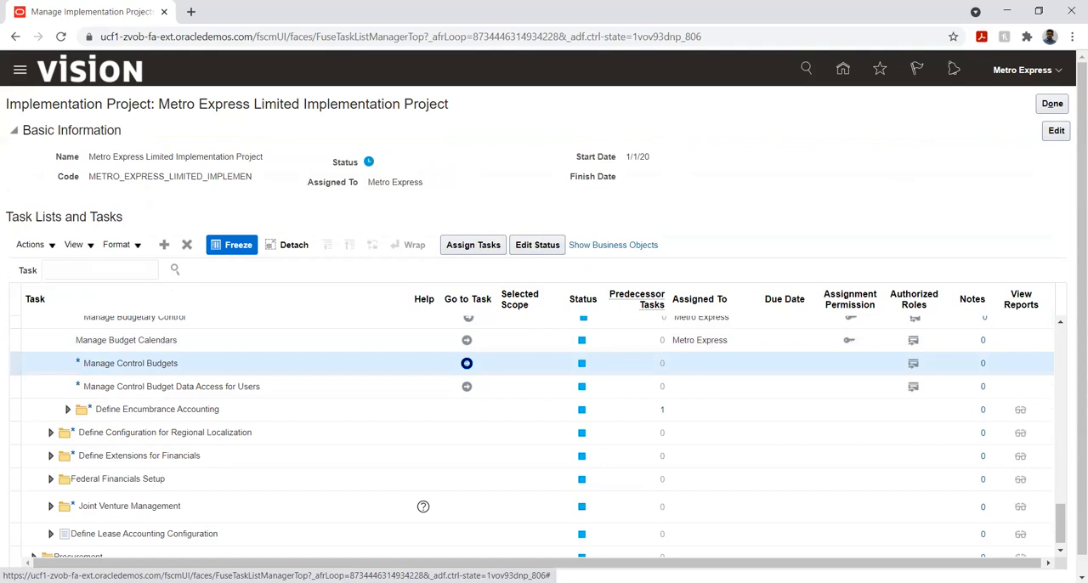
left_click(466, 363)
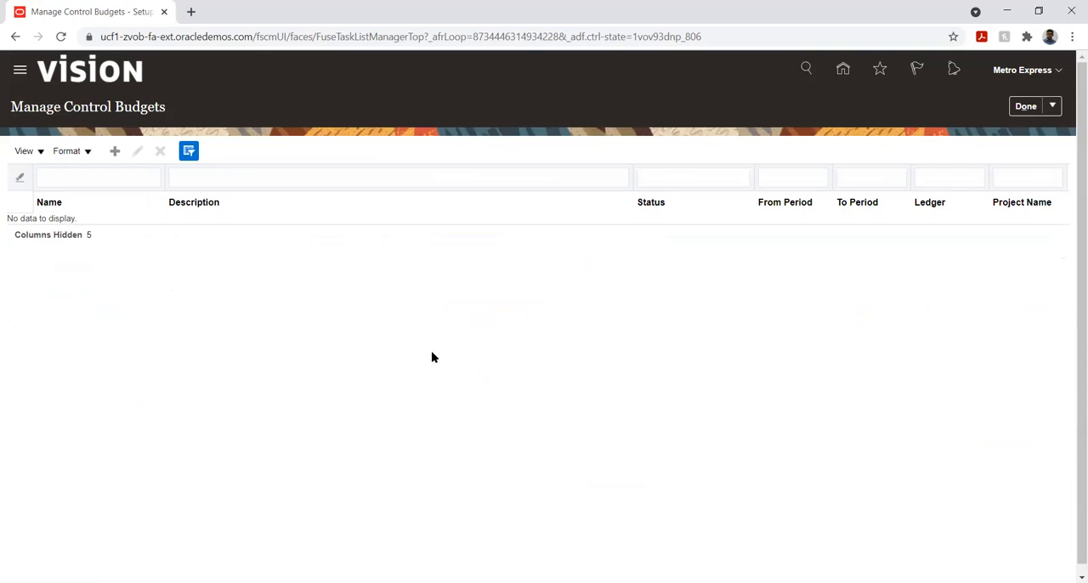
left_click(114, 152)
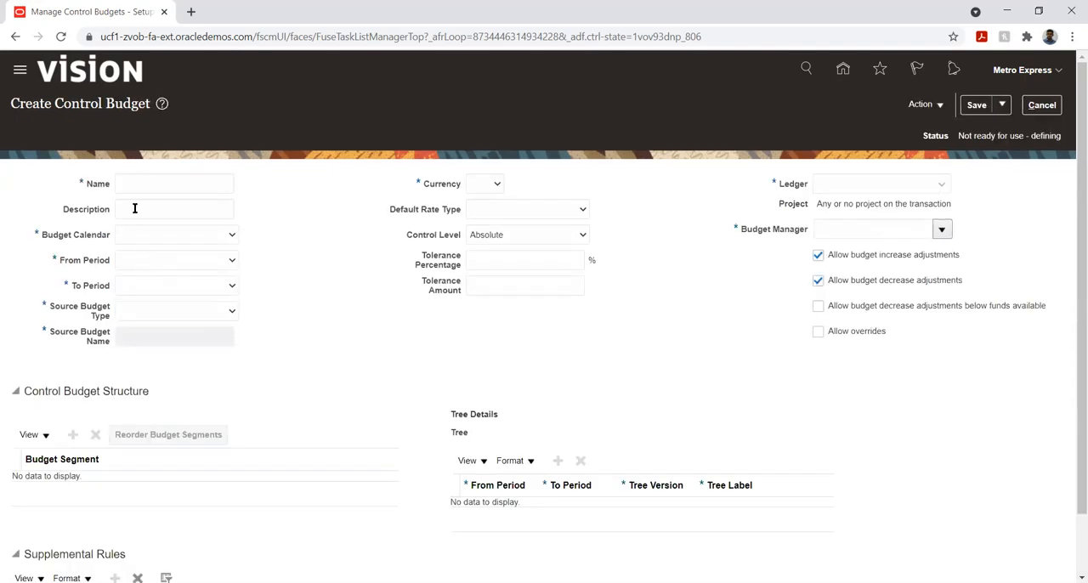
left_click(145, 185)
type("Metro Budget")
key("Tab")
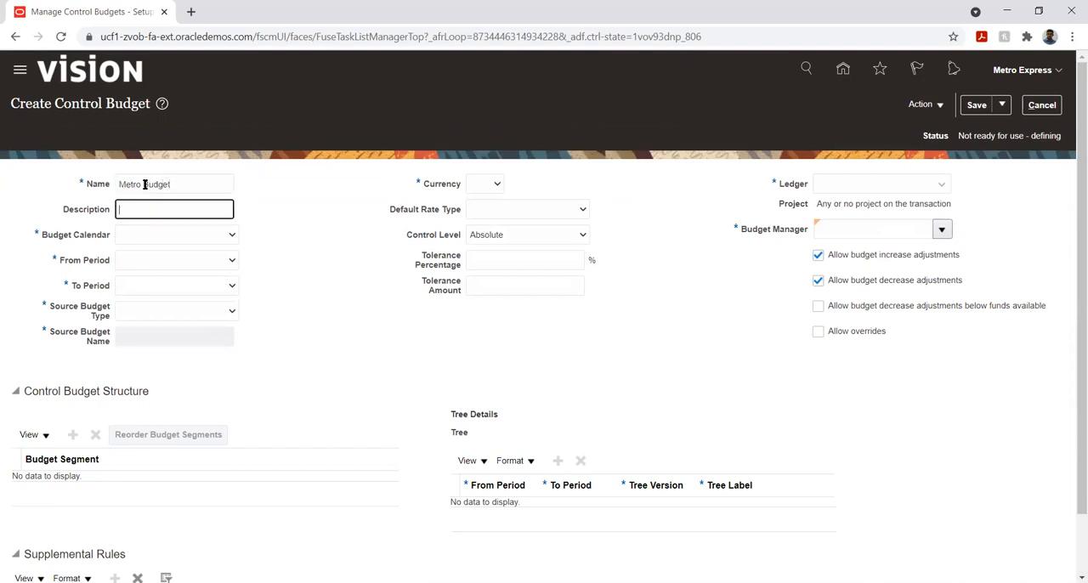
- Assign the Metro Budget calendar to the control budget and set its From Period to PRD_01-01
key("Tab")
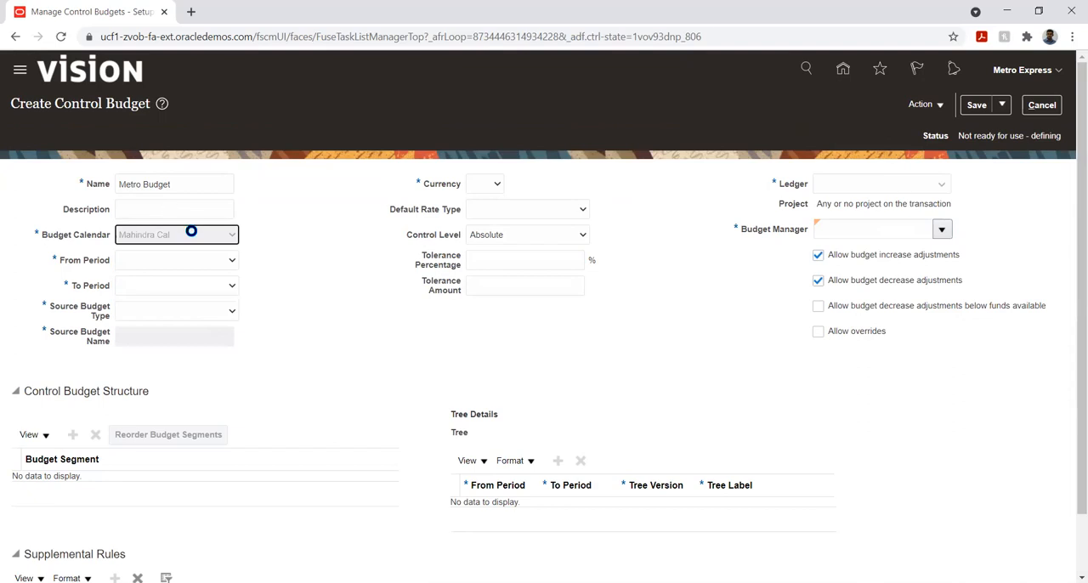
key("m")
key("m")
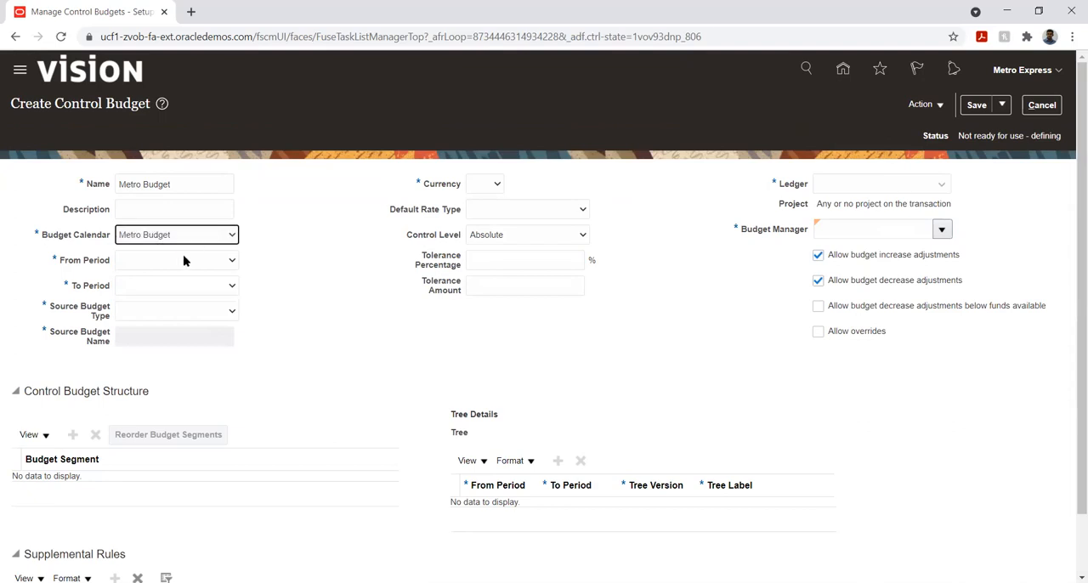
left_click(184, 260)
left_click(160, 285)
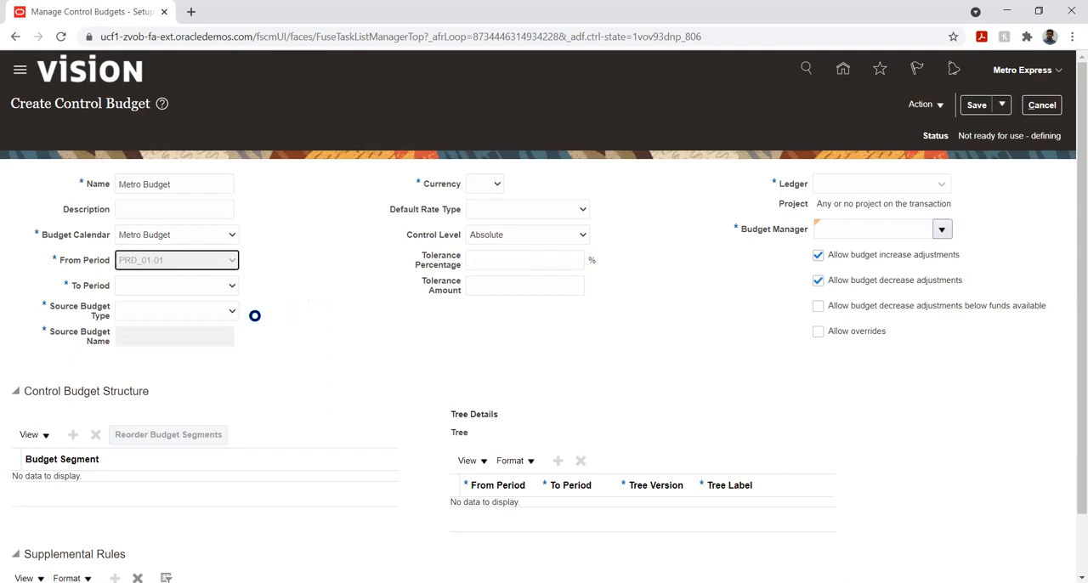
- Set the control budget's To Period to PRD_12-01 and its Source Budget Type to Other
left_click(208, 293)
left_click(157, 429)
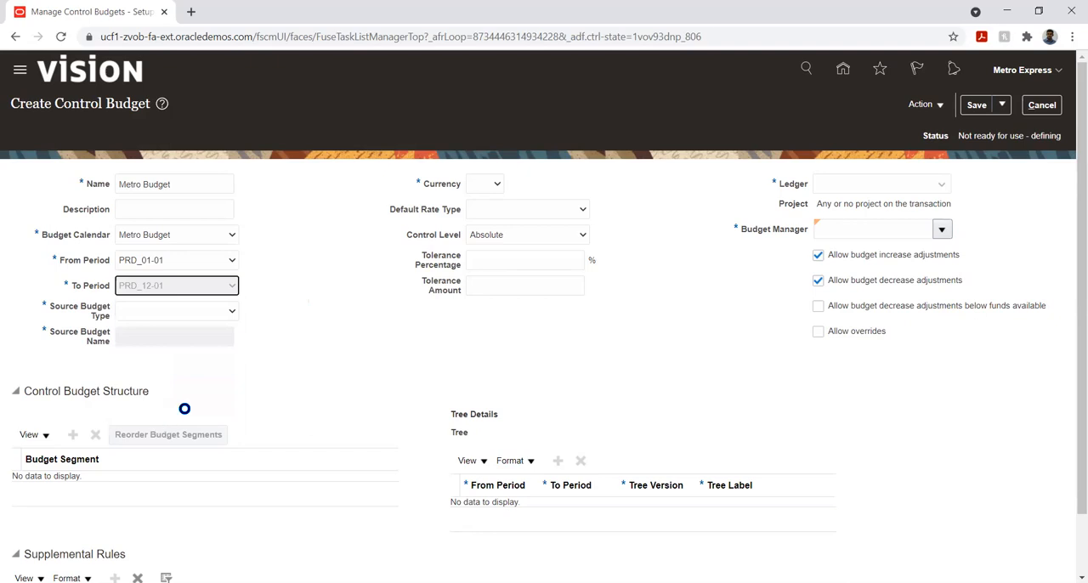
left_click(201, 317)
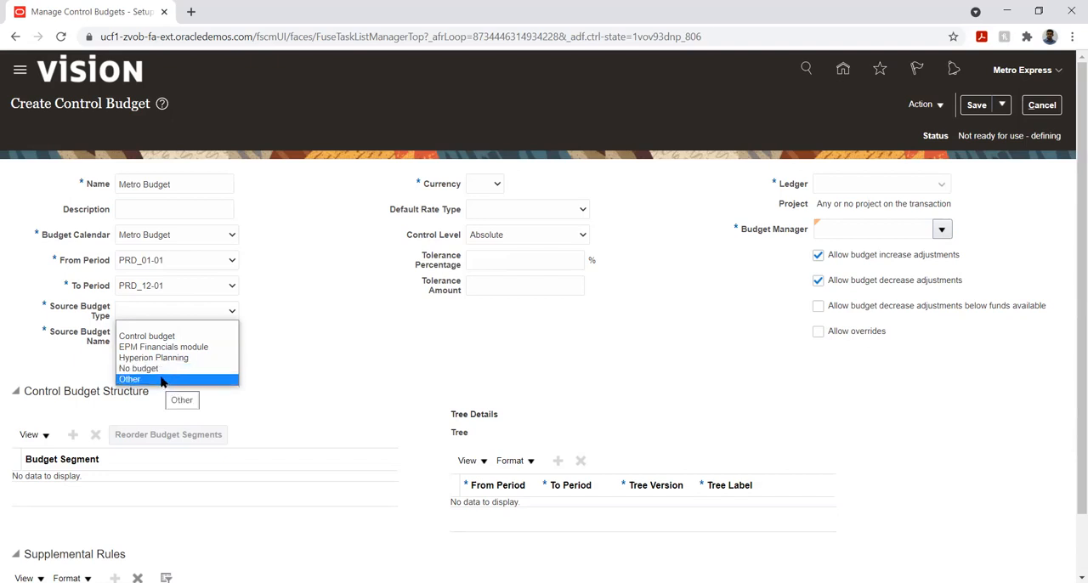
left_click(160, 379)
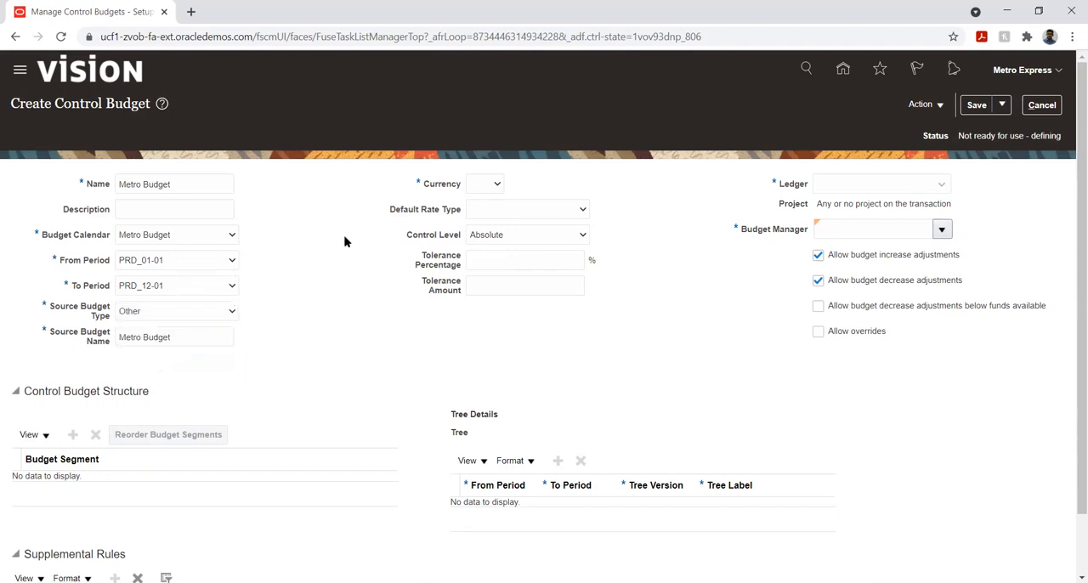
- Set the control budget's currency to MUR - Mauritius Rupee
left_click(486, 186)
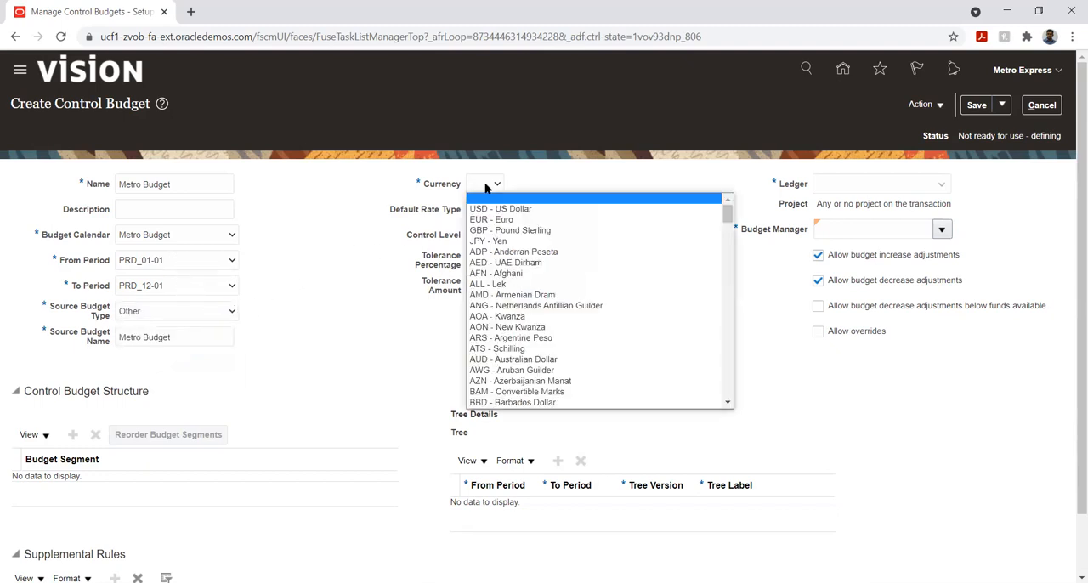
scroll(548, 268, "down", 10)
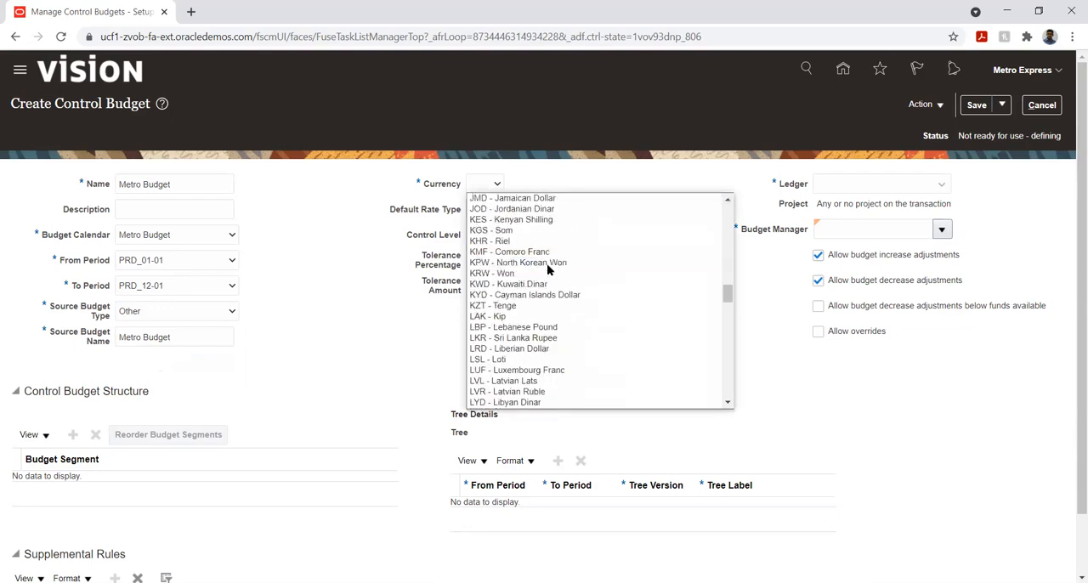
scroll(548, 268, "down", 8)
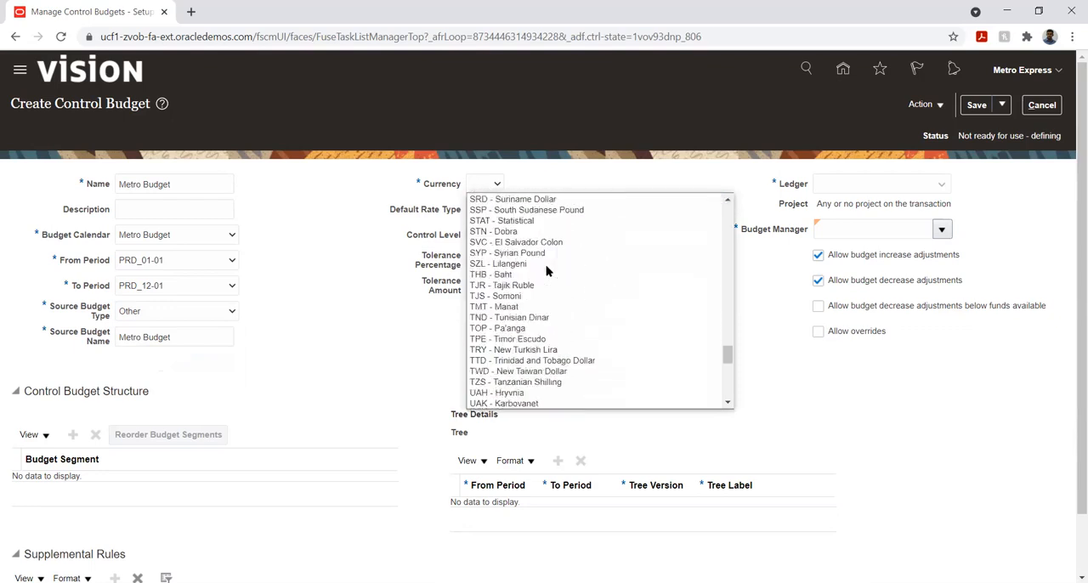
scroll(548, 269, "down", 3)
key("m")
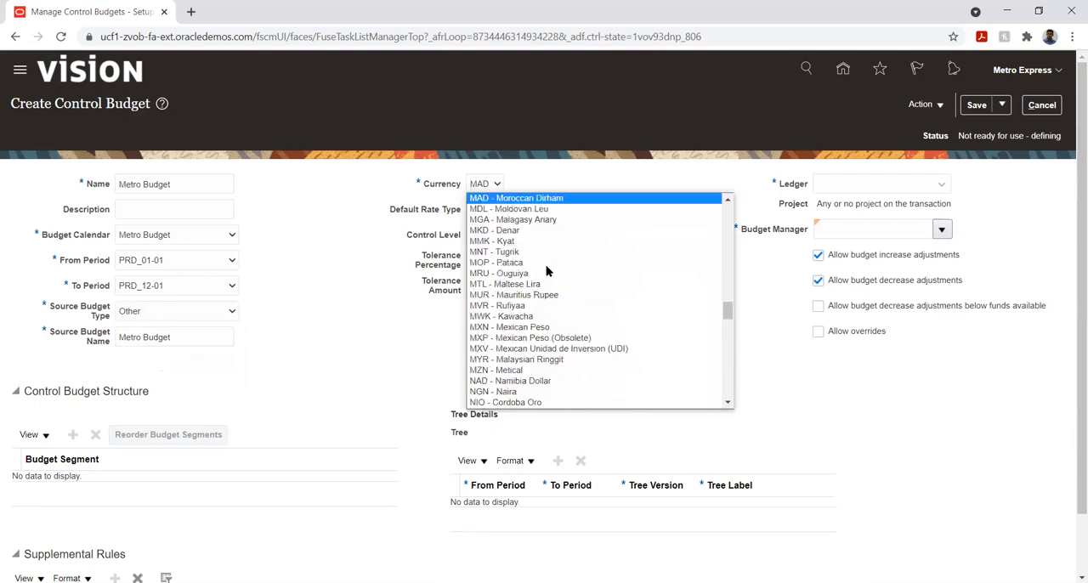
key("Down")
key("Down")
key("Down")
key("Down")
key("Down")
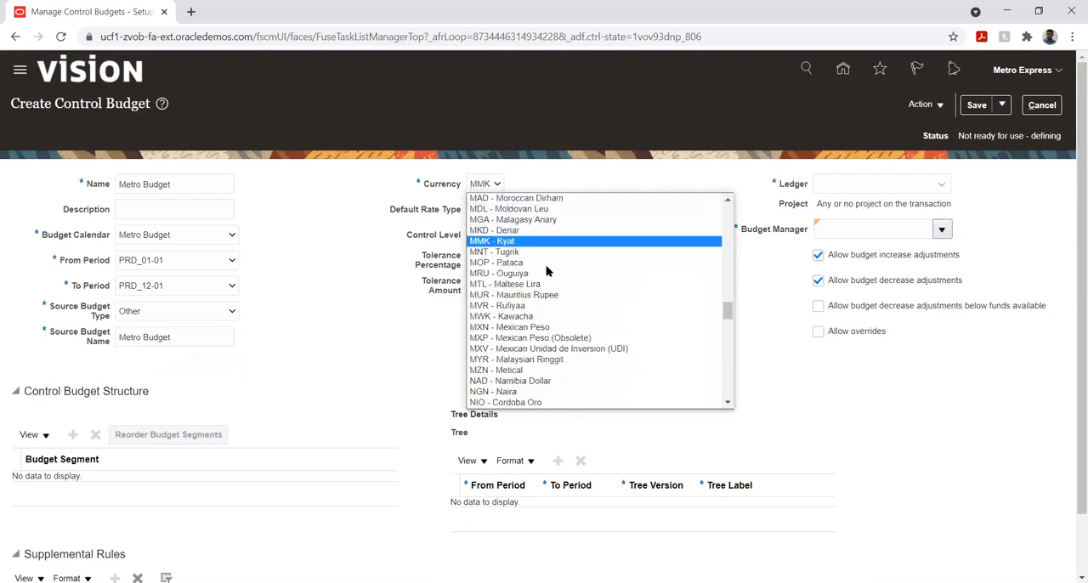
key("Down")
key("Down")
key("Down")
key("Down")
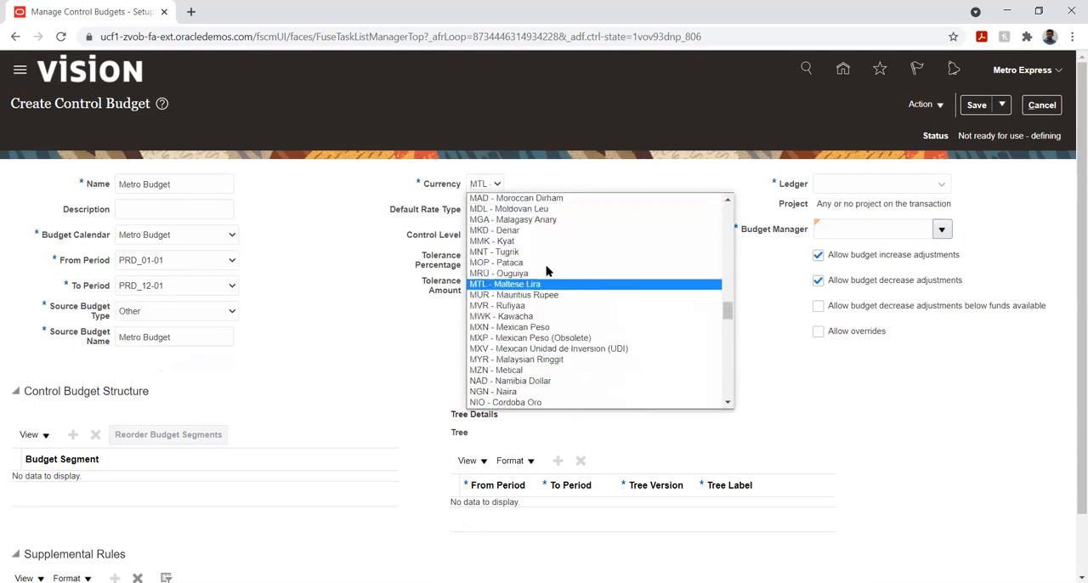
key("Return")
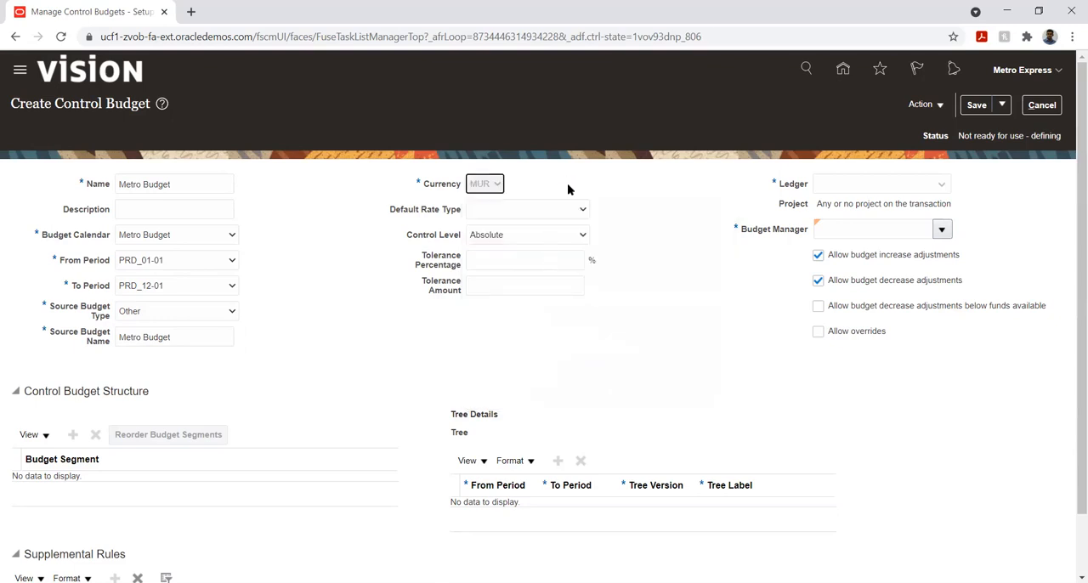
- Set the control budget's Default Rate Type to Corporate and open the Control Level choices
left_click(569, 212)
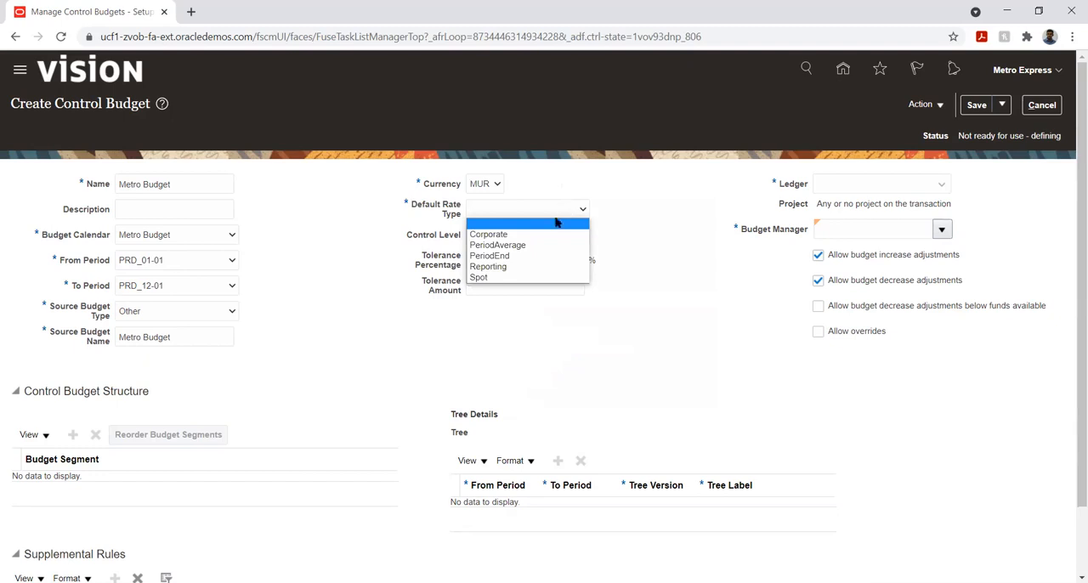
left_click(533, 236)
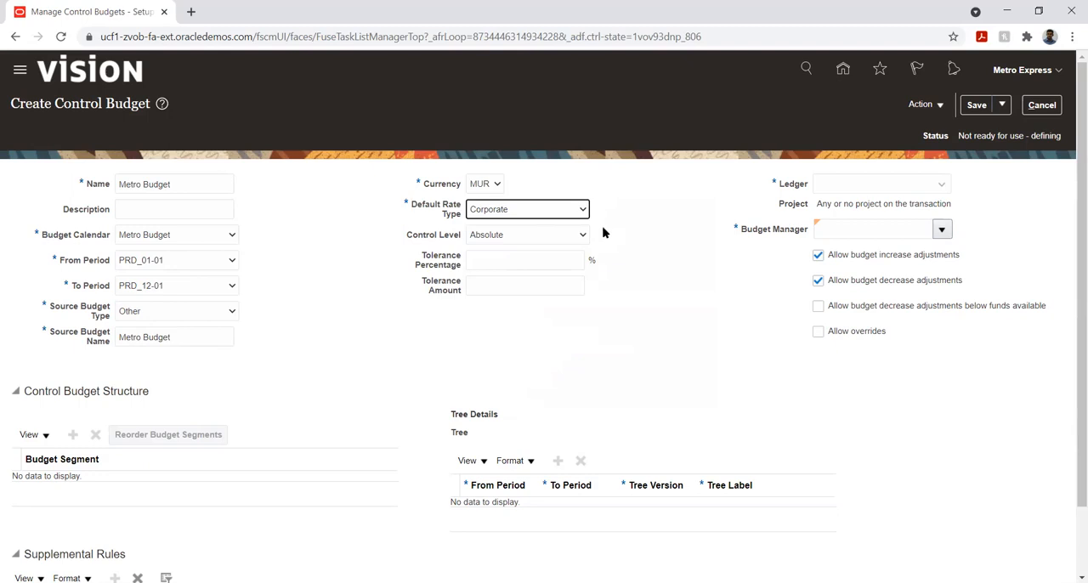
left_click(554, 239)
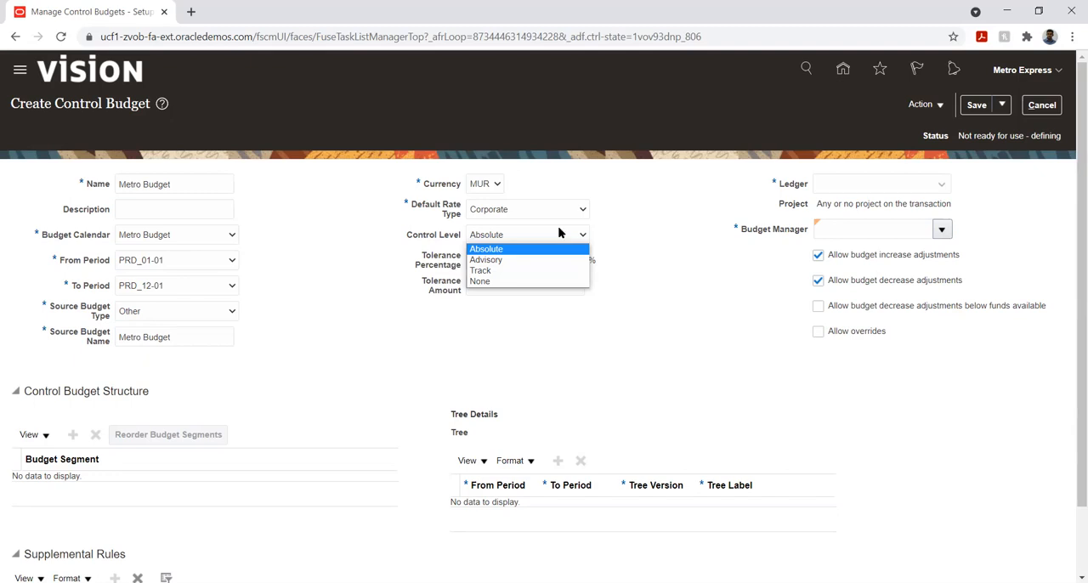
- Set the control budget's Control Level to Absolute and leave the tolerance percentage empty
left_click(507, 250)
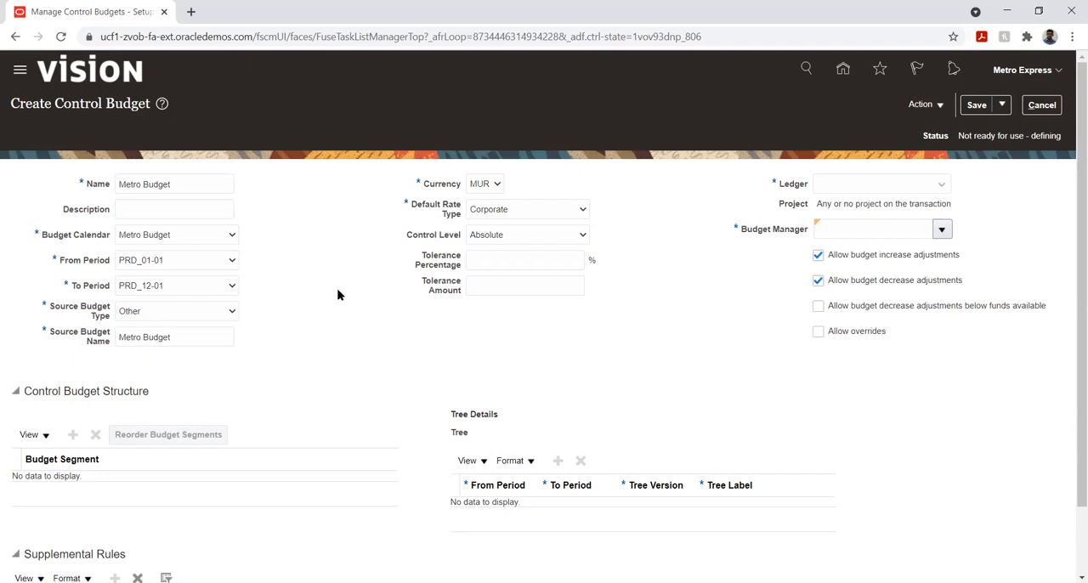
left_click(490, 263)
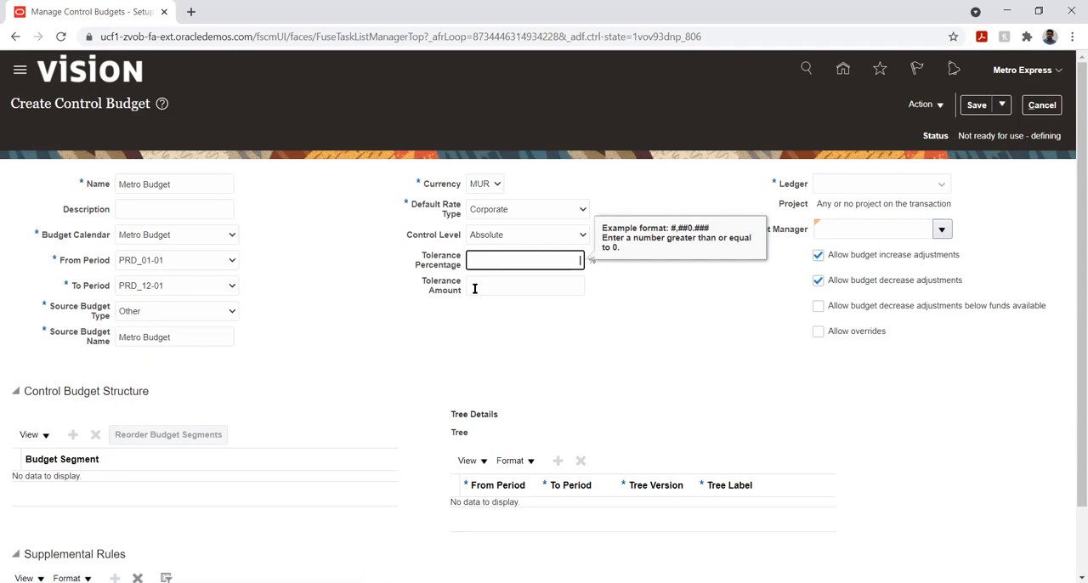
left_click(565, 321)
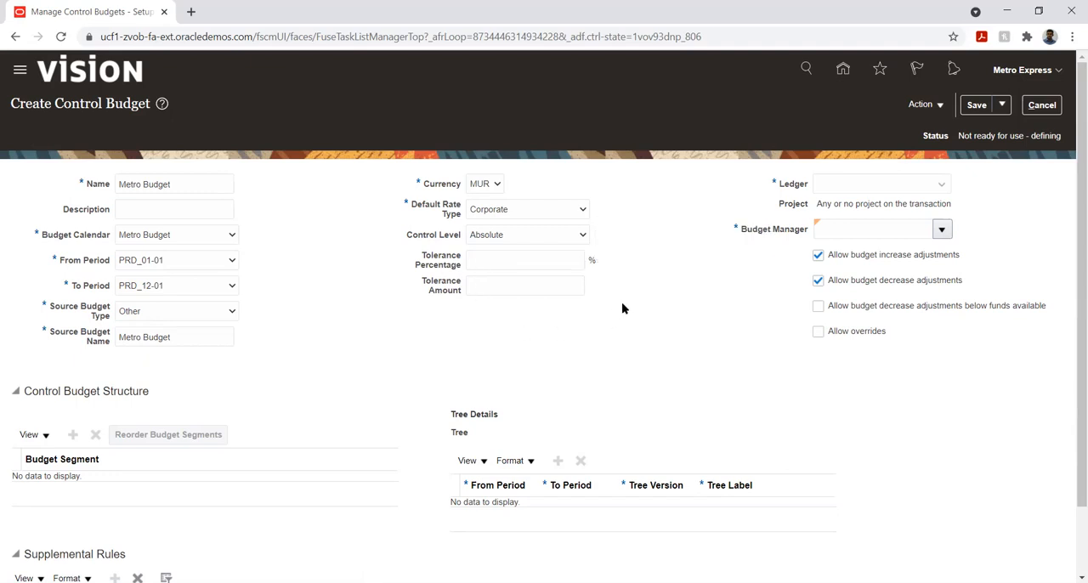
- Set the control budget's Ledger to Metro Express Mauritius PL and select the Budget Manager
left_click(905, 189)
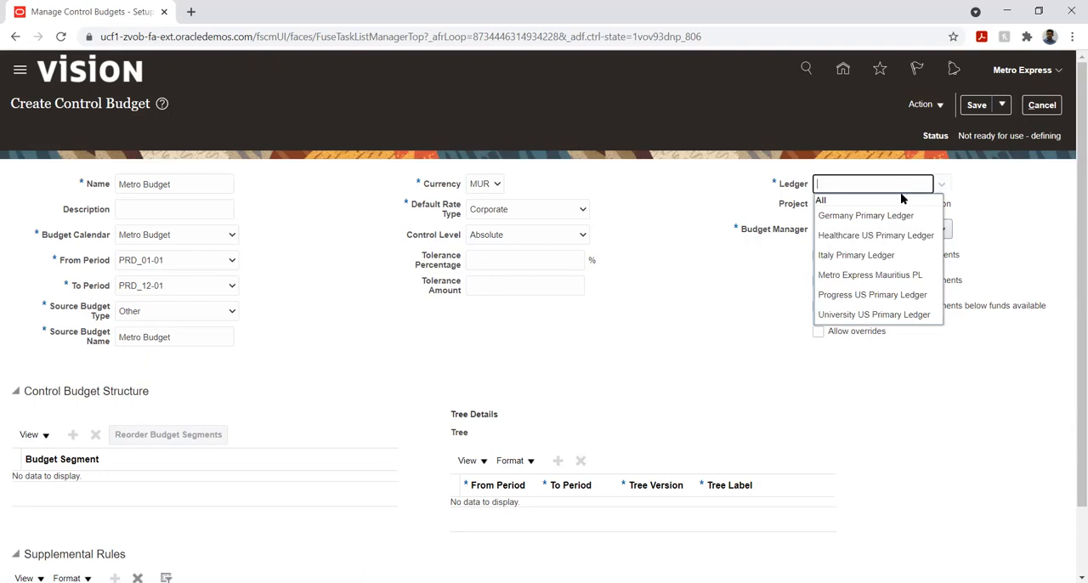
type("met")
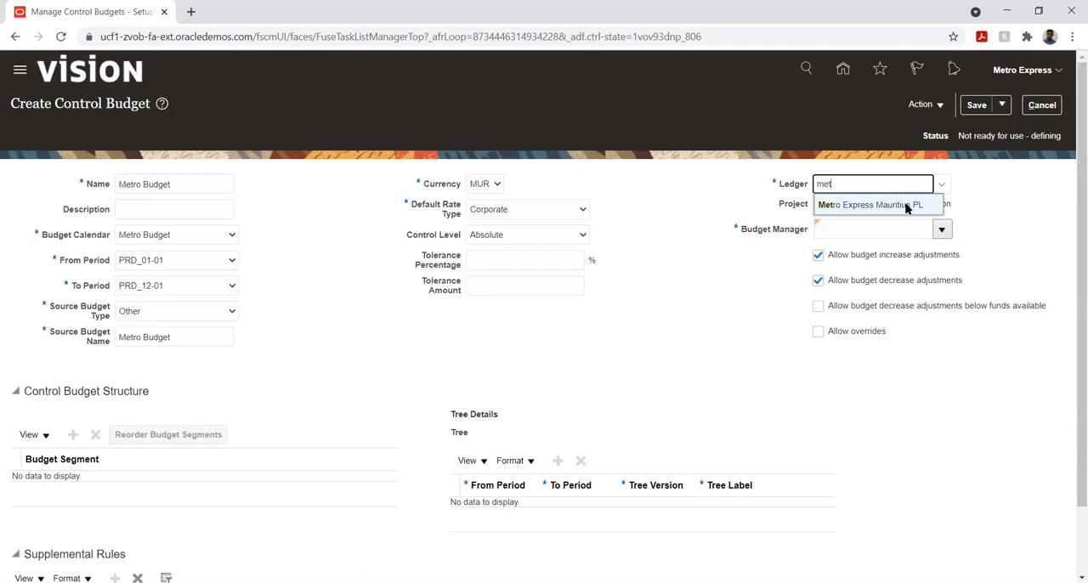
left_click(883, 205)
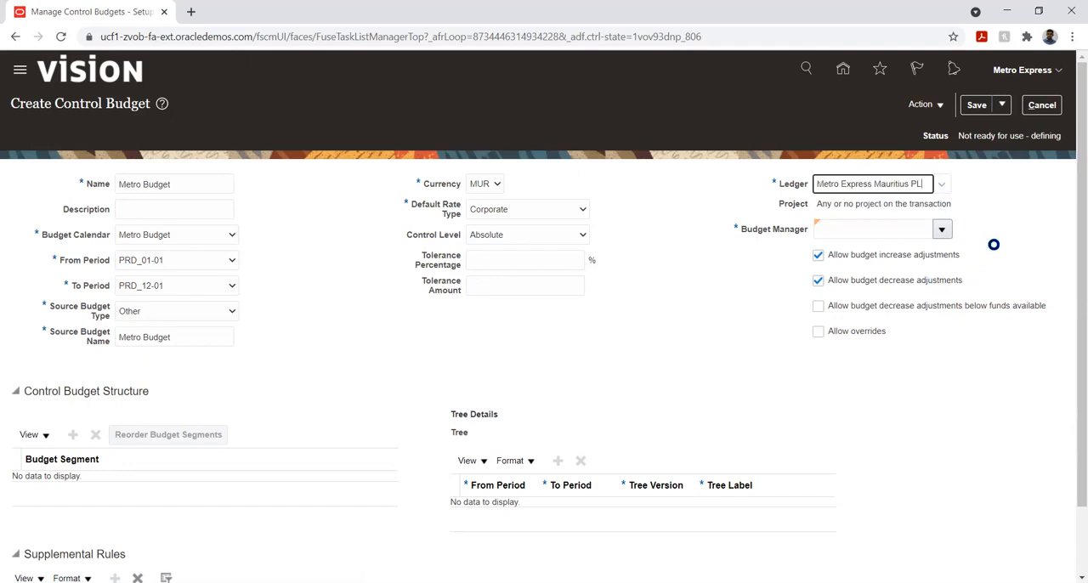
left_click(941, 230)
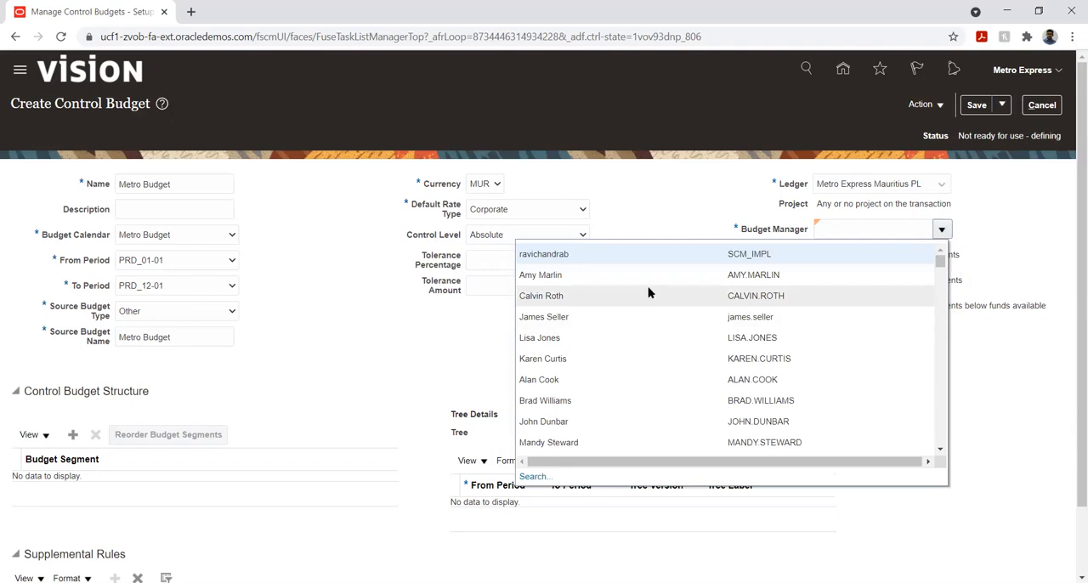
left_click(599, 257)
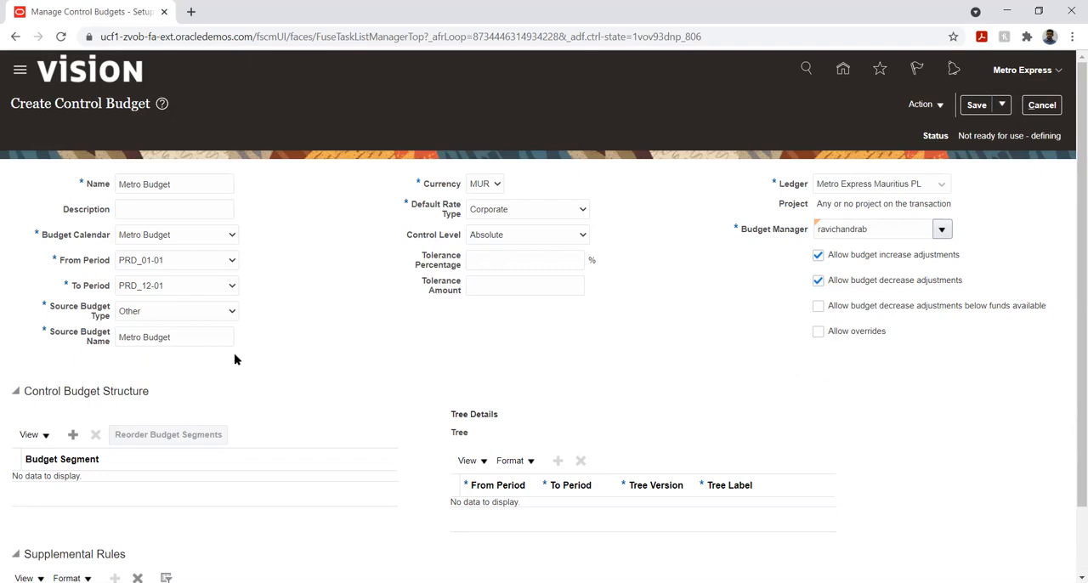
- Add Account as a budget segment in the Control Budget Structure
scroll(236, 360, "down", 2)
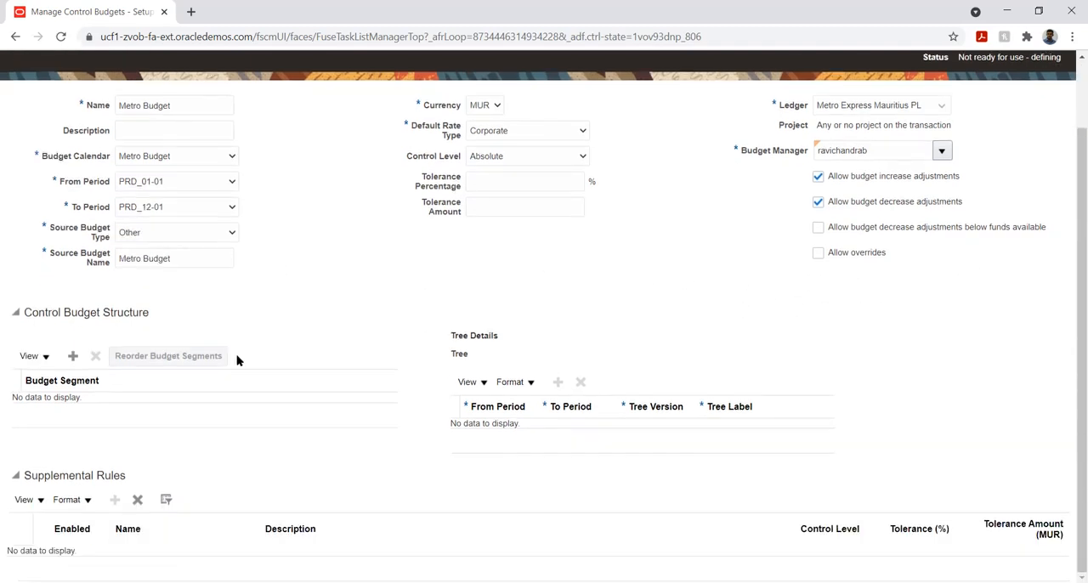
left_click(71, 358)
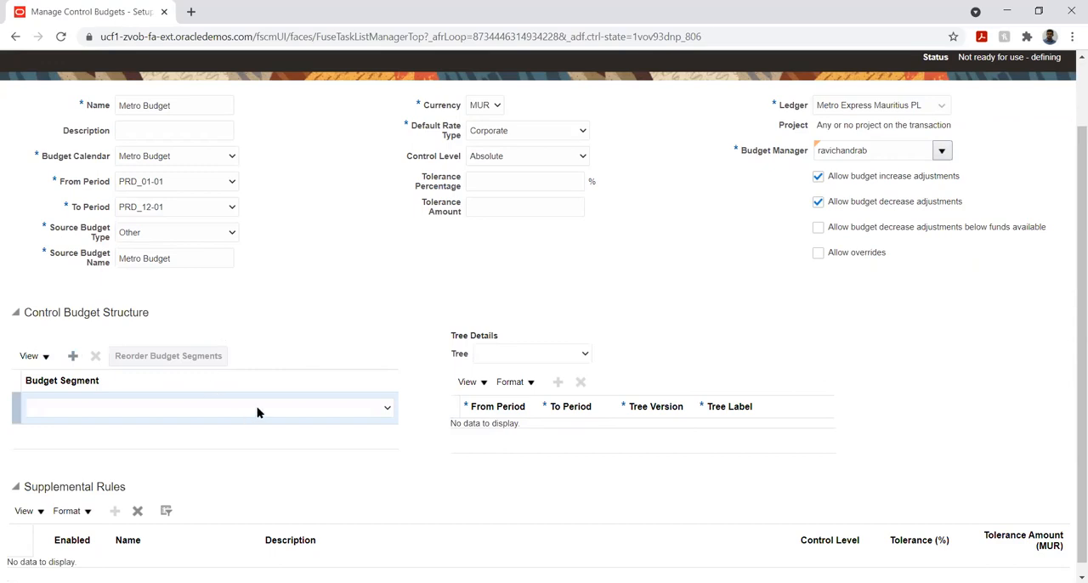
left_click(258, 410)
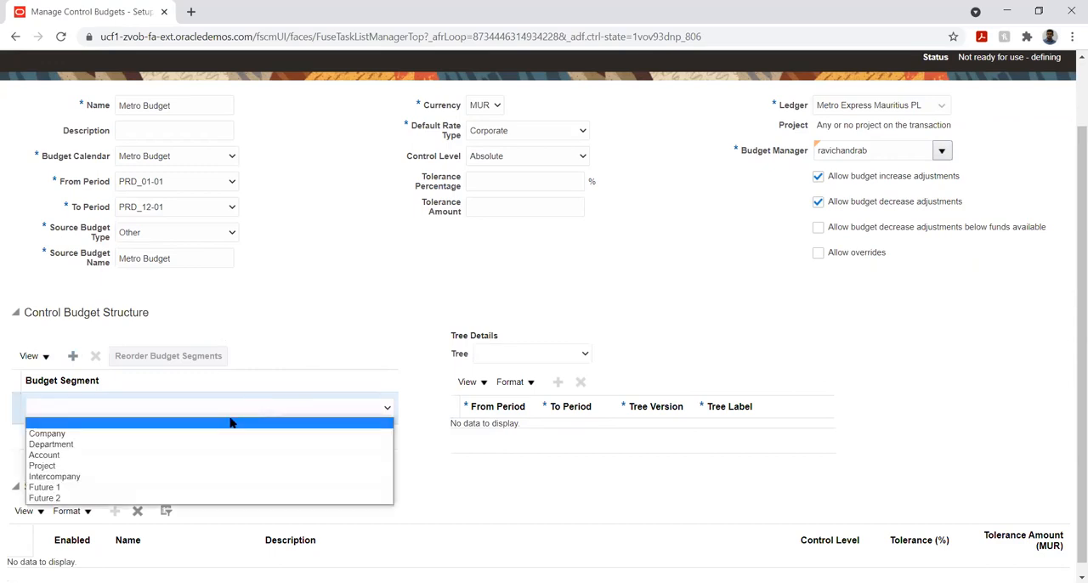
left_click(201, 455)
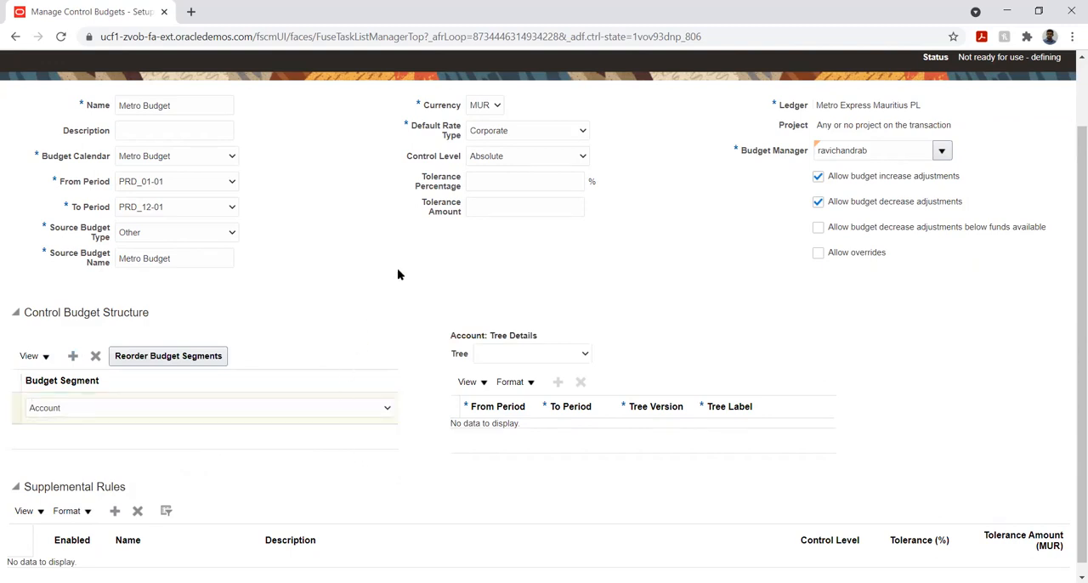
- Create a supplemental rule named Metro Express, leaving its description and business unit empty
scroll(397, 273, "down", 1)
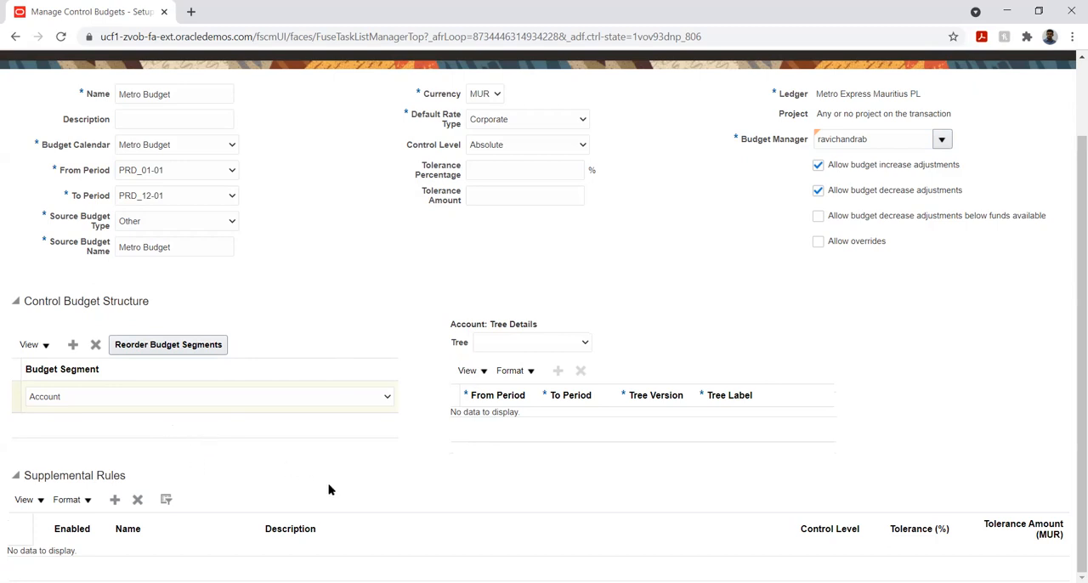
left_click(113, 501)
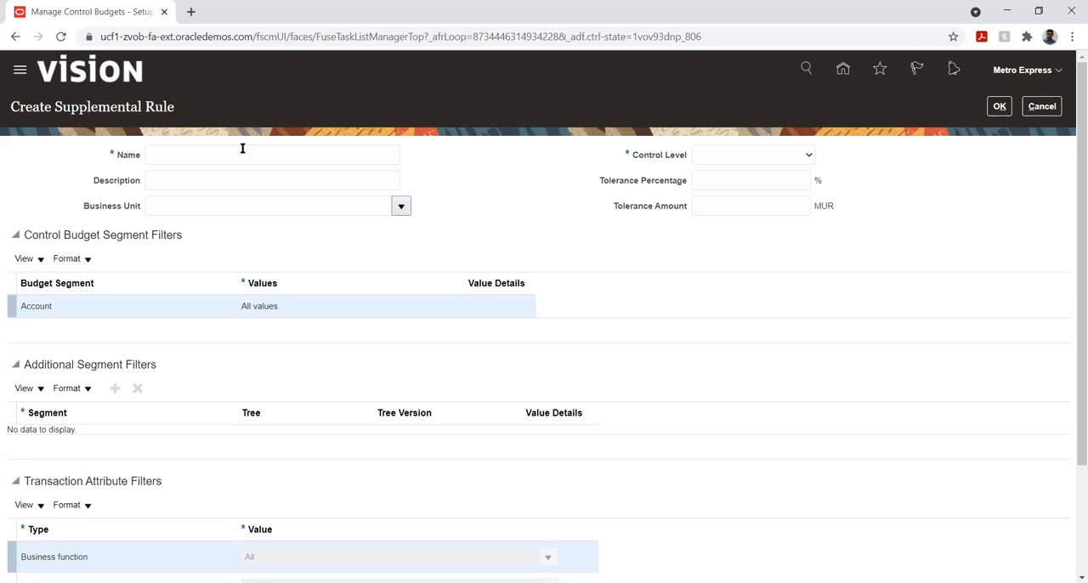
left_click(209, 152)
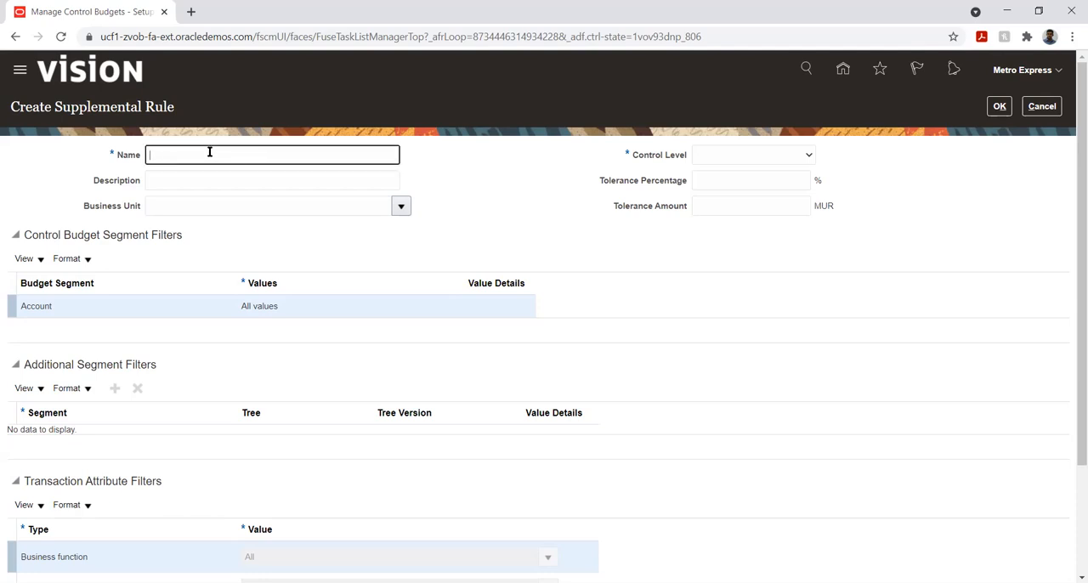
type("Metro Express")
key("Tab")
key("Tab")
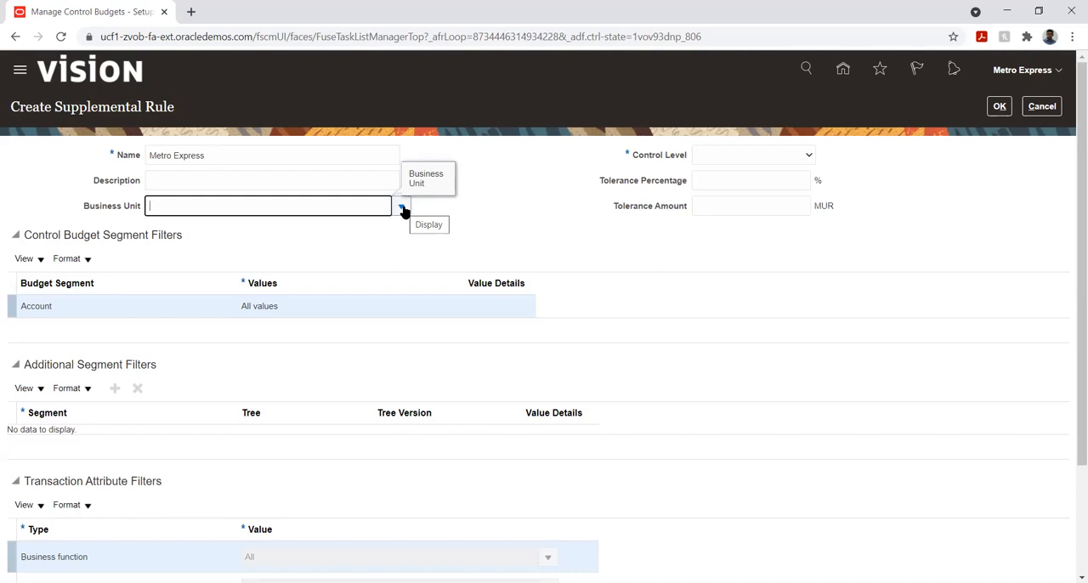
key("Tab")
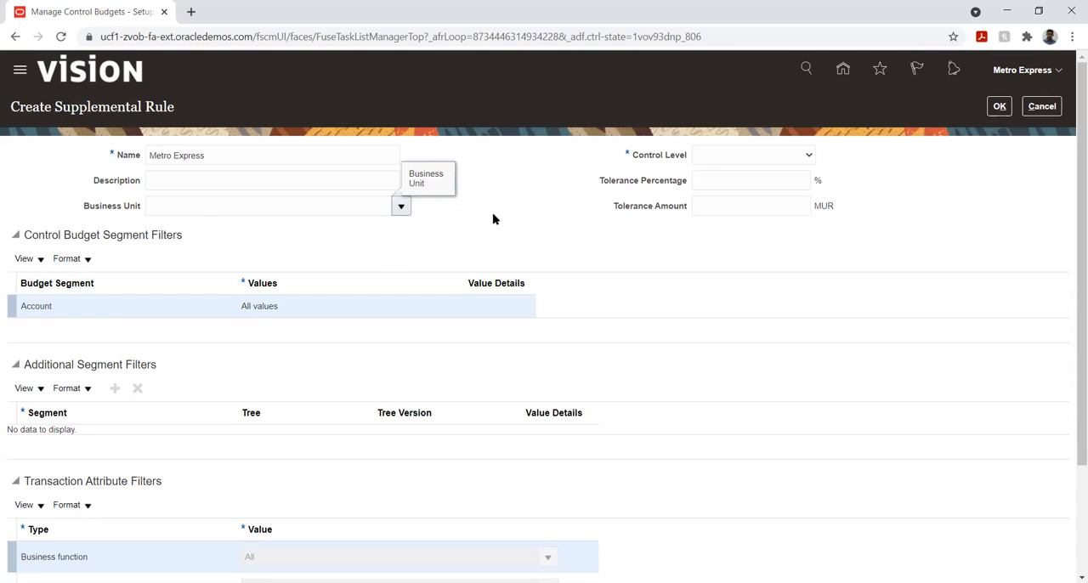
left_click(708, 155)
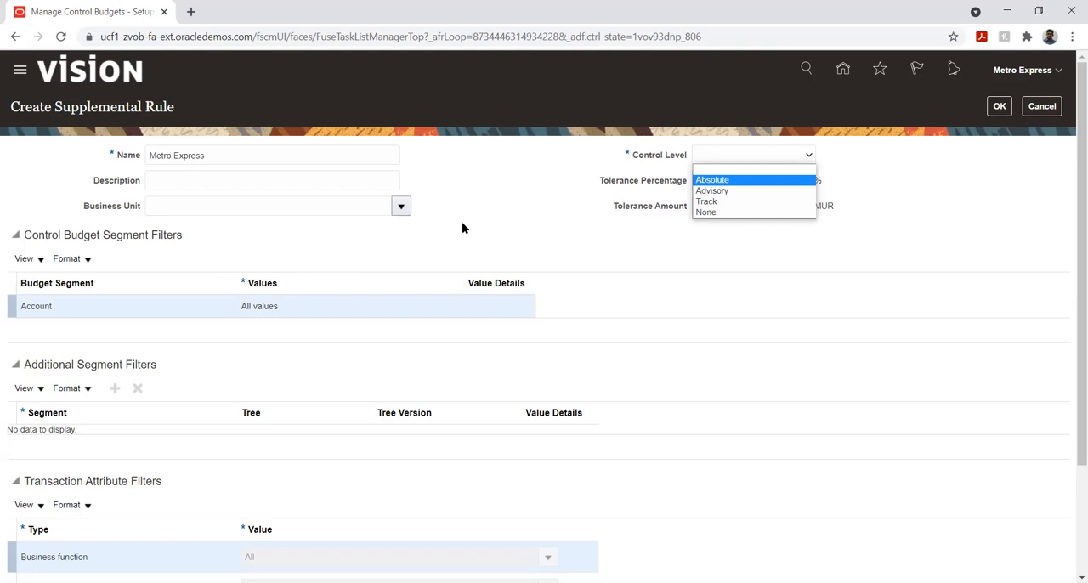
left_click(482, 211)
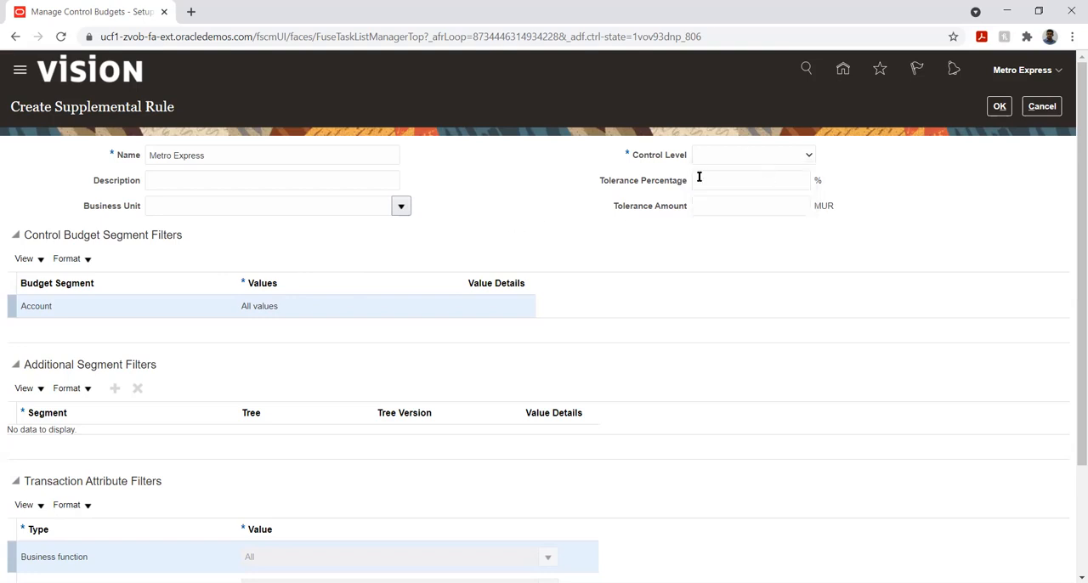
left_click(250, 310)
left_click(40, 260)
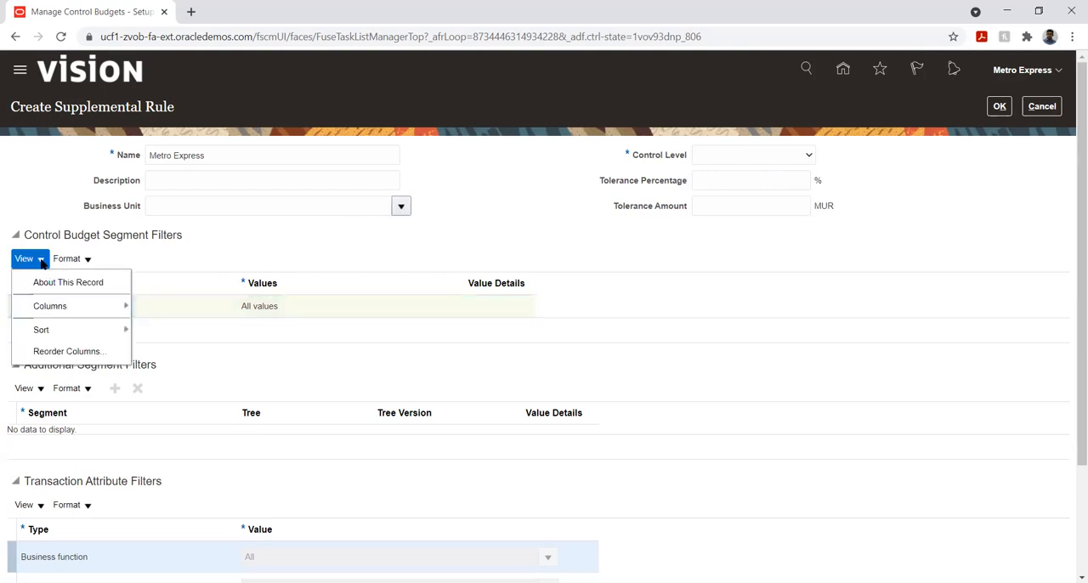
left_click(212, 260)
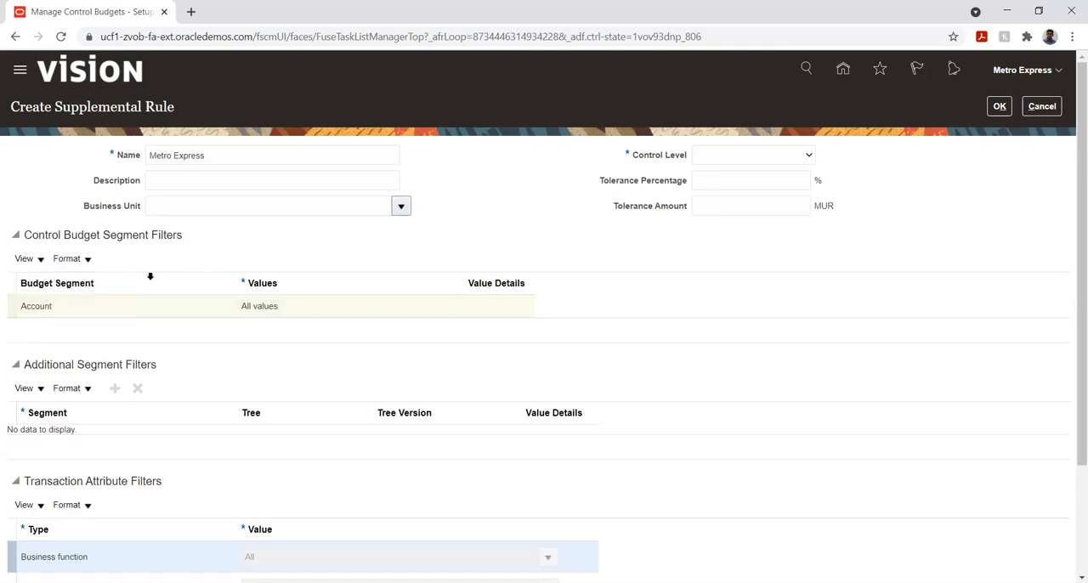
left_click(209, 311)
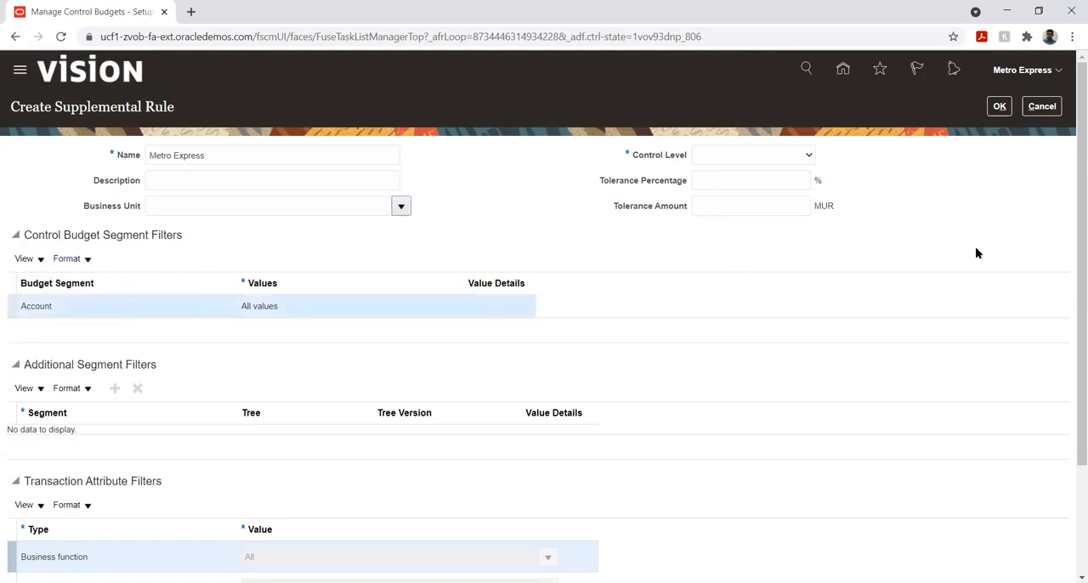
- Set the supplemental rule's Control Level to Advisory and its Account segment filter to Specific values
left_click(795, 156)
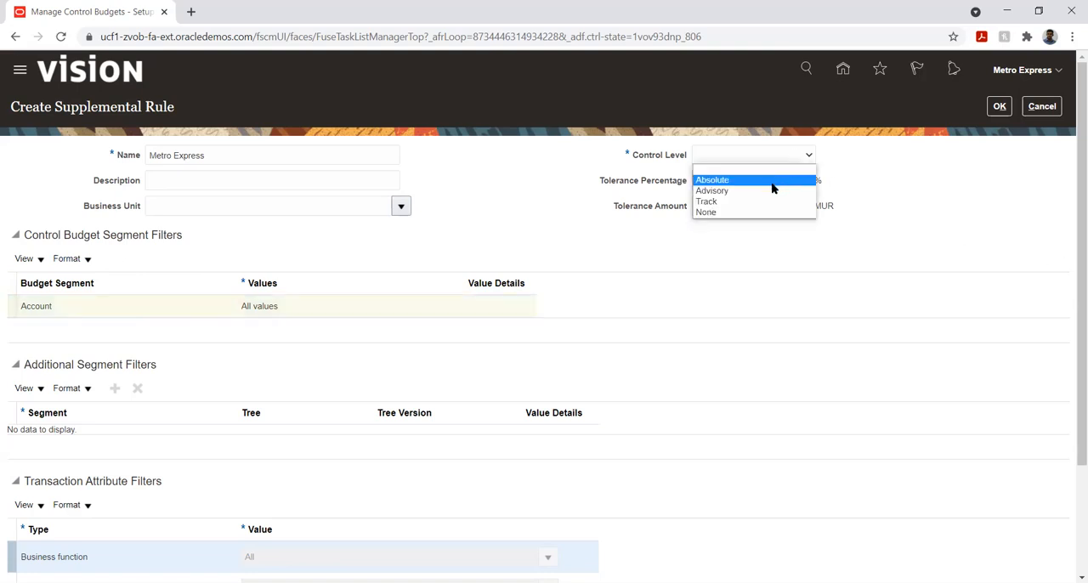
left_click(770, 191)
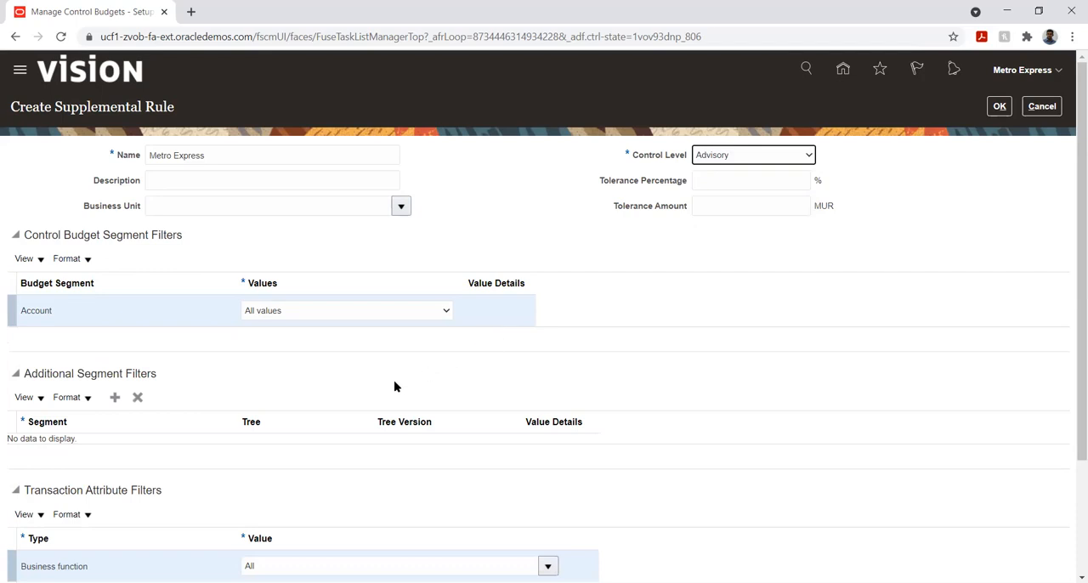
left_click(384, 311)
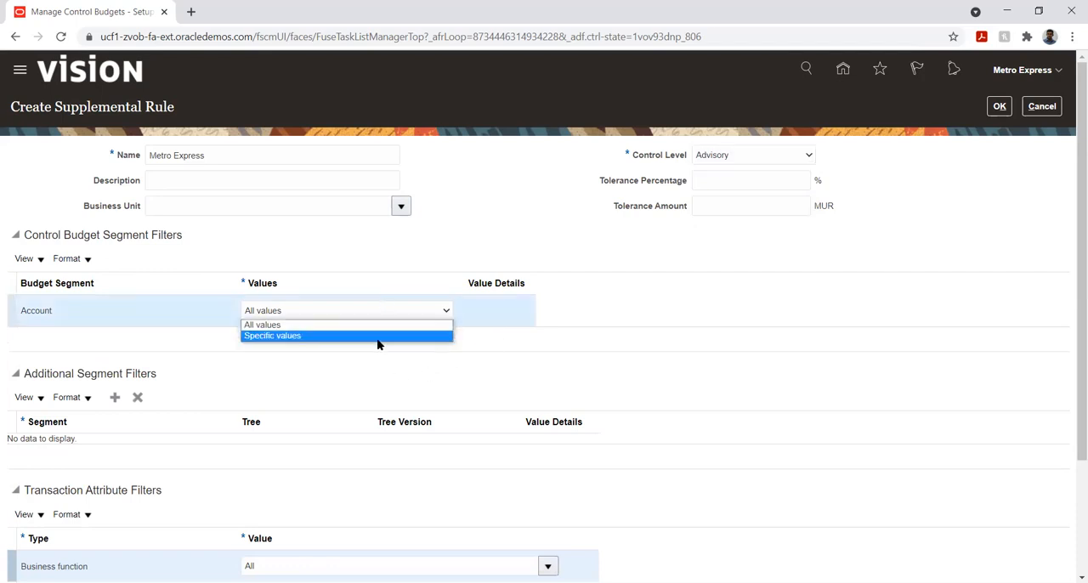
left_click(379, 336)
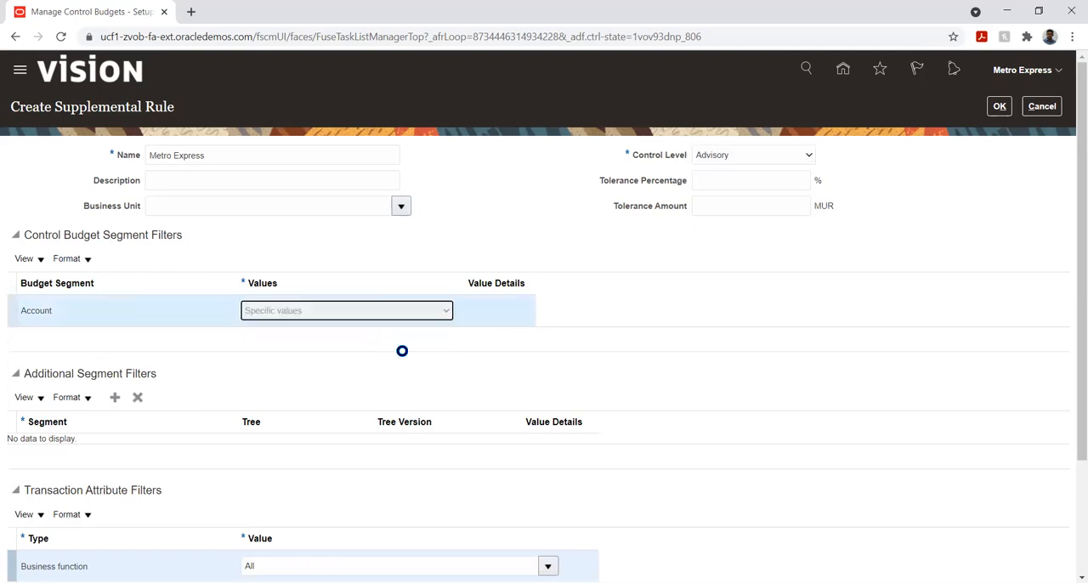
- Add an empty row to the Account filter's value details and reload the unresponsive page
left_click(494, 312)
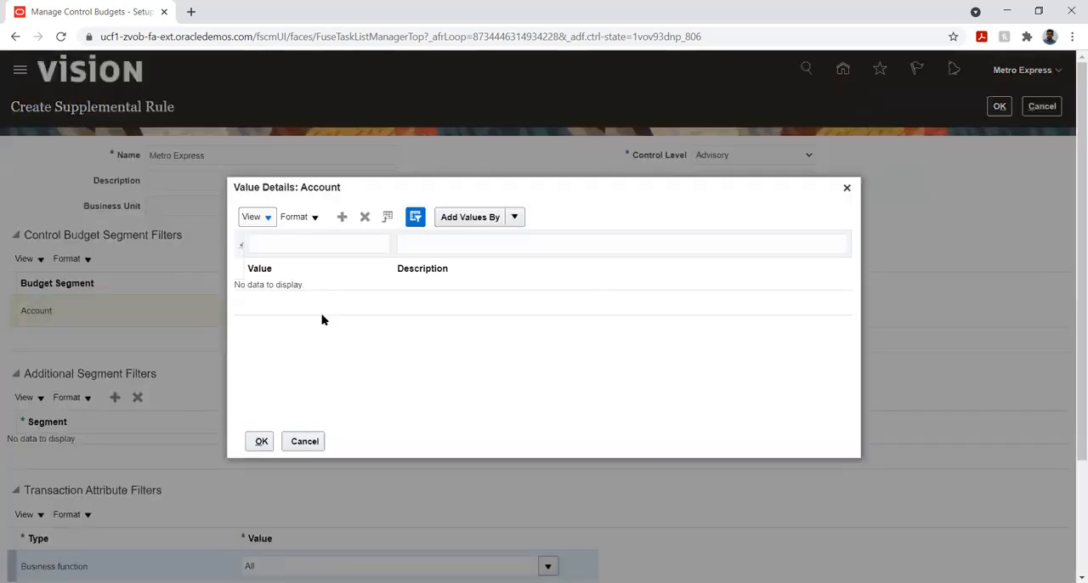
left_click(342, 217)
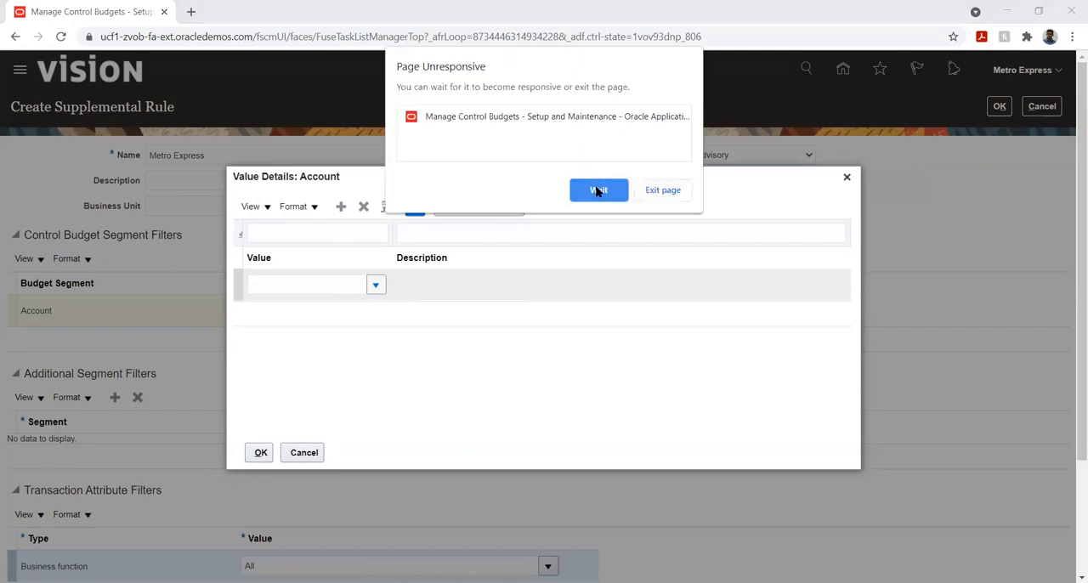
left_click(598, 191)
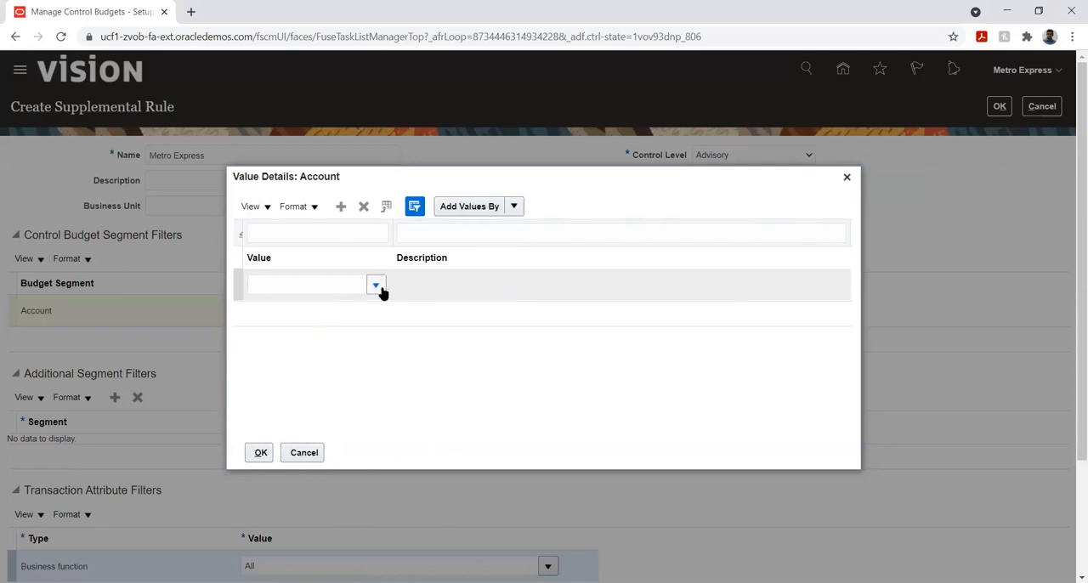
left_click(60, 36)
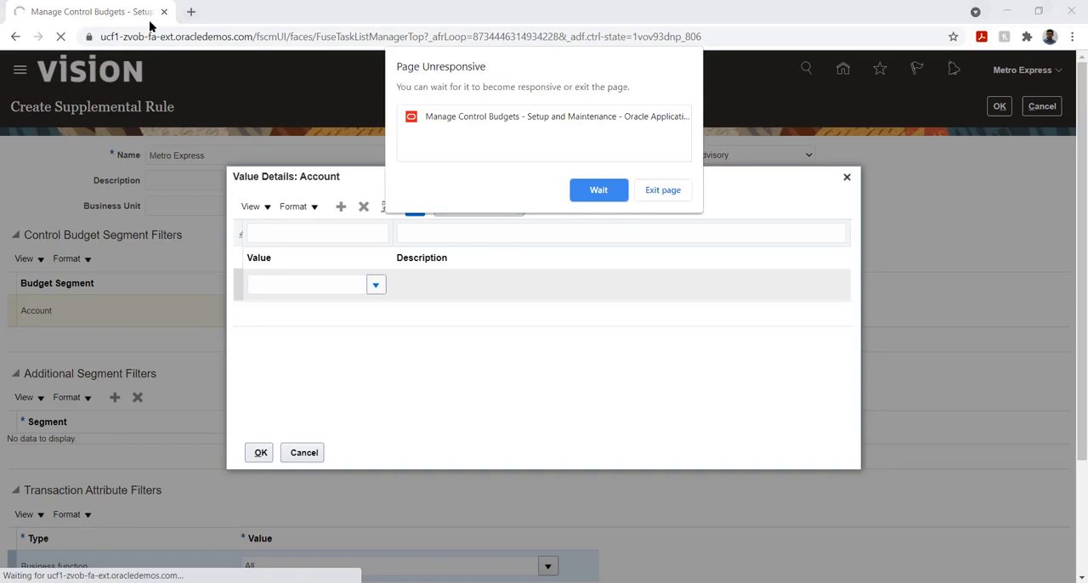
left_click(610, 187)
- Open the base address ucf1-zvob-fa-ext.oracledemos.com in a new browser tab and go to Setup and Maintenance
left_click(152, 37)
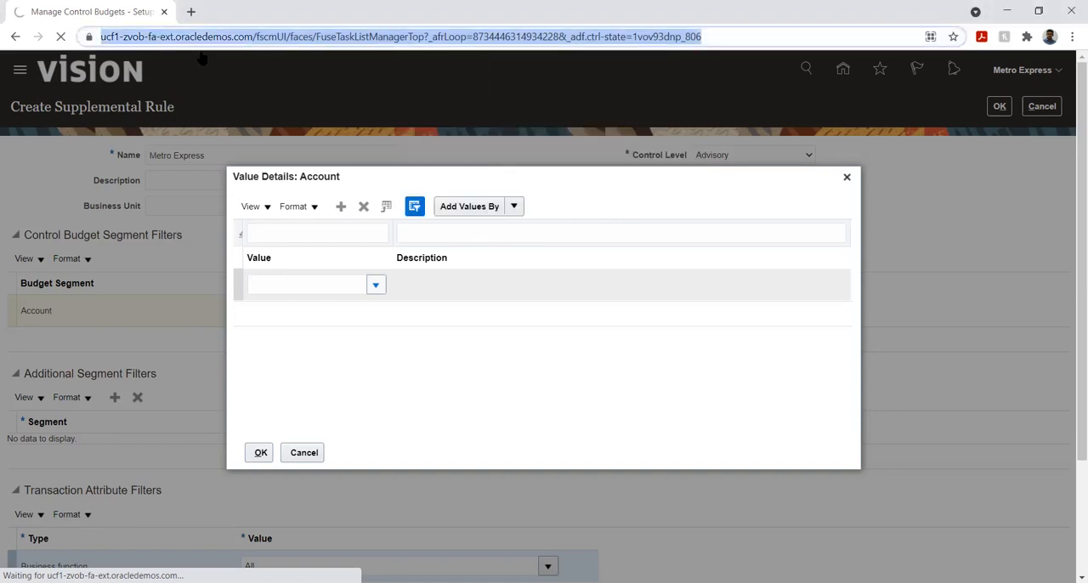
left_click(254, 38)
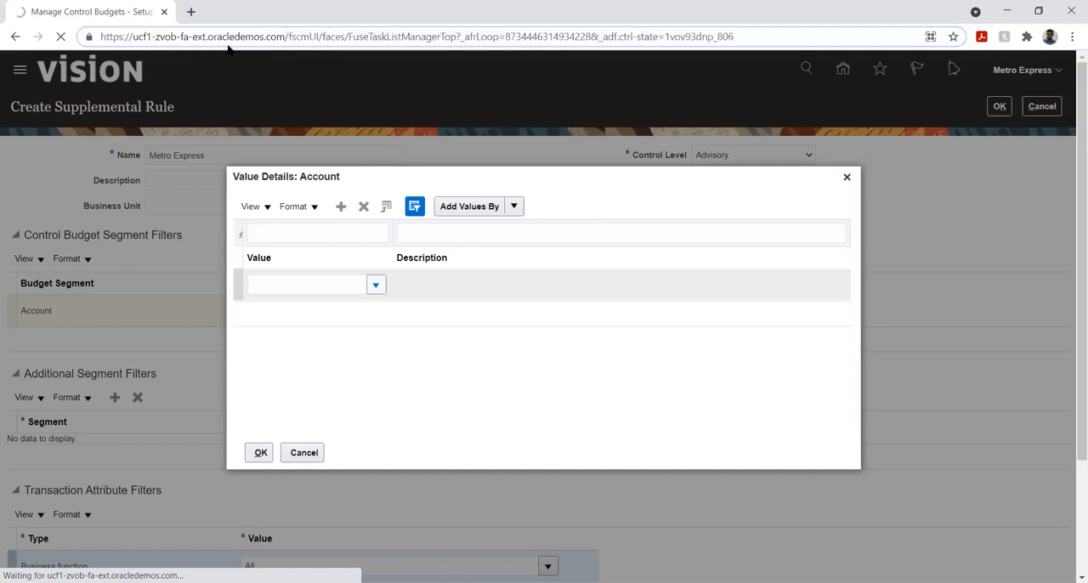
left_click_drag(285, 37, 18, 51)
key("ctrl+c")
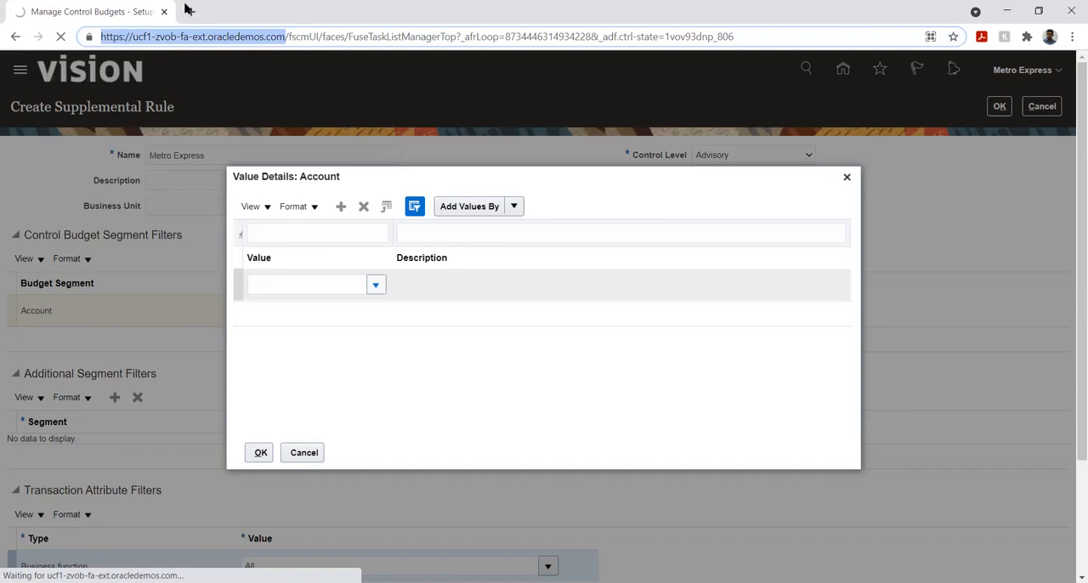
key("ctrl+t")
key("ctrl+v")
key("Return")
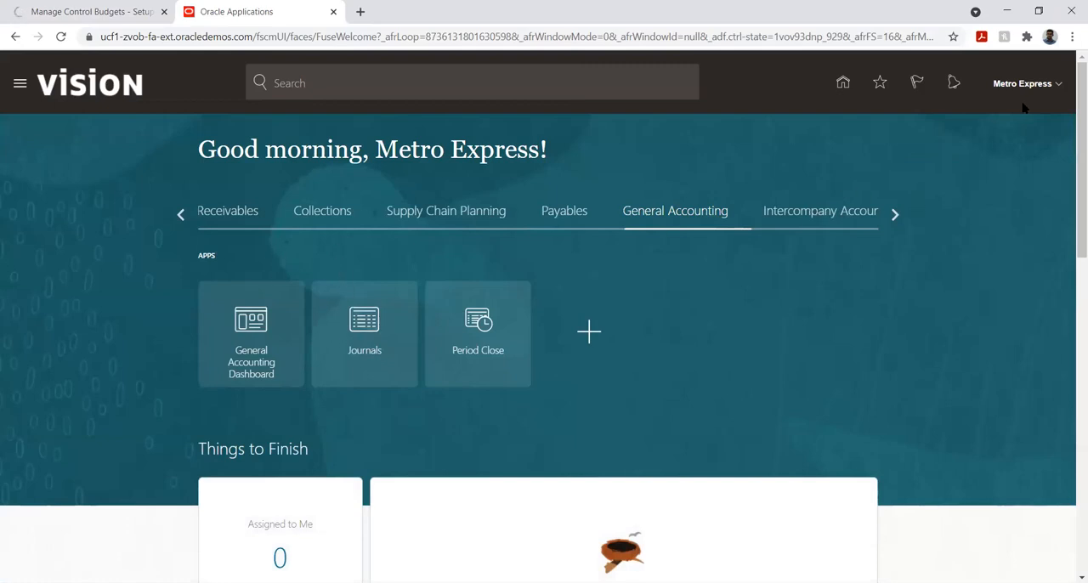
left_click(1054, 87)
left_click(814, 289)
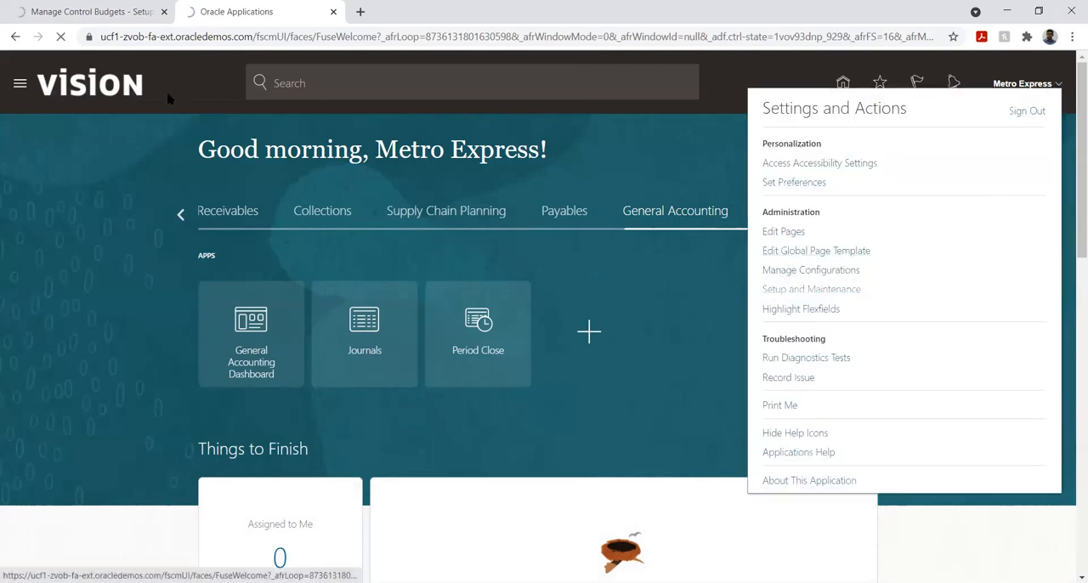
- Close the unresponsive Manage Control Budgets tab and go to Manage Implementation Projects in Setup and Maintenance
left_click(164, 12)
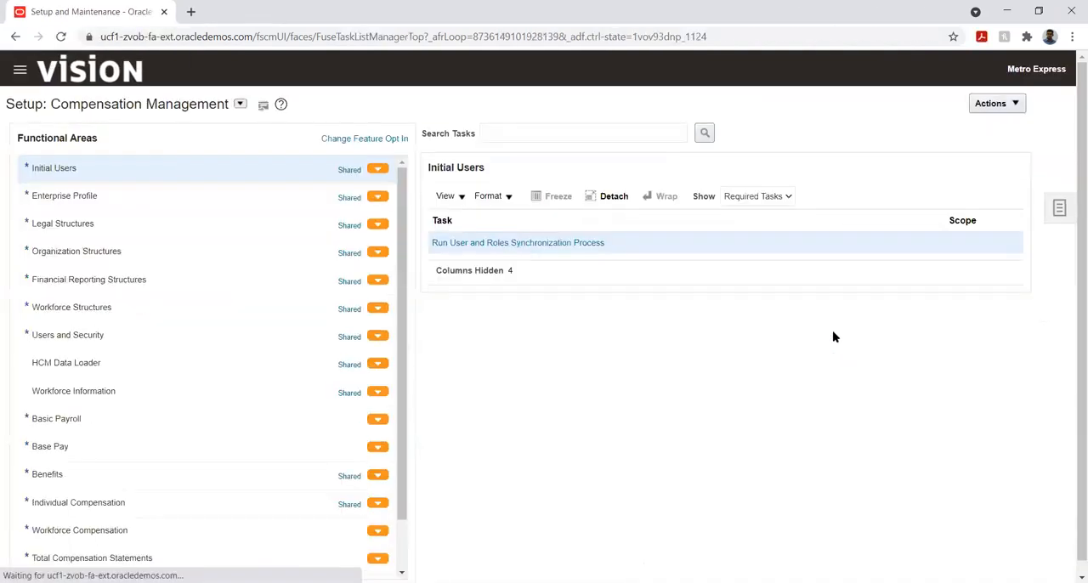
left_click(1059, 209)
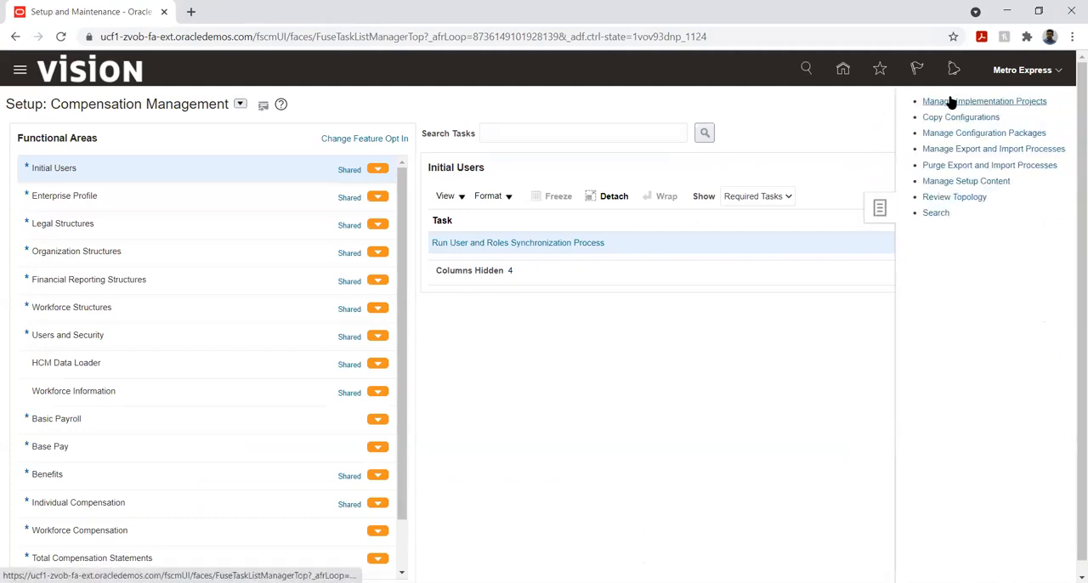
left_click(932, 109)
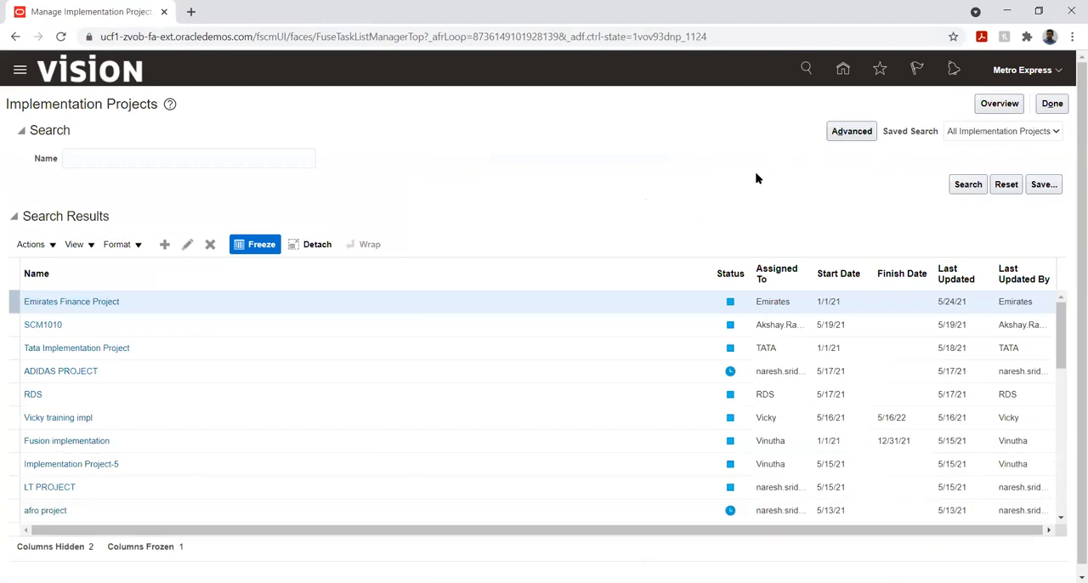
- Search the implementation projects for Metro and open the matching project
left_click(133, 159)
type("Metro")
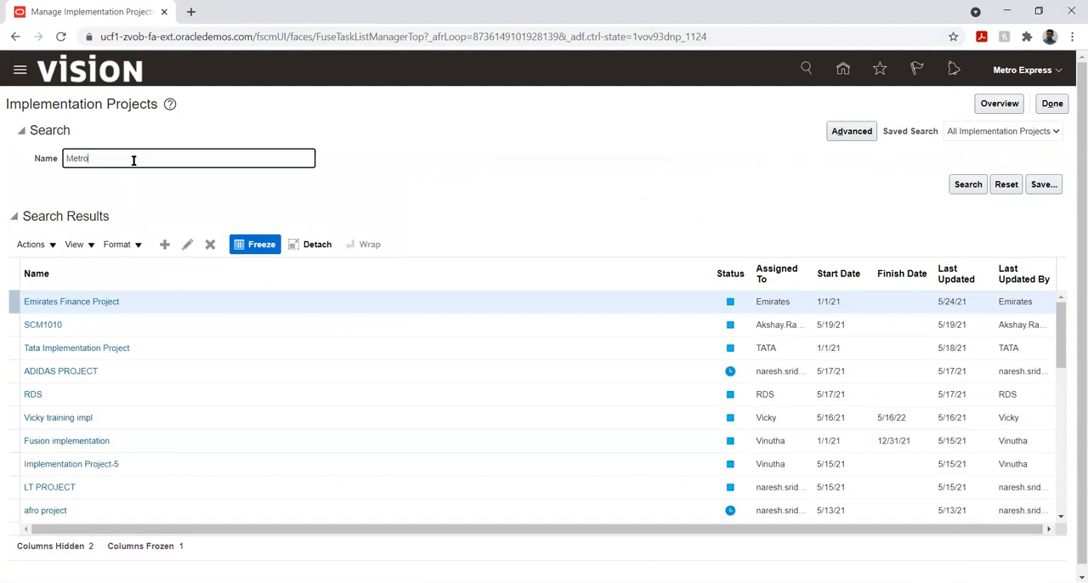
key("Return")
left_click(143, 302)
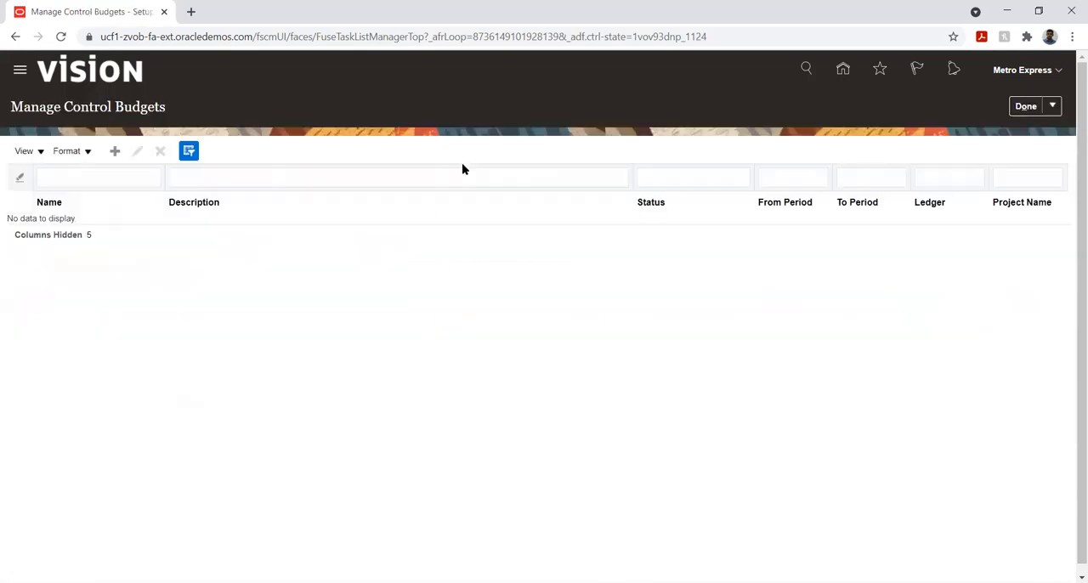
- Start a new control budget named Metro Budget, leave its description empty and assign the Metro Budget calendar
left_click(113, 152)
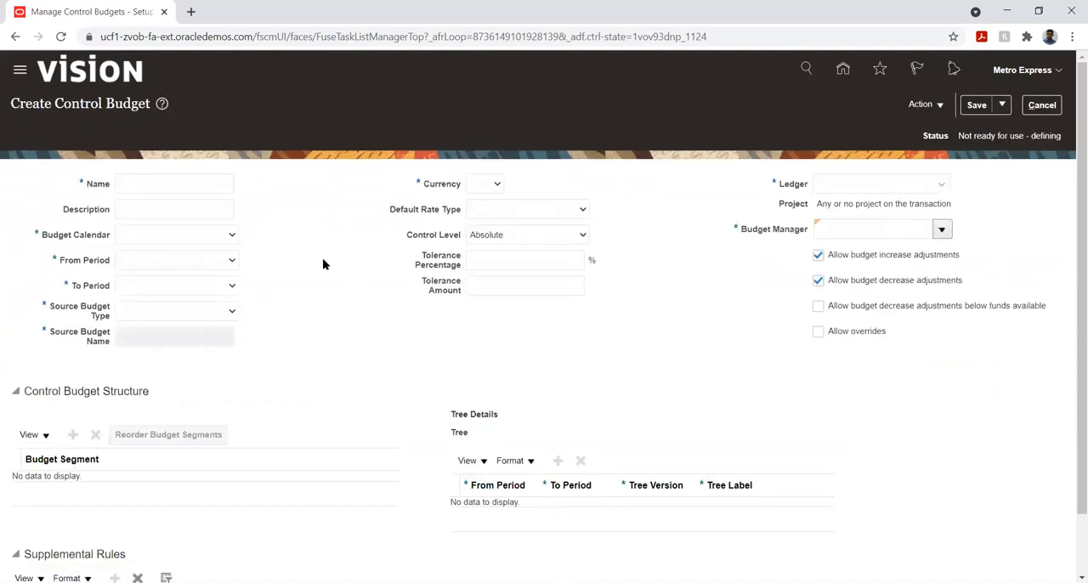
left_click(147, 185)
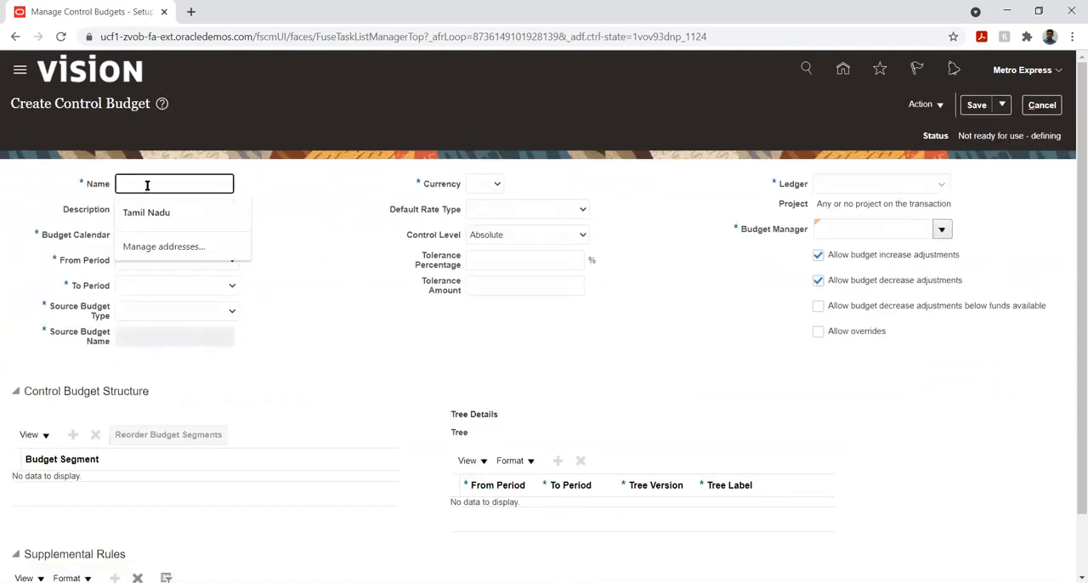
type("Metro")
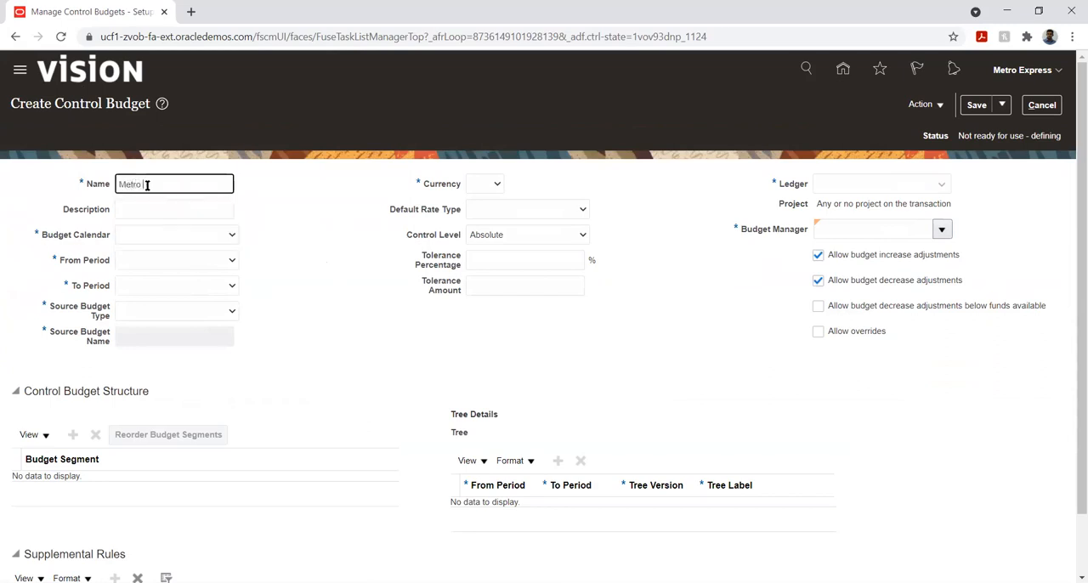
type(" Budget")
key("Tab")
key("Tab")
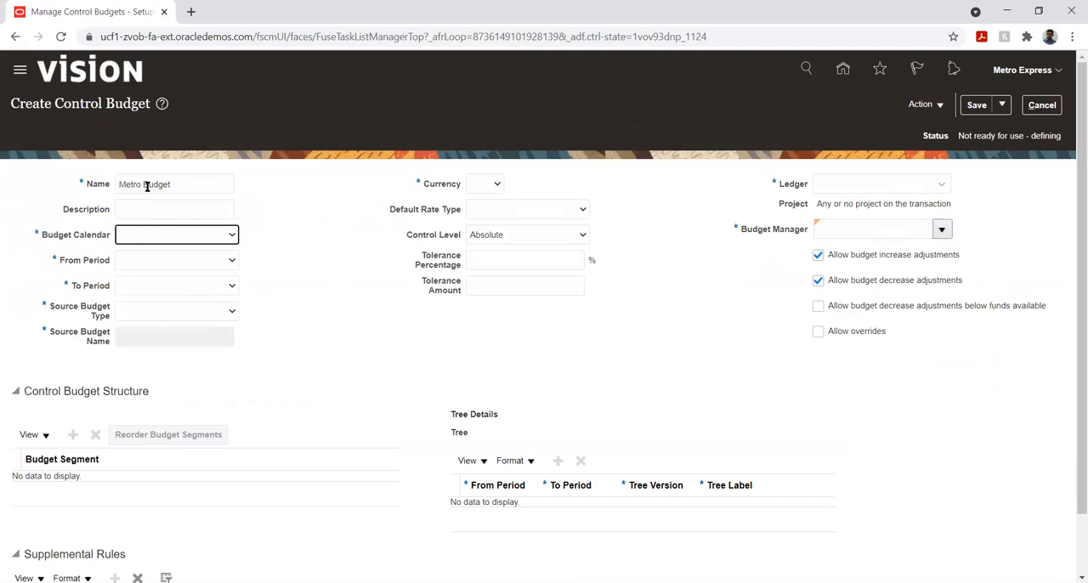
key("m")
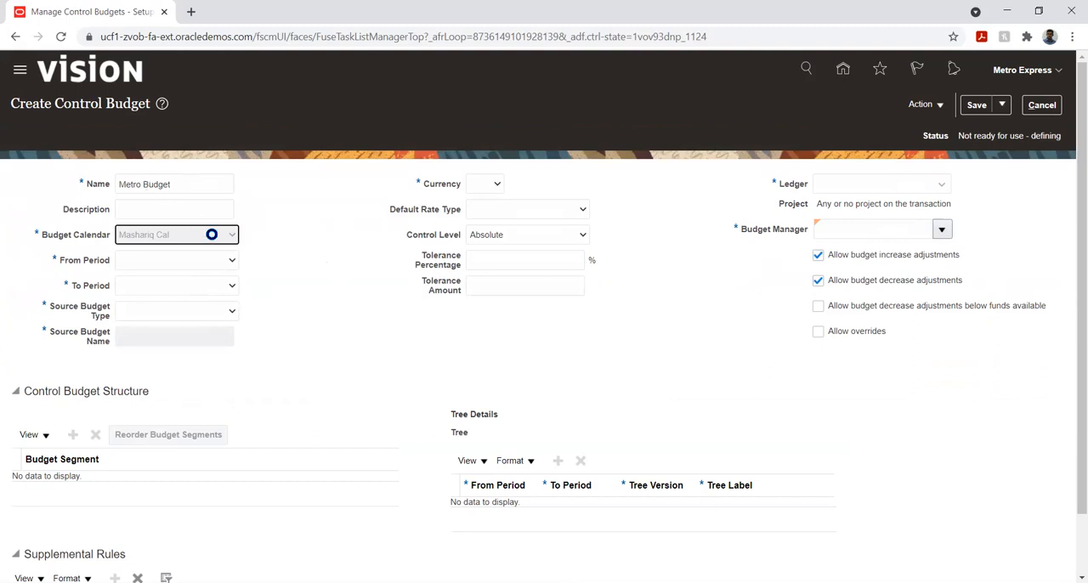
key("m")
- Set the control budget's period range from PRD_01-01 to PRD_12-01 and its Source Budget Type to Other
left_click(185, 262)
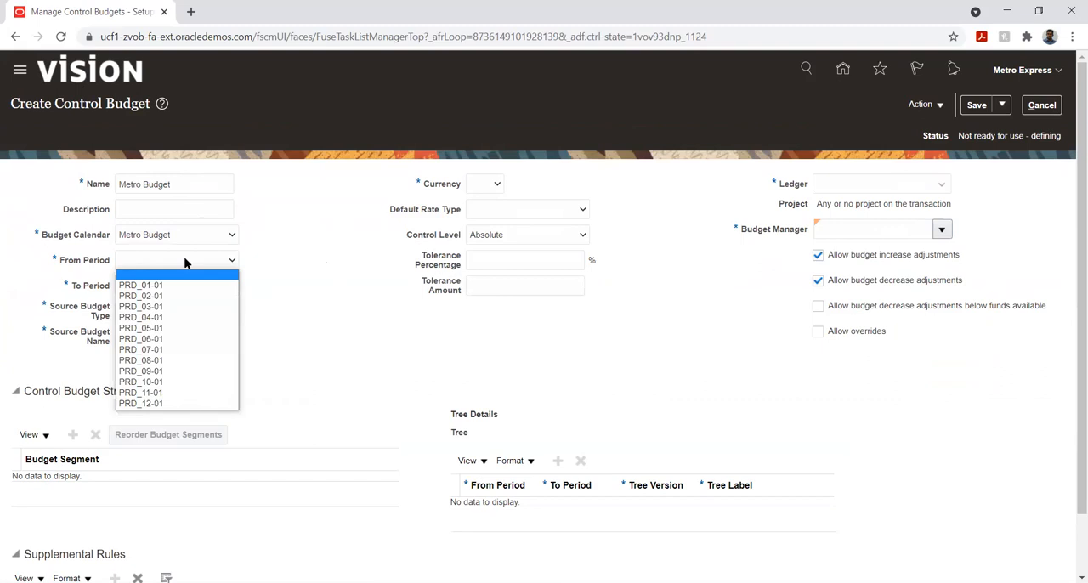
left_click(174, 285)
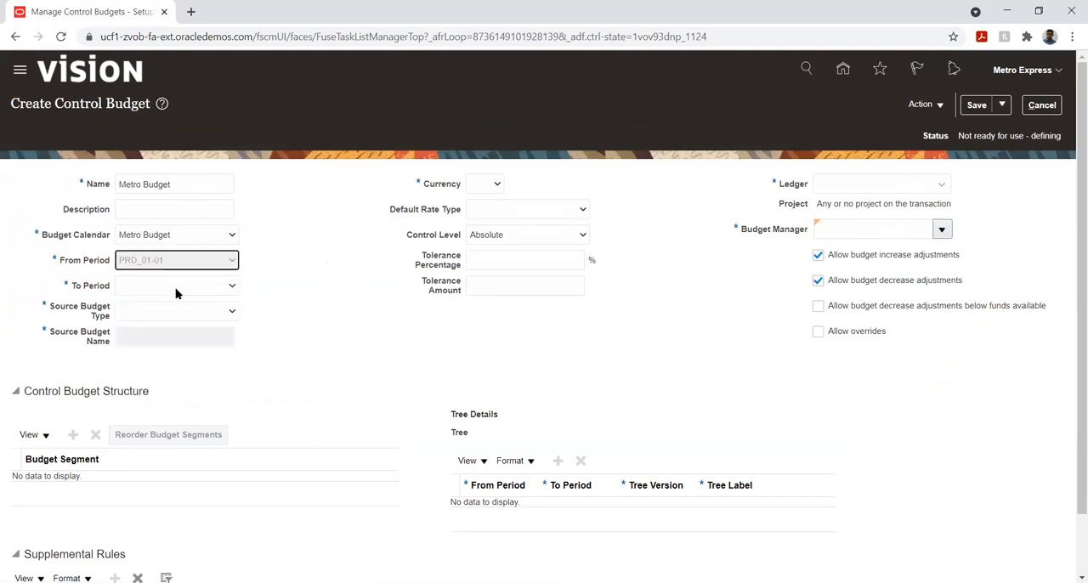
left_click(176, 289)
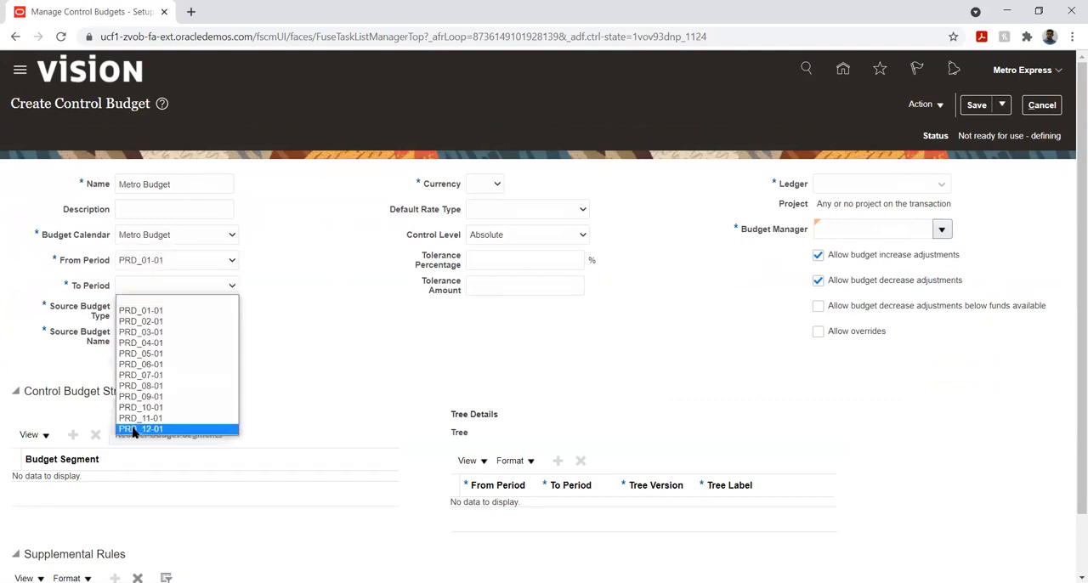
left_click(133, 427)
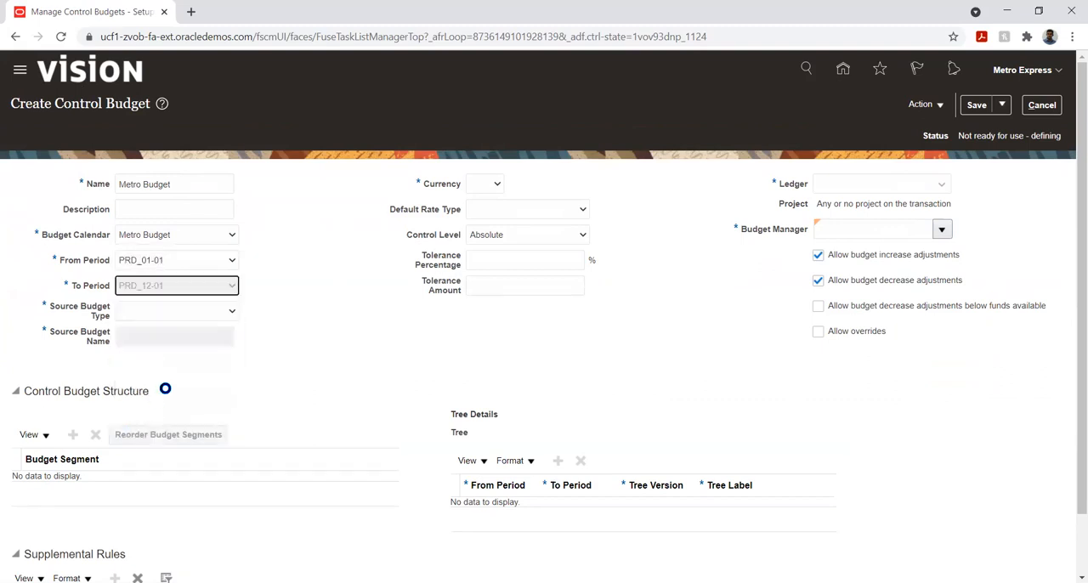
left_click(194, 315)
left_click(156, 378)
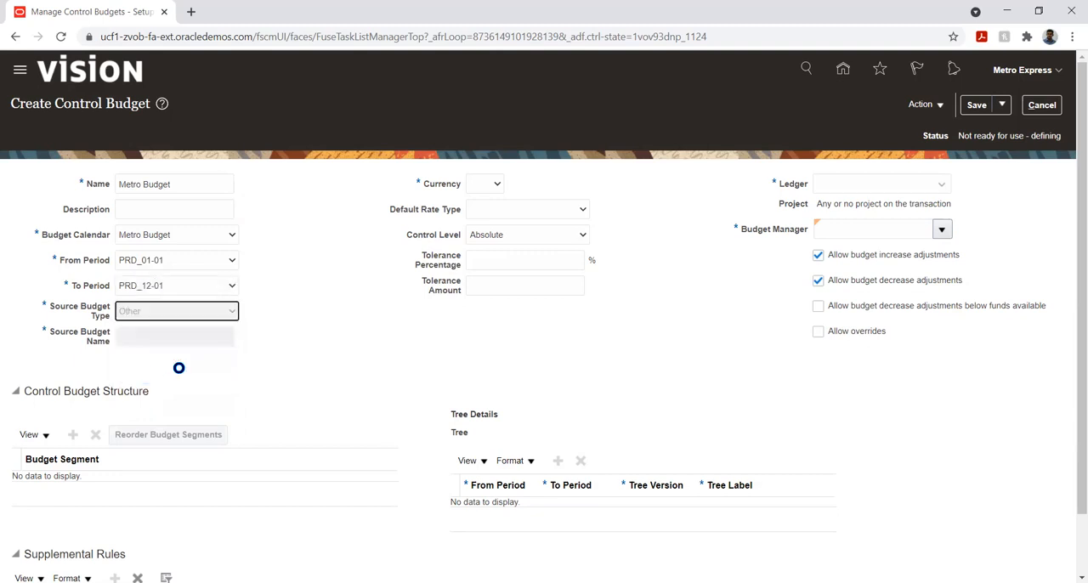
- Set the control budget's currency to MUR - Mauritius Rupee and its default rate type to Corporate
left_click(486, 184)
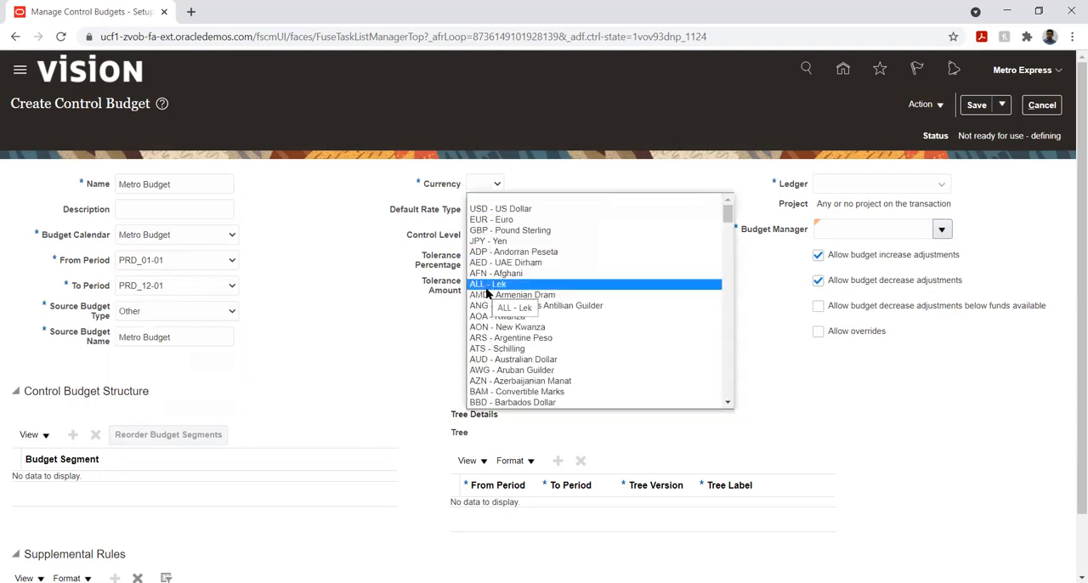
key("m")
key("Down")
key("Down")
key("Down")
key("Down")
key("Down")
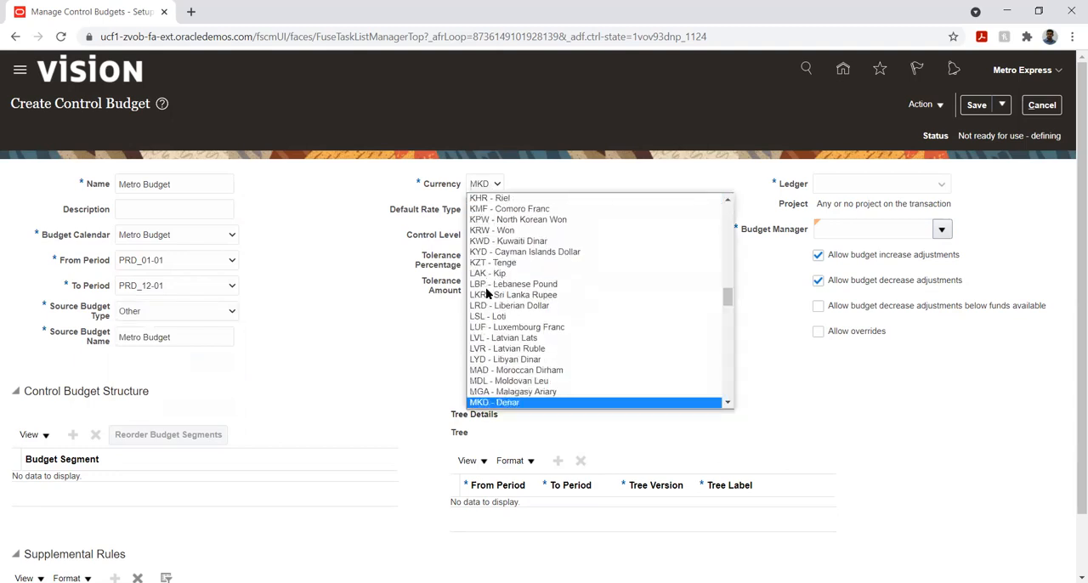
key("Down")
key("Down")
key("Down")
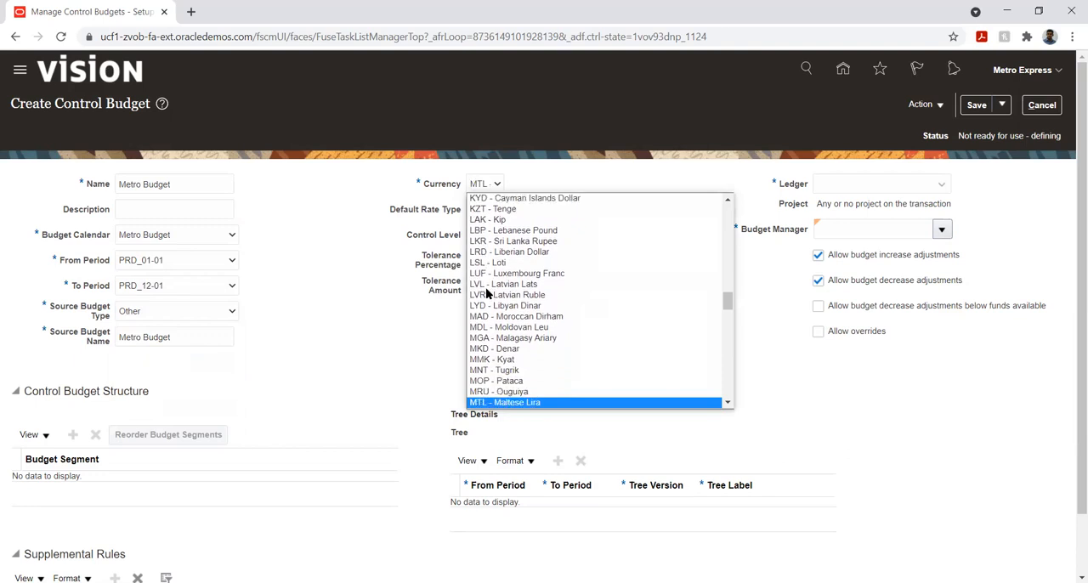
key("Down")
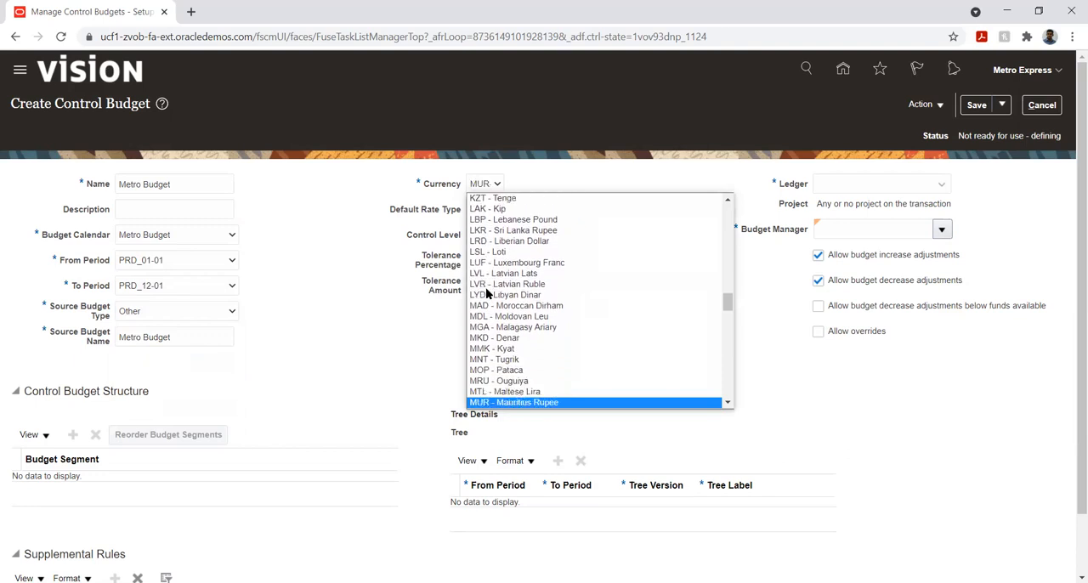
key("Return")
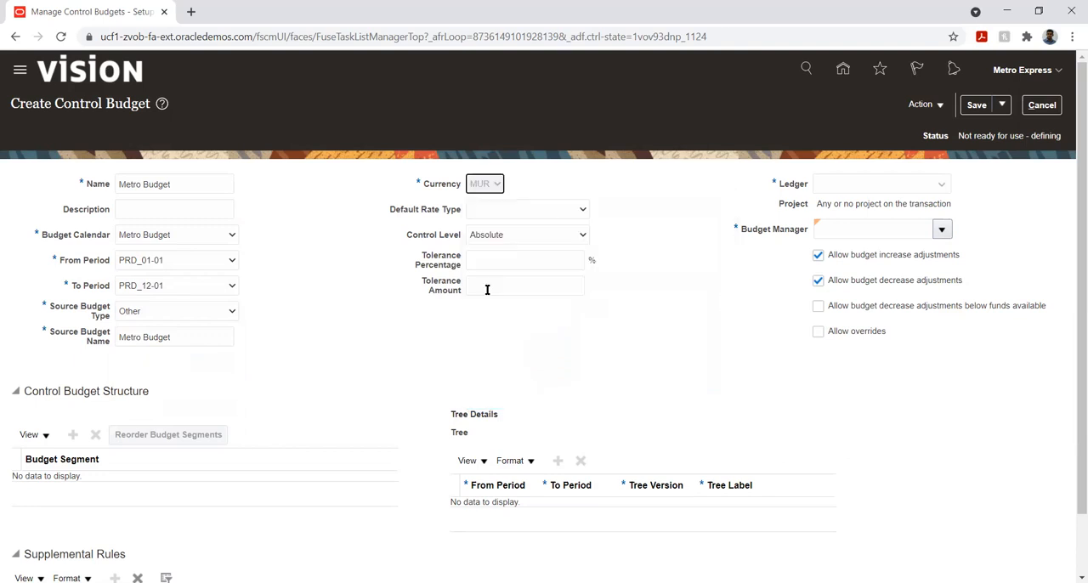
left_click(506, 211)
left_click(510, 231)
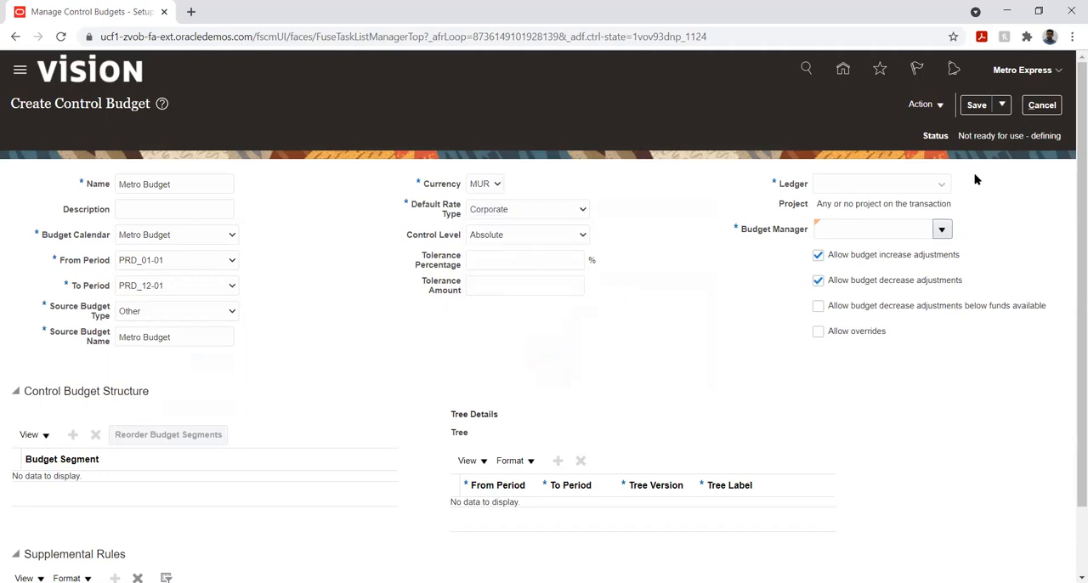
- Assign the Metro Express Mauritius PL ledger to the control budget and pick the first listed user as Budget Manager
left_click(901, 183)
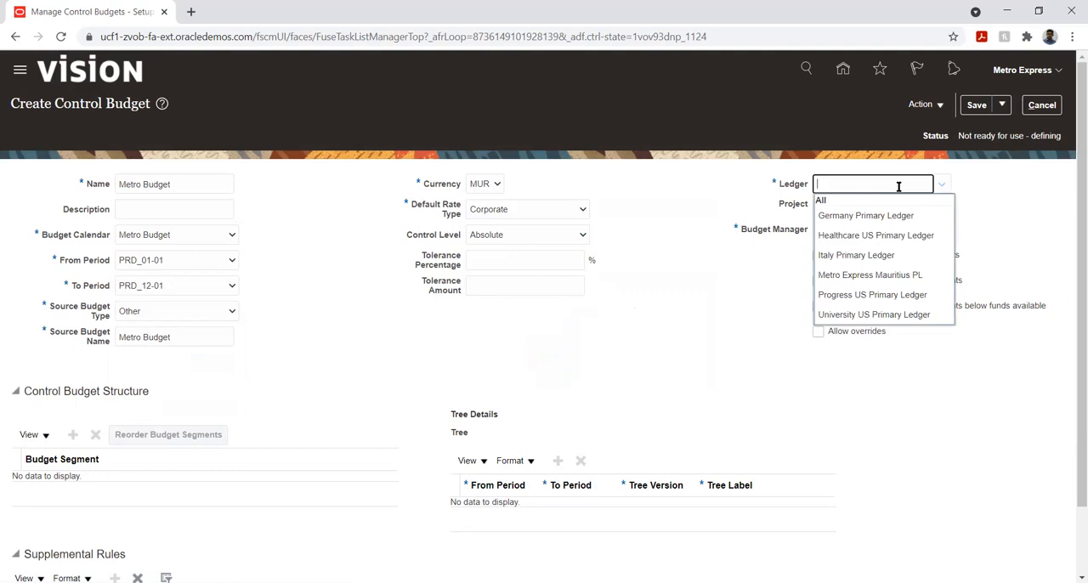
type("met")
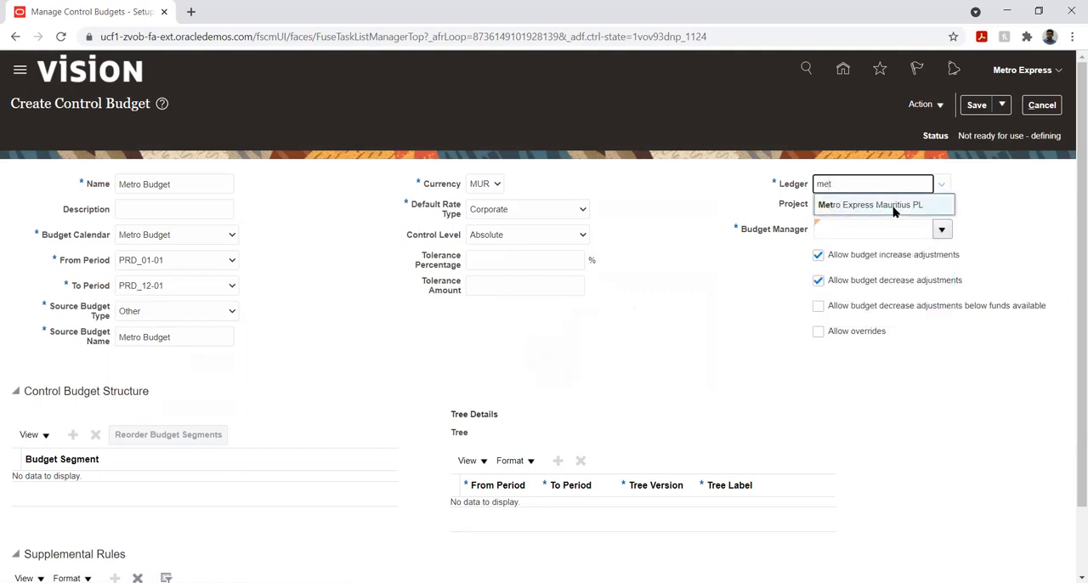
left_click(892, 205)
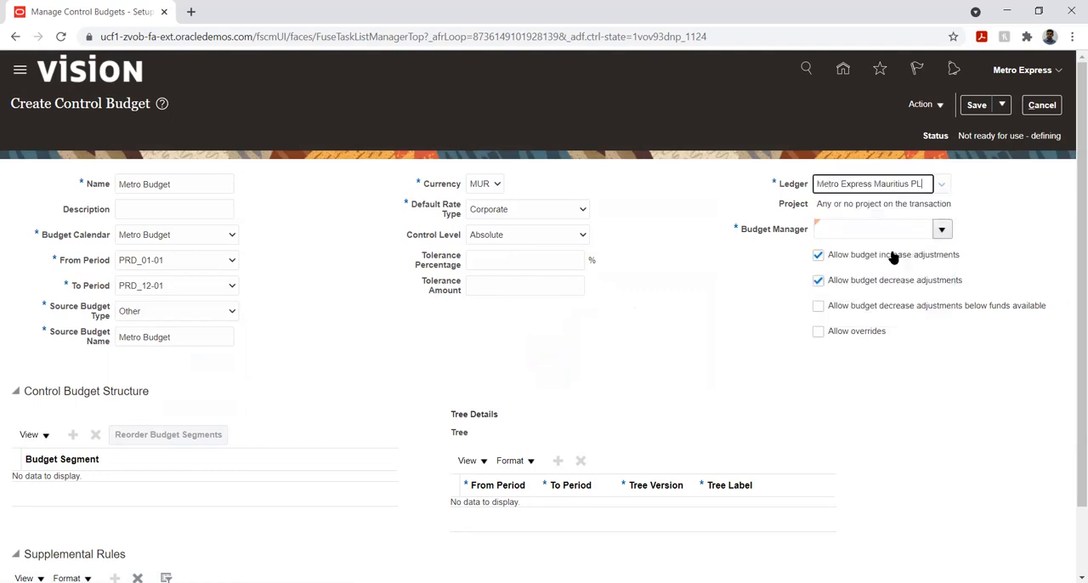
left_click(941, 231)
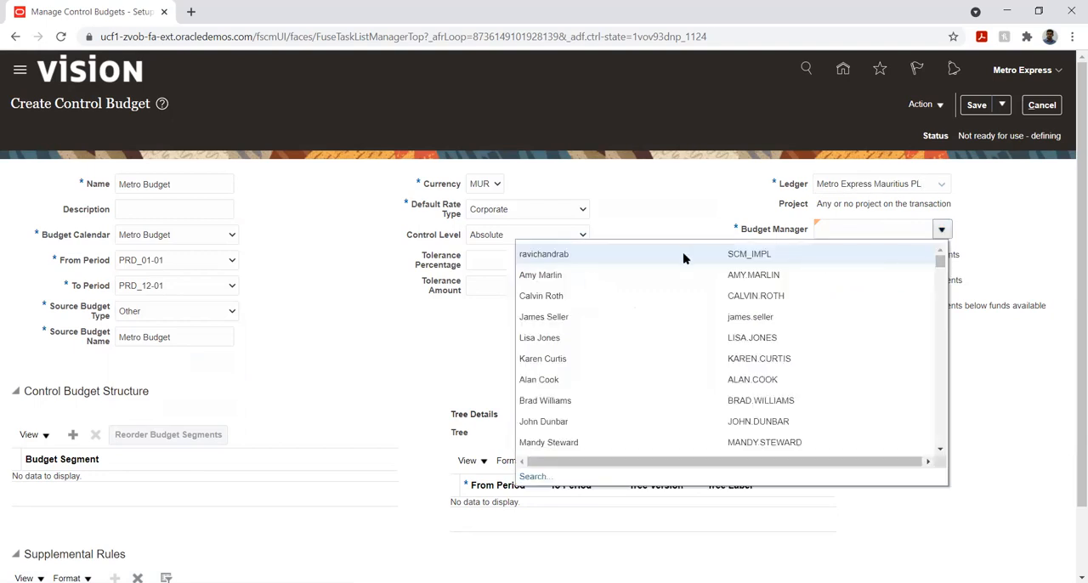
left_click(583, 256)
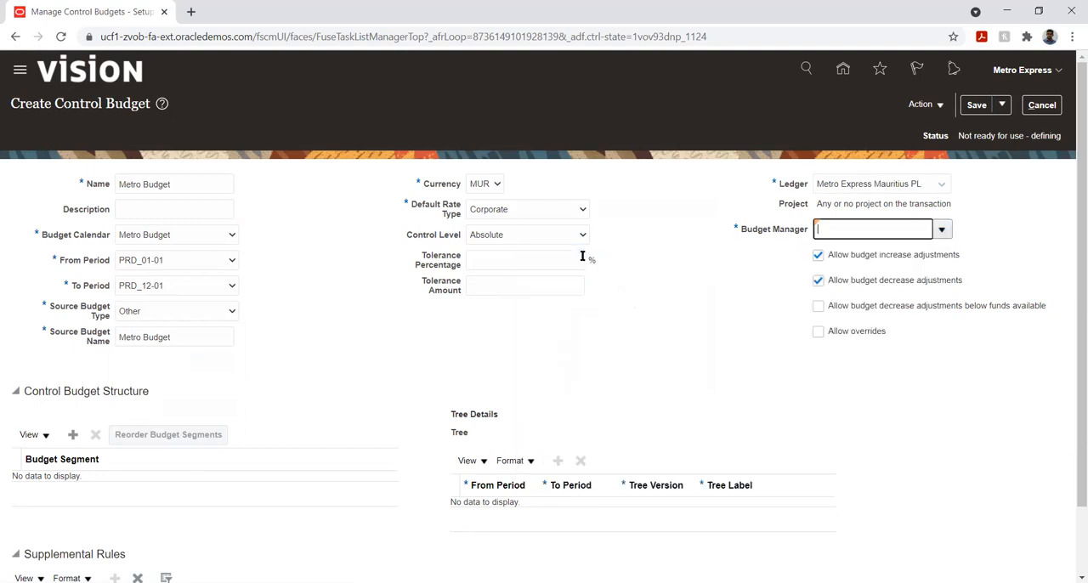
left_click(720, 357)
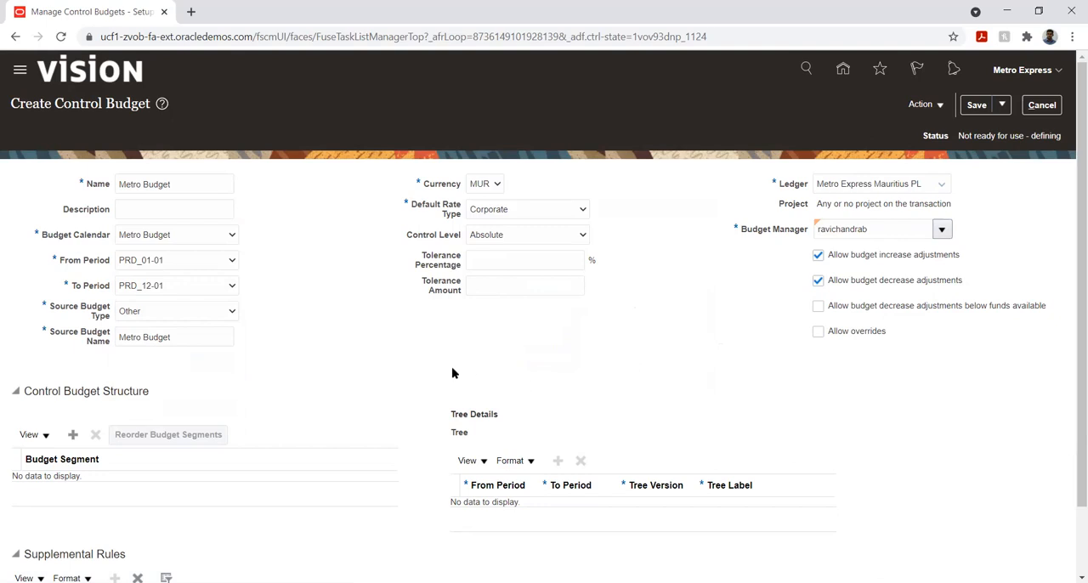
- Add Account as a budget segment in the control budget structure
scroll(306, 371, "down", 2)
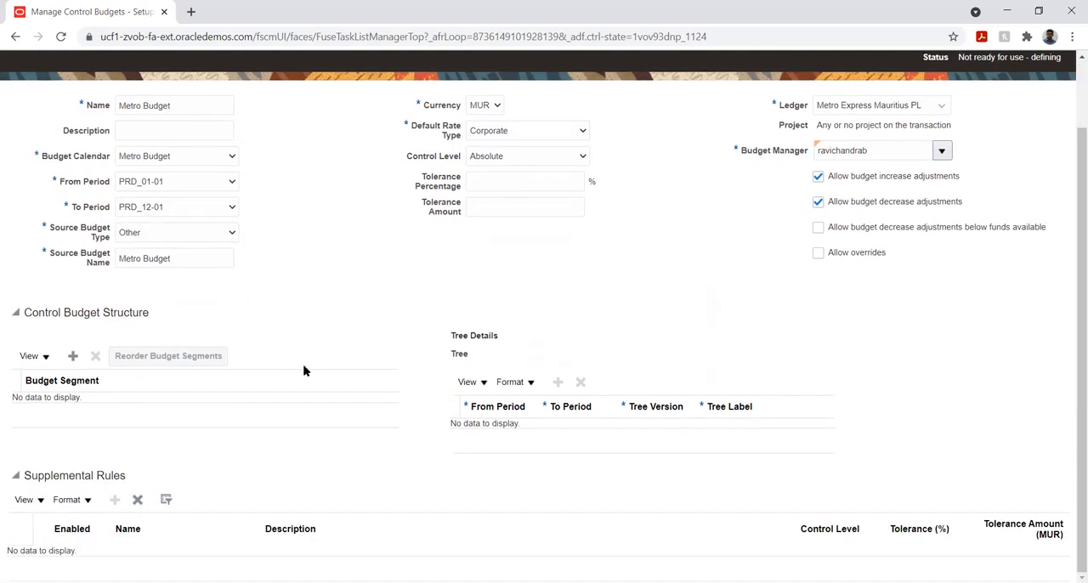
left_click(73, 355)
left_click(128, 409)
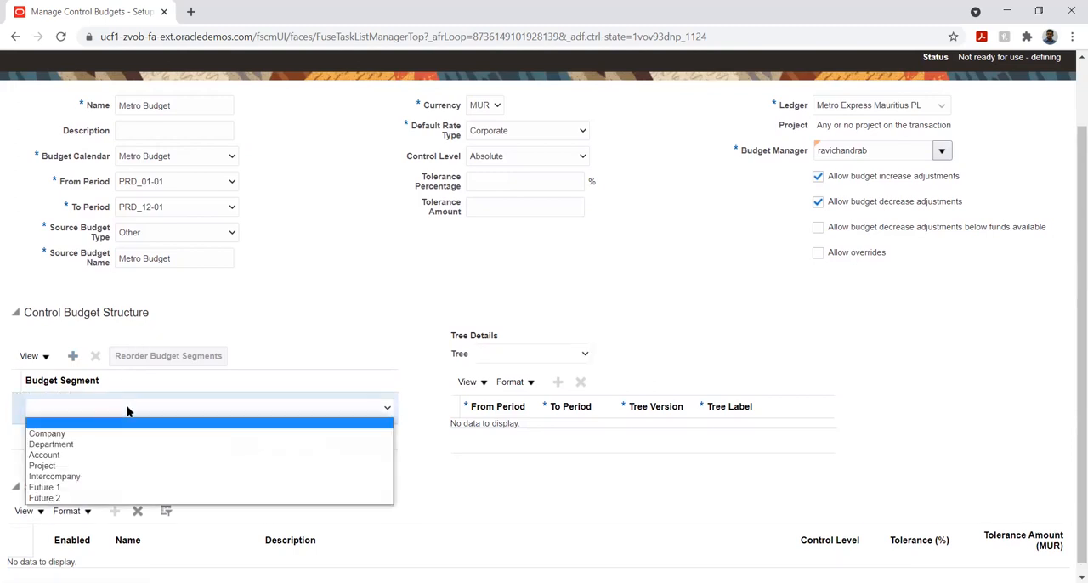
left_click(85, 455)
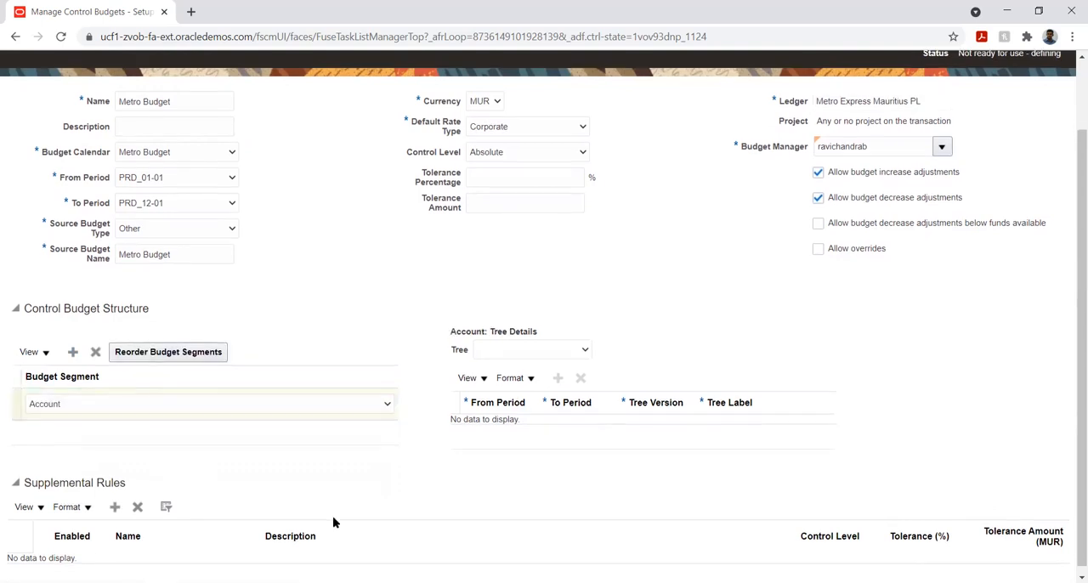
- Start a new supplemental rule and review its segment filters and transaction attribute filters
scroll(336, 523, "down", 1)
left_click(115, 501)
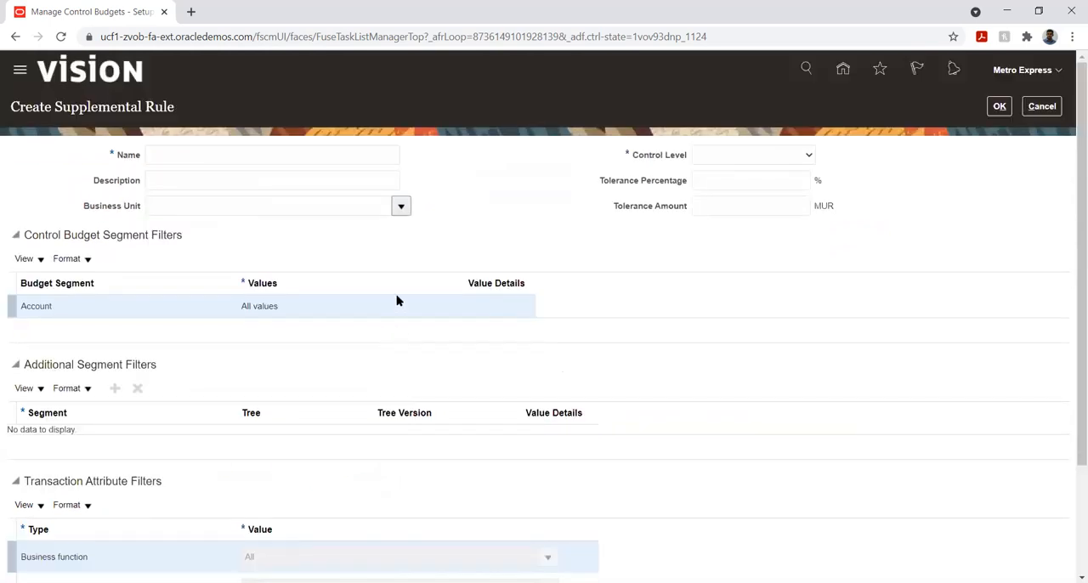
scroll(132, 348, "down", 3)
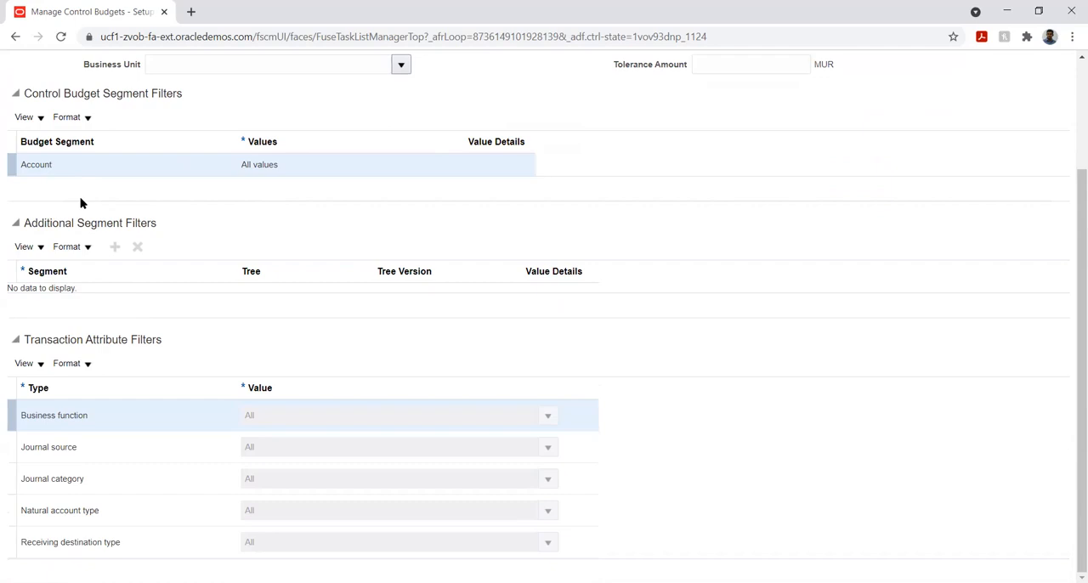
scroll(272, 263, "up", 3)
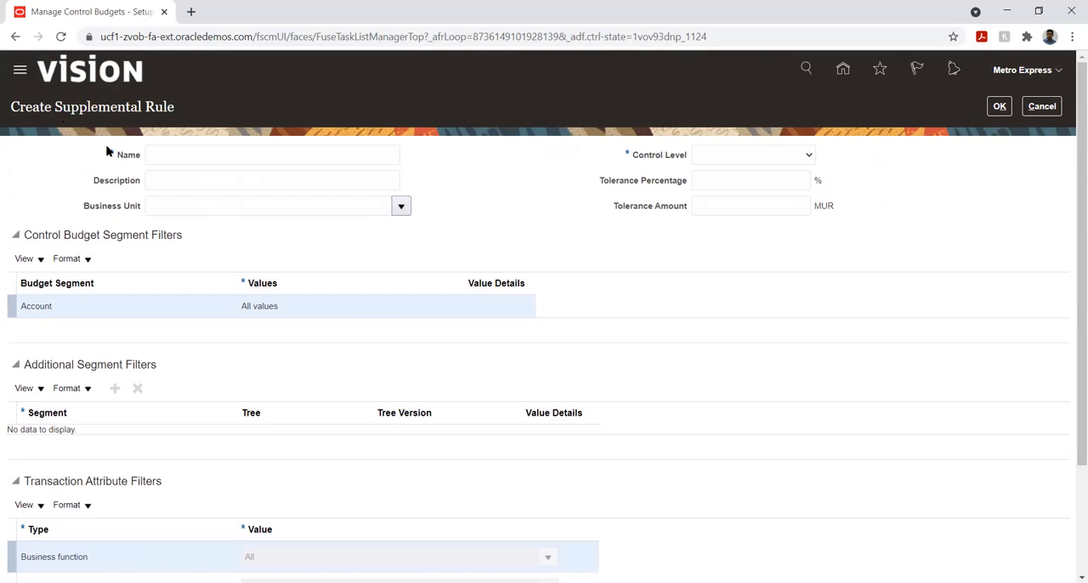
scroll(59, 391, "down", 3)
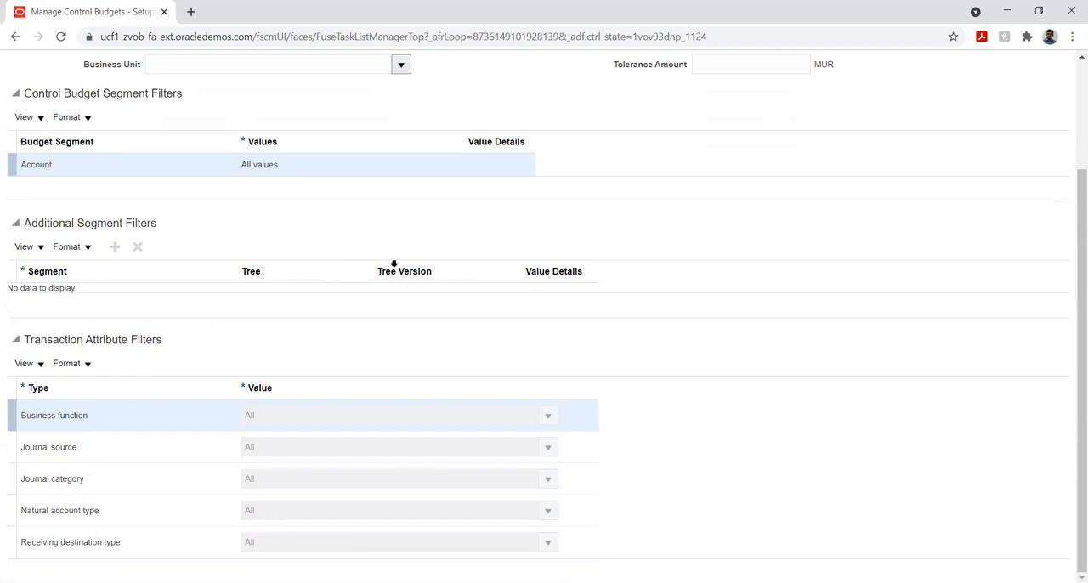
scroll(645, 207, "up", 3)
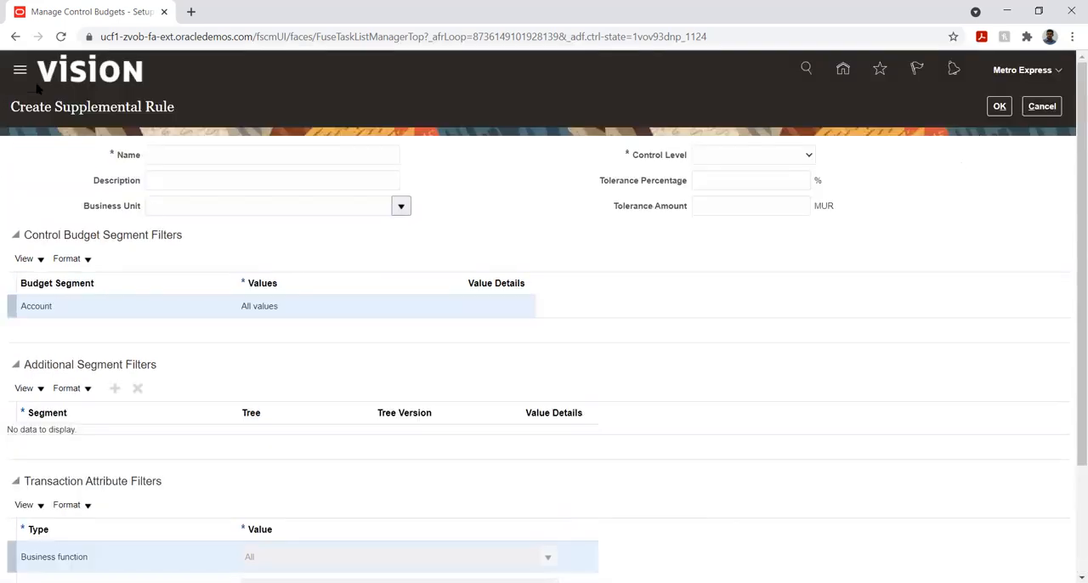
- Discard the new supplemental rule and review the Metro Budget control budget definition
left_click(1042, 106)
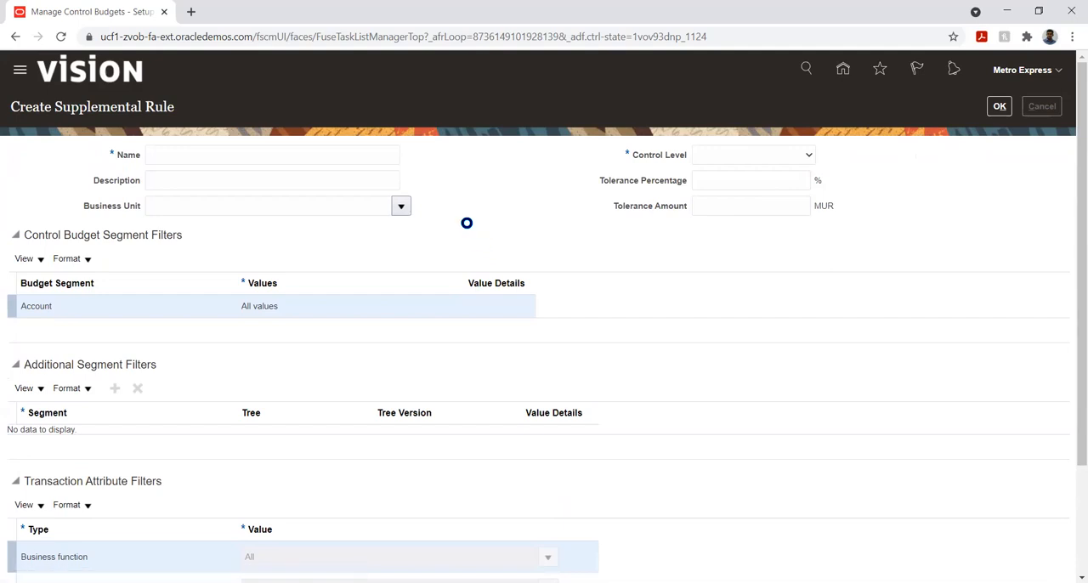
scroll(403, 344, "down", 1)
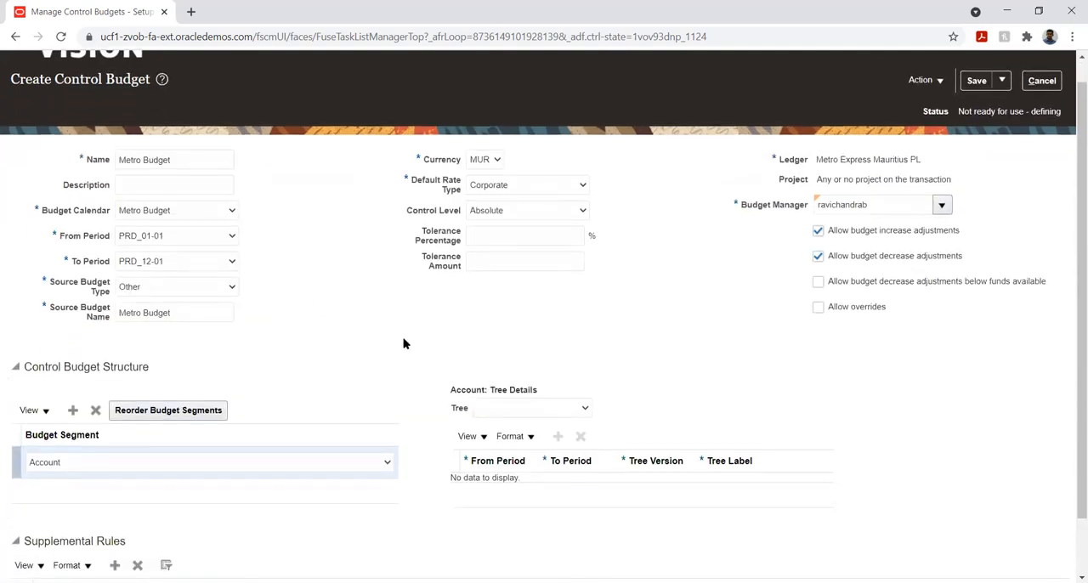
scroll(404, 344, "down", 1)
scroll(411, 343, "up", 2)
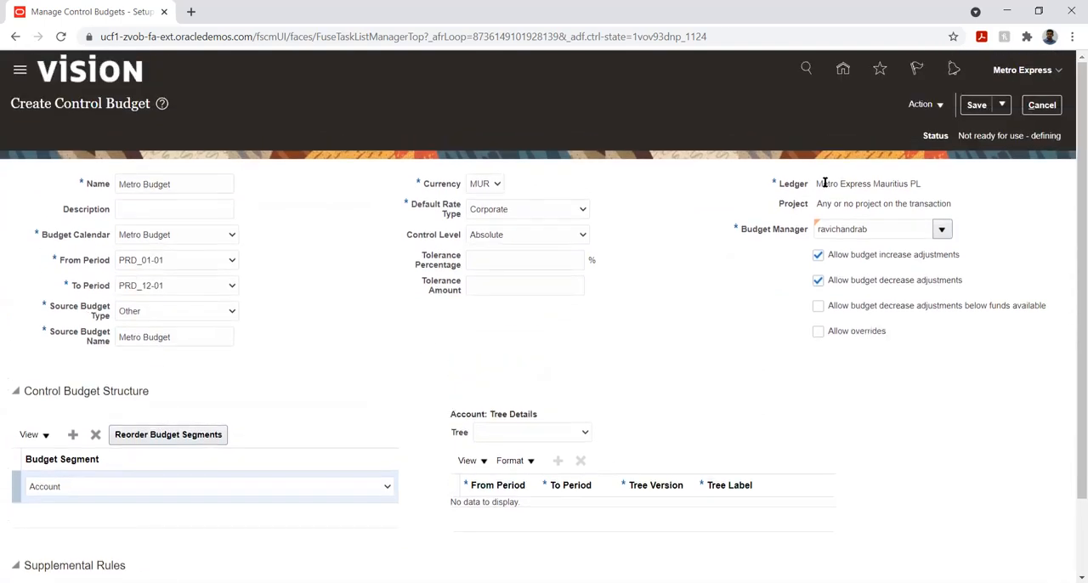
- Save the Metro Budget control budget and submit it to be prepared for use, accepting that transactions become subject to its control
left_click(977, 106)
left_click(939, 109)
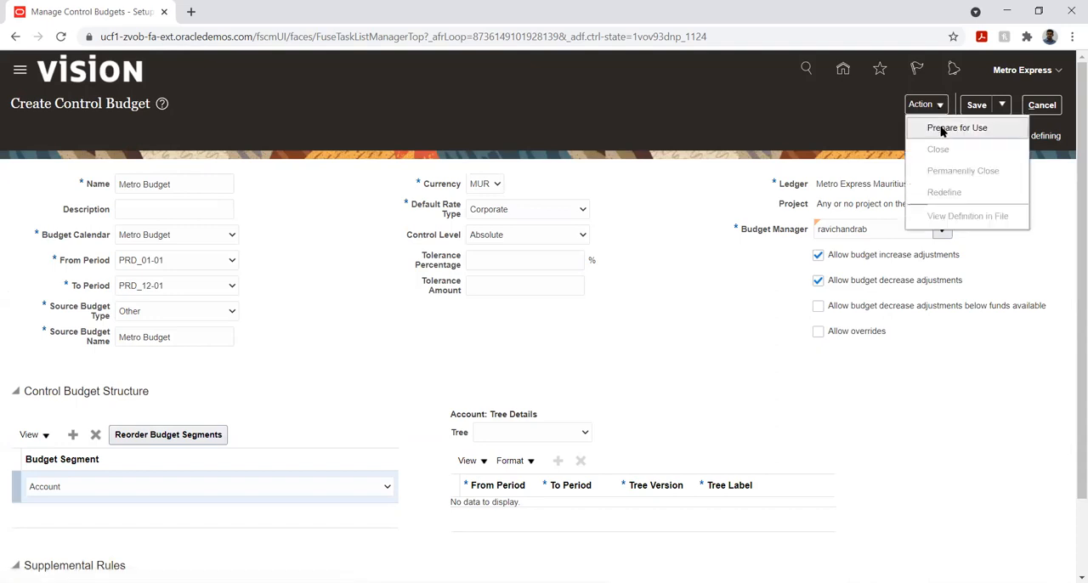
left_click(941, 128)
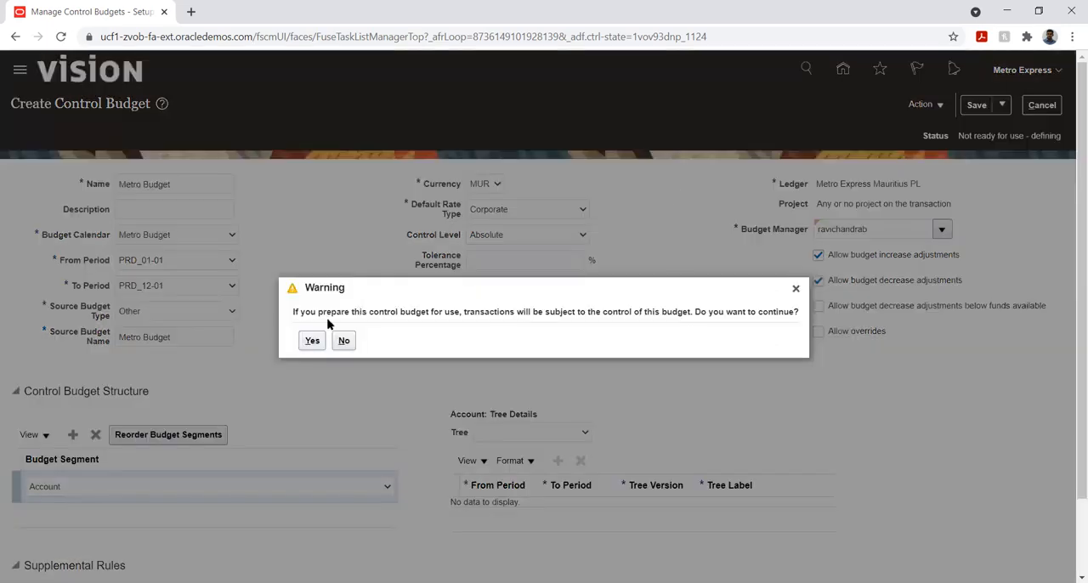
left_click(311, 341)
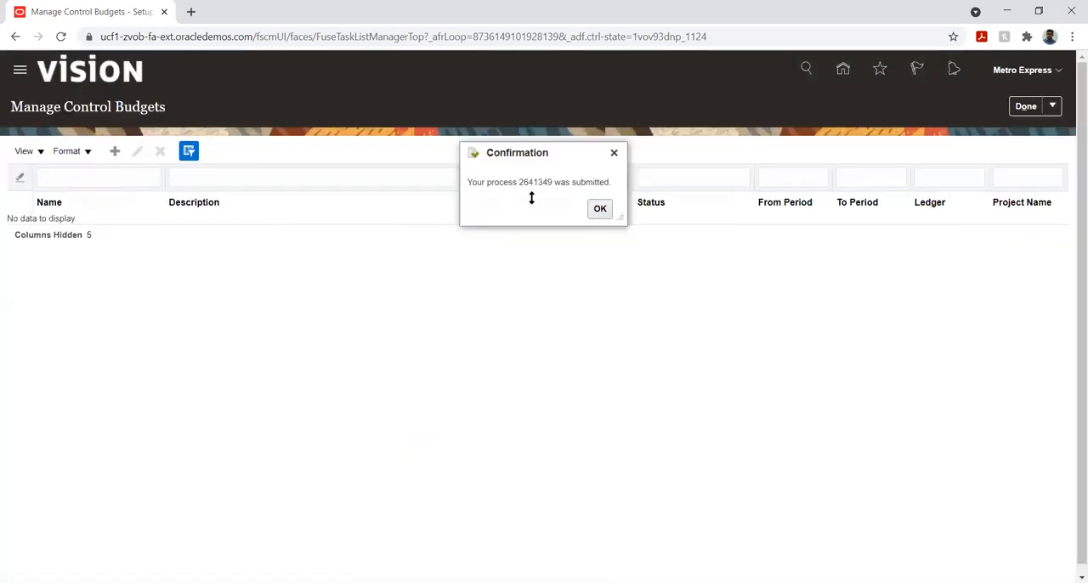
left_click(598, 210)
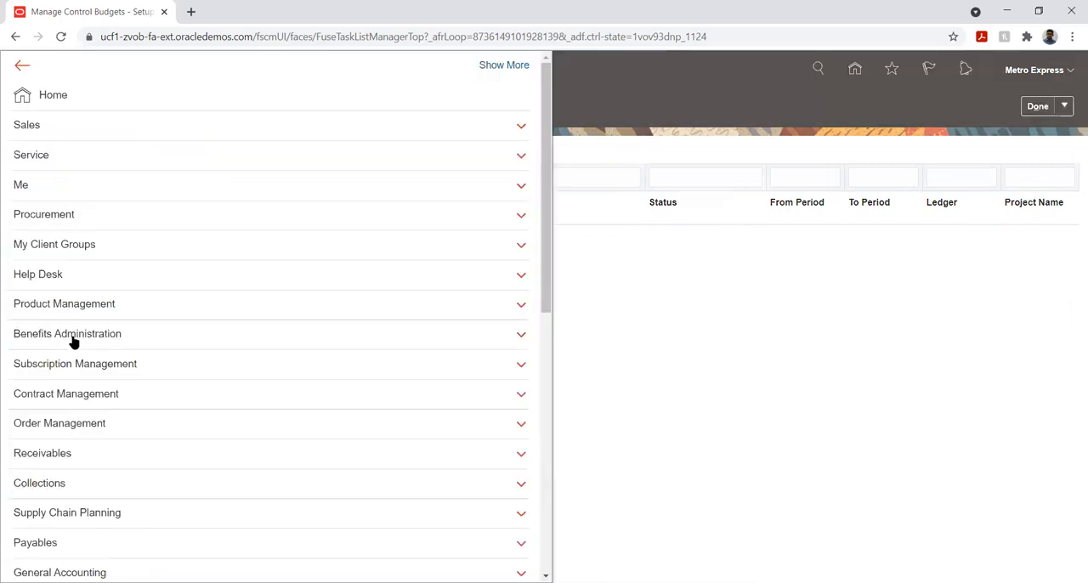
- Open Scheduled Processes and keep refreshing the list until the control budget definition and balances cube processes finish
scroll(396, 307, "down", 6)
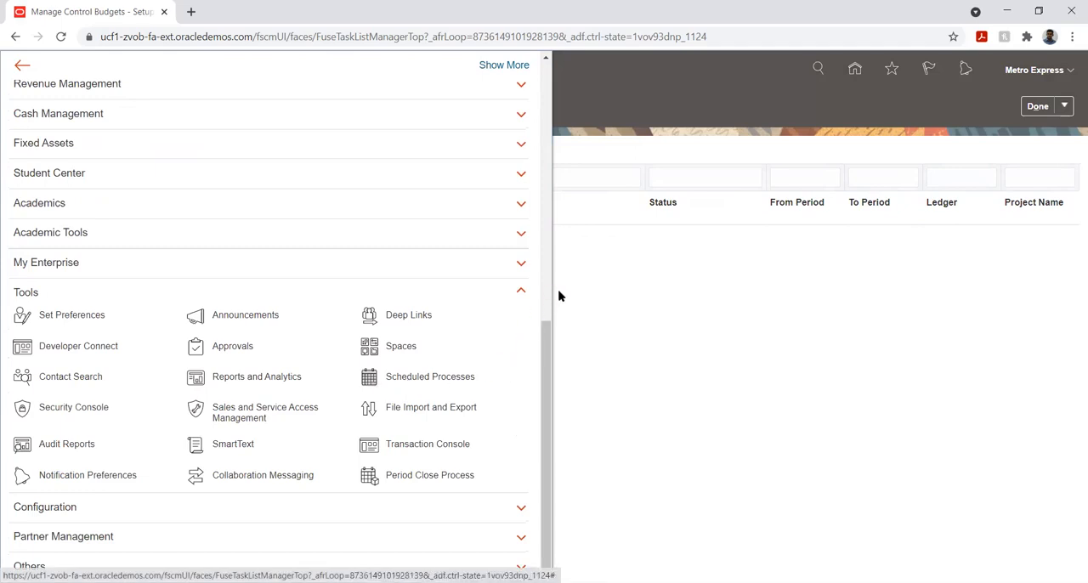
left_click(520, 334)
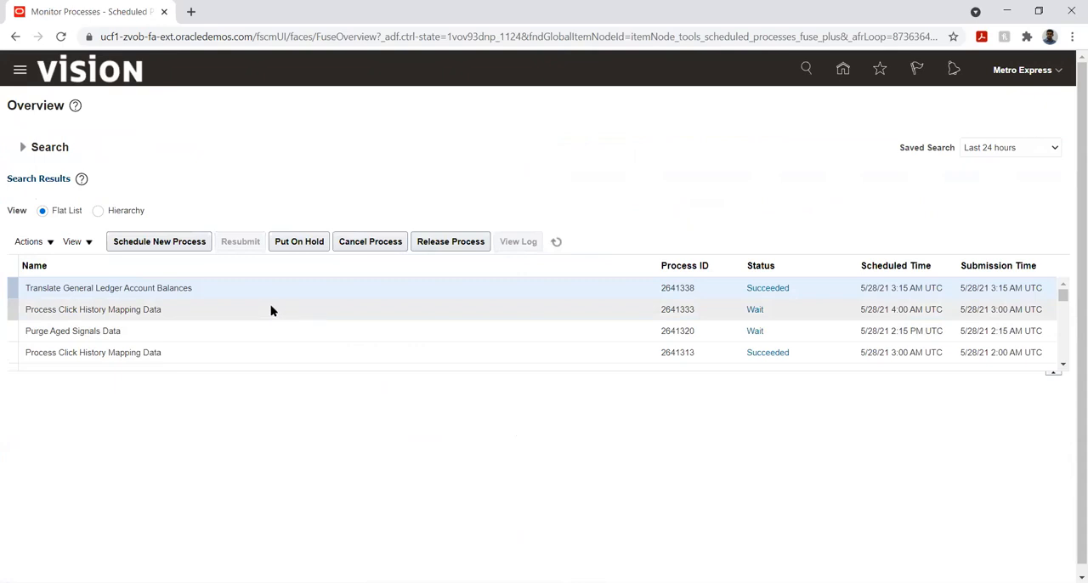
left_click(558, 243)
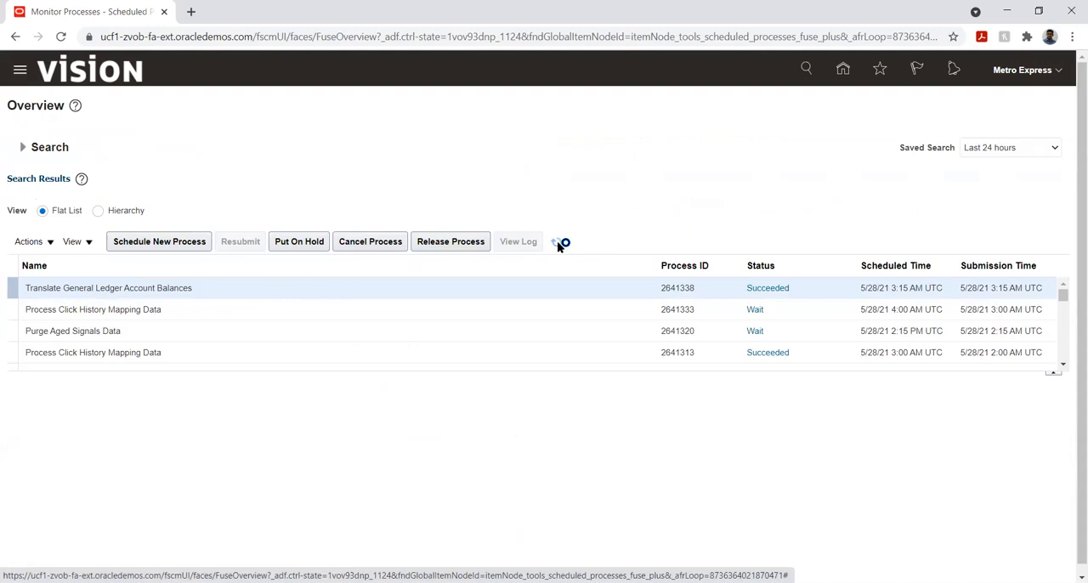
left_click(557, 243)
left_click(558, 244)
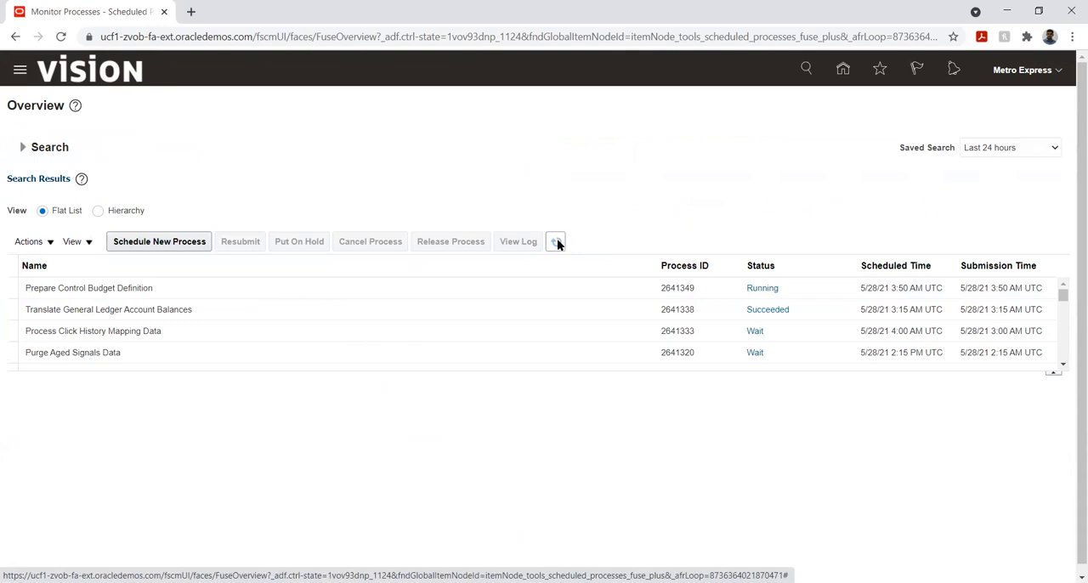
left_click(556, 243)
left_click(556, 243)
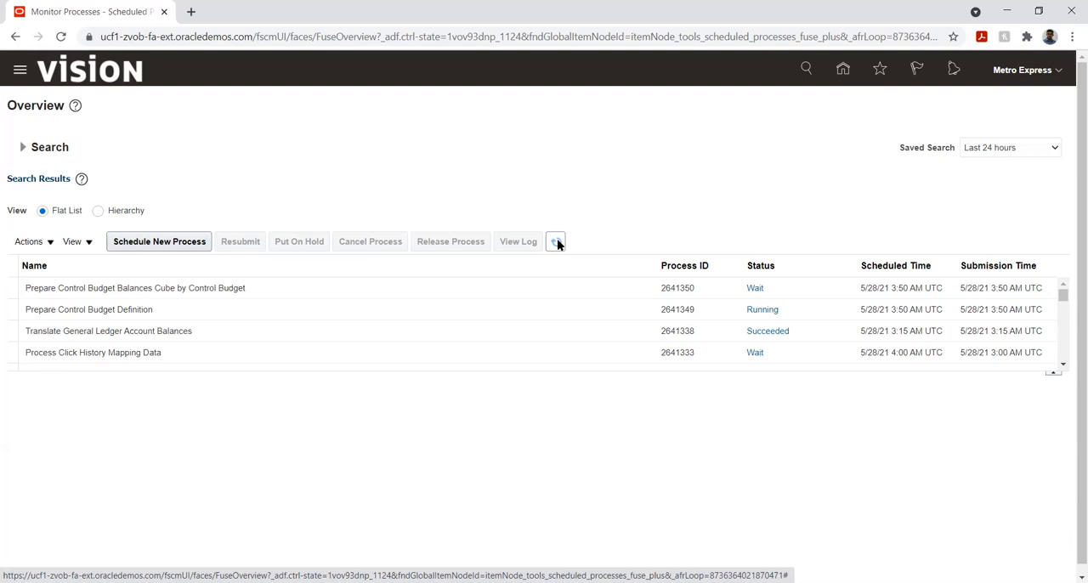
left_click(556, 243)
left_click(557, 243)
left_click(556, 243)
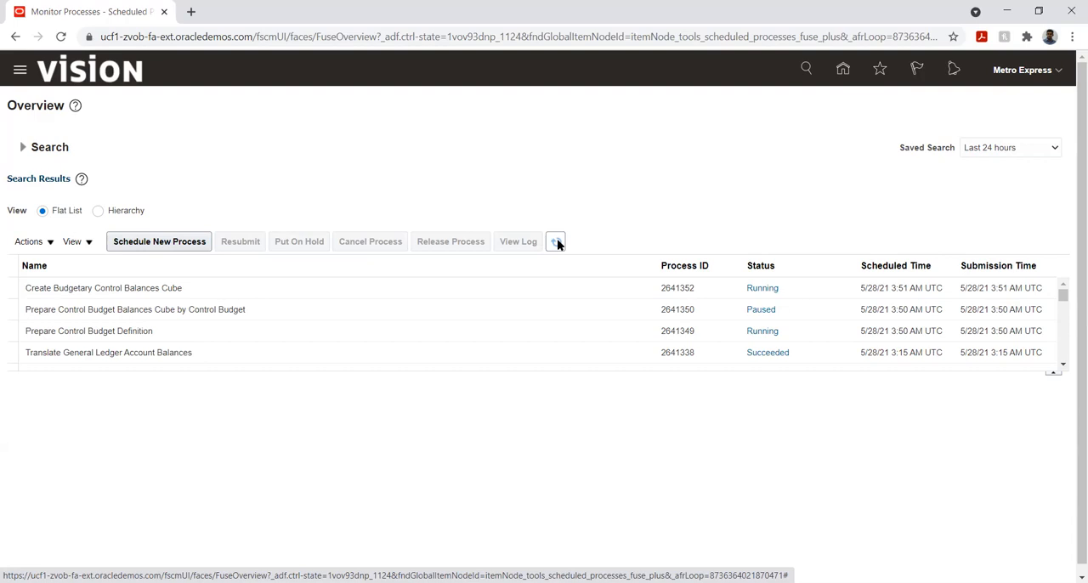
left_click(557, 243)
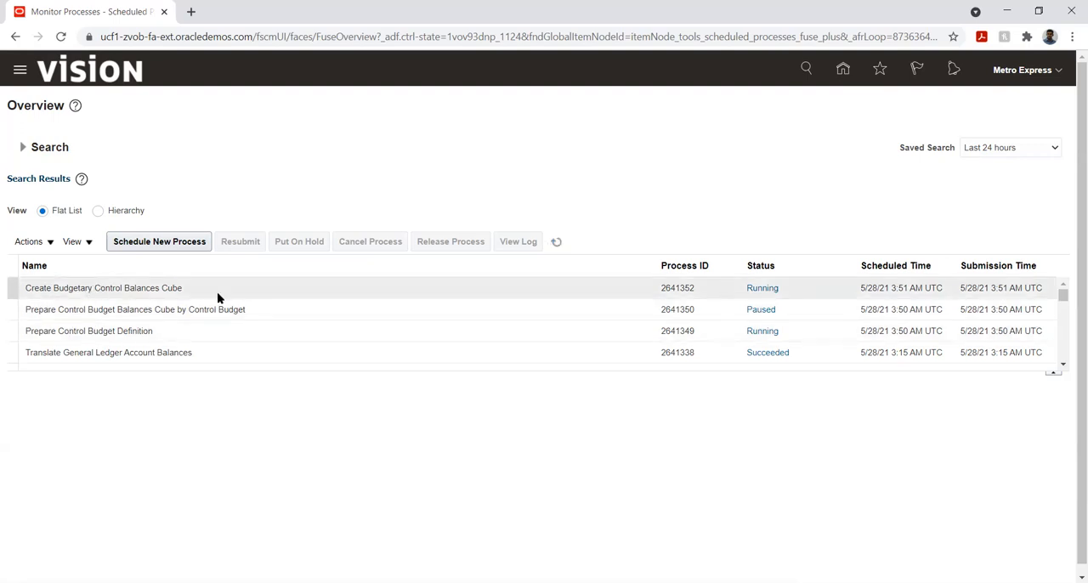
left_click(560, 243)
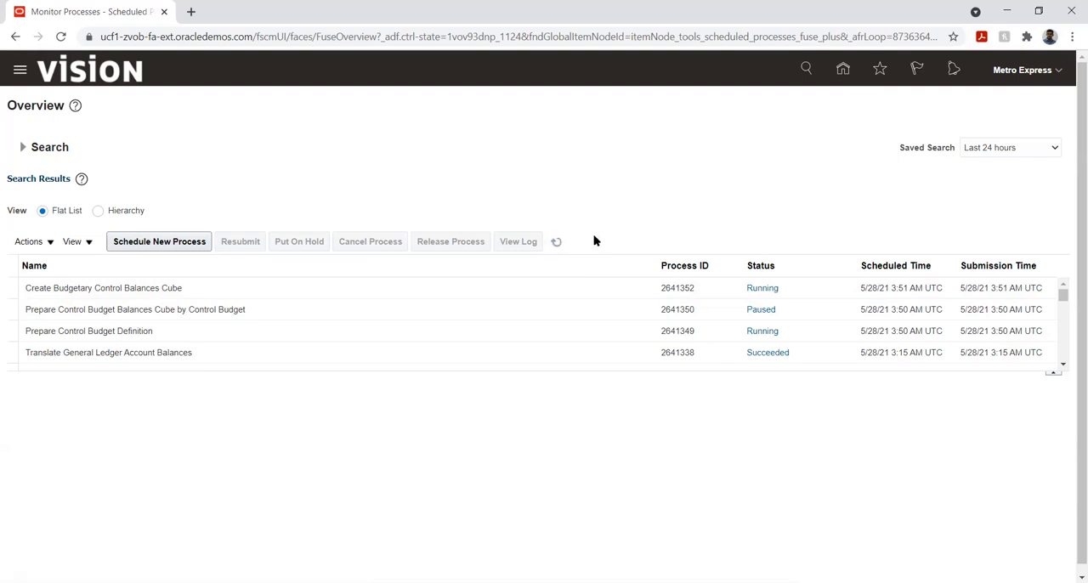
left_click(557, 244)
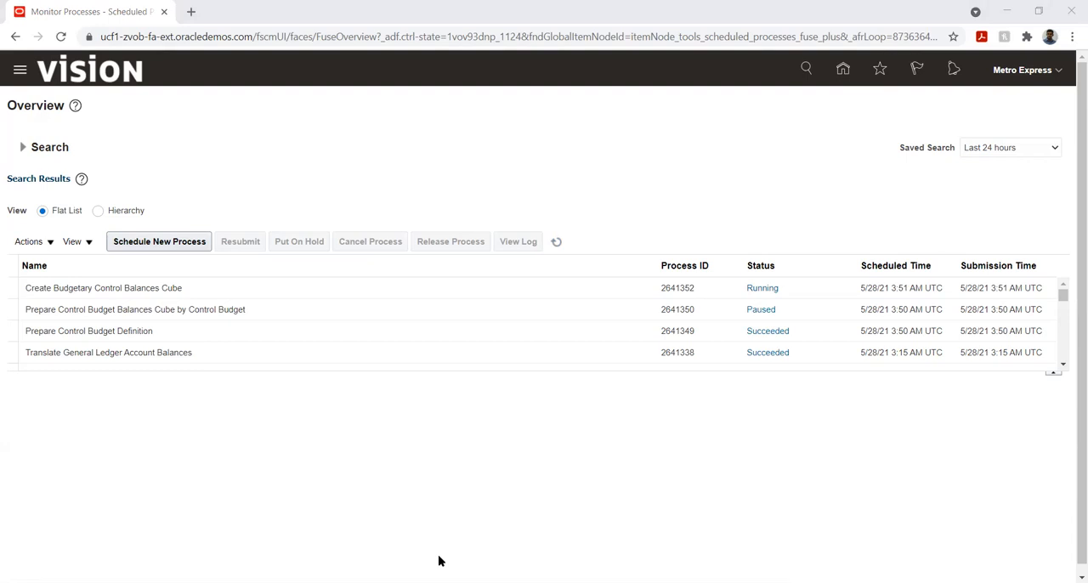
left_click(558, 242)
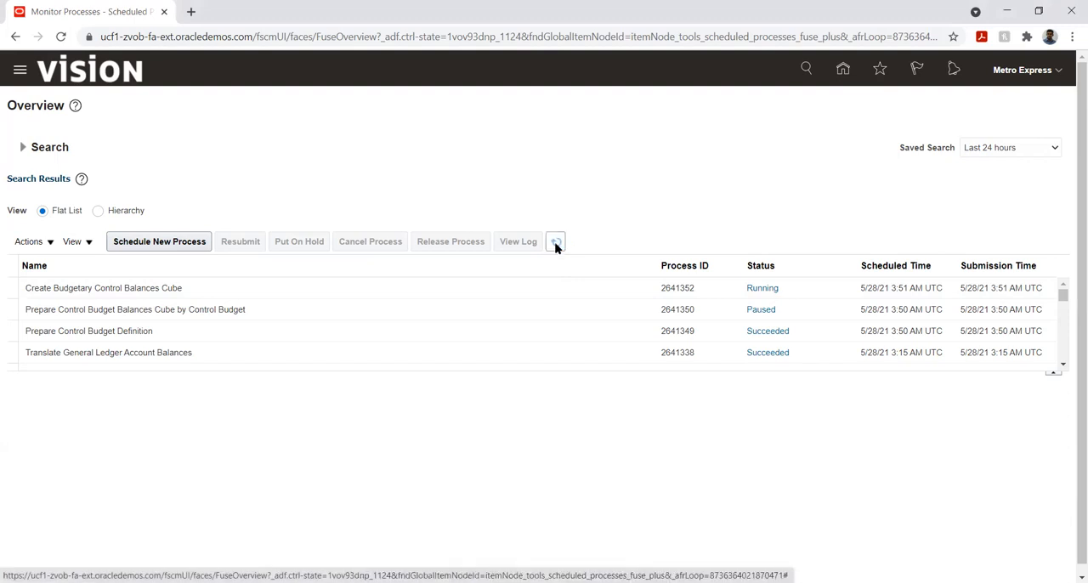
left_click(554, 244)
left_click(555, 244)
left_click(553, 247)
left_click(553, 246)
left_click(553, 246)
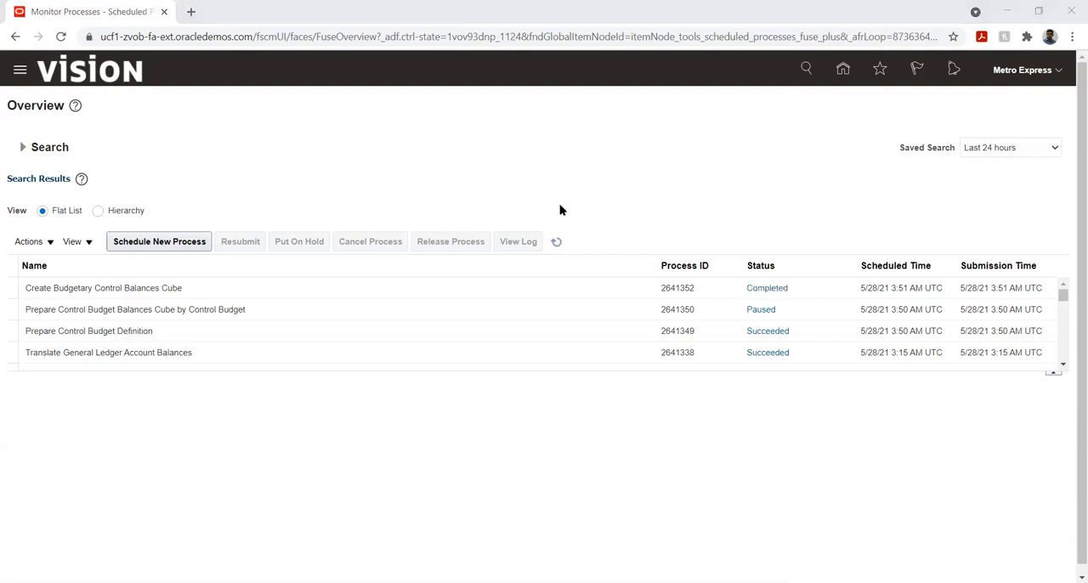
left_click(556, 243)
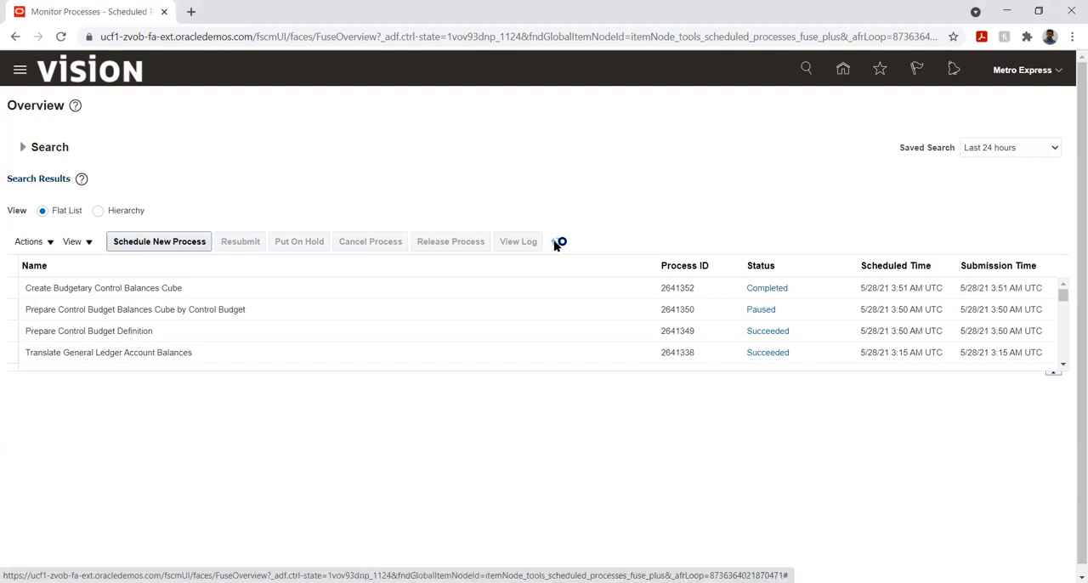
left_click(554, 244)
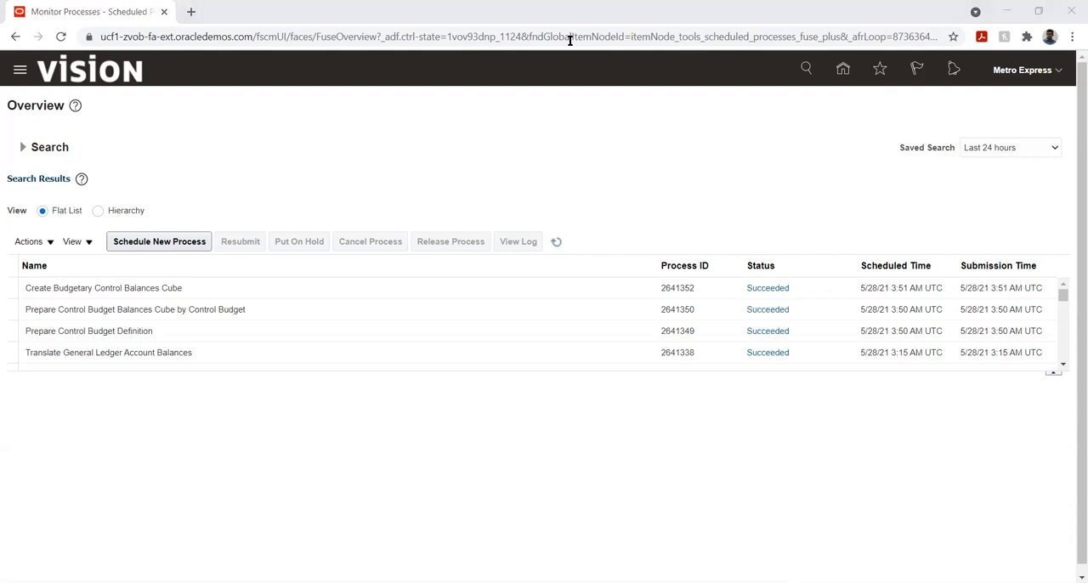
left_click(554, 244)
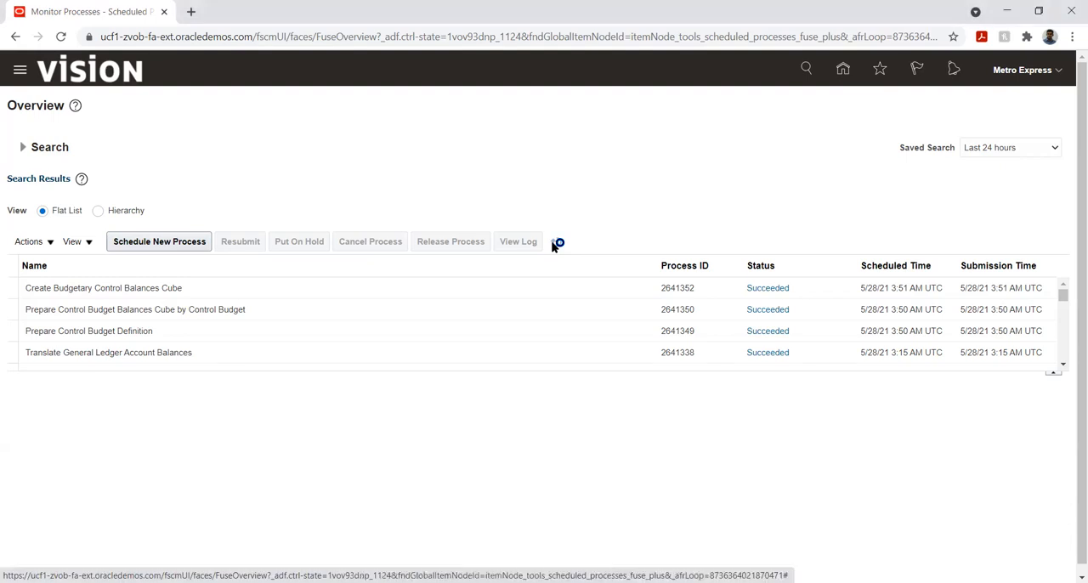
left_click(554, 244)
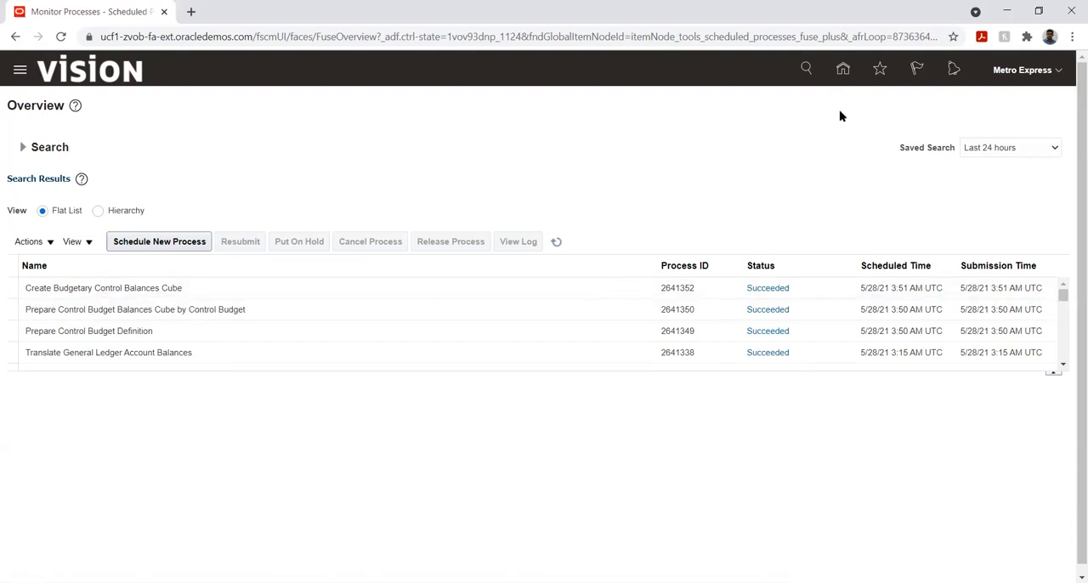
- Return to the home page and open the list of implementation projects in Setup and Maintenance
left_click(842, 69)
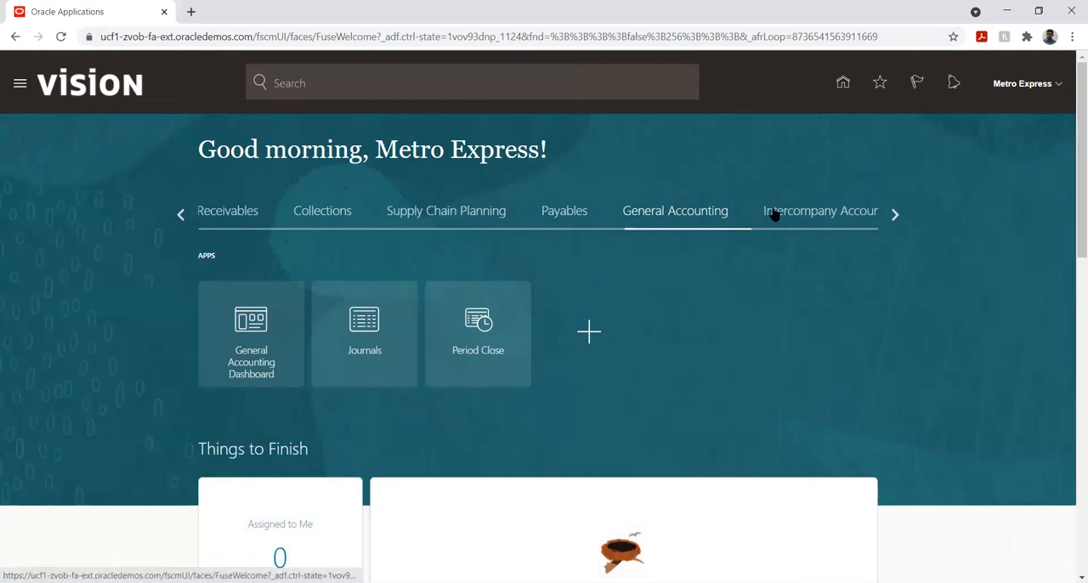
left_click(1055, 89)
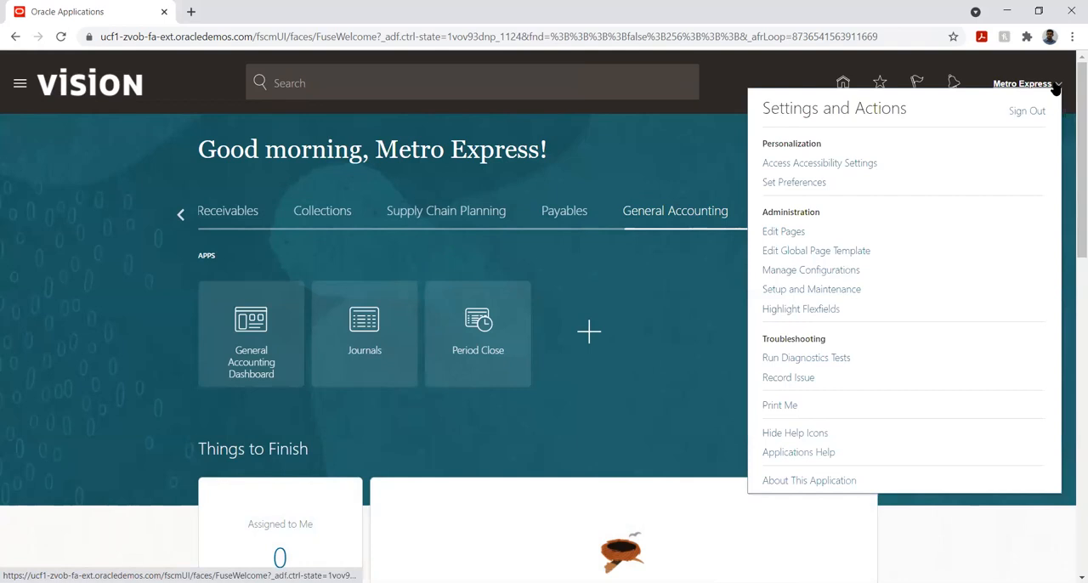
left_click(840, 290)
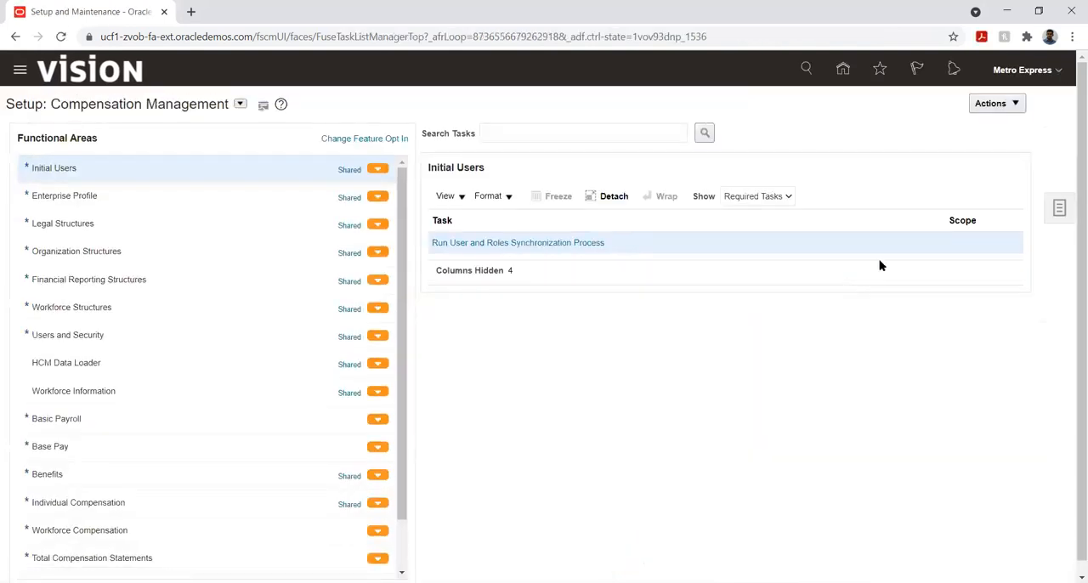
left_click(1057, 209)
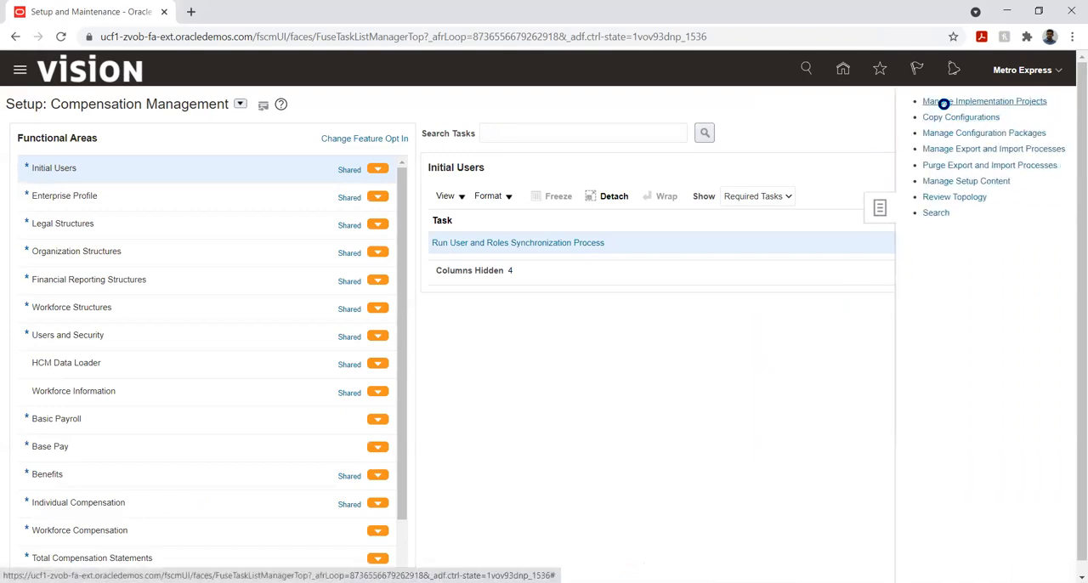
left_click(945, 103)
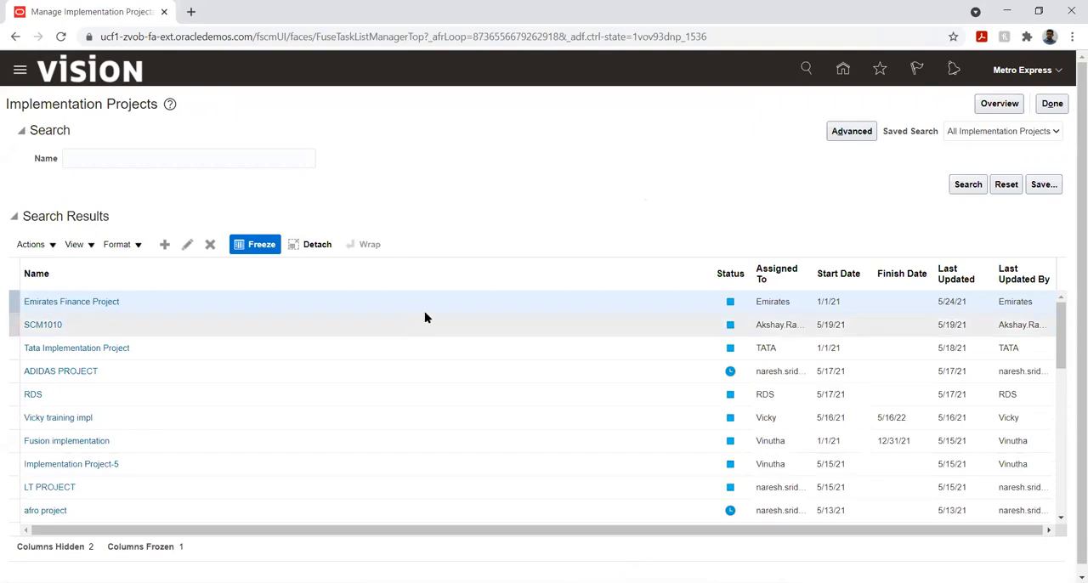
- Search the implementation projects for Metro, open the Metro Express Limited Implementation Project and go to its Manage Control Budgets task
left_click(230, 160)
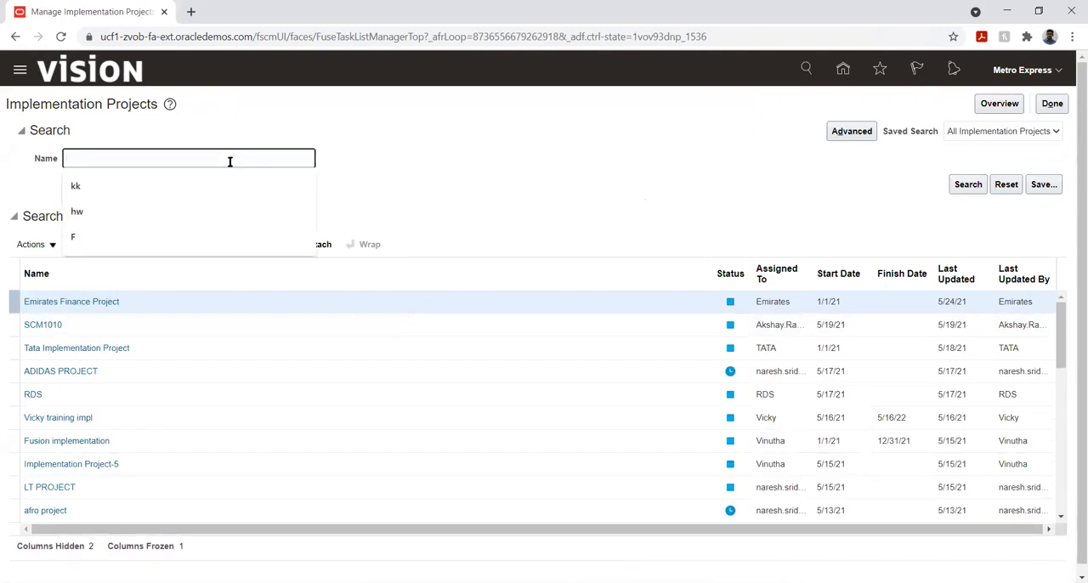
type("Metro")
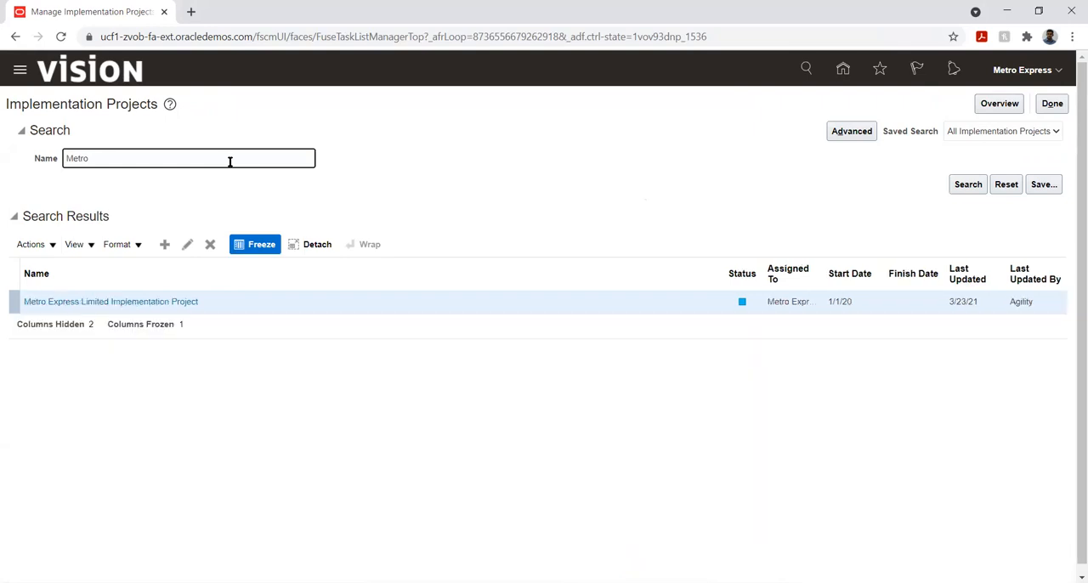
left_click(113, 304)
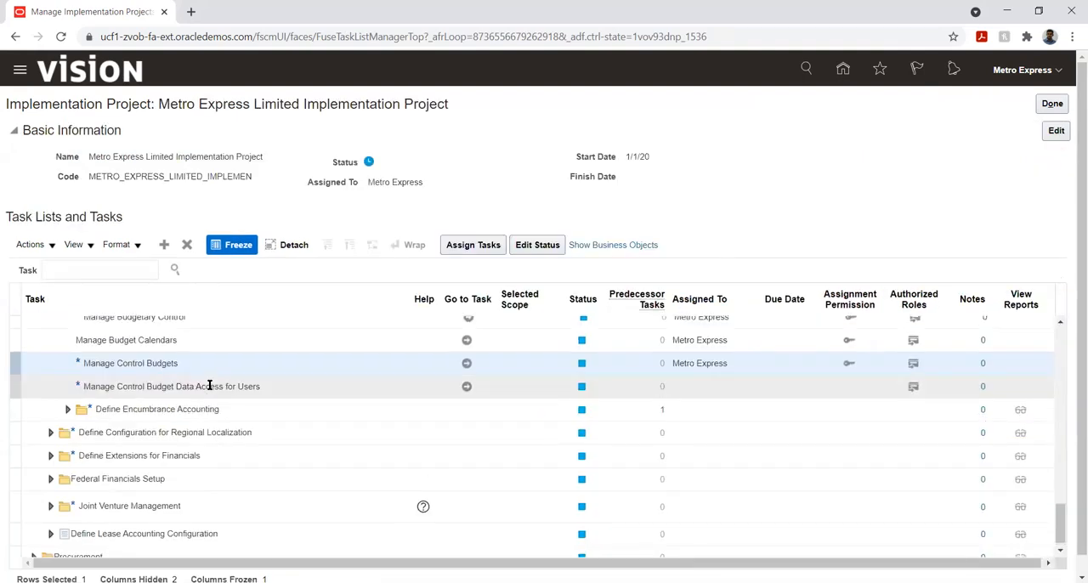
left_click(468, 363)
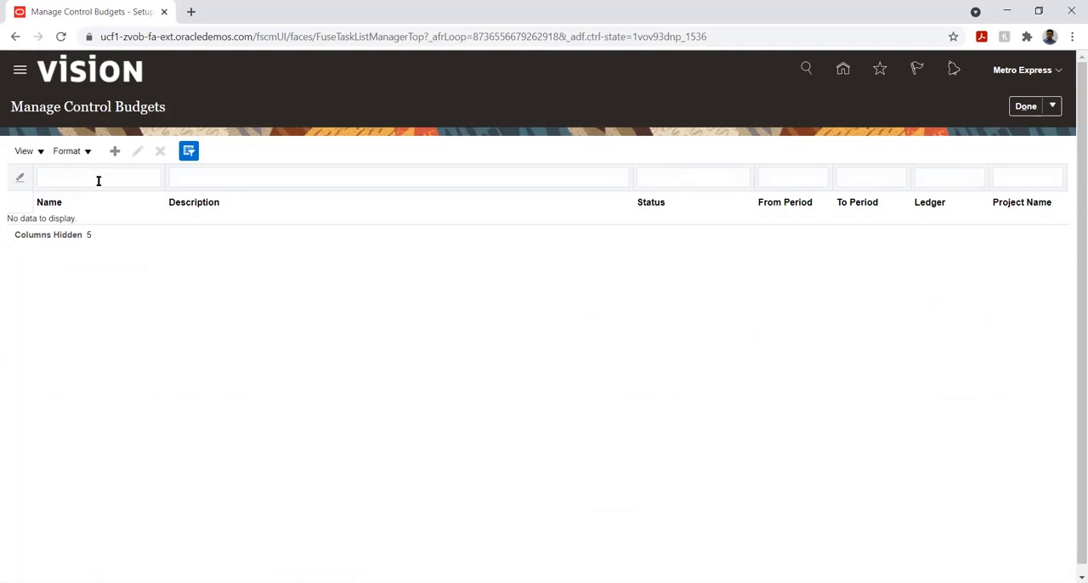
left_click(99, 181)
- Go back to Scheduled Processes and show the details of the Prepare Control Budget Definition process
left_click(24, 73)
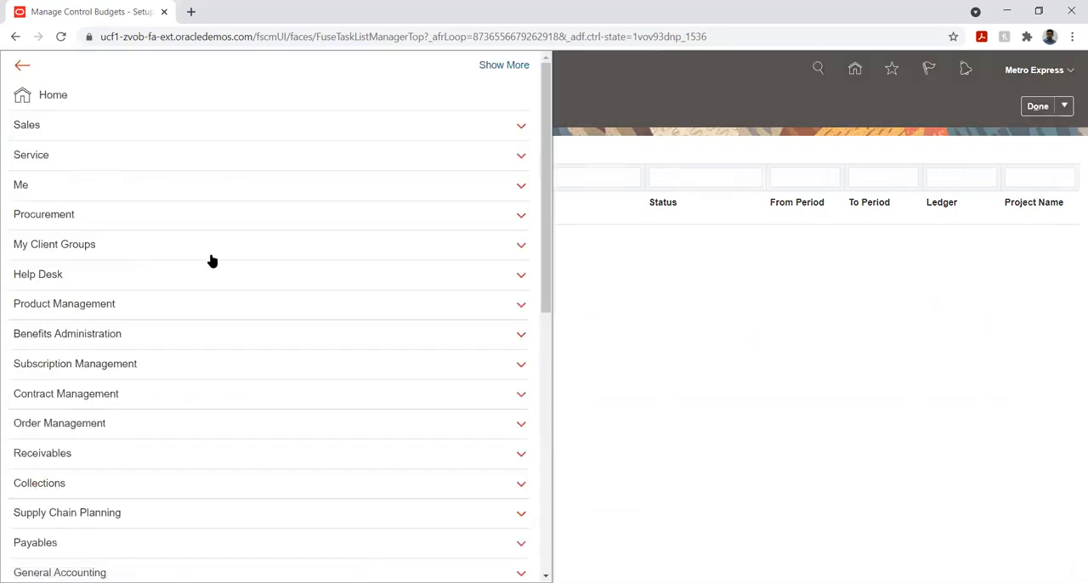
scroll(209, 260, "down", 5)
scroll(224, 351, "down", 1)
left_click(405, 439)
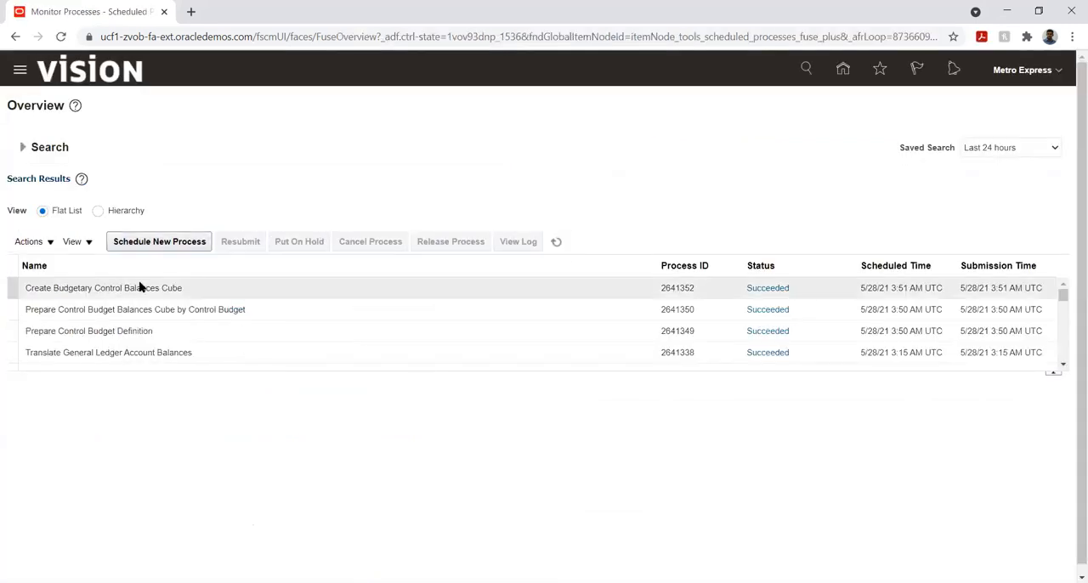
left_click(144, 331)
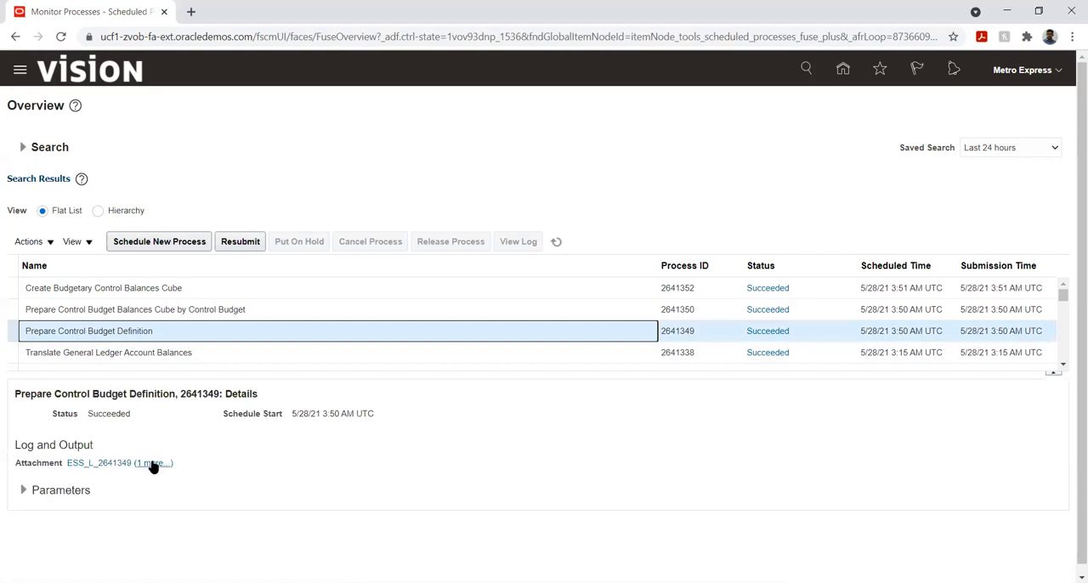
- Open the output file 2641349.txt and the log 2641349.log attached to the Prepare Control Budget Definition process for review
left_click(153, 463)
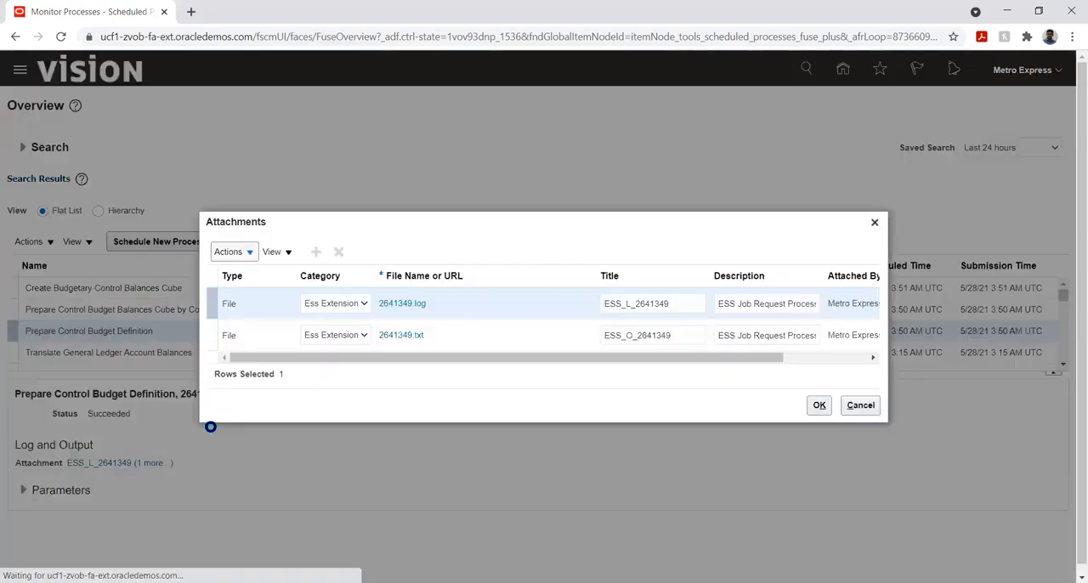
left_click(405, 338)
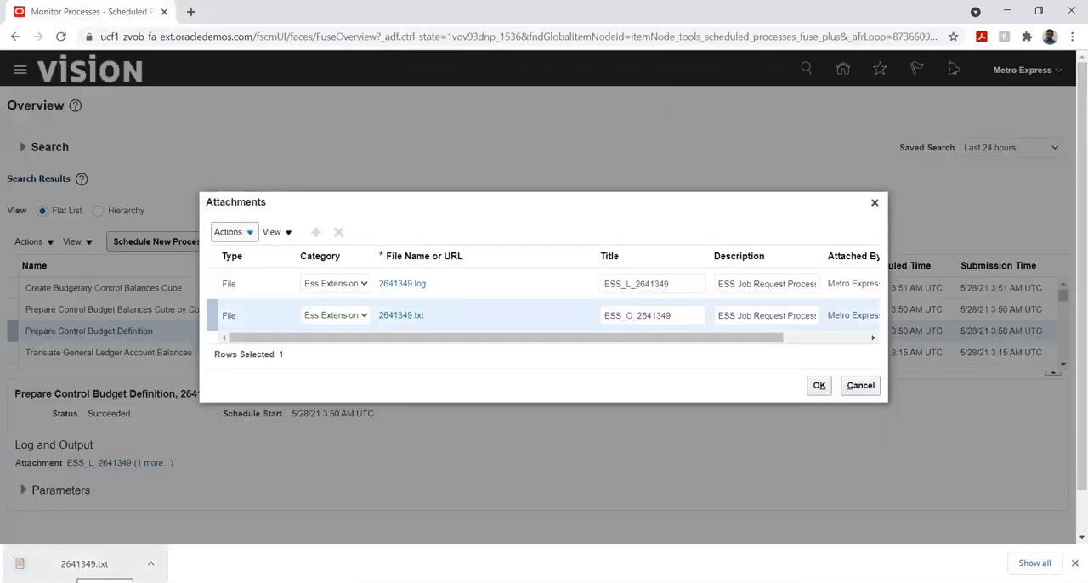
left_click(84, 563)
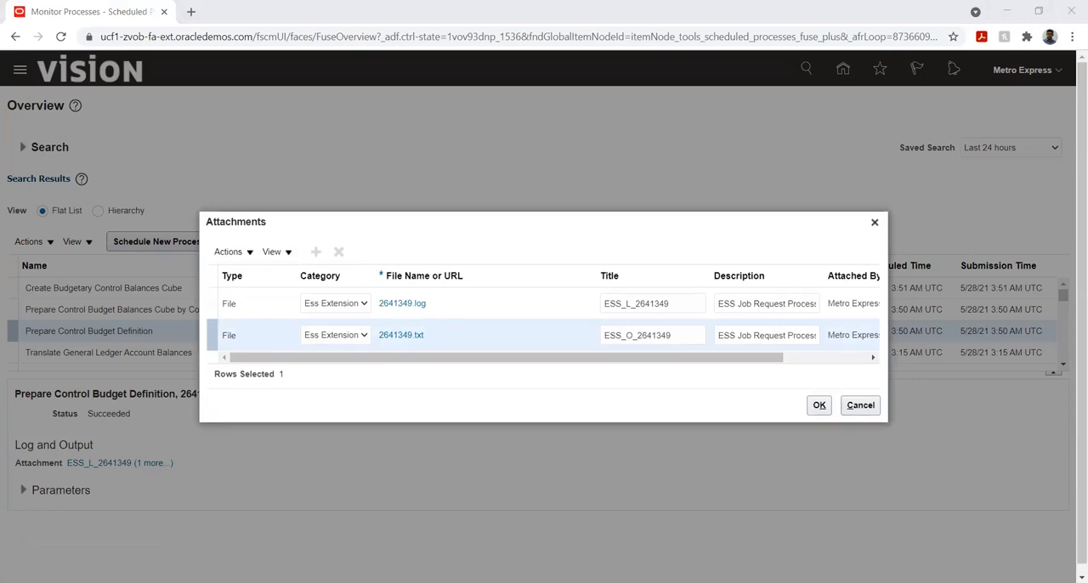
left_click(452, 358)
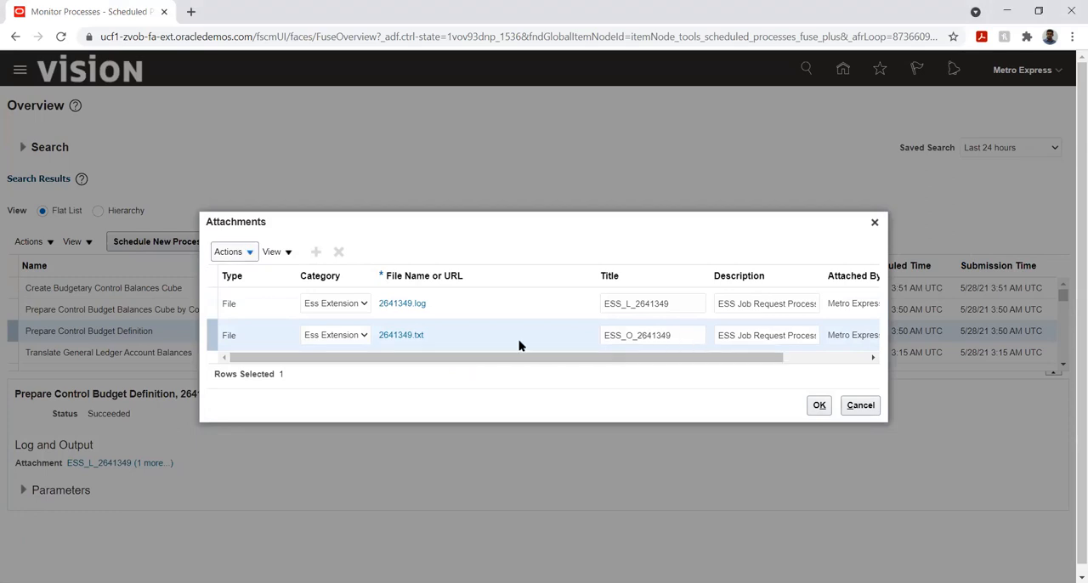
left_click(394, 304)
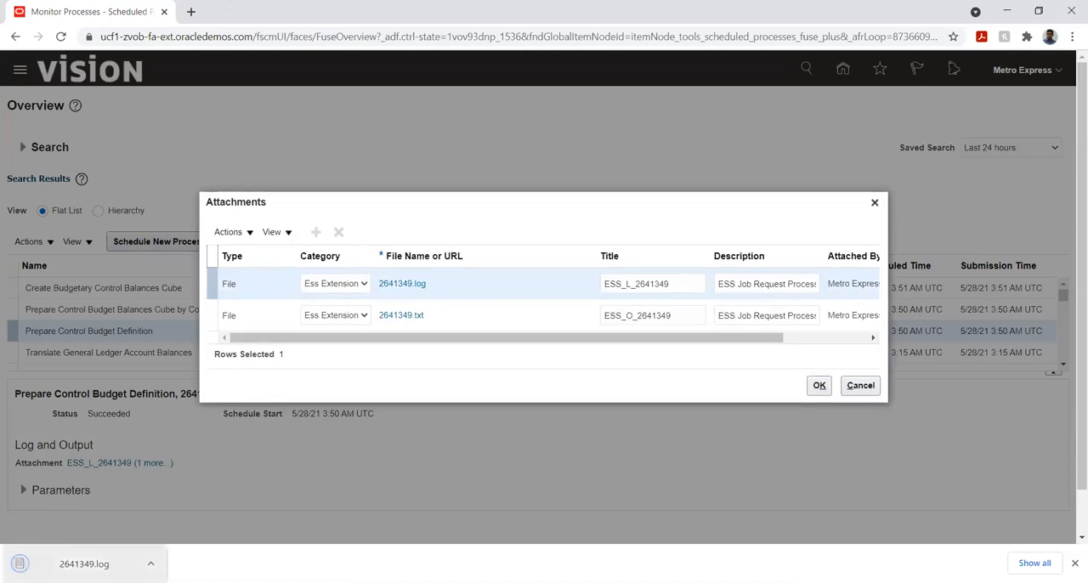
left_click(81, 565)
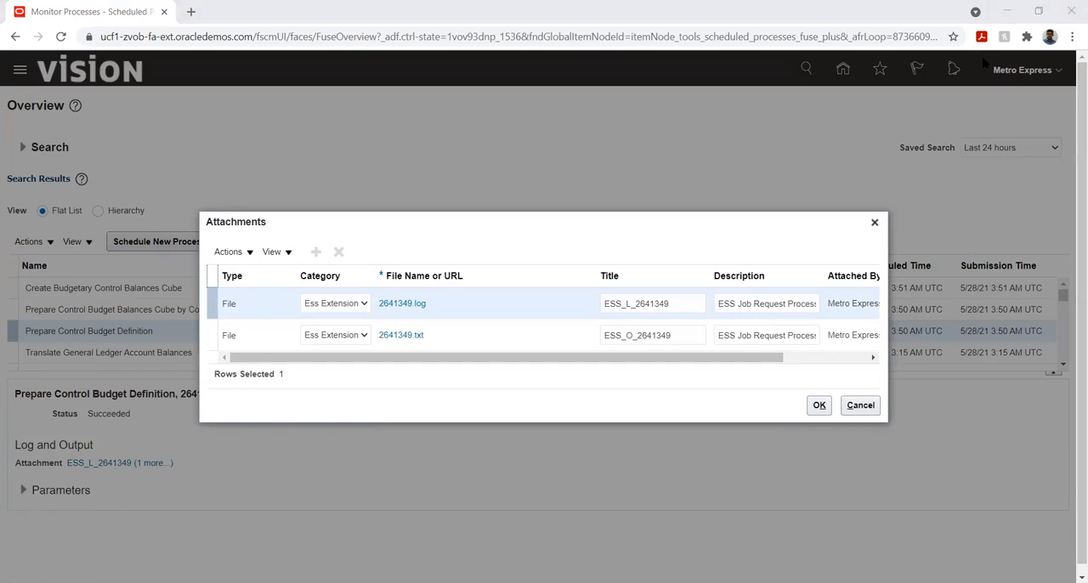
left_click(821, 407)
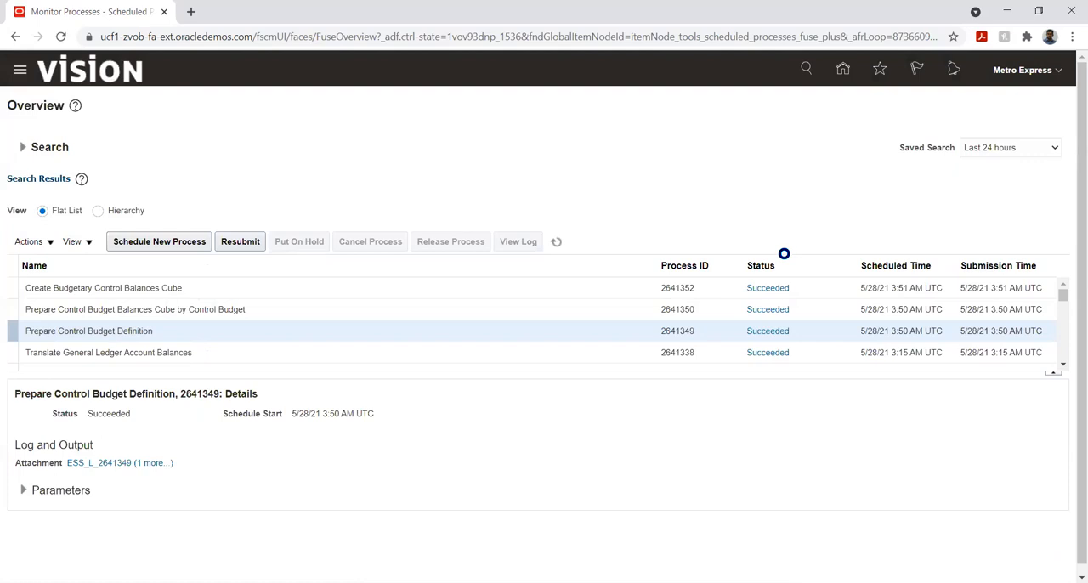
- Open the log attached to the Prepare Control Budget Balances Cube by Control Budget process and review it
left_click(379, 304)
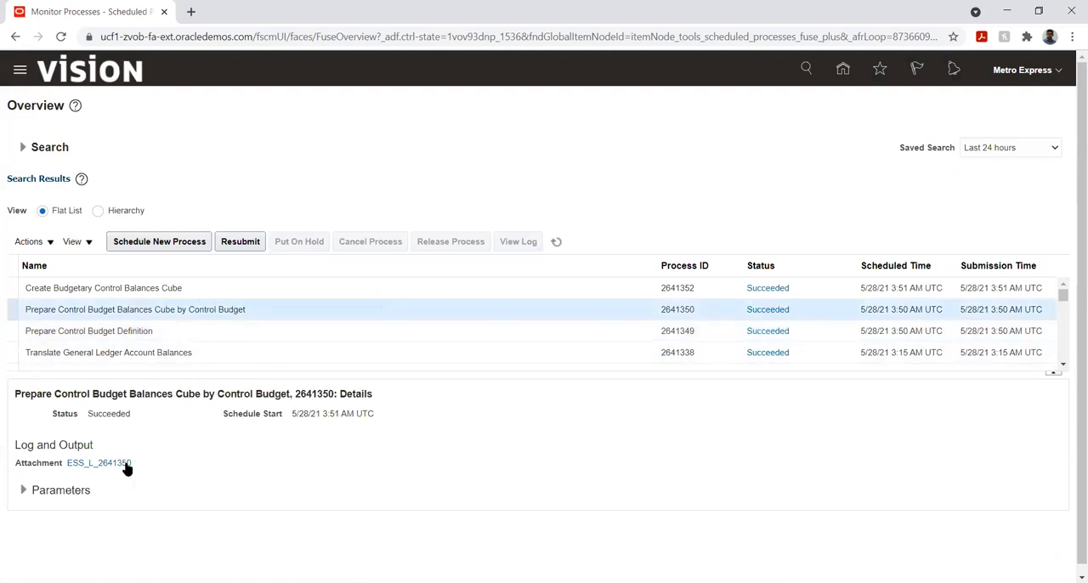
left_click(102, 463)
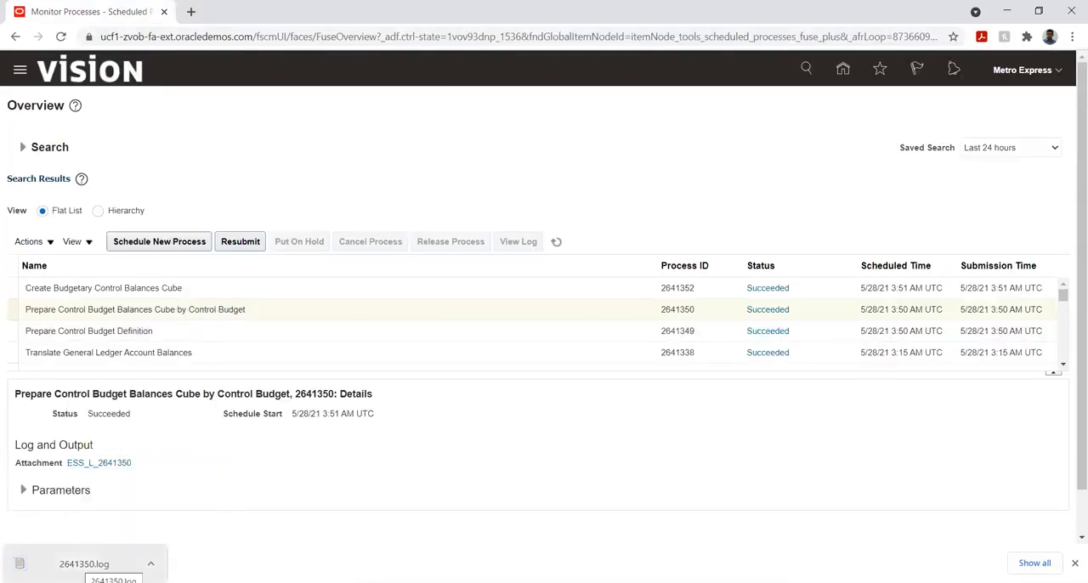
left_click(84, 564)
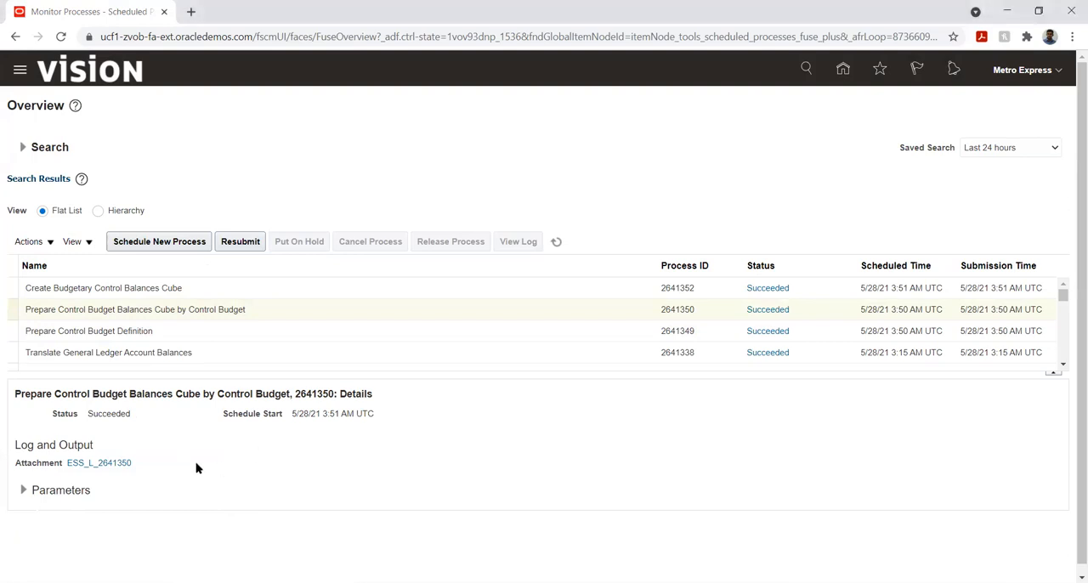
- Open the log attached to the Create Budgetary Control Balances Cube process, review it and close it
left_click(198, 294)
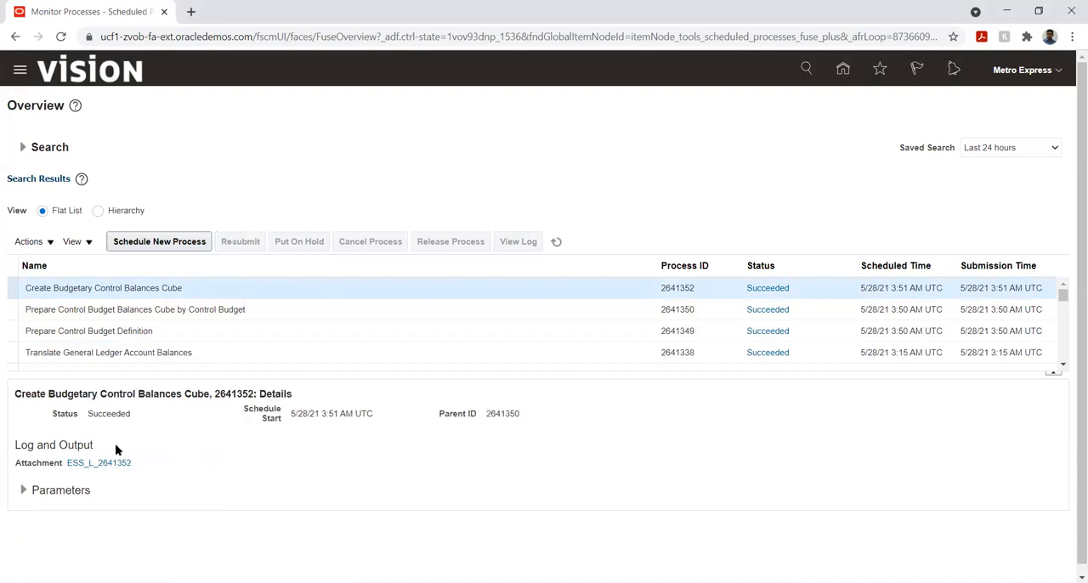
left_click(117, 462)
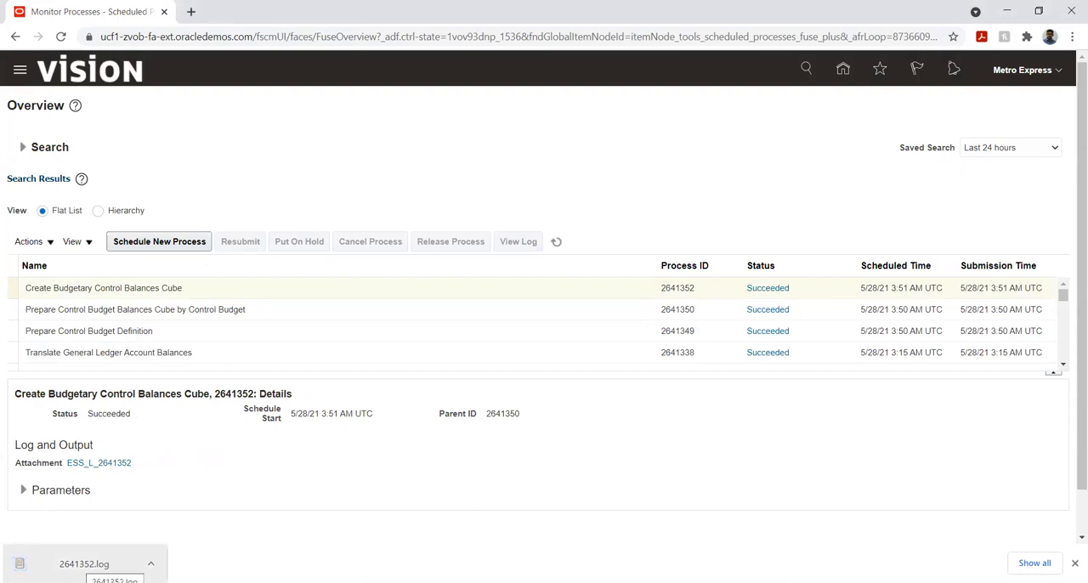
left_click(81, 565)
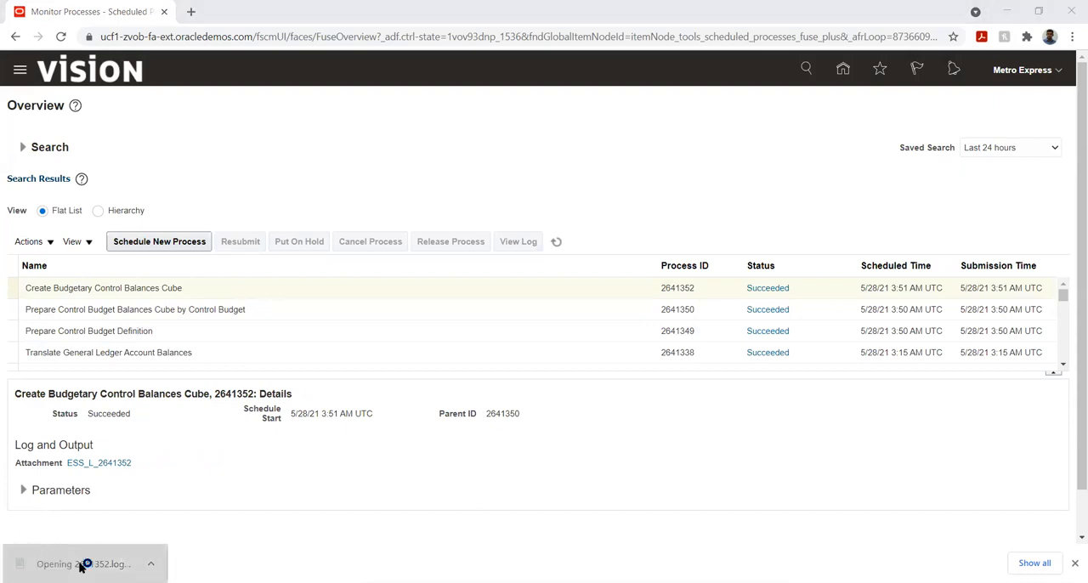
left_click(918, 95)
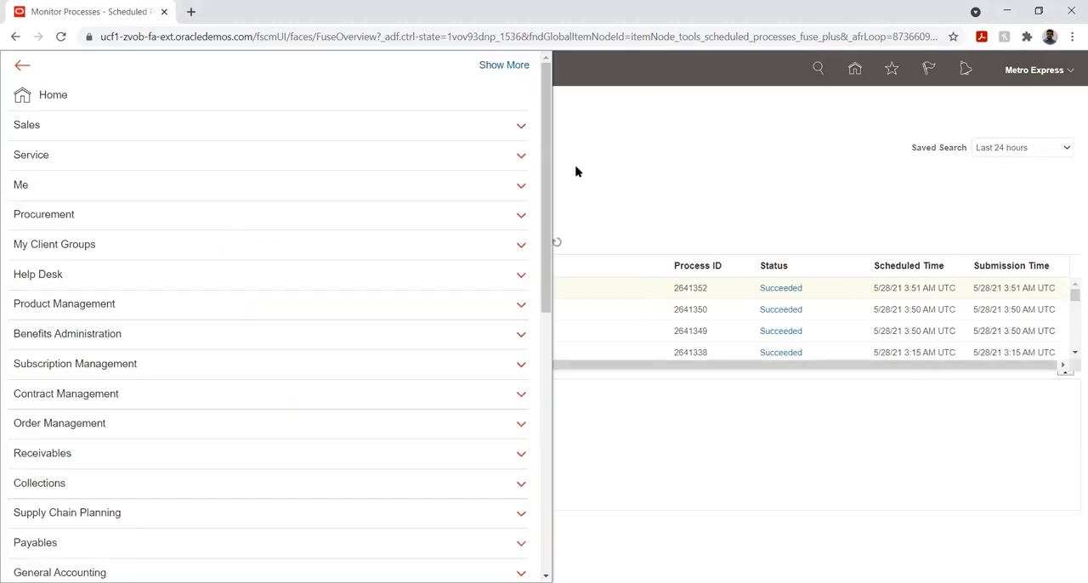
- Go to the Security Console and dismiss the warning about the security data import
scroll(197, 330, "down", 5)
scroll(197, 330, "down", 2)
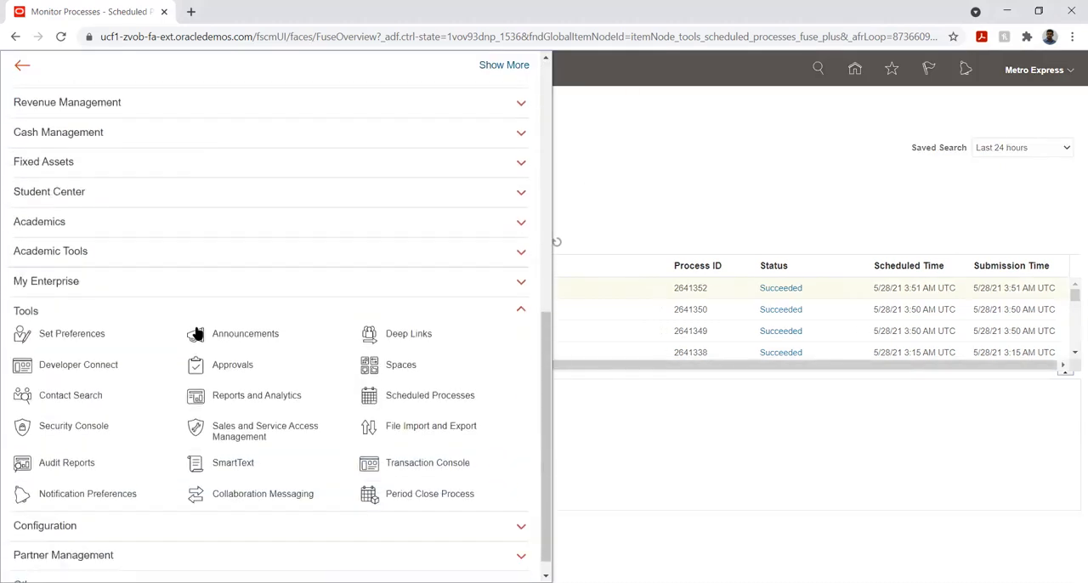
left_click(83, 410)
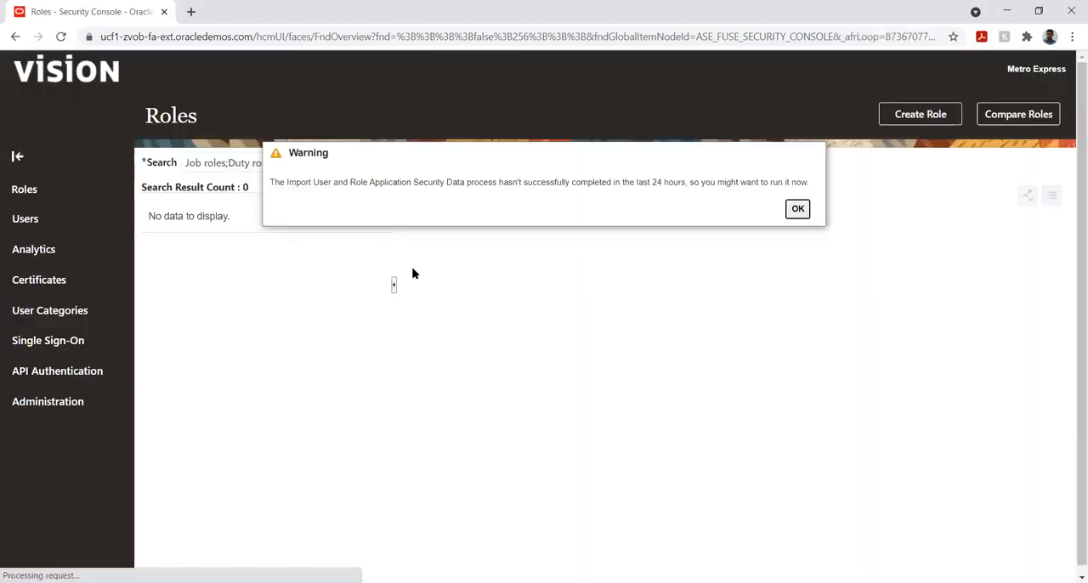
left_click(797, 208)
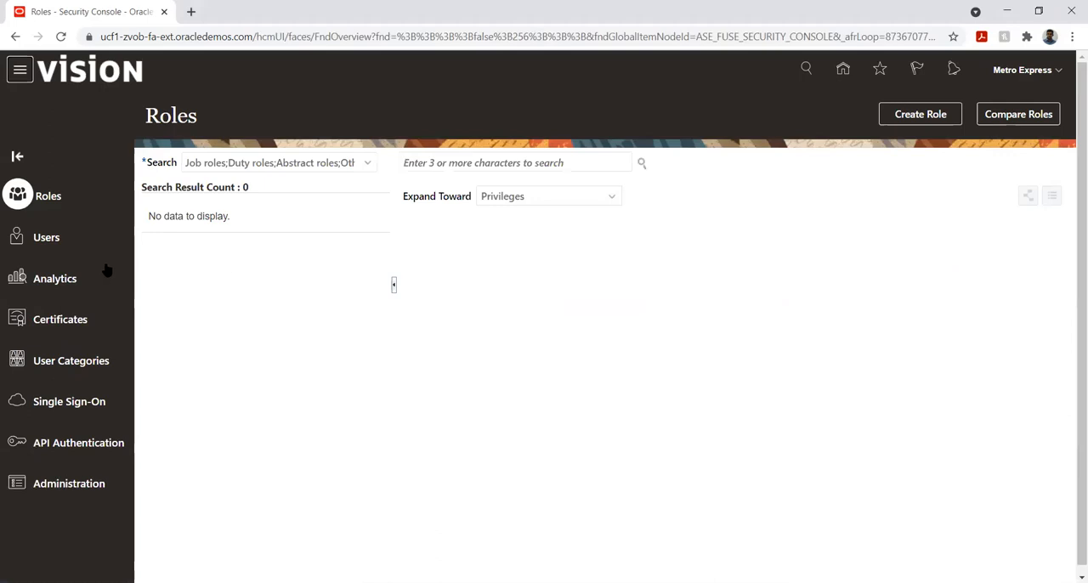
- Search the user accounts for Metro and open the Metro Express account details
left_click(45, 239)
left_click(427, 158)
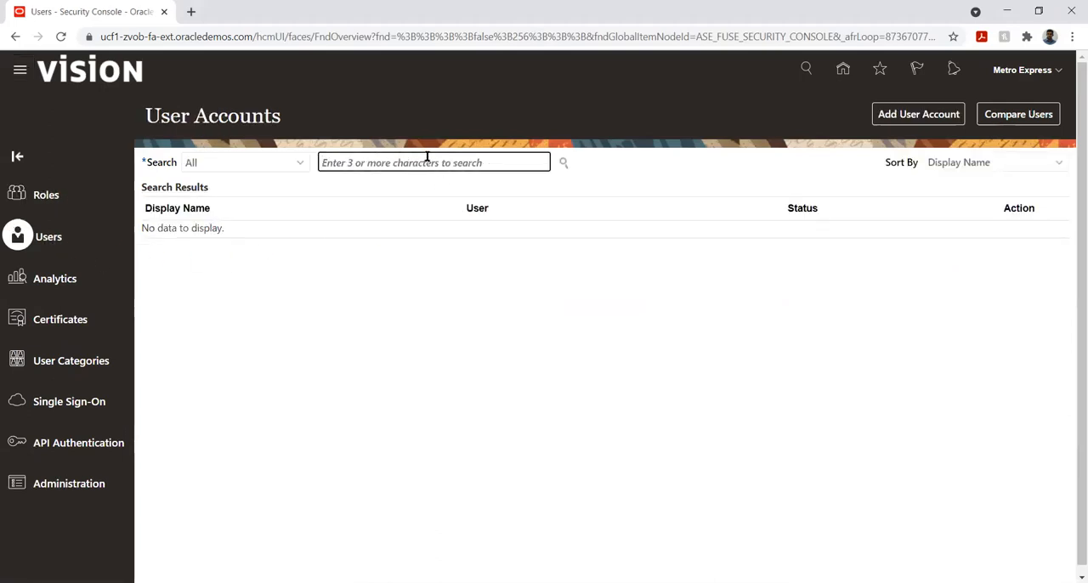
type("Met")
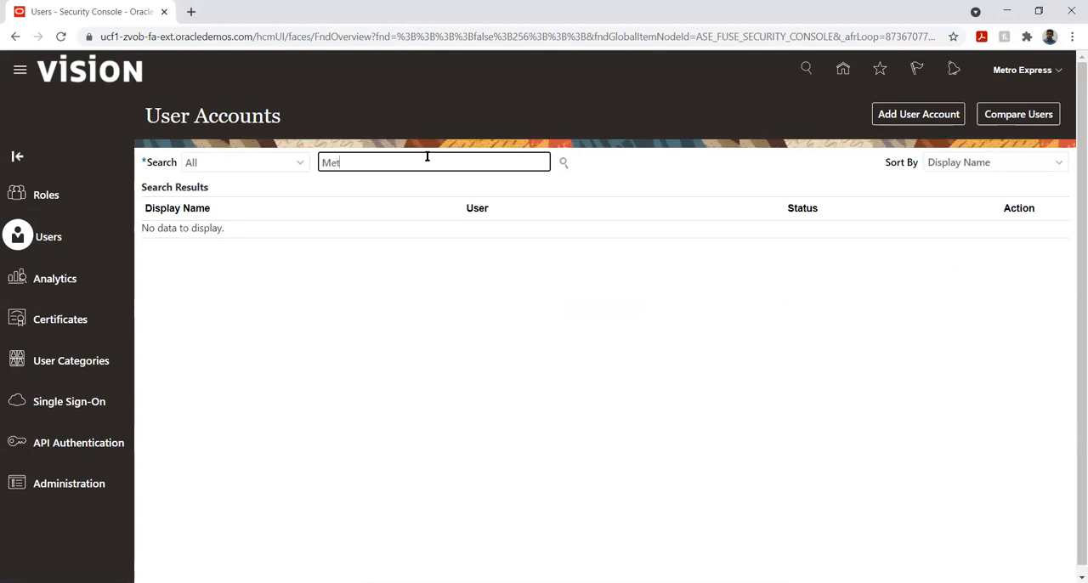
type("ro")
key("Return")
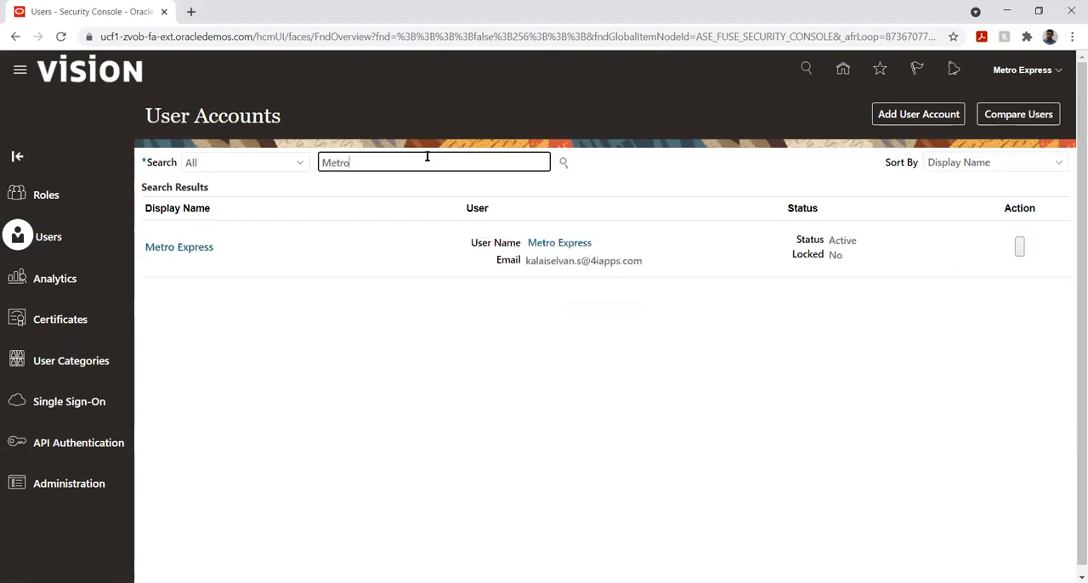
left_click(162, 247)
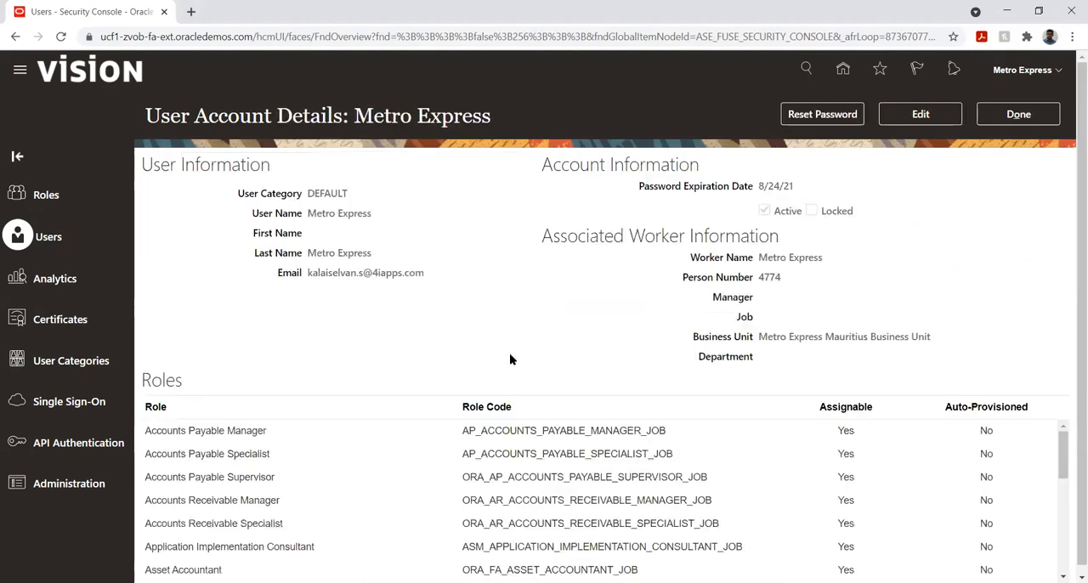
- Edit the Metro Express account and add the Budget Preparer role (ORA_XCC_BUDGET_PREPARER_JOB)
left_click(922, 114)
left_click(795, 513)
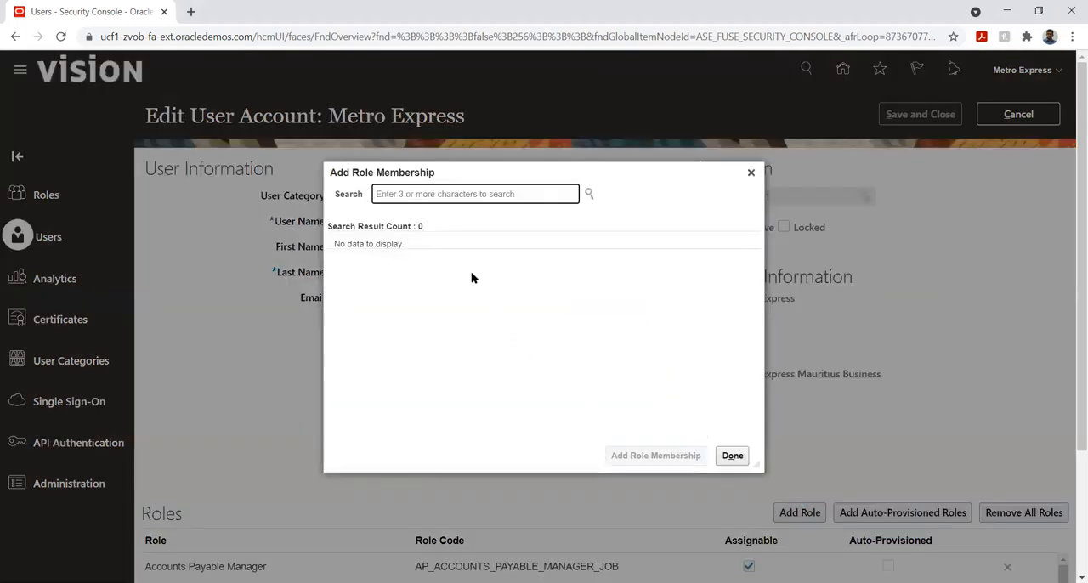
type("Budget pre")
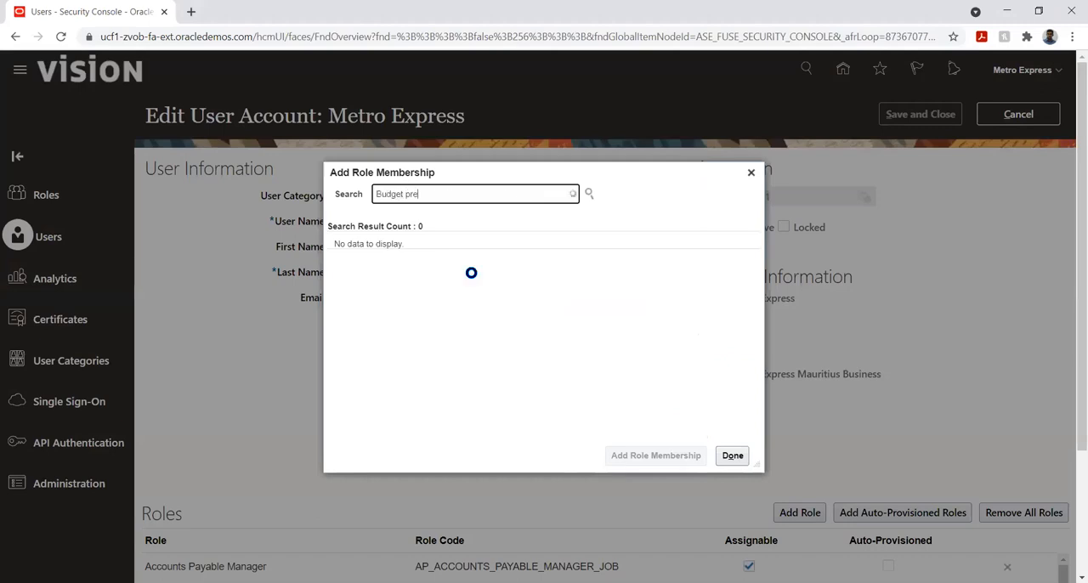
type("p")
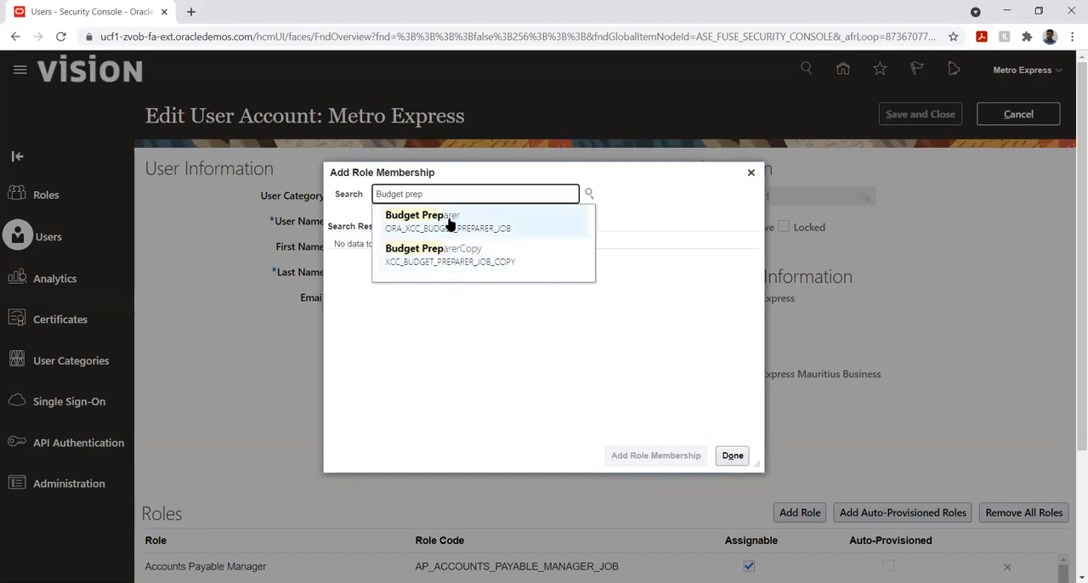
left_click(449, 223)
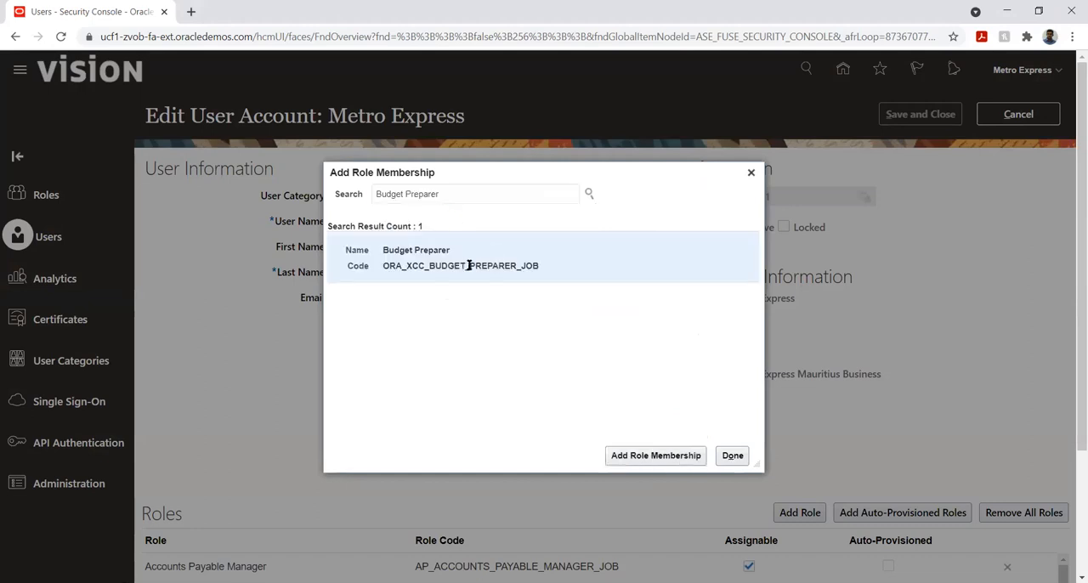
left_click(635, 456)
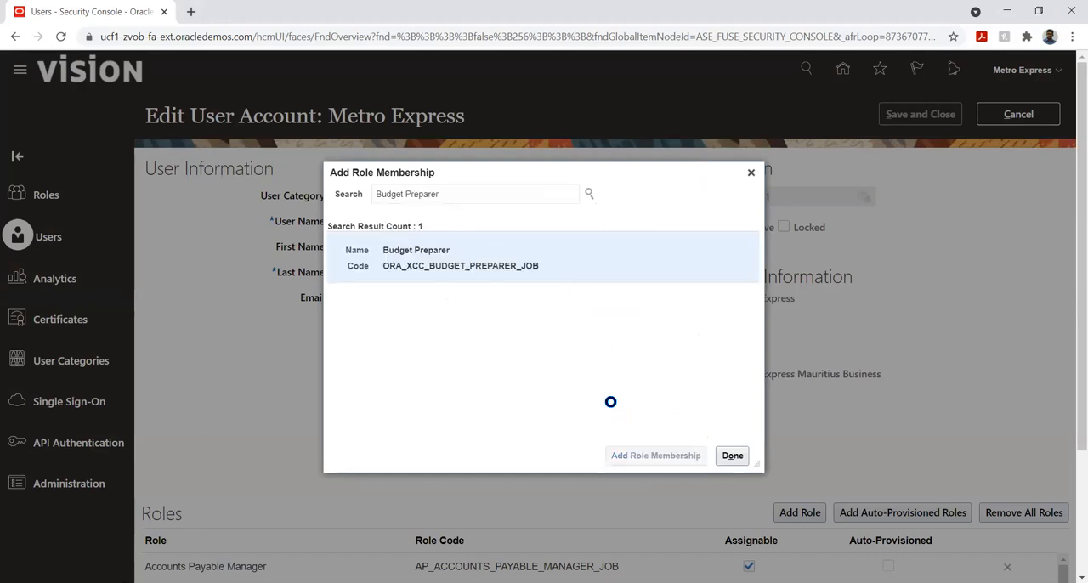
- Search for the Budget Analyst role and add ORA_XCC_BUDGET_ANALYST_JOB to the Metro Express account
double_click(463, 195)
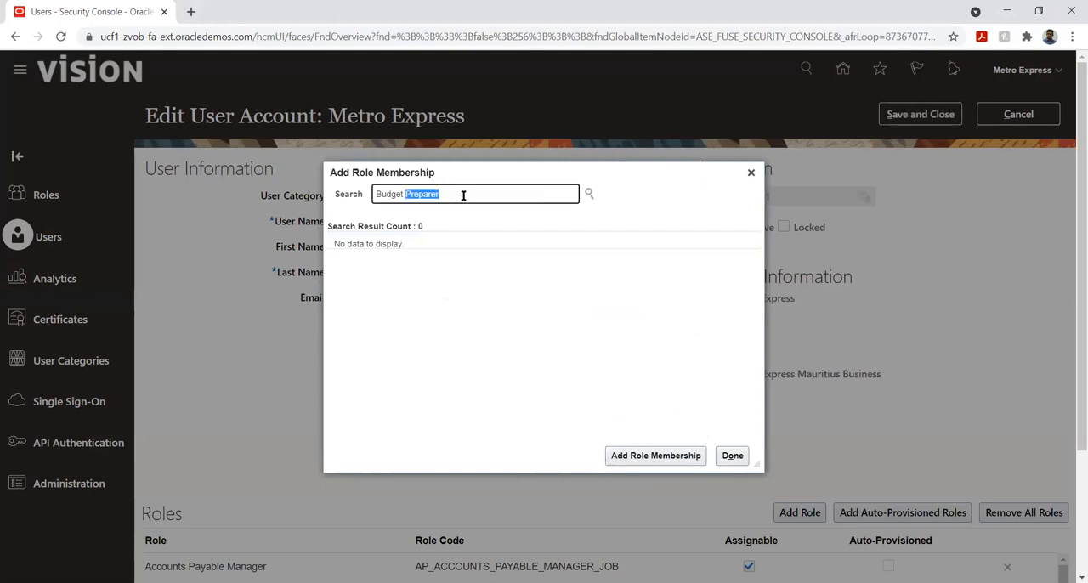
type("analyst")
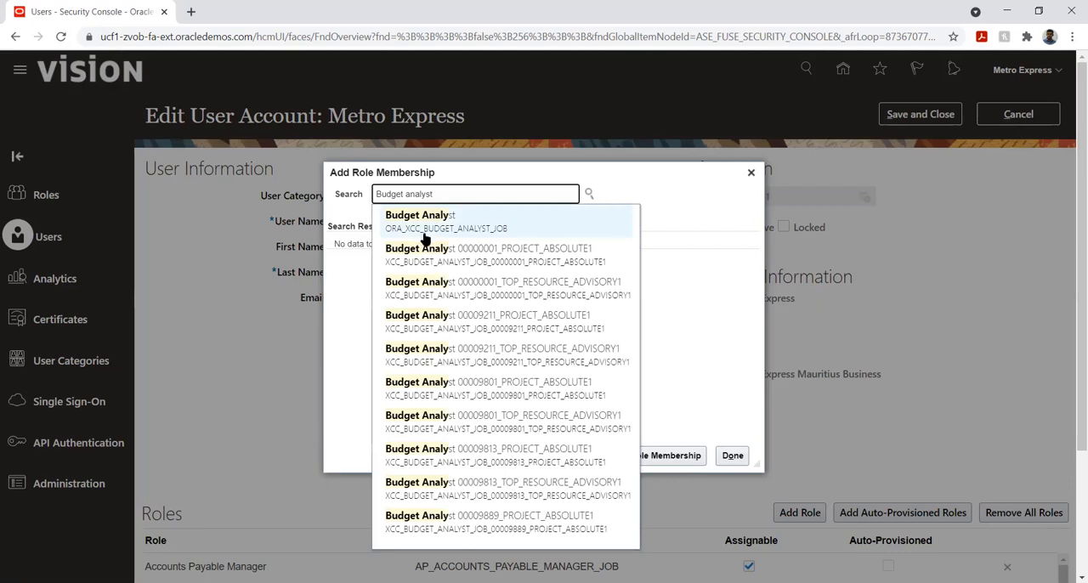
left_click(423, 237)
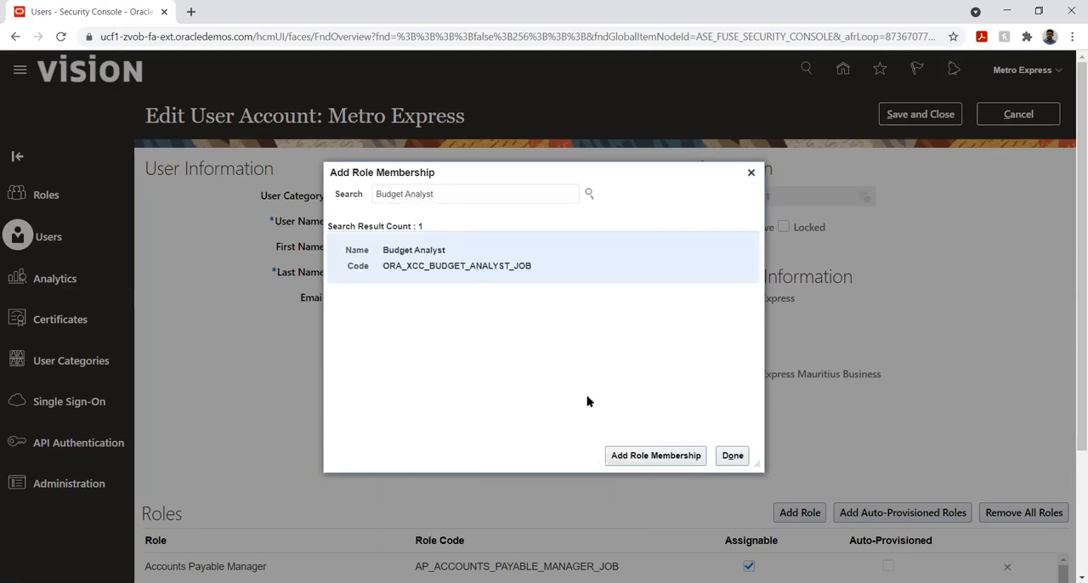
left_click(629, 455)
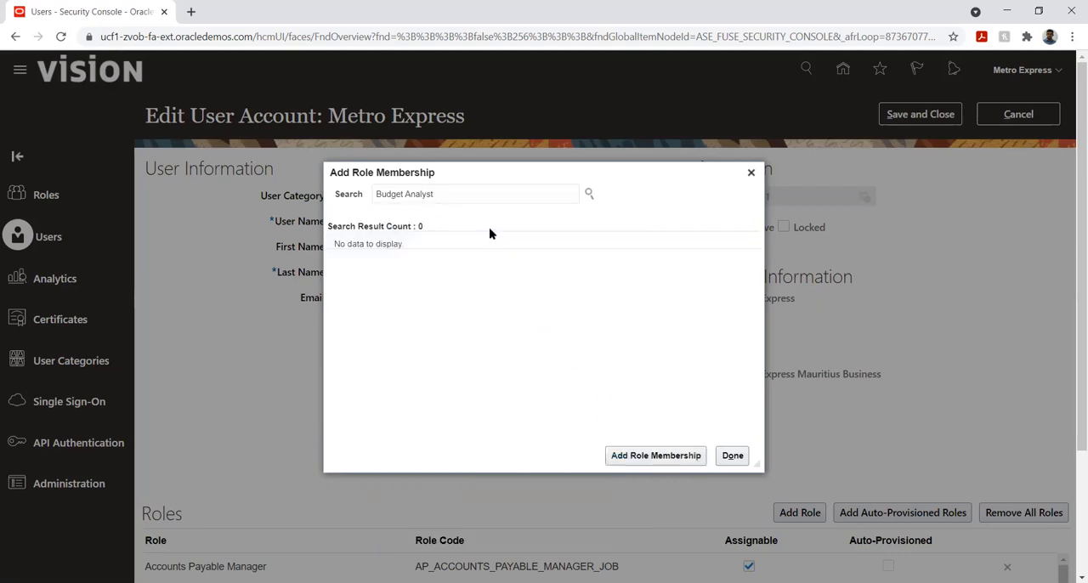
- Add the Budget Manager role (ORA_XCC_BUDGET_MANAGER_JOB) to the Metro Express account, then save and close the account
double_click(474, 194)
type("manage")
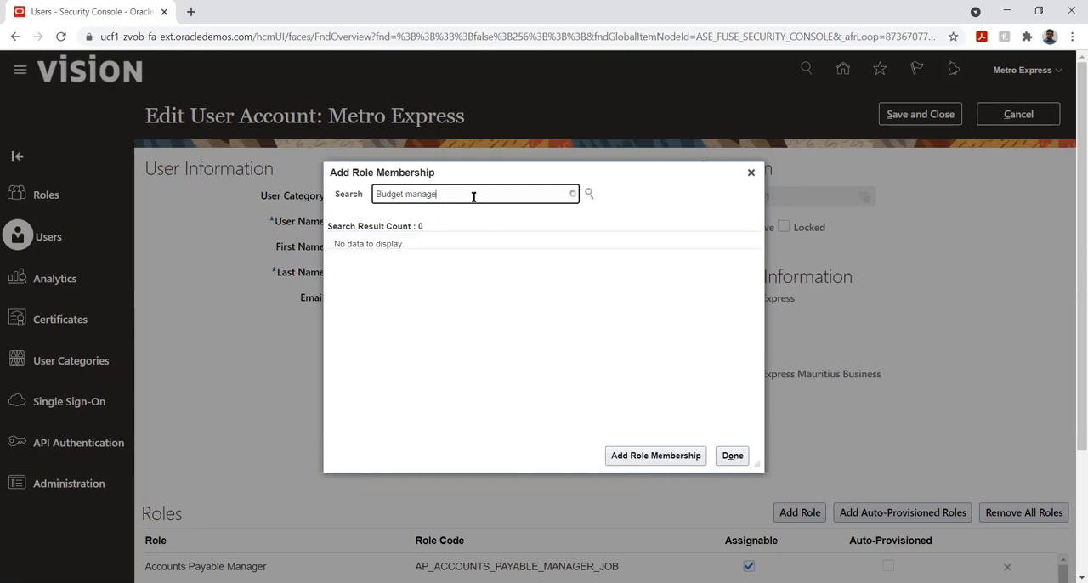
left_click(468, 222)
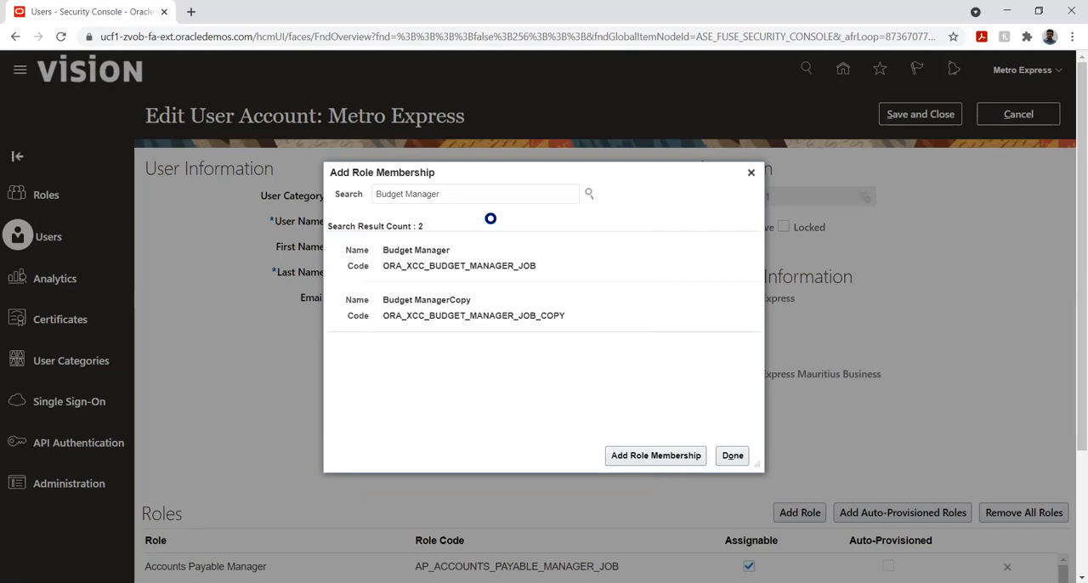
left_click(490, 246)
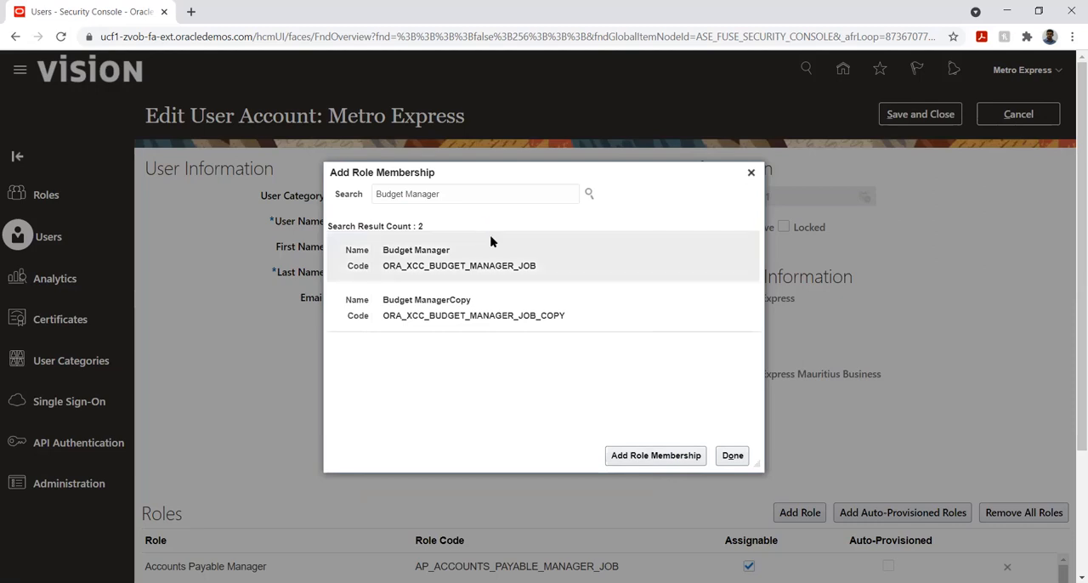
left_click(655, 456)
left_click(729, 459)
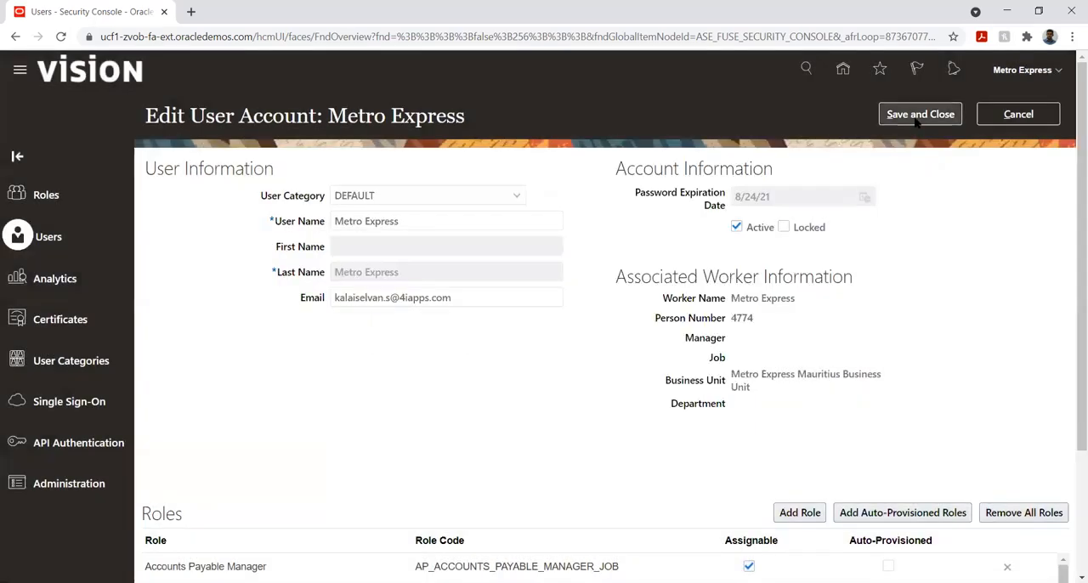
left_click(916, 120)
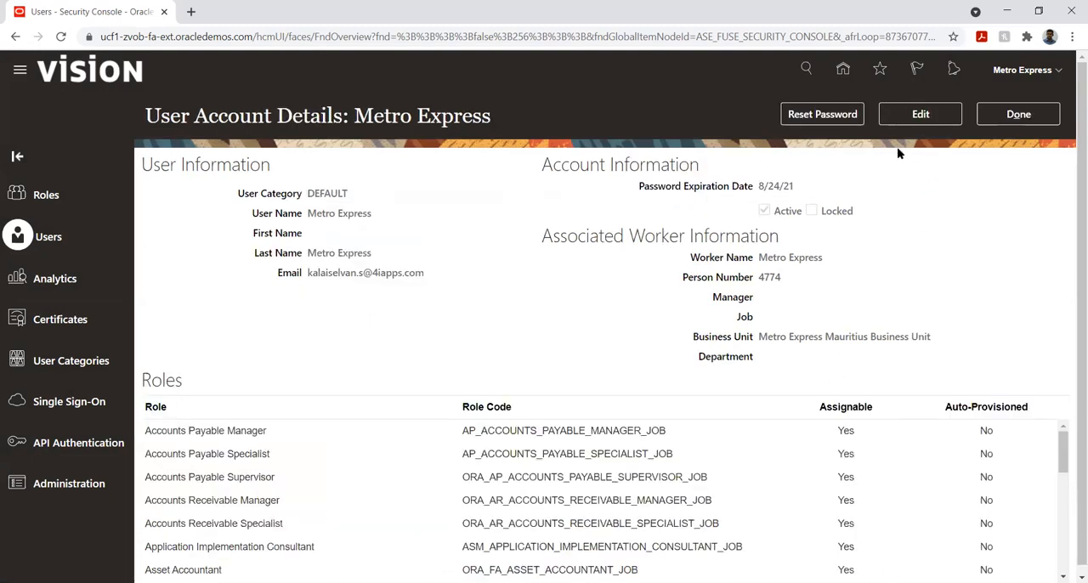
- Close the Metro Express account details and sign out of the application, confirming the single sign-off
left_click(1018, 119)
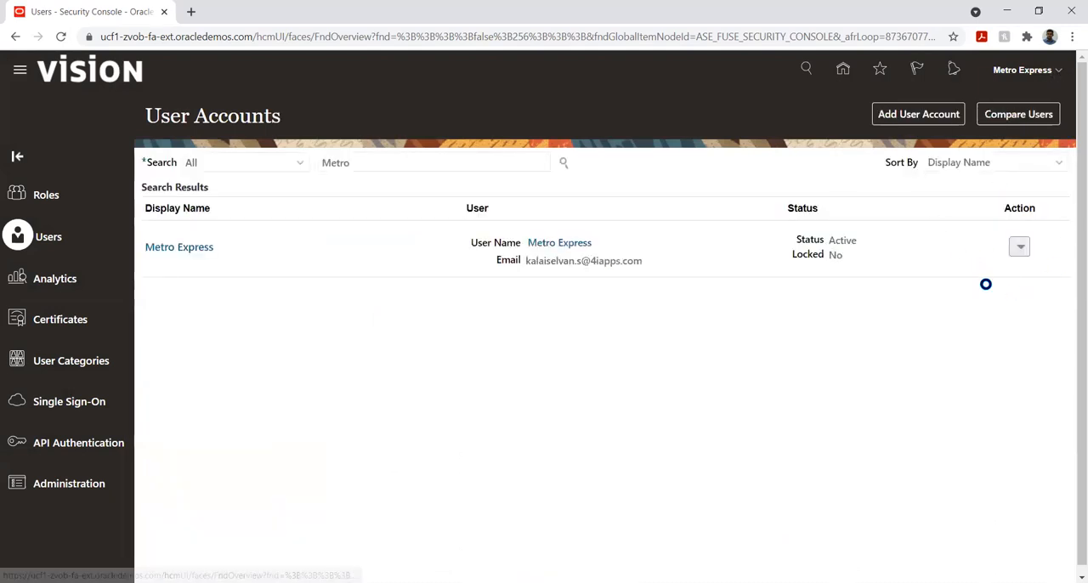
left_click(1036, 99)
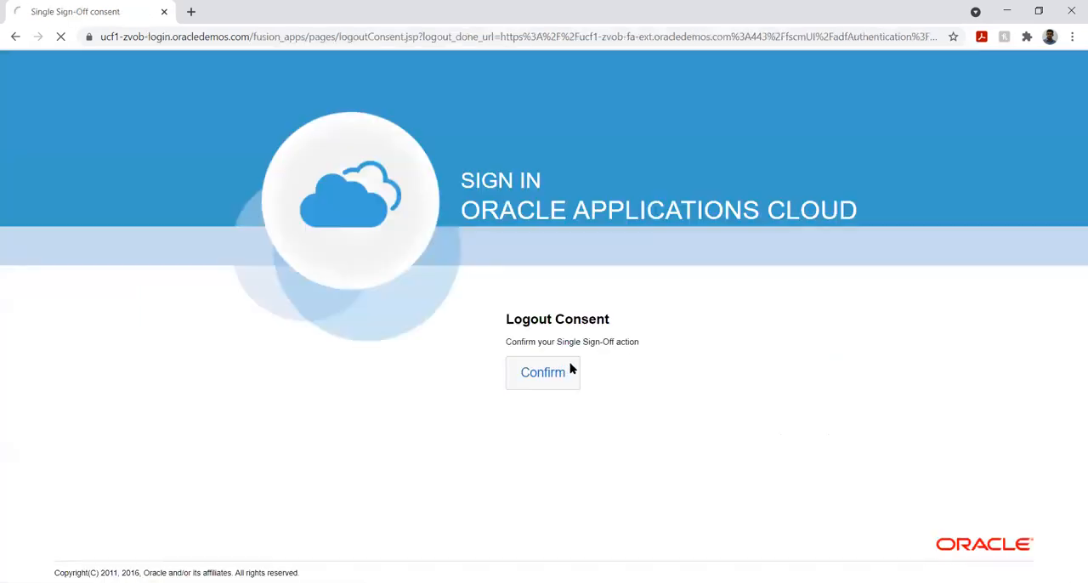
left_click(571, 367)
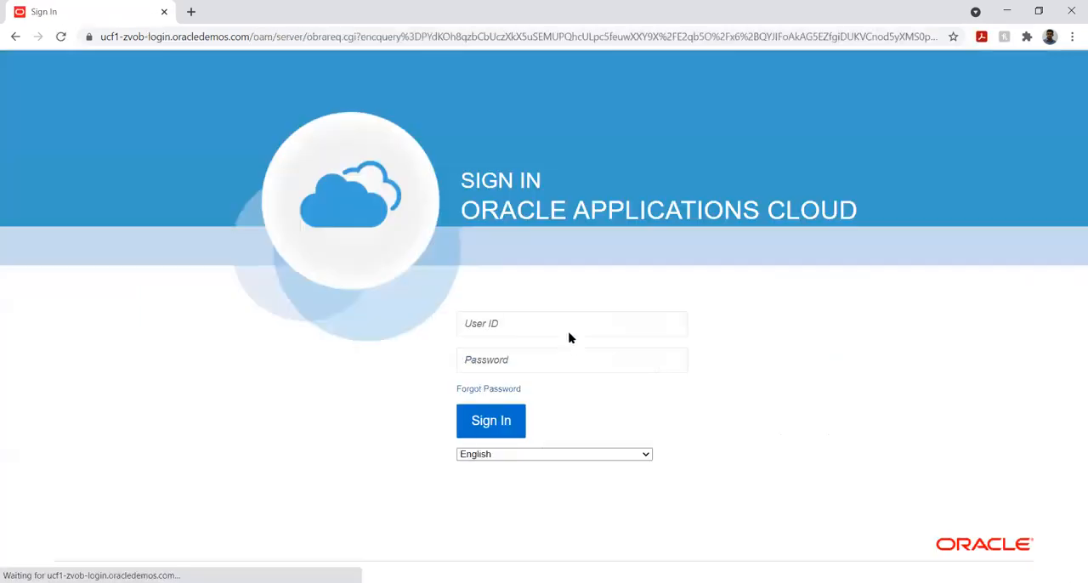
- Sign in again with the user ID Metro Express and the account password
left_click(496, 322)
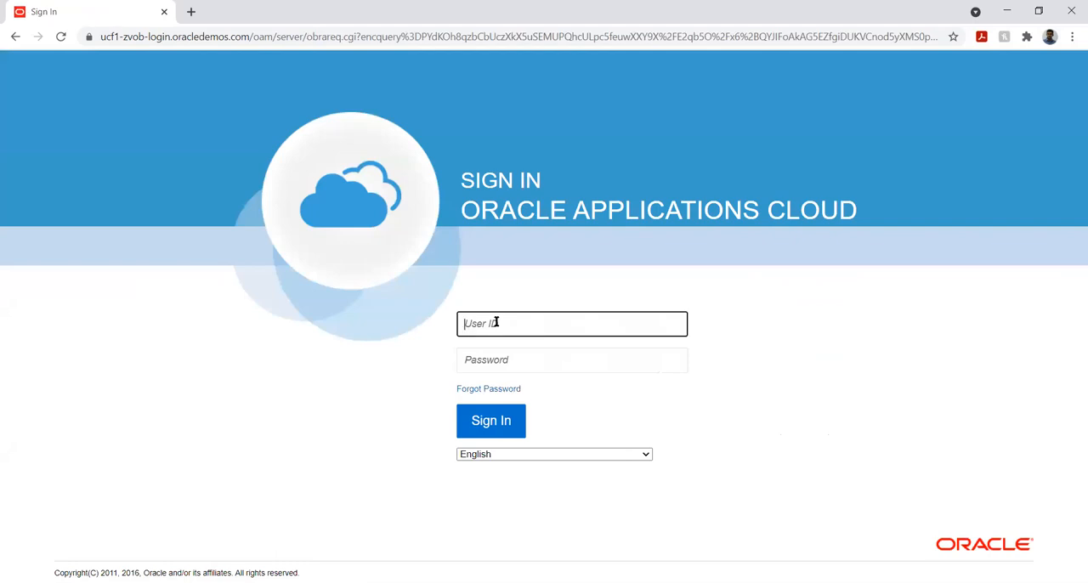
type("Metro Express")
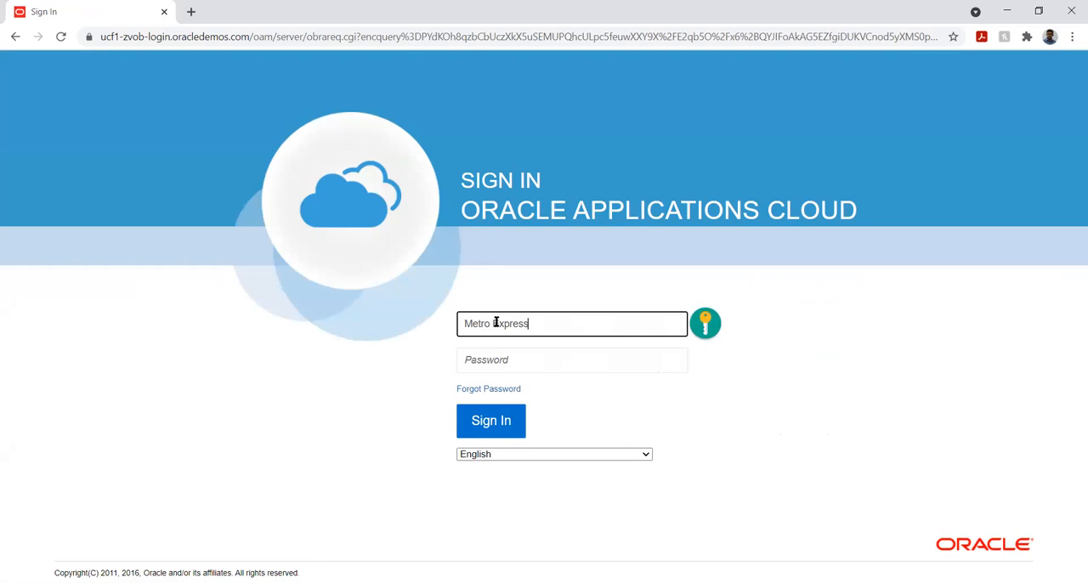
key("Tab")
type("•")
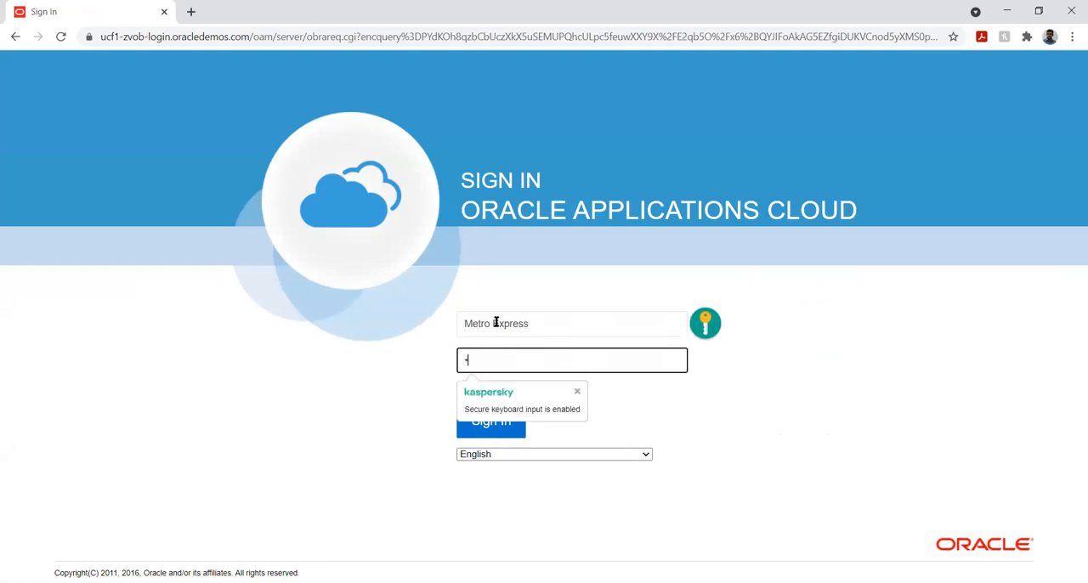
type("••••••")
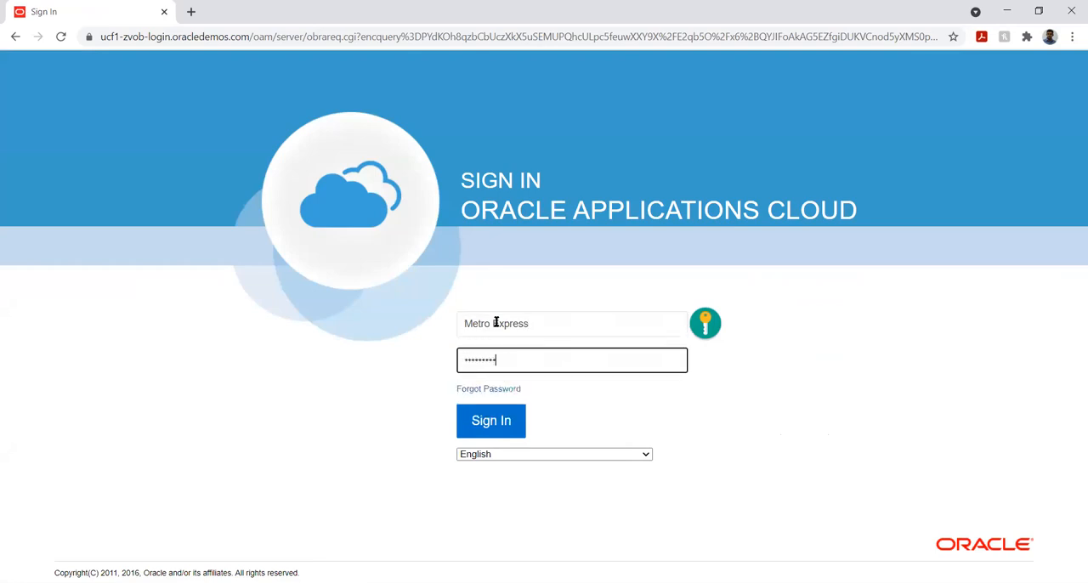
left_click(489, 420)
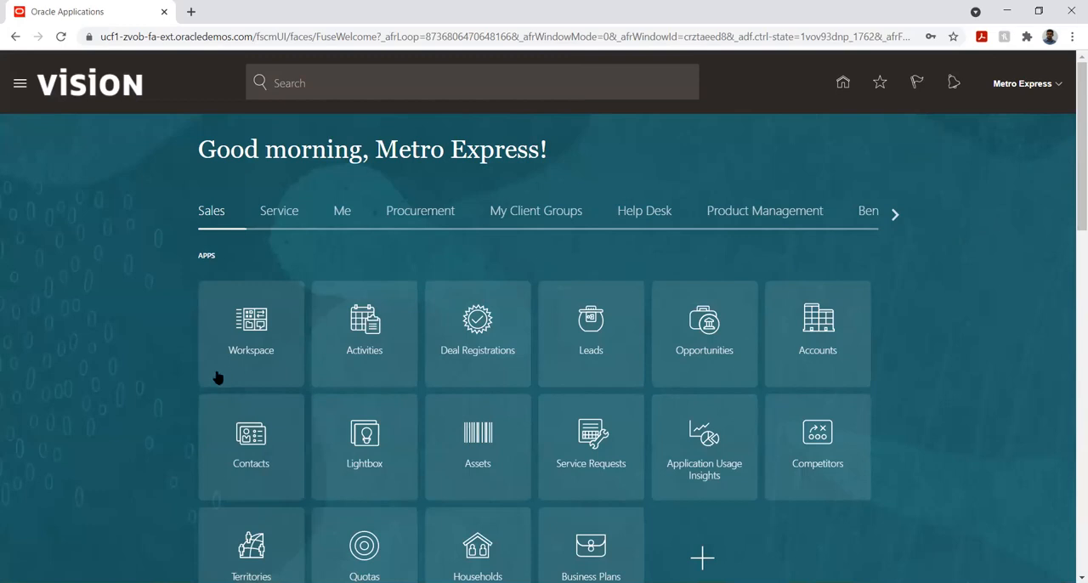
- Look through the home page app groups, including General Accounting, for the budgetary control work area
left_click(894, 216)
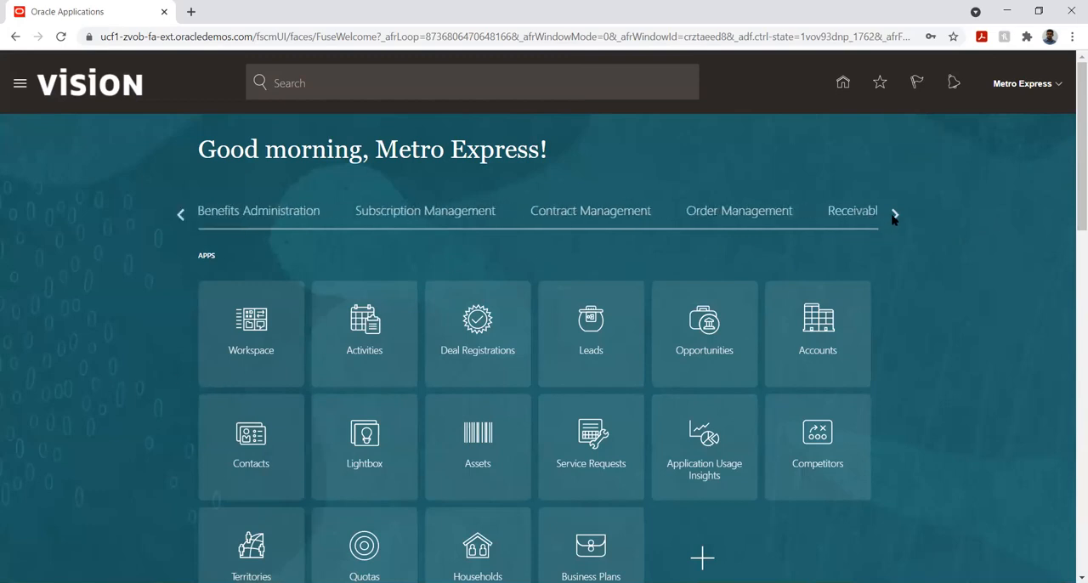
left_click(894, 216)
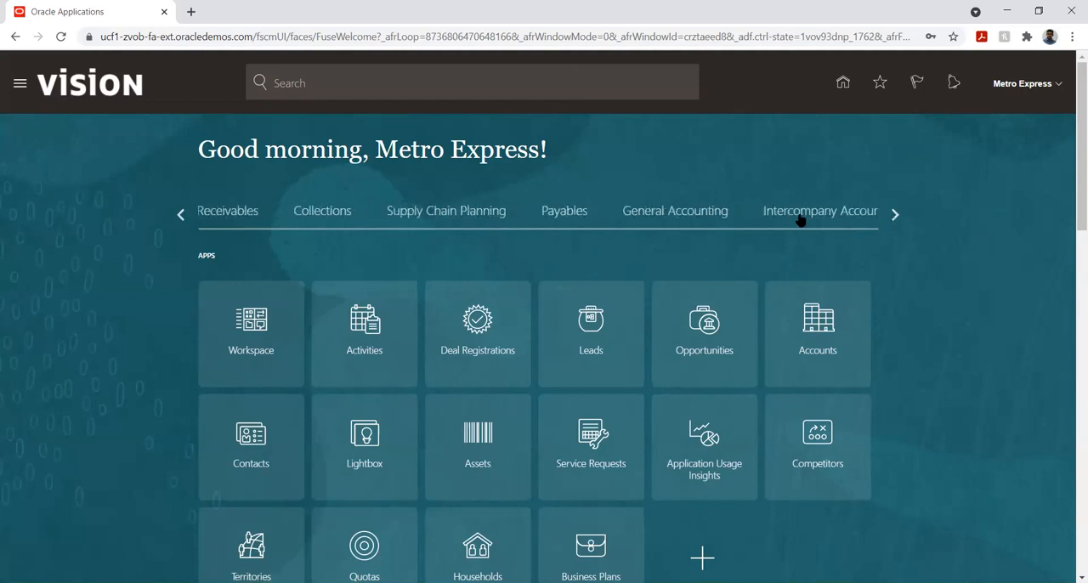
left_click(677, 218)
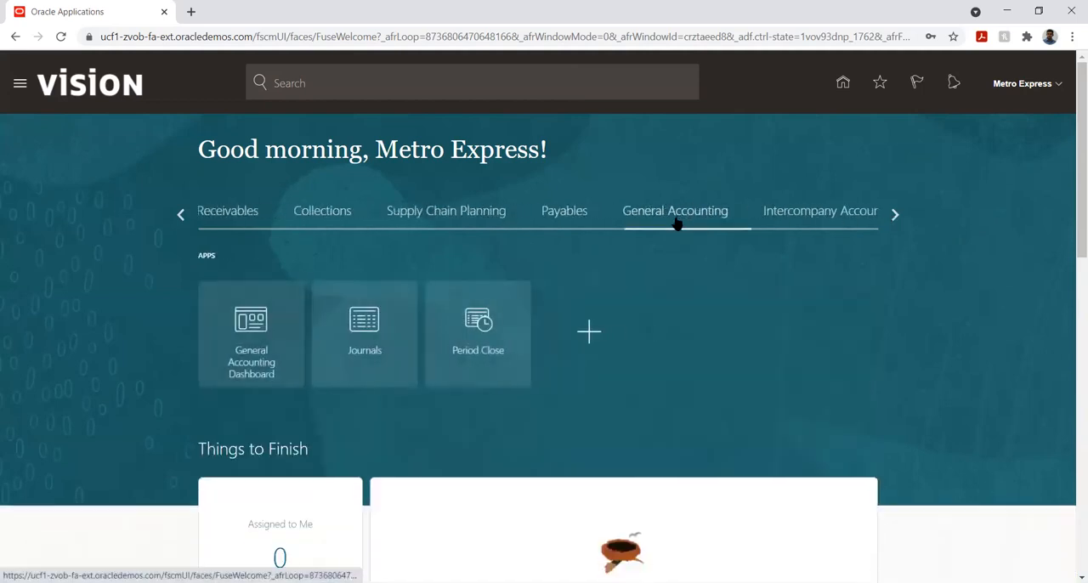
left_click(894, 216)
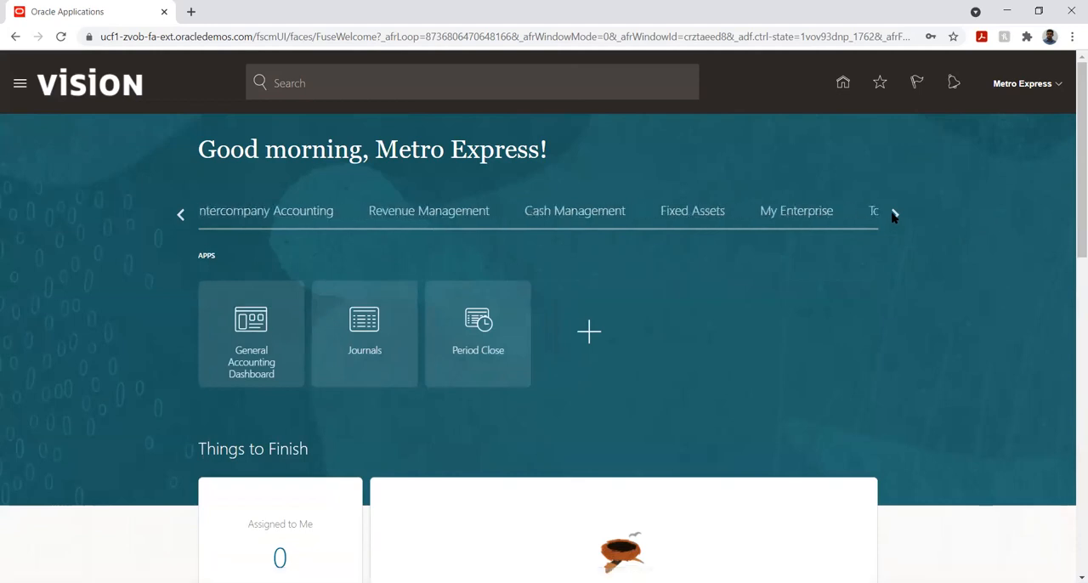
left_click(894, 215)
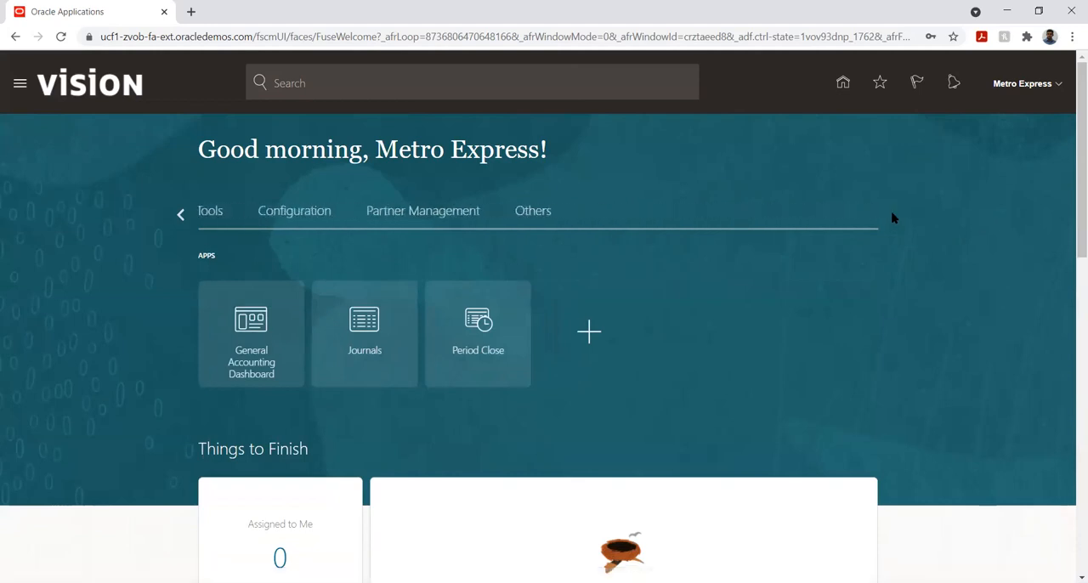
left_click(180, 217)
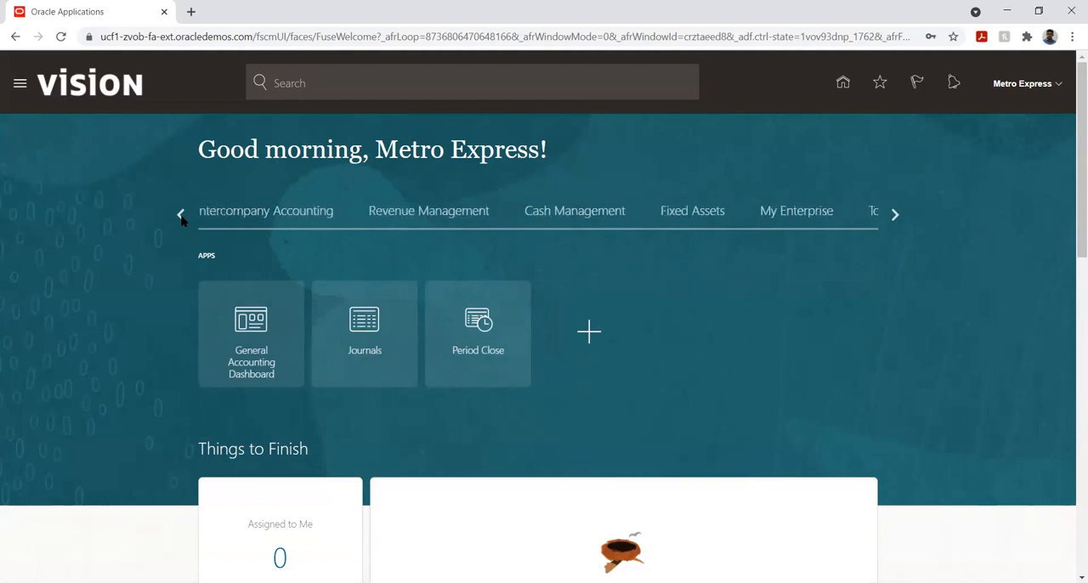
left_click(181, 217)
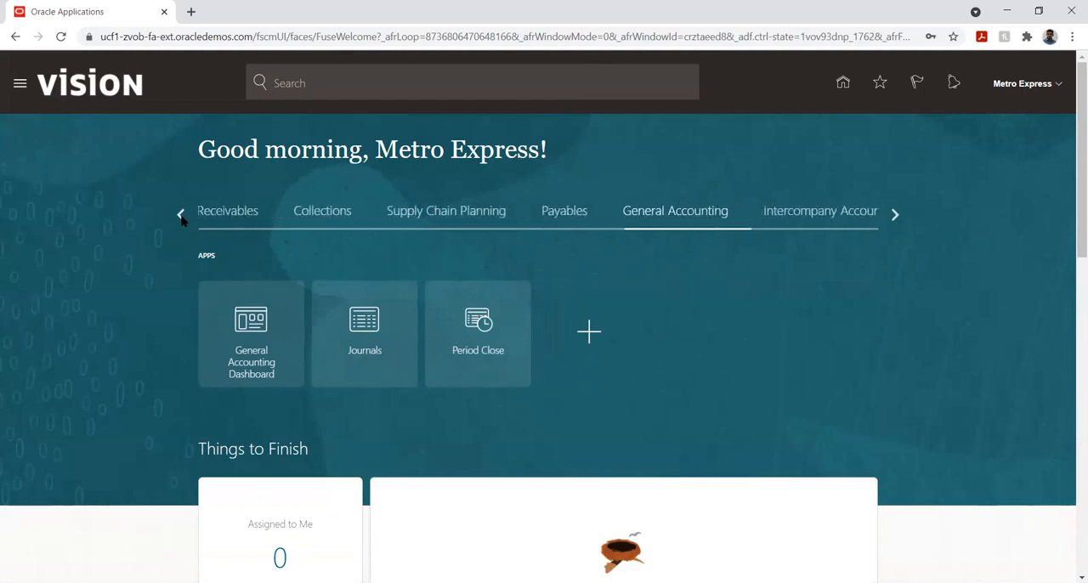
left_click(180, 217)
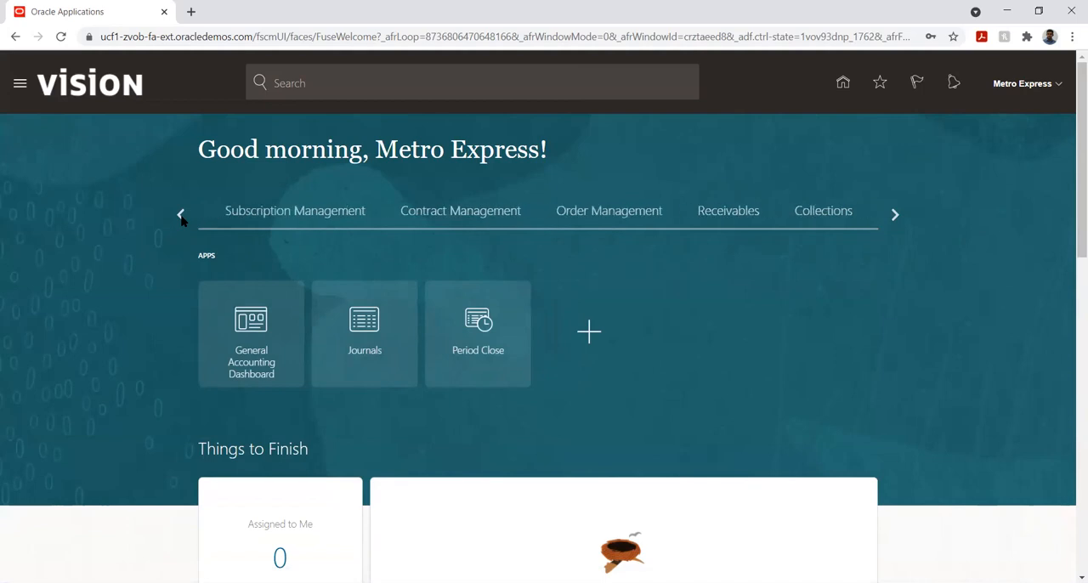
left_click(180, 217)
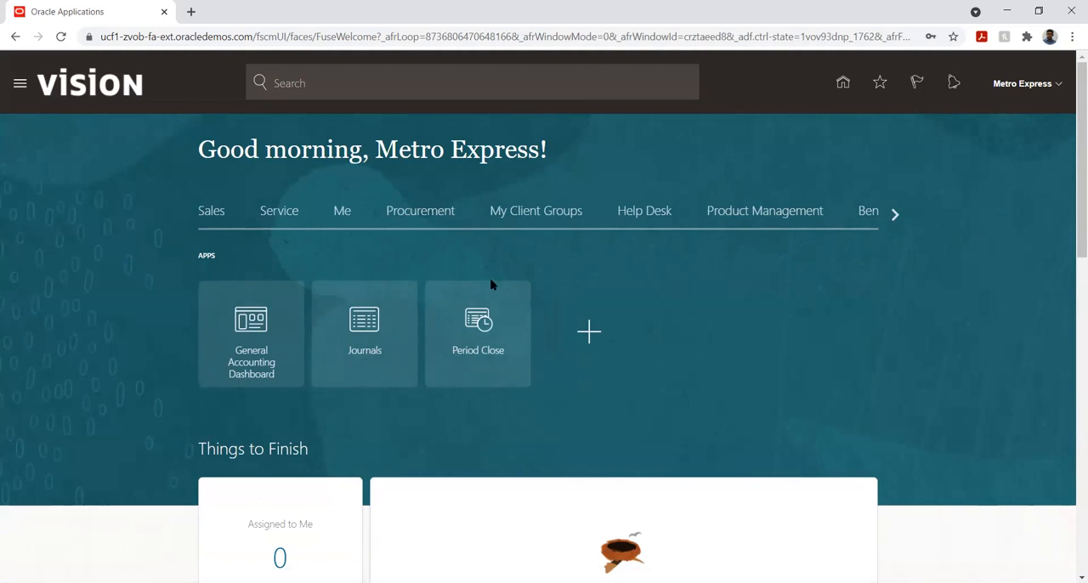
left_click(894, 215)
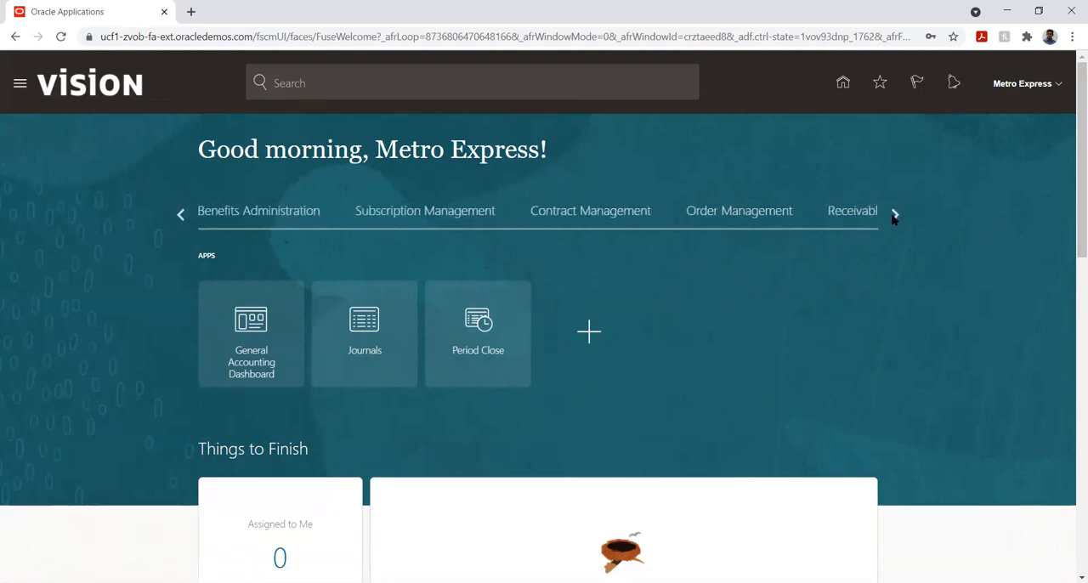
left_click(894, 215)
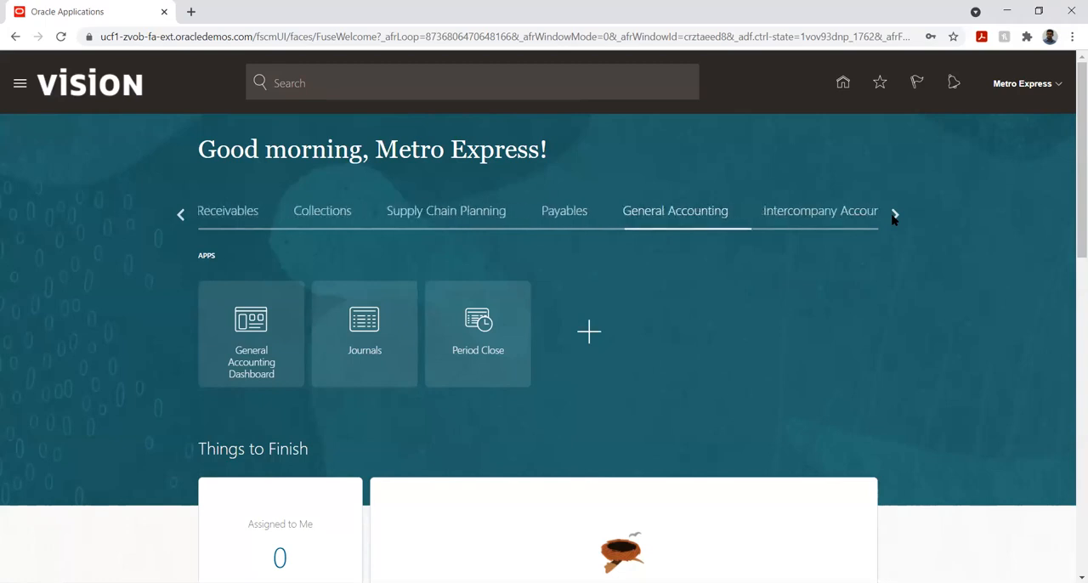
left_click(894, 215)
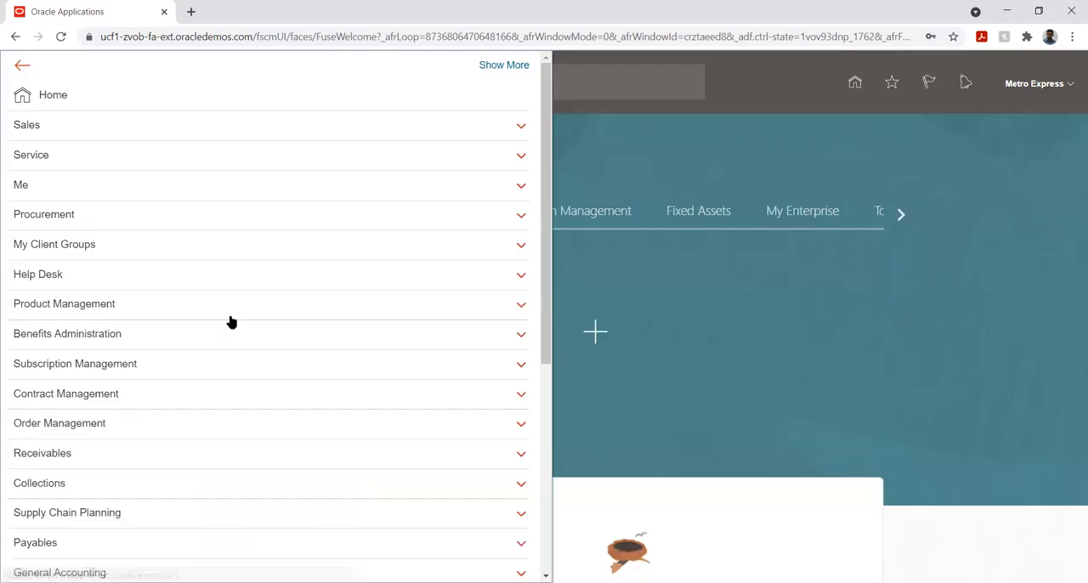
- Open the Security Console and display its user accounts page
scroll(280, 324, "down", 5)
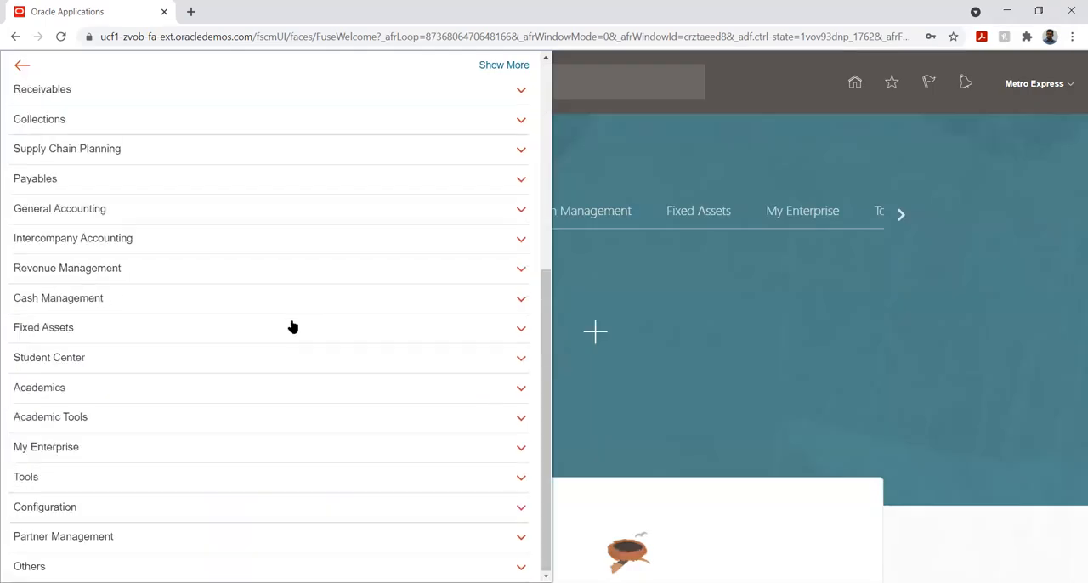
left_click(95, 478)
scroll(228, 370, "down", 1)
scroll(228, 370, "down", 1)
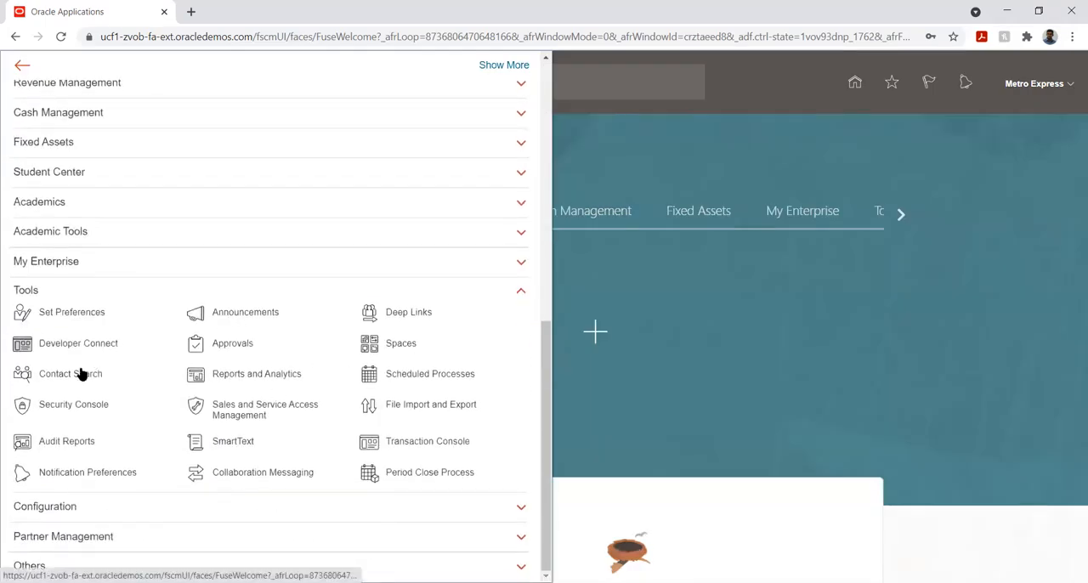
left_click(65, 405)
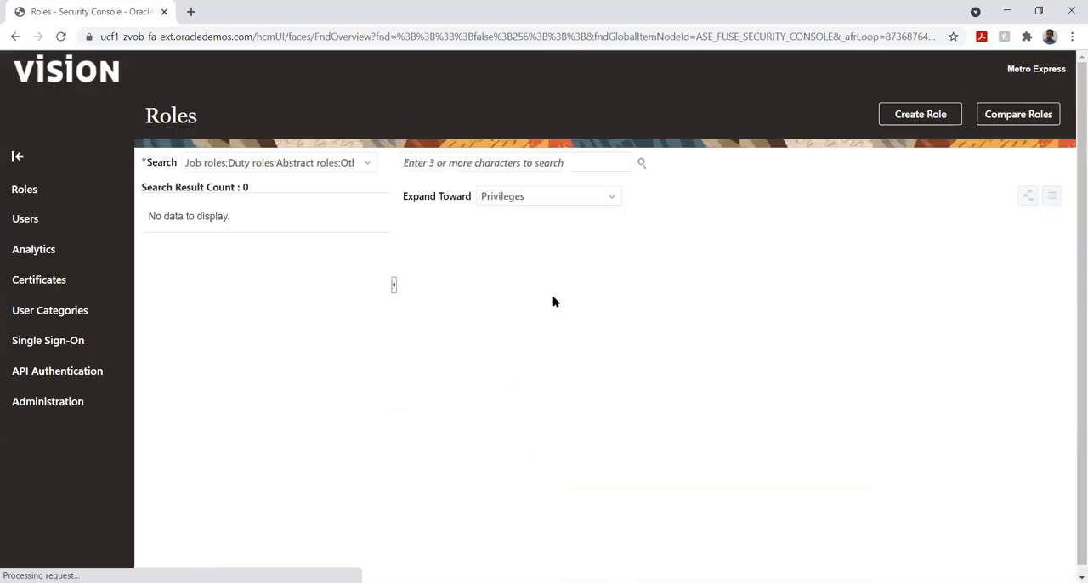
left_click(807, 210)
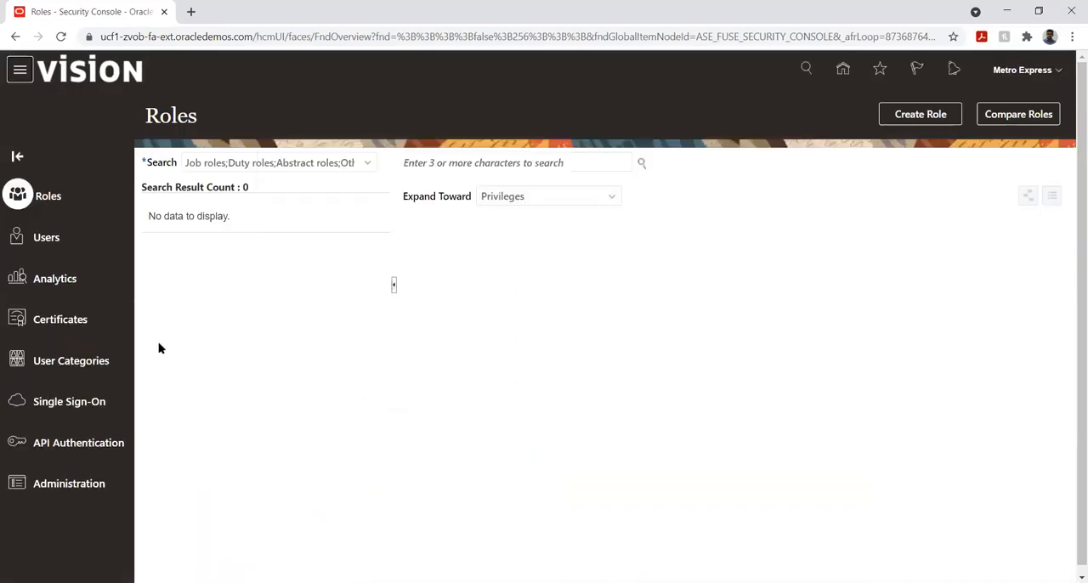
left_click(48, 244)
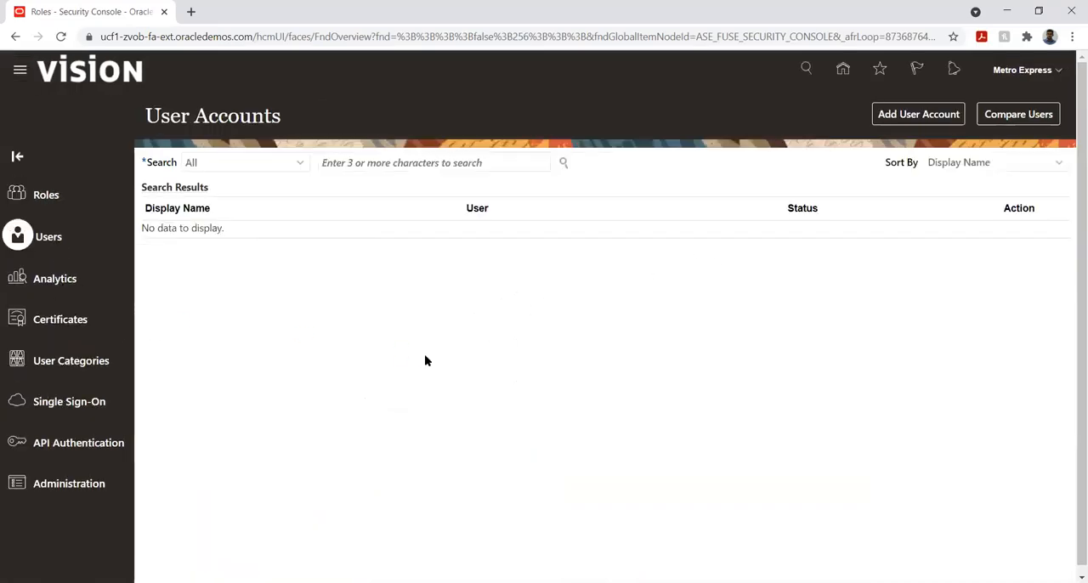
- Search the user accounts for Metro and open the Metro Express account details
left_click(372, 162)
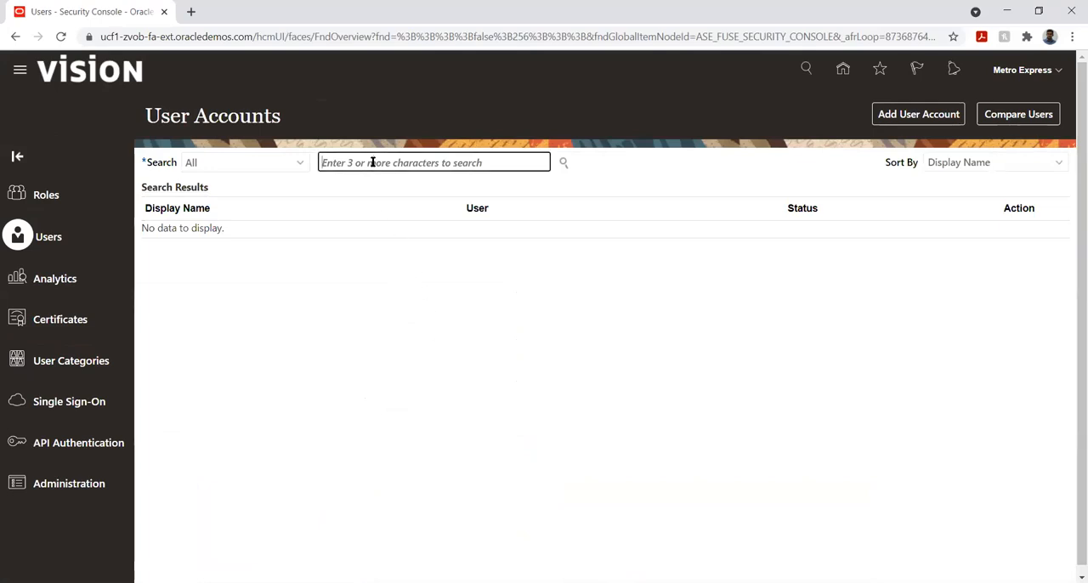
type("Metro")
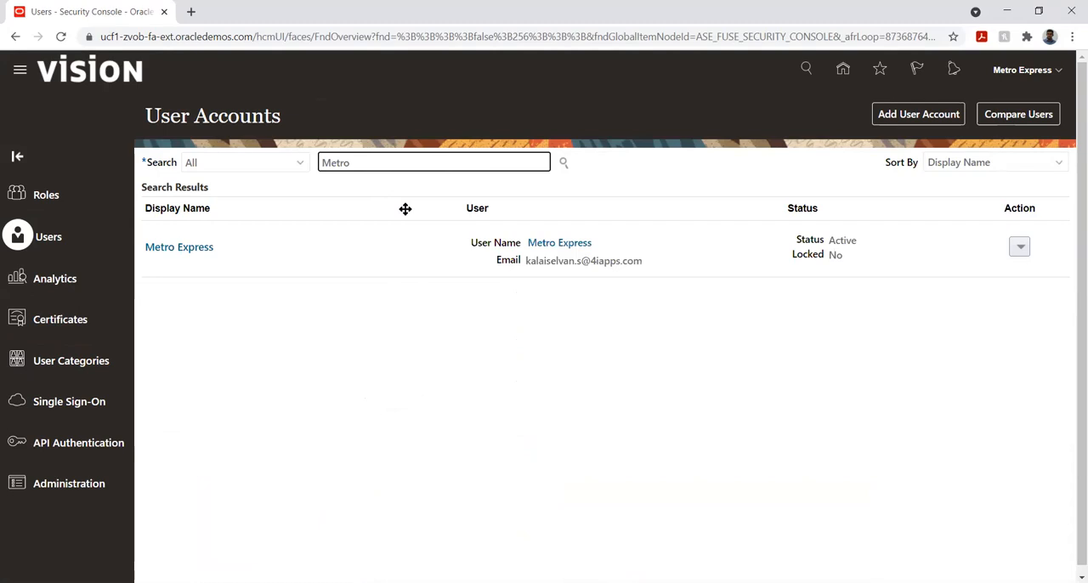
left_click(177, 252)
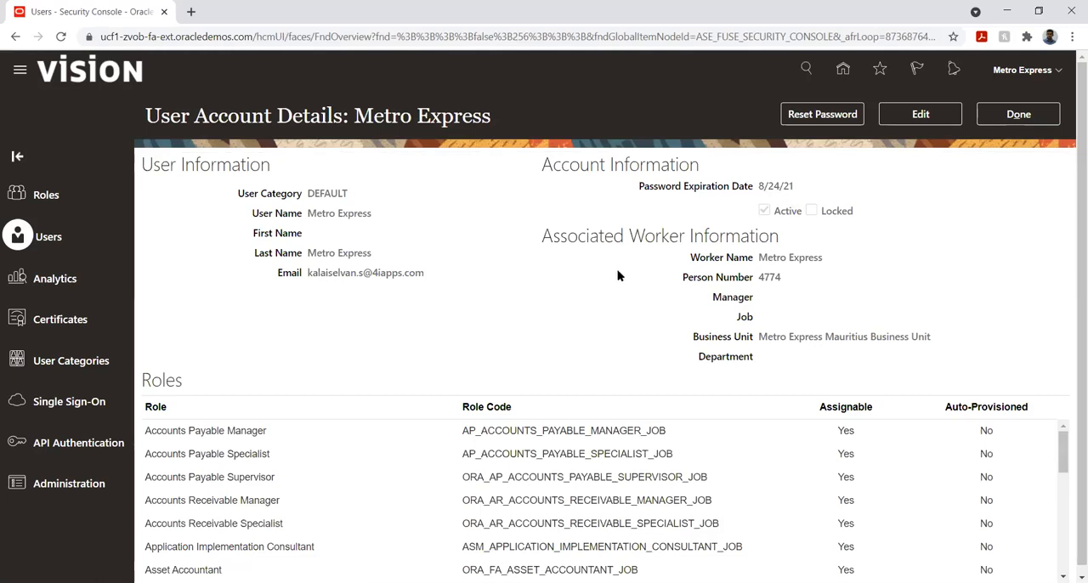
- Check the account's role list for the Budget Analyst, Budget Manager and Budget Preparer roles
scroll(926, 388, "down", 1)
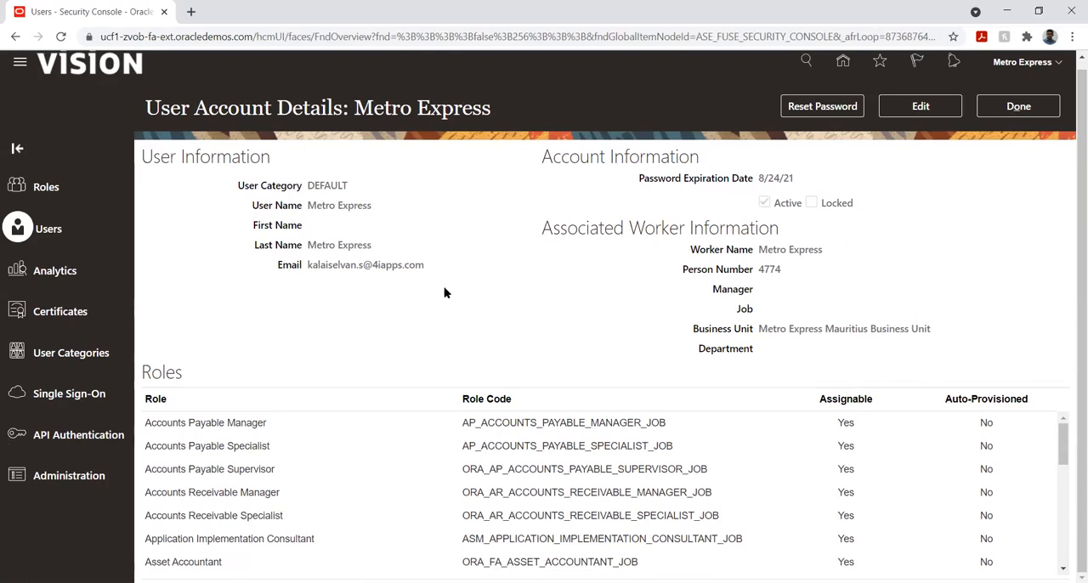
scroll(762, 467, "down", 4)
scroll(763, 467, "up", 2)
scroll(762, 466, "down", 2)
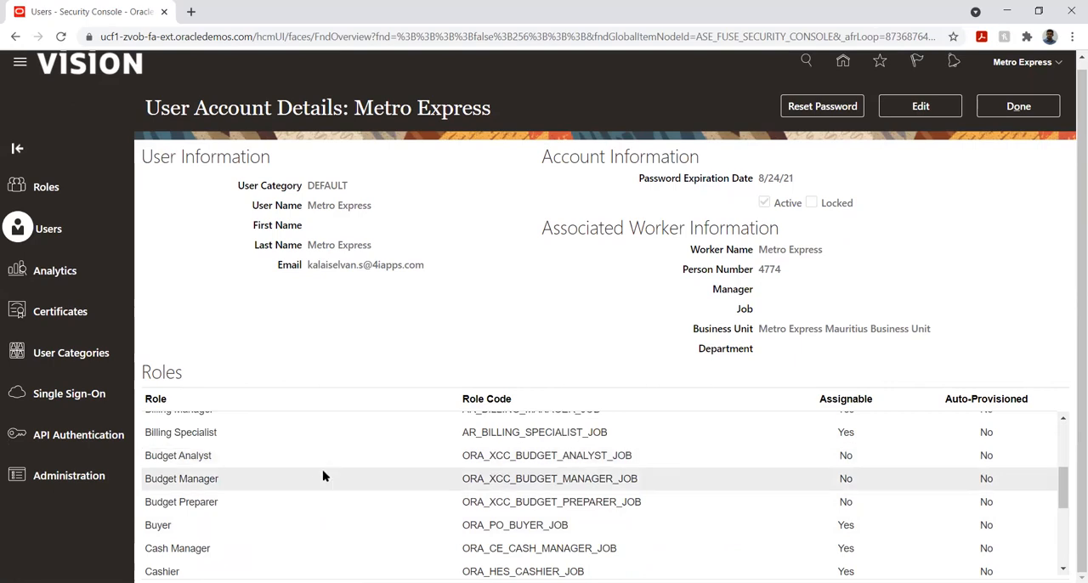
left_click(226, 459)
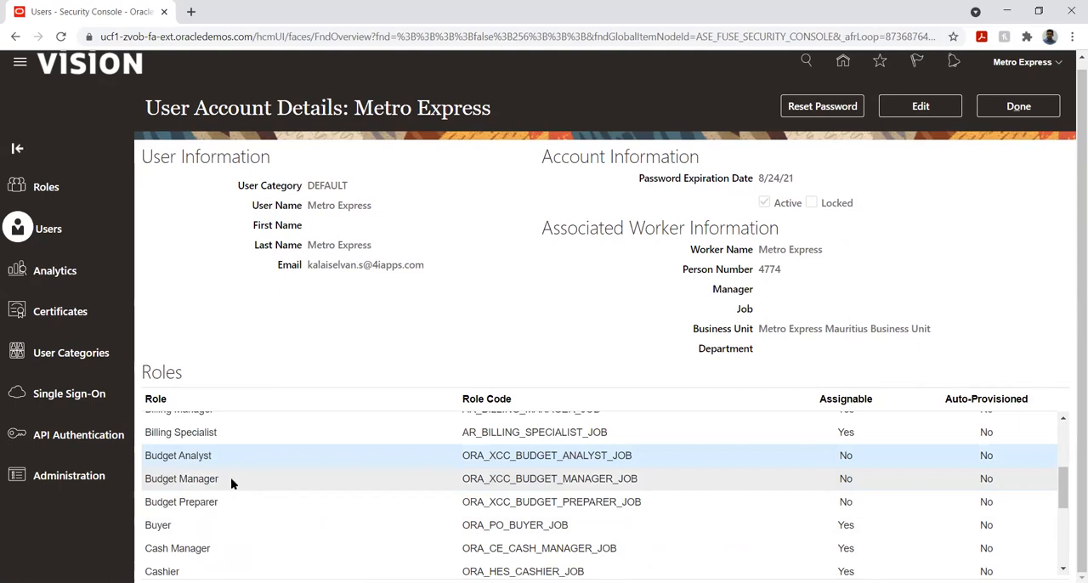
left_click(234, 481)
left_click(219, 502)
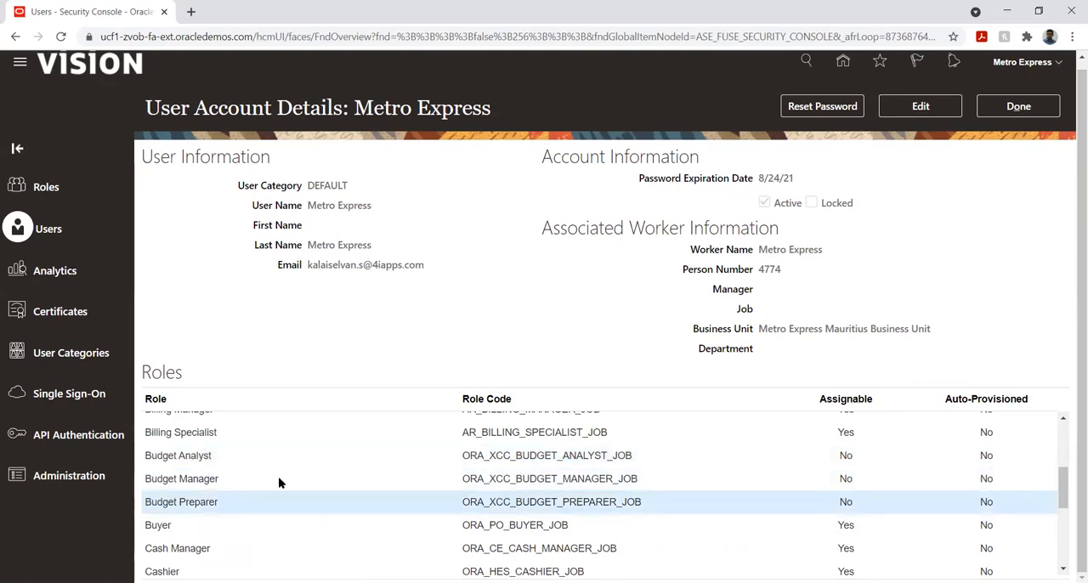
- Leave the account details and sign out of the application again, confirming the logout
left_click(1011, 113)
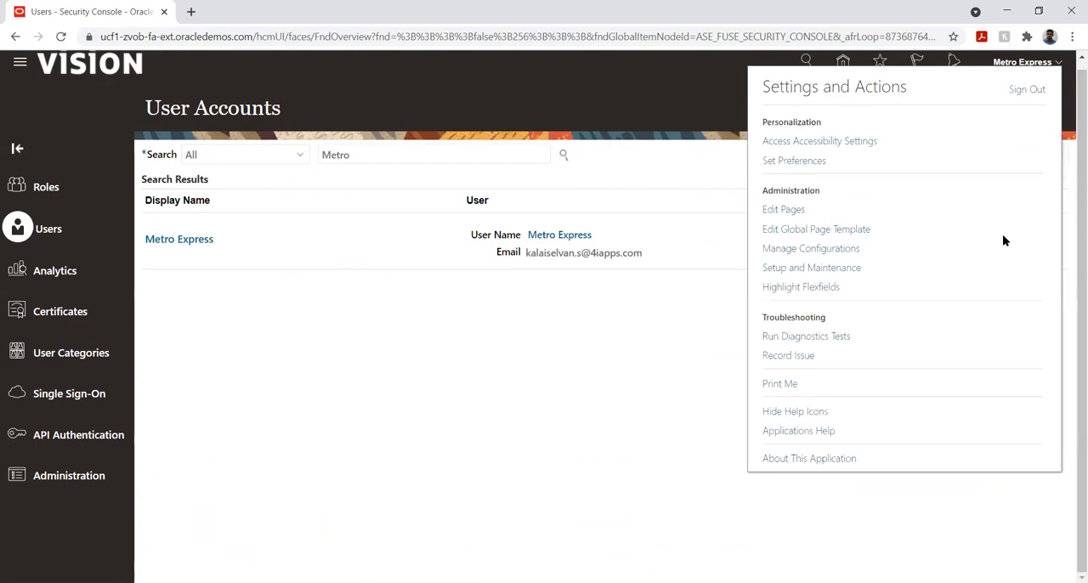
left_click(1024, 89)
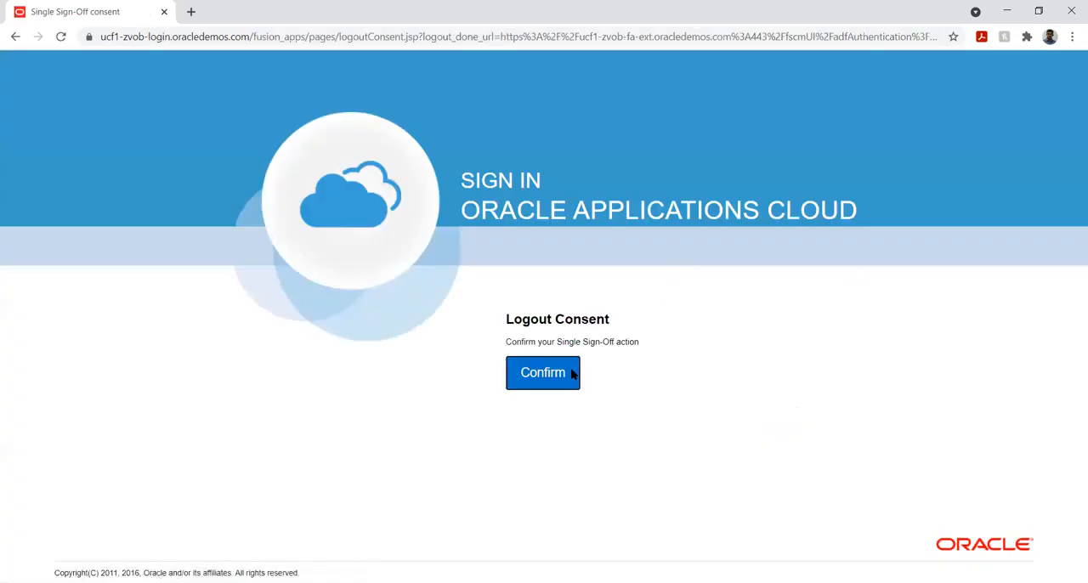
left_click(561, 374)
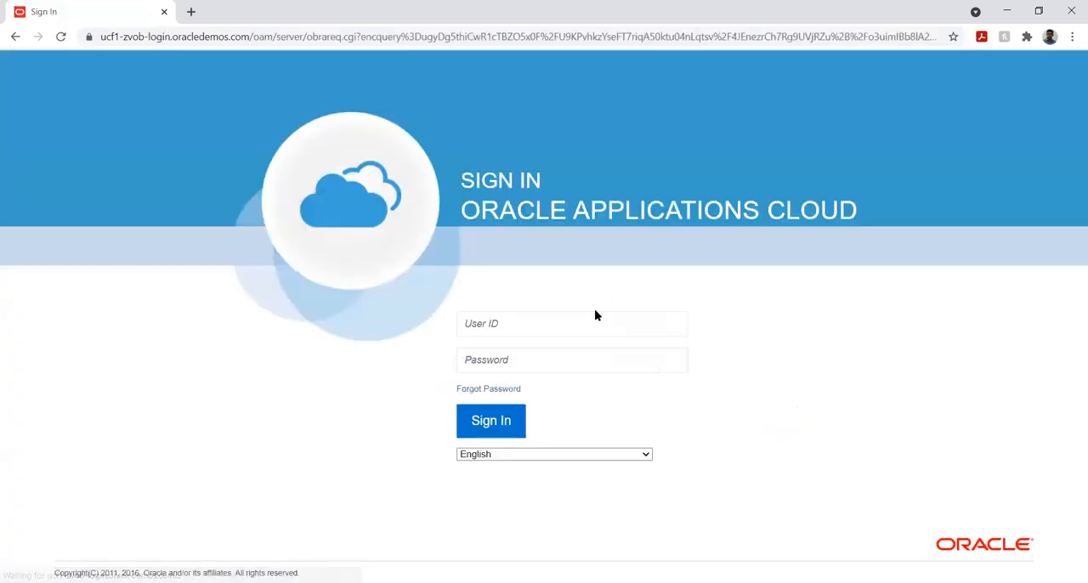
- Sign in to Oracle Applications Cloud as Metro Express with the account password
left_click(563, 333)
type("Metro Expr")
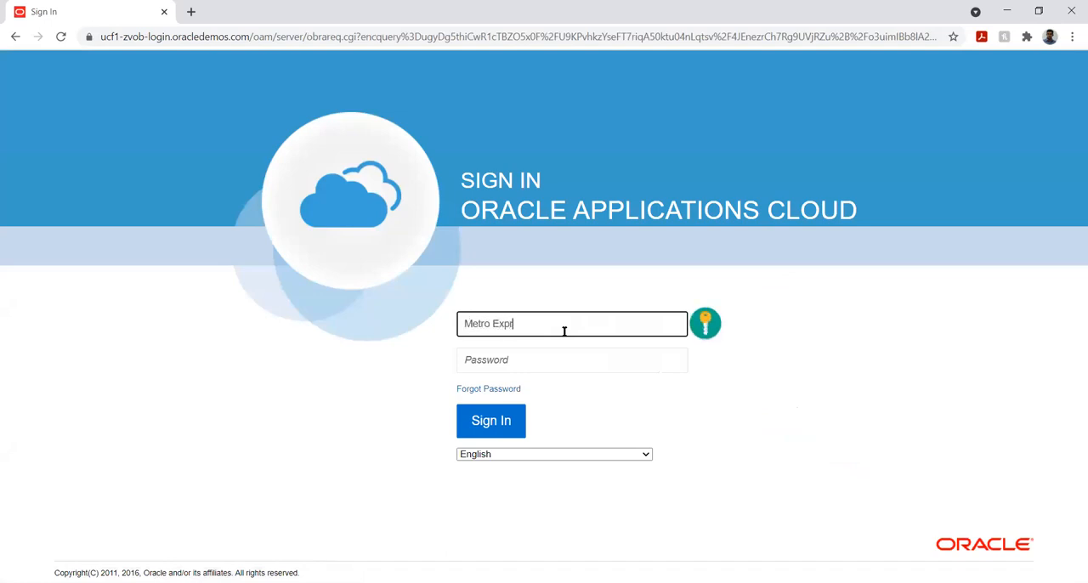
key("Tab")
type("••••••••")
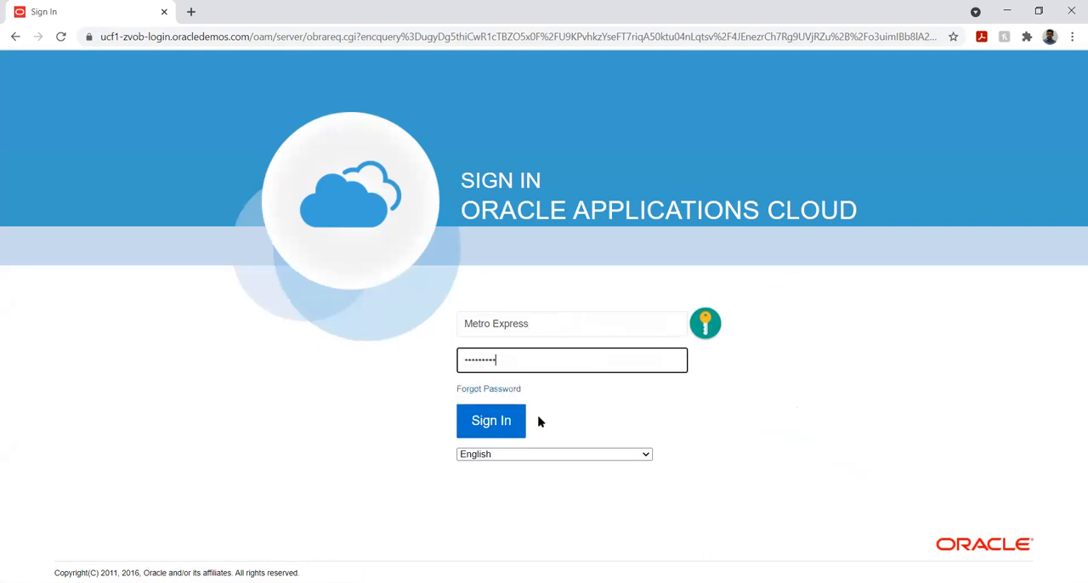
left_click(510, 431)
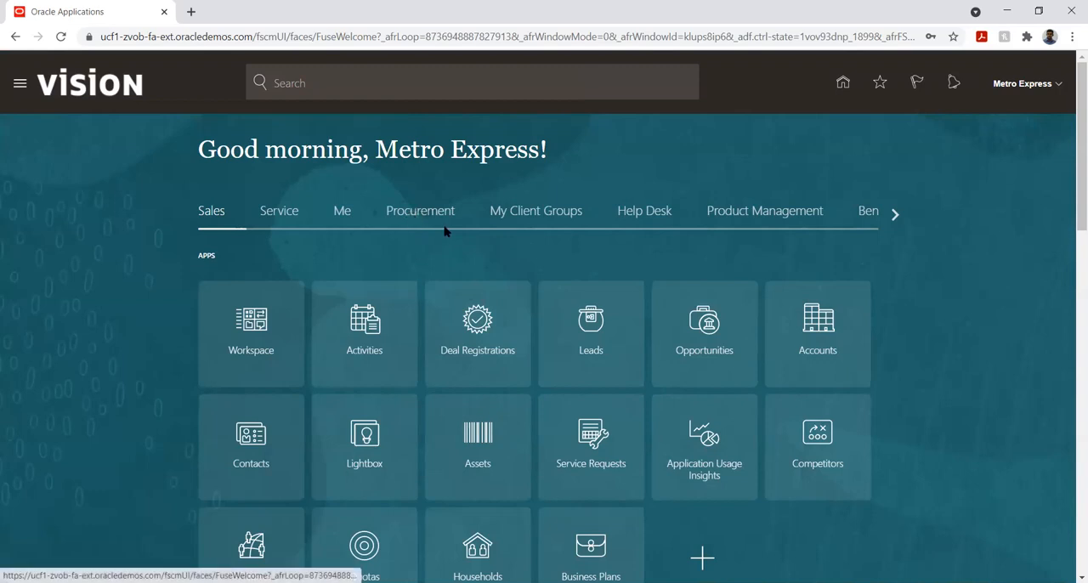
- Look through all the home page's application groups, from Sales to Others and back, for a budgetary control entry
left_click(892, 216)
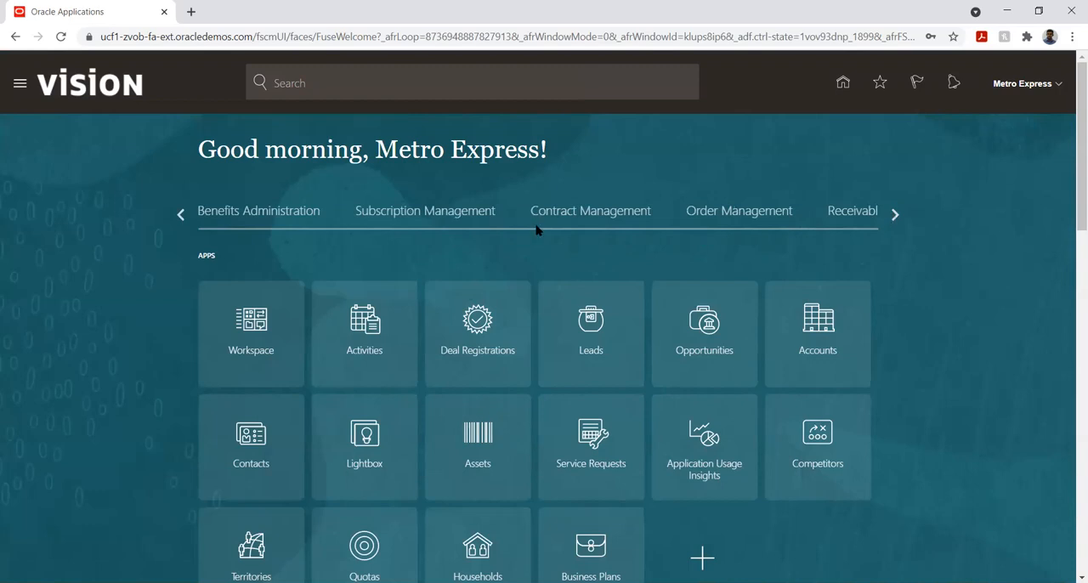
left_click(893, 214)
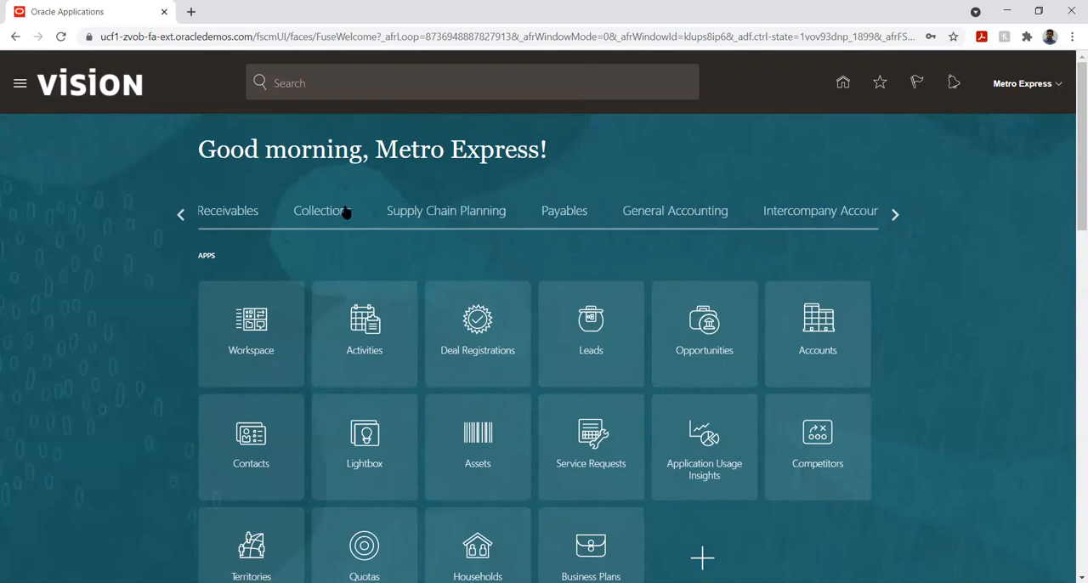
left_click(893, 217)
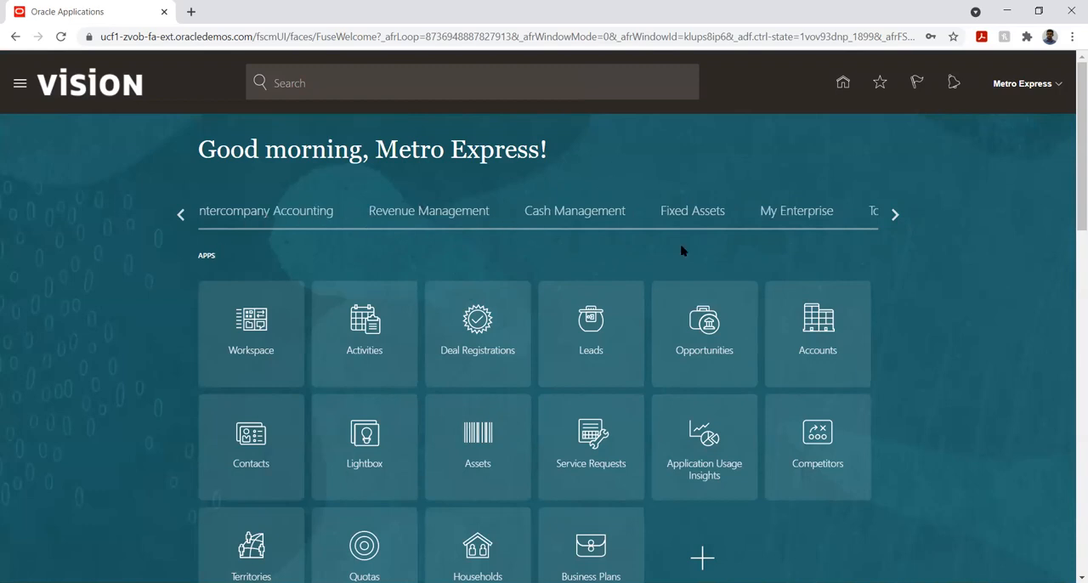
left_click(894, 215)
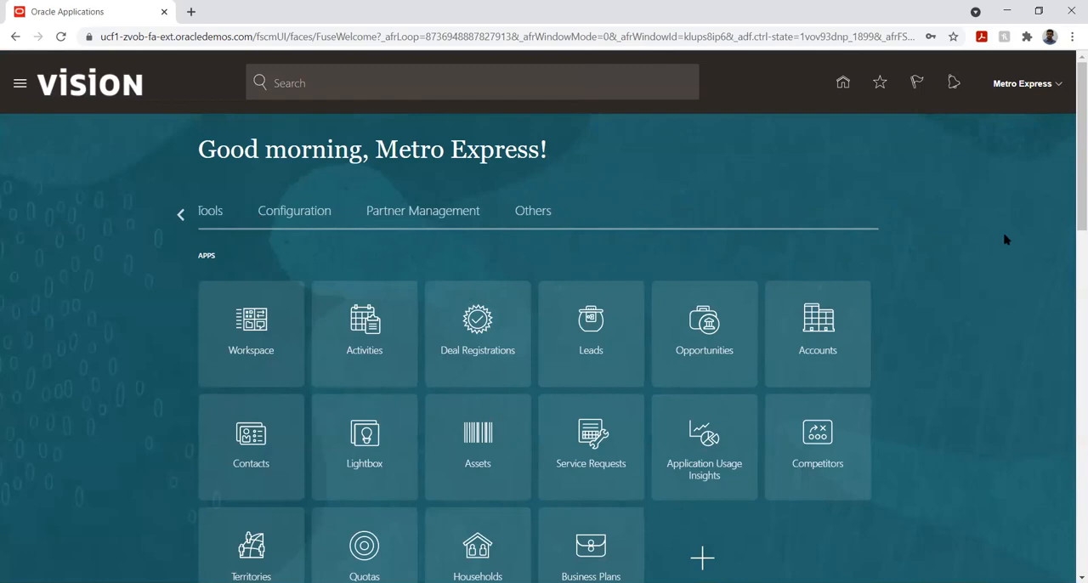
scroll(992, 264, "down", 3)
scroll(993, 265, "up", 3)
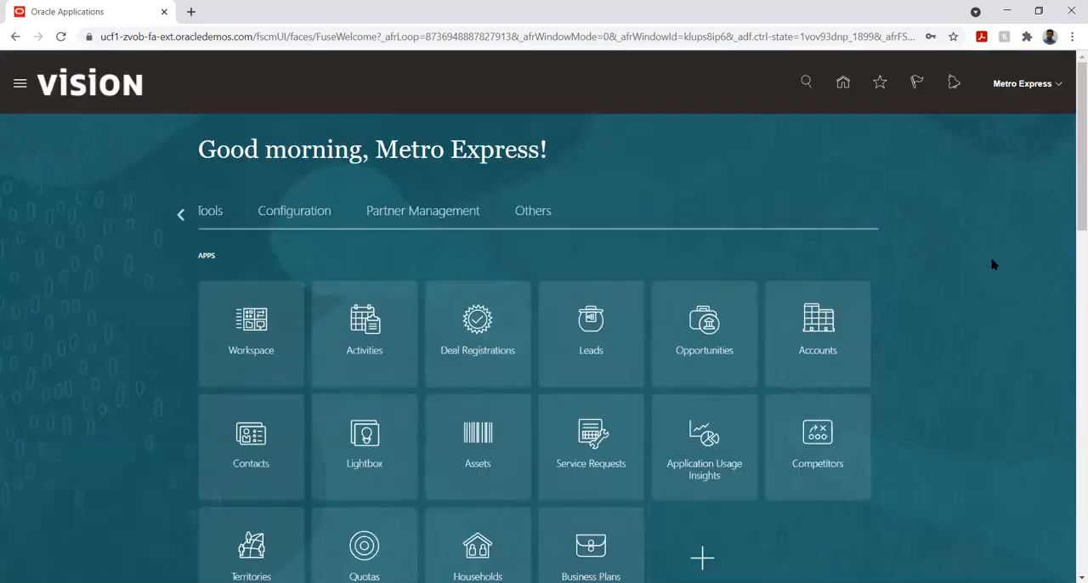
left_click(181, 216)
left_click(181, 215)
left_click(181, 216)
left_click(181, 216)
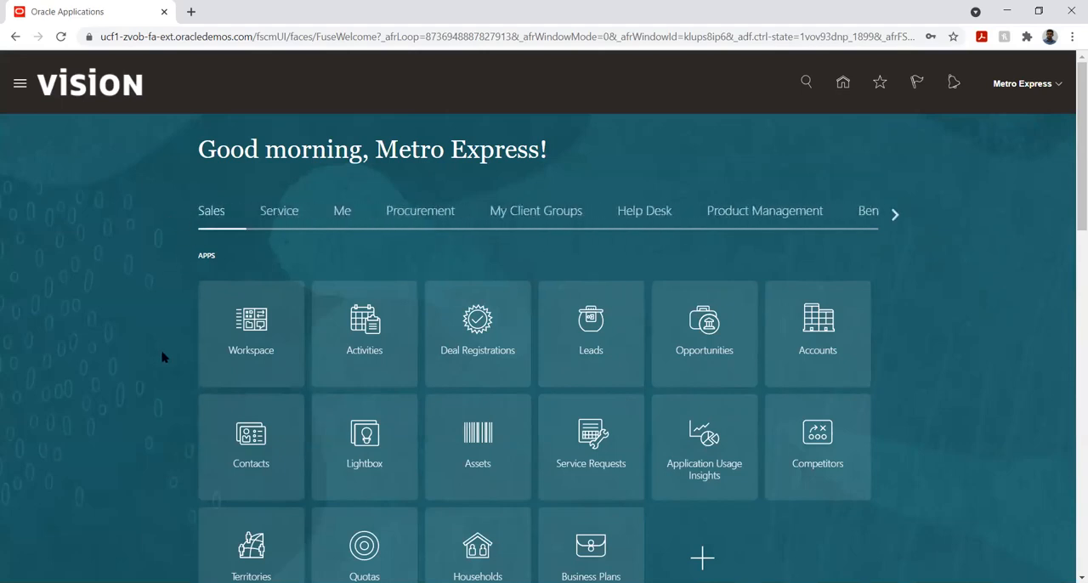